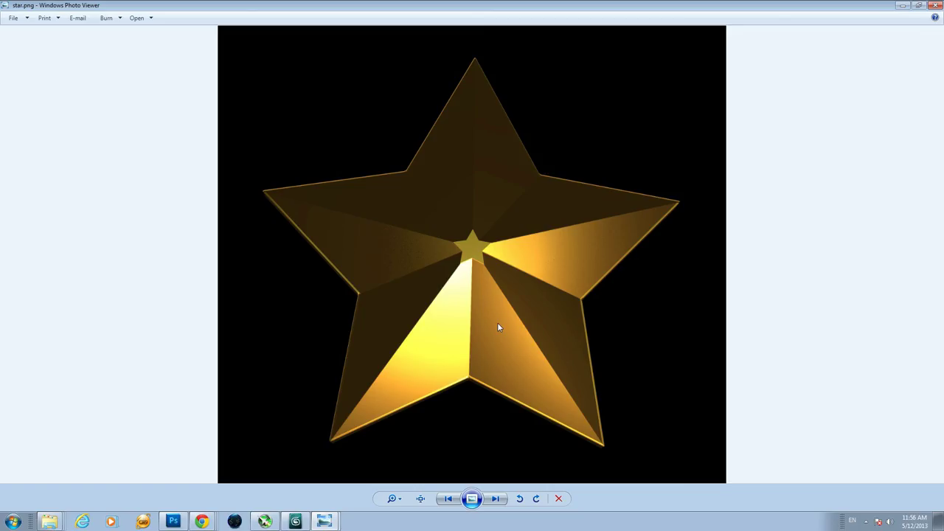
- Minimize the star.png render in Windows Photo Viewer to reveal the eBay page
click(903, 5)
- Review the seller's eBay feedback page (100% positive, score 59), then return to star.png
click(790, 192)
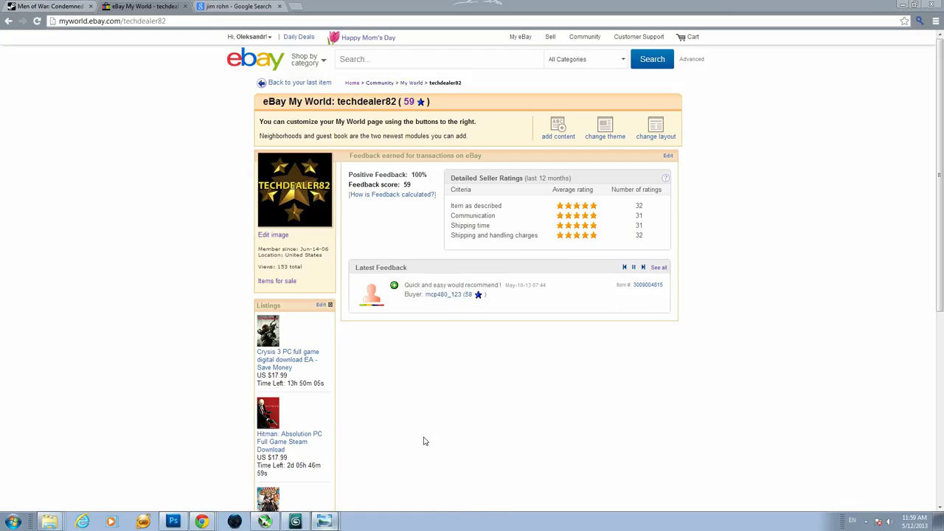
key(alt+Tab)
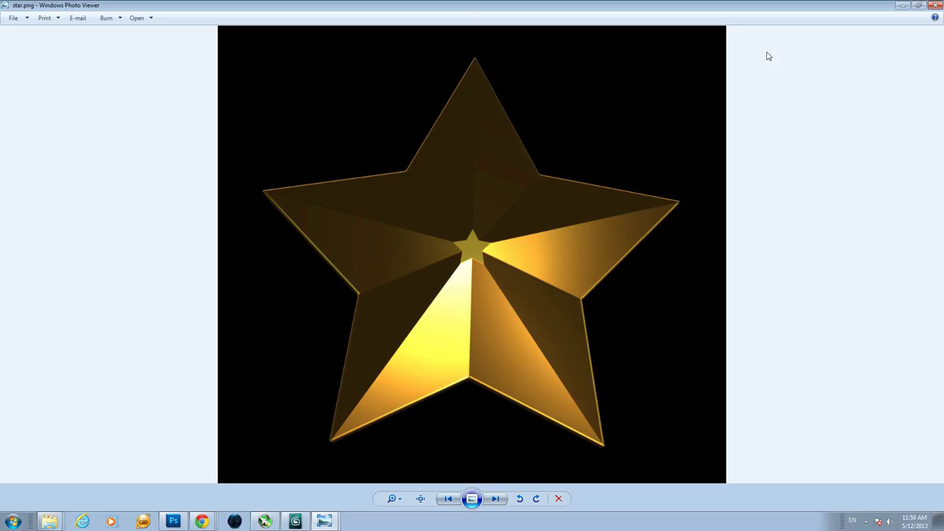
- Minimize the star.png viewer again so Chrome's eBay feedback page shows
click(901, 6)
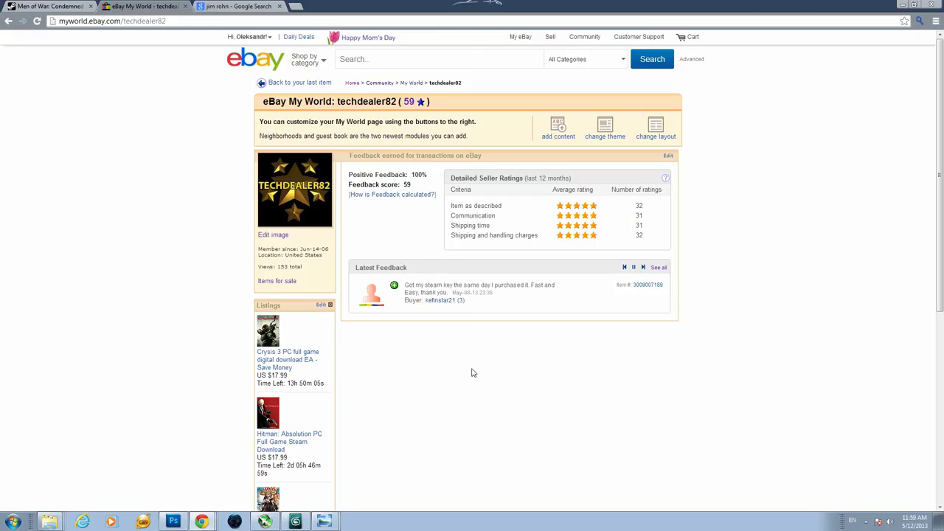
- Switch from Chrome to 3ds Max 2010 via its taskbar icon
click(297, 521)
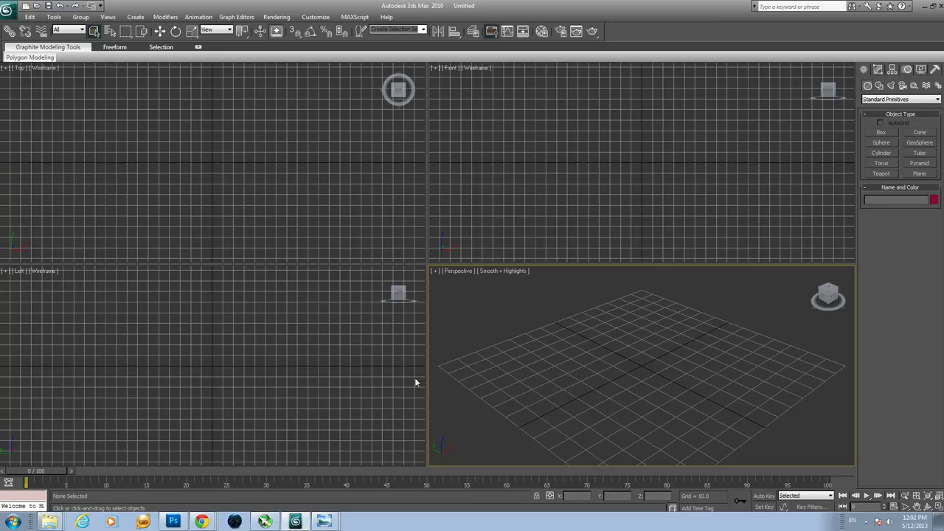
click(938, 508)
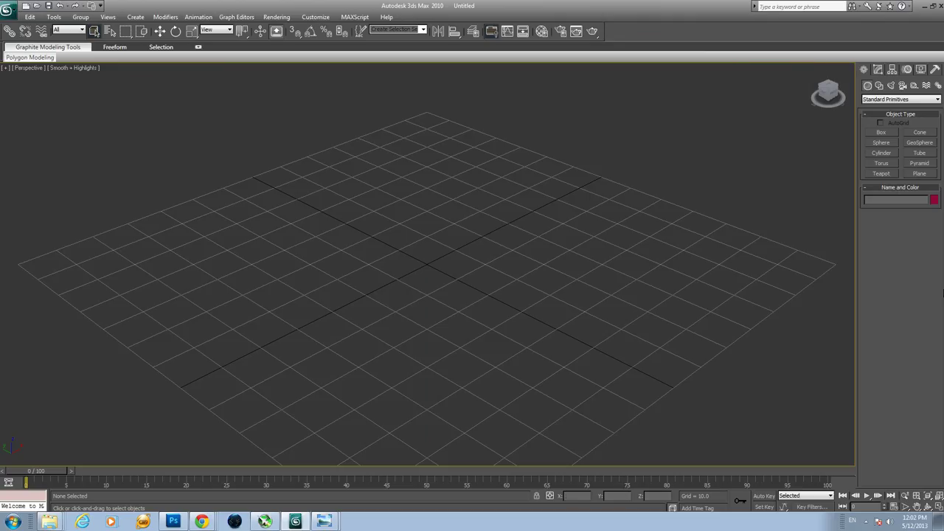
click(938, 508)
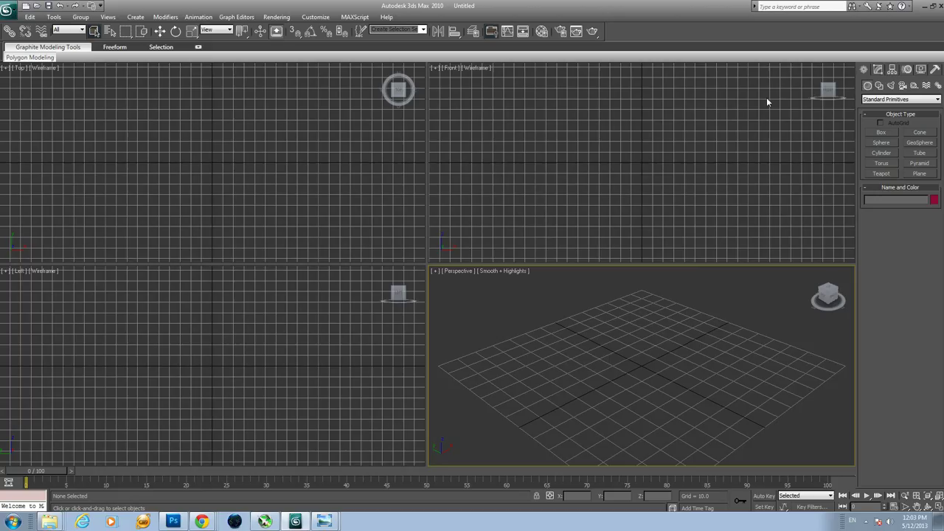
- Start a new empty scene and pick the Star tool under Shapes > Splines
click(13, 12)
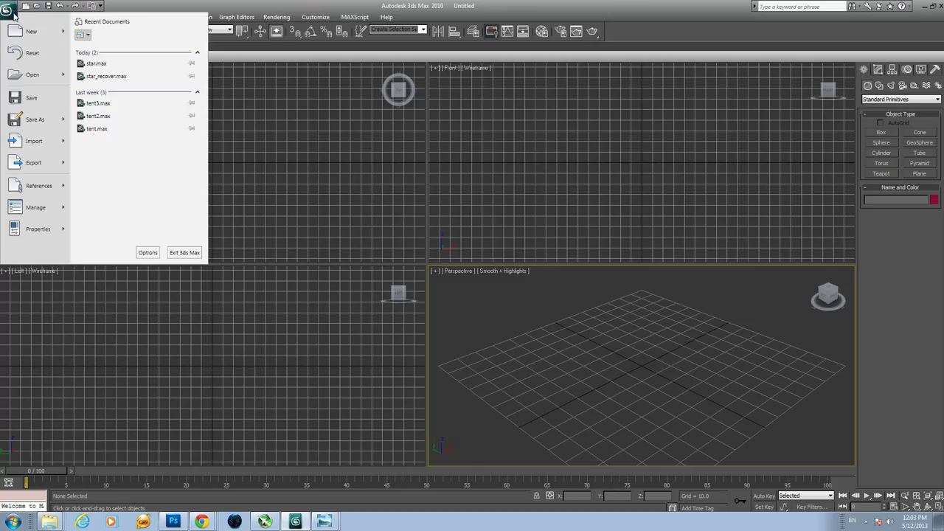
click(35, 36)
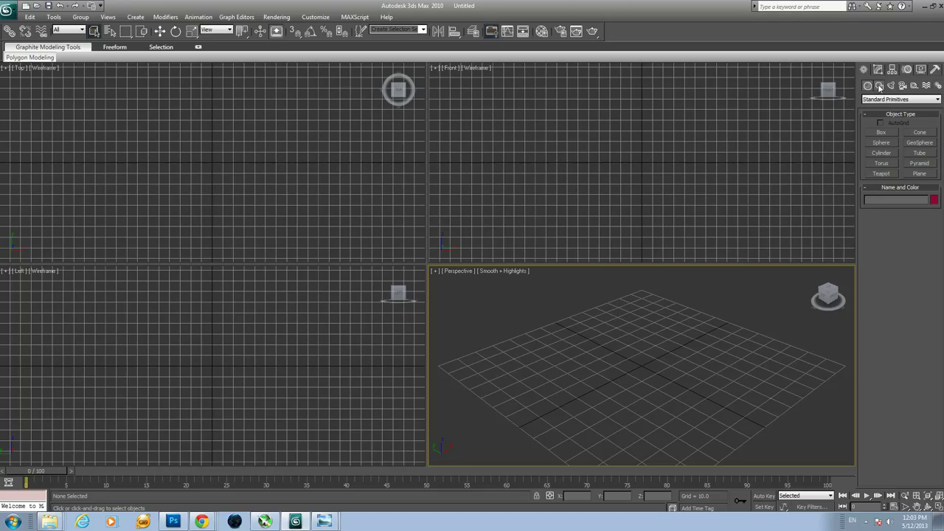
click(878, 86)
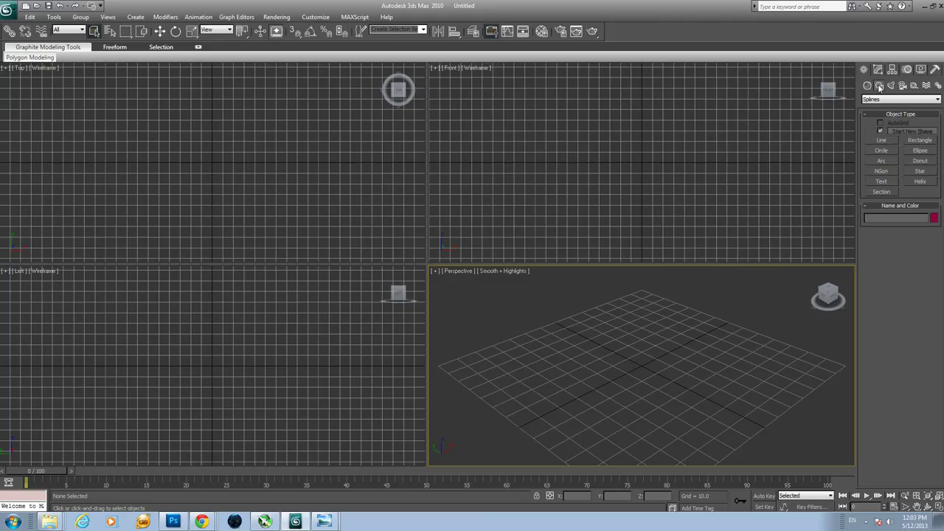
click(892, 100)
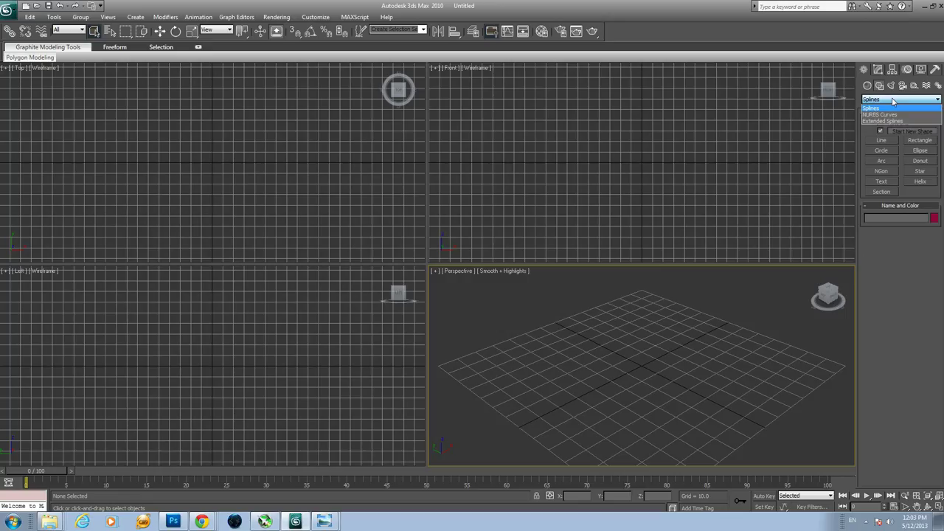
click(881, 109)
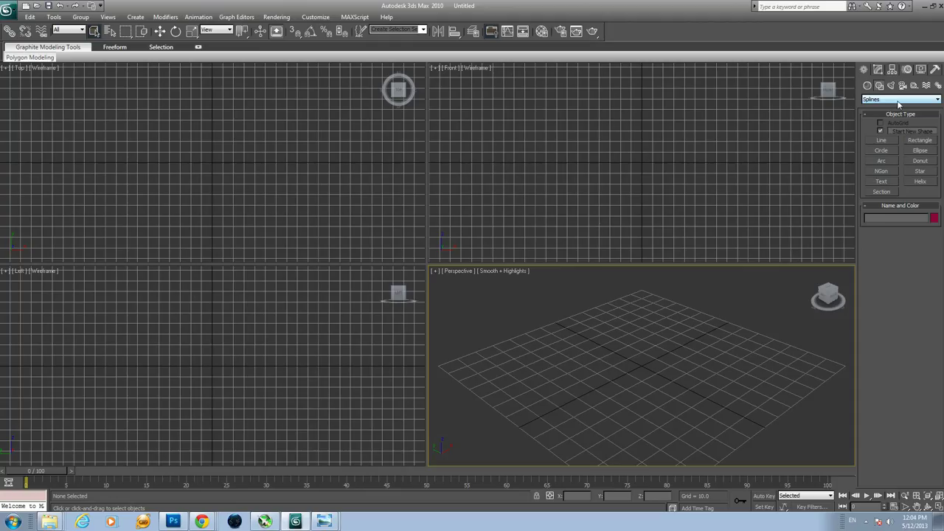
click(911, 102)
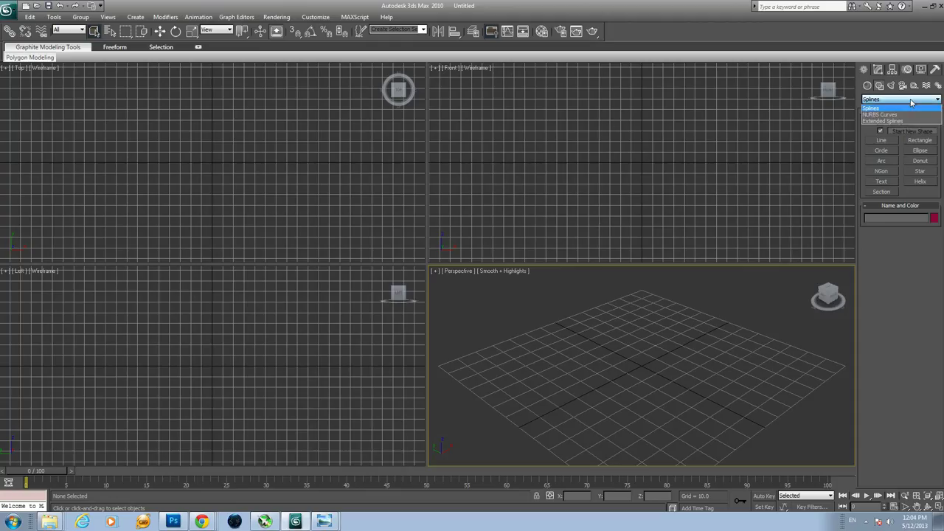
click(915, 108)
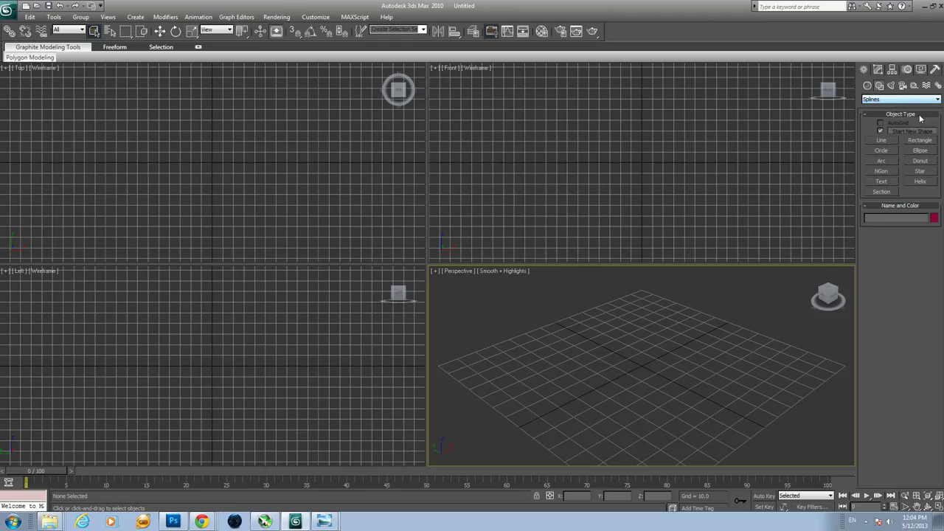
click(923, 173)
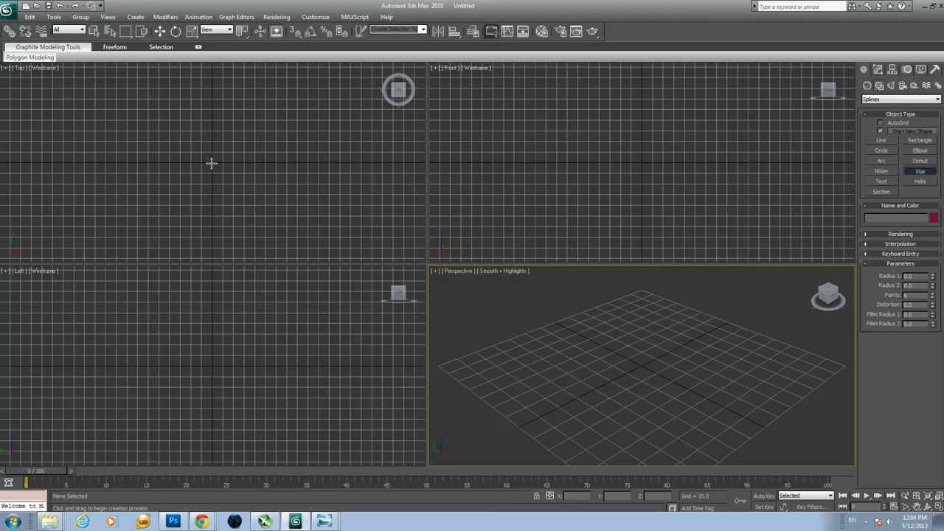
- Draw a six-pointed star in the Top view with Radius 1 75.831 and Radius 2 40.505
drag(211, 162, 234, 85)
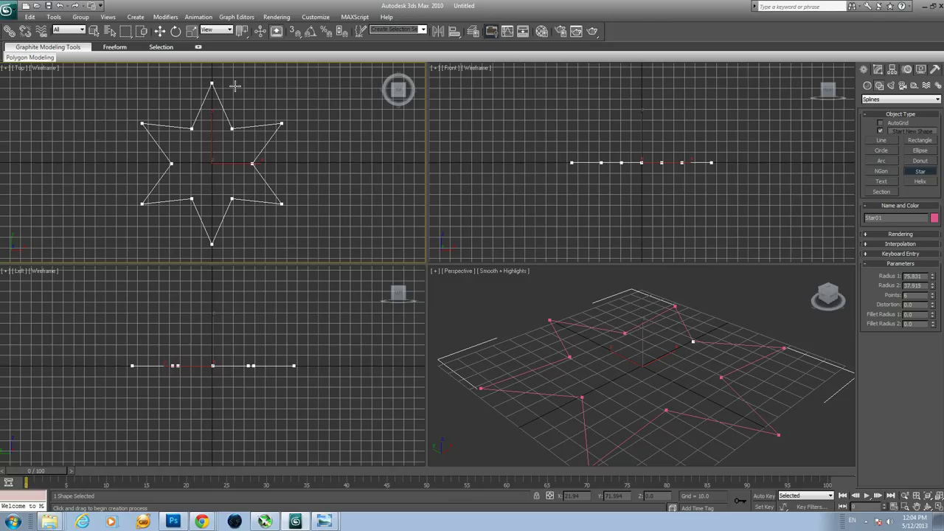
drag(235, 85, 235, 86)
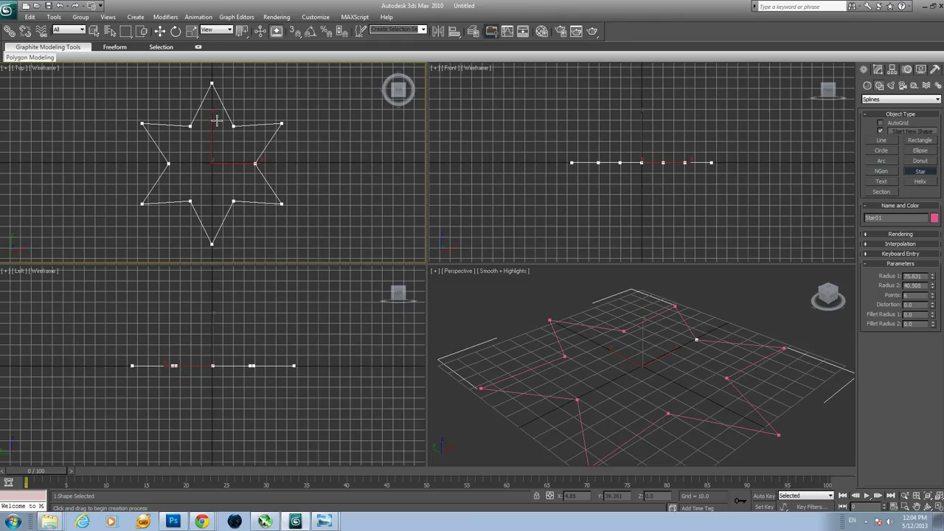
click(216, 120)
click(877, 70)
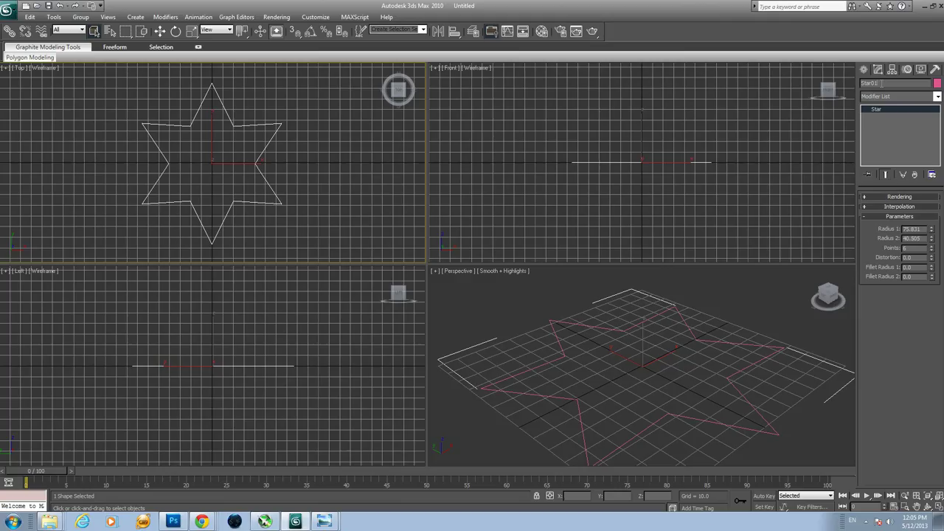
- Rename Star01 to Star and set its Points to 5
drag(882, 84, 870, 83)
key(Delete)
double_click(903, 248)
text(5)
click(932, 251)
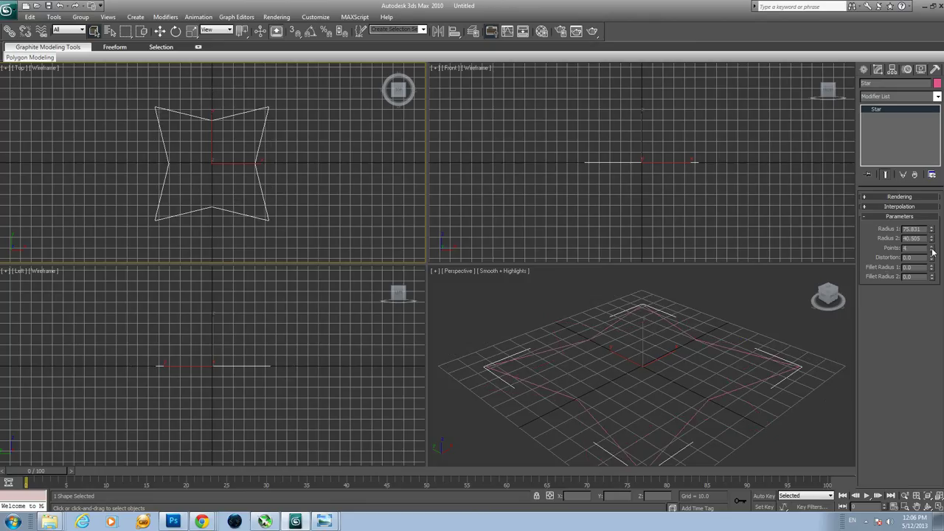
click(931, 246)
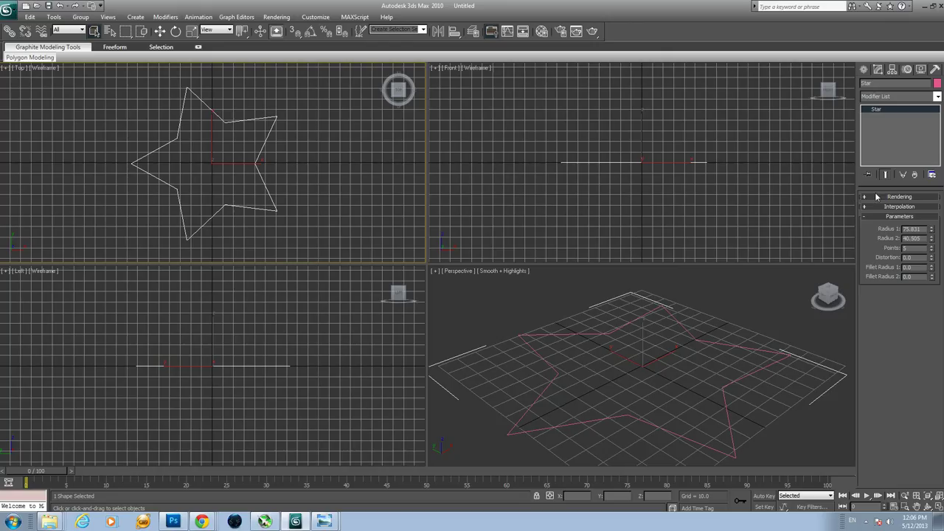
- Apply an Extrude modifier to the Star from the Modifier List
click(909, 99)
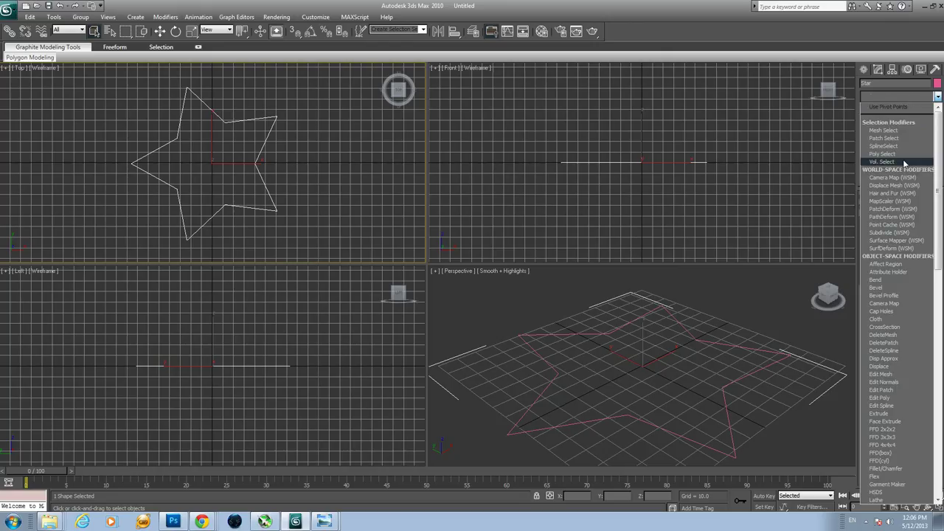
scroll(904, 169, down, 2)
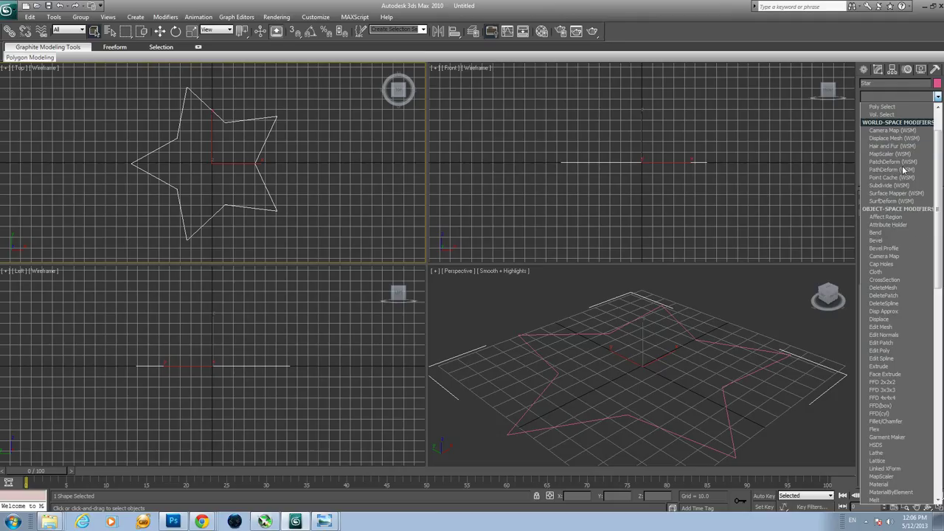
scroll(902, 170, down, 7)
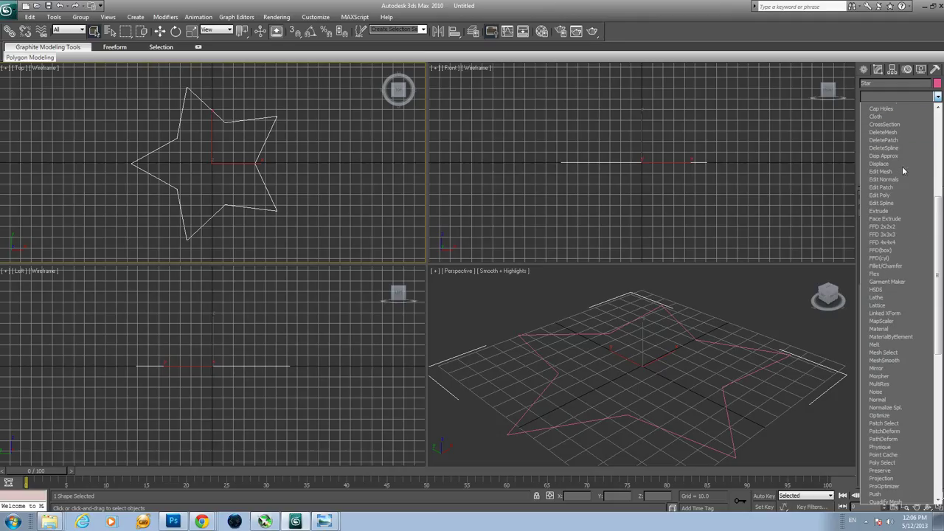
scroll(902, 172, down, 1)
scroll(902, 166, up, 2)
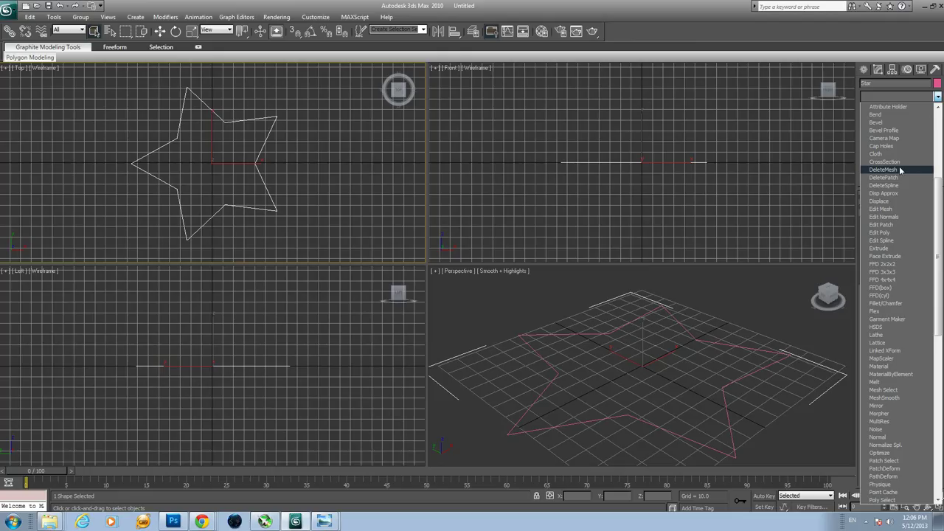
click(908, 250)
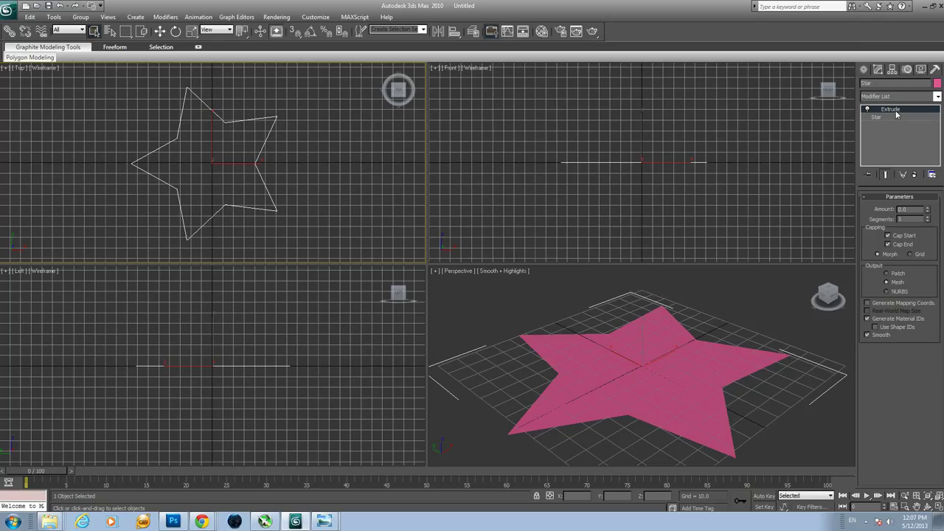
- Set the Extrude Amount to 5 and make the Perspective viewport active
double_click(903, 209)
text(5)
key(Return)
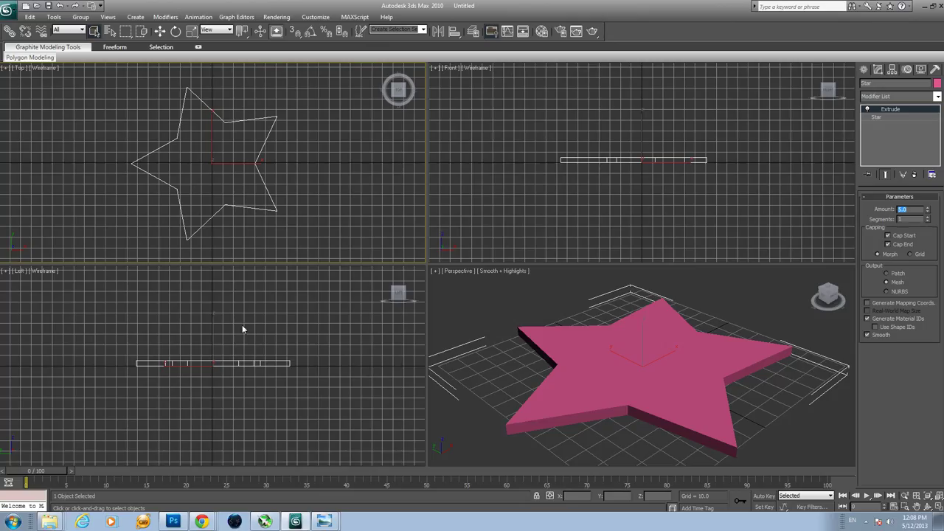
right_click(587, 312)
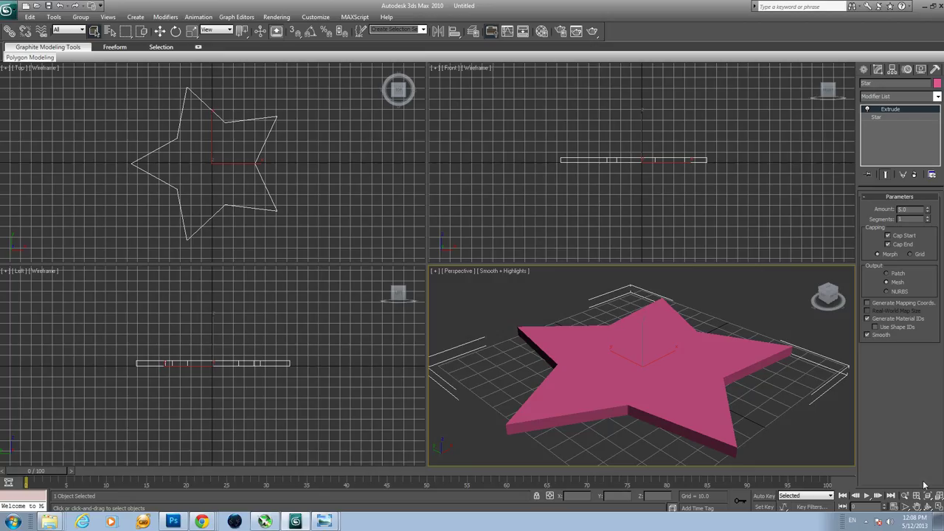
- Orbit the Perspective view to see the star slab from above, then activate Top, Left and Front views
click(928, 507)
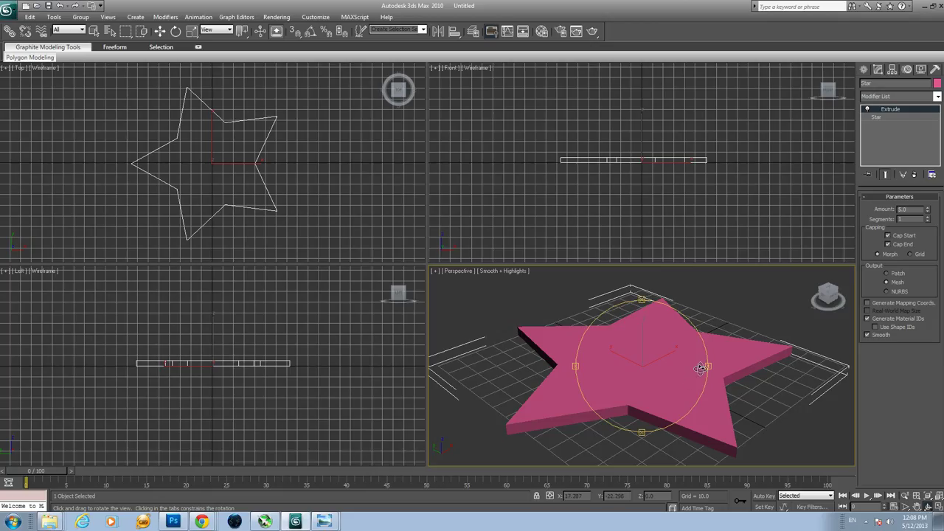
drag(708, 365, 641, 371)
drag(642, 302, 708, 355)
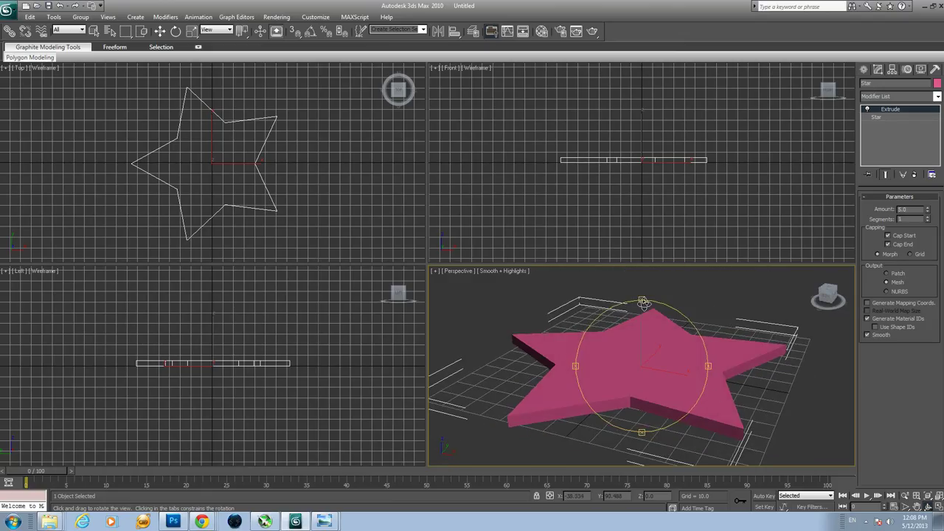
mouse_move(641, 301)
mouse_down()
mouse_move(646, 347)
mouse_move(653, 302)
mouse_up()
right_click(639, 180)
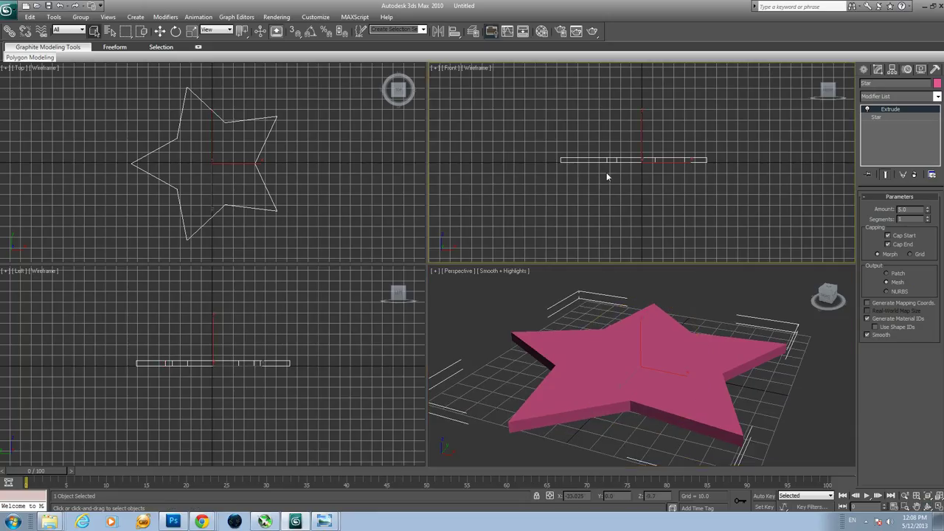
right_click(295, 168)
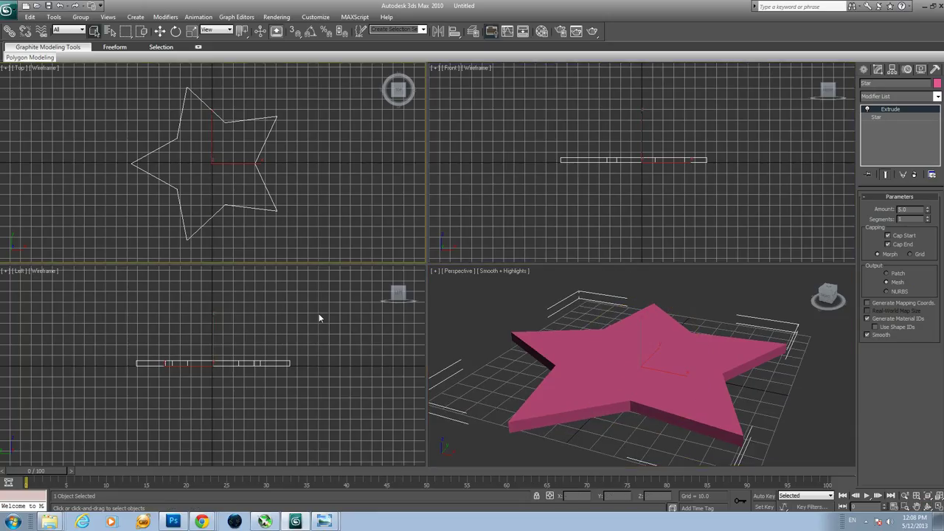
right_click(319, 314)
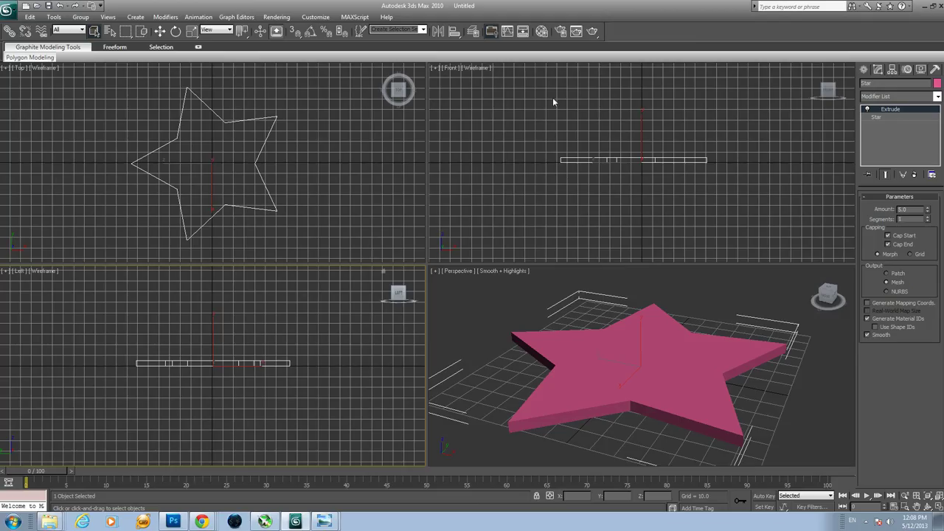
right_click(556, 198)
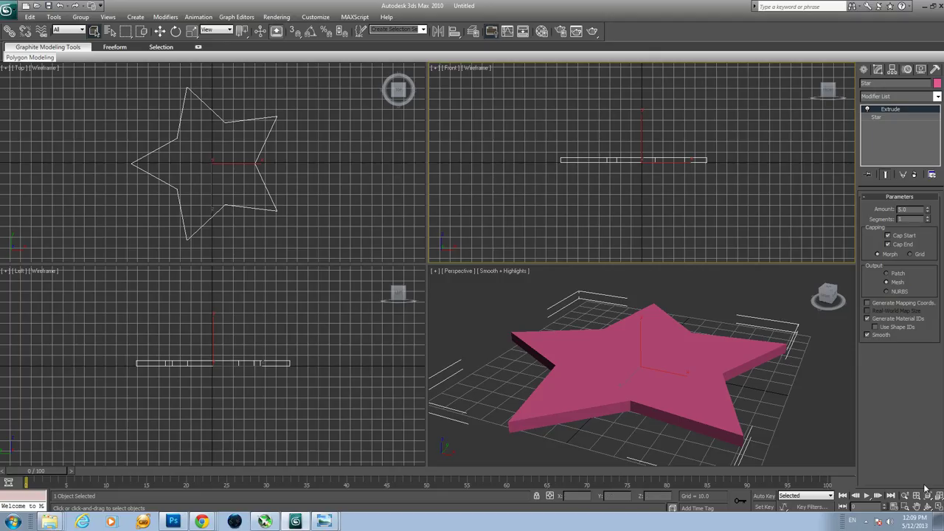
click(927, 508)
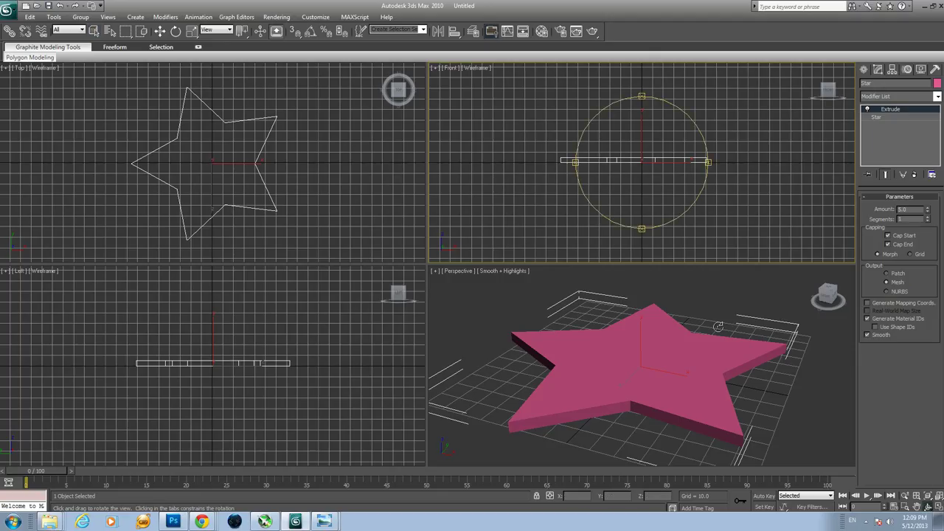
drag(643, 93, 643, 141)
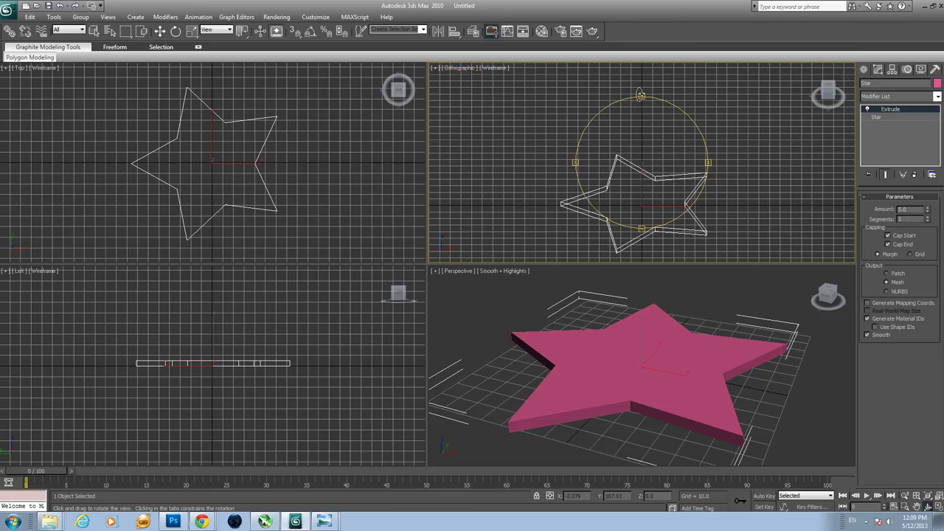
mouse_move(642, 95)
mouse_down()
mouse_move(641, 67)
mouse_move(643, 79)
mouse_up()
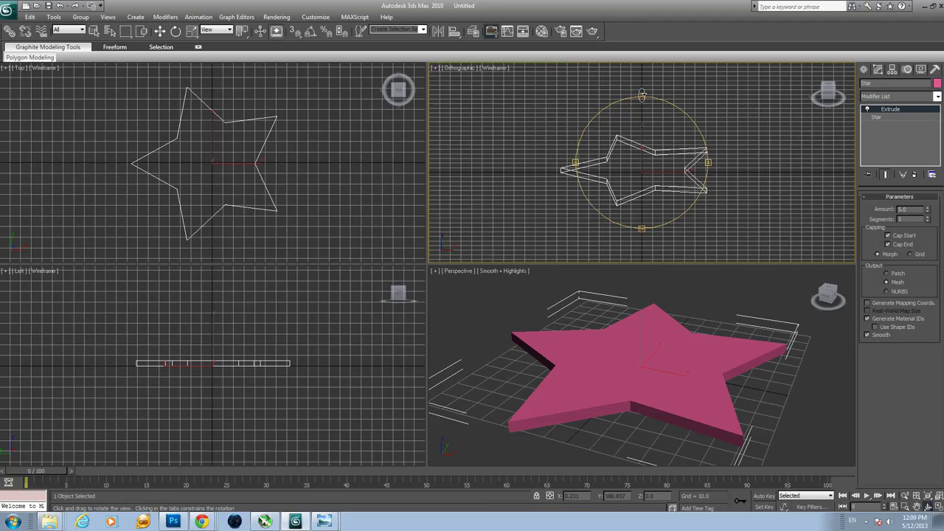
mouse_move(642, 94)
mouse_down()
mouse_move(643, 103)
mouse_move(649, 85)
mouse_move(639, 96)
mouse_up()
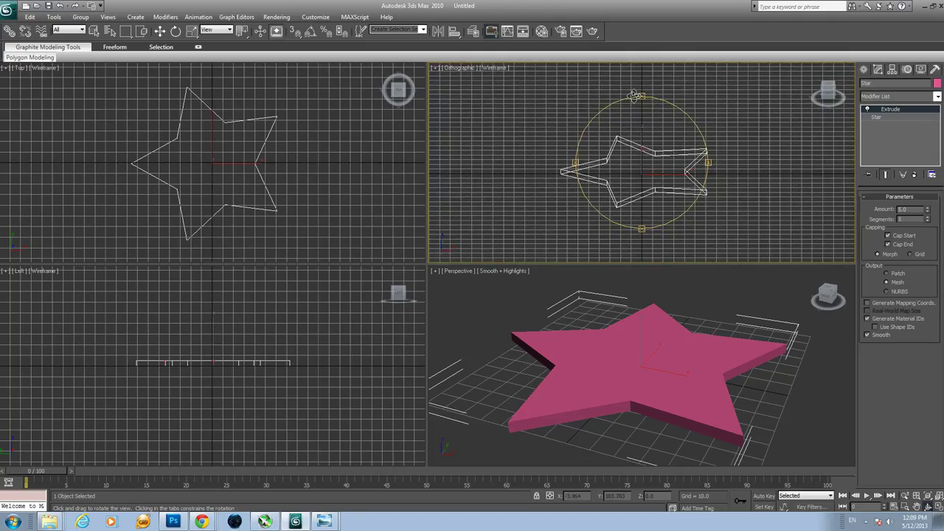
click(458, 69)
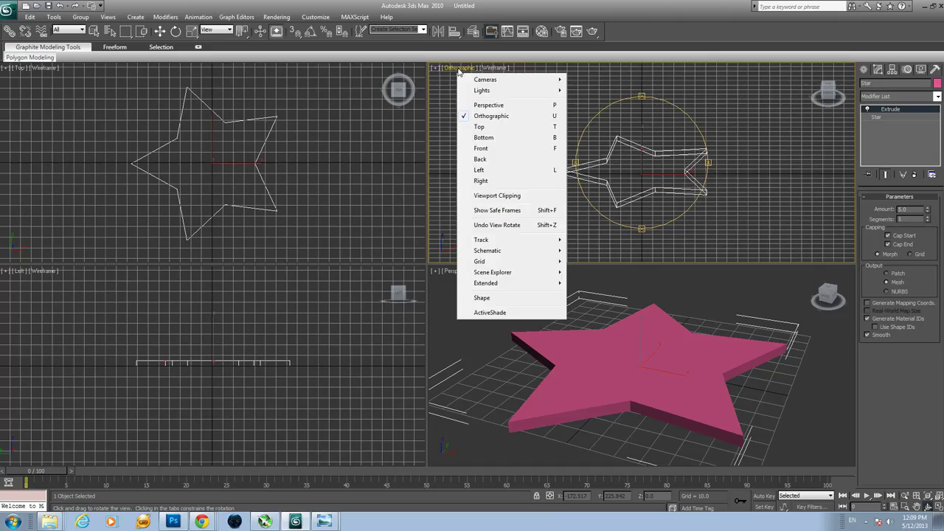
click(486, 150)
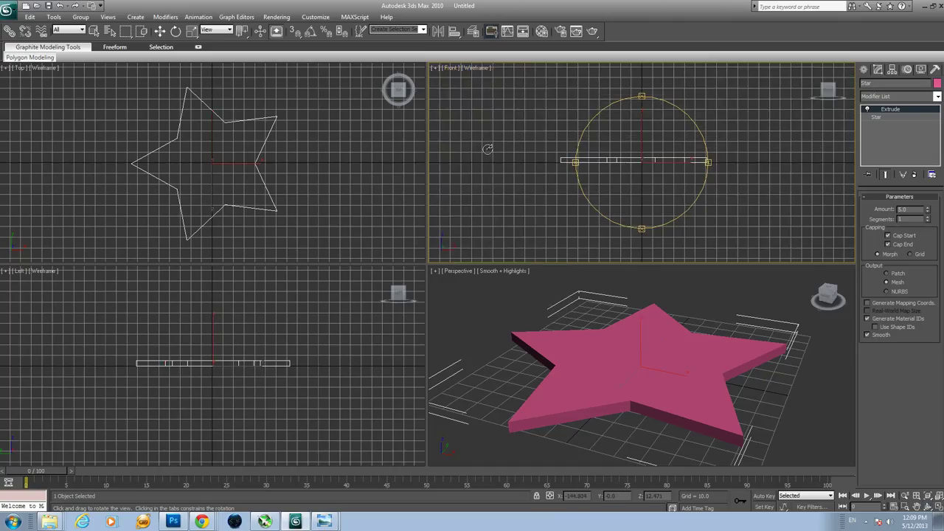
right_click(737, 306)
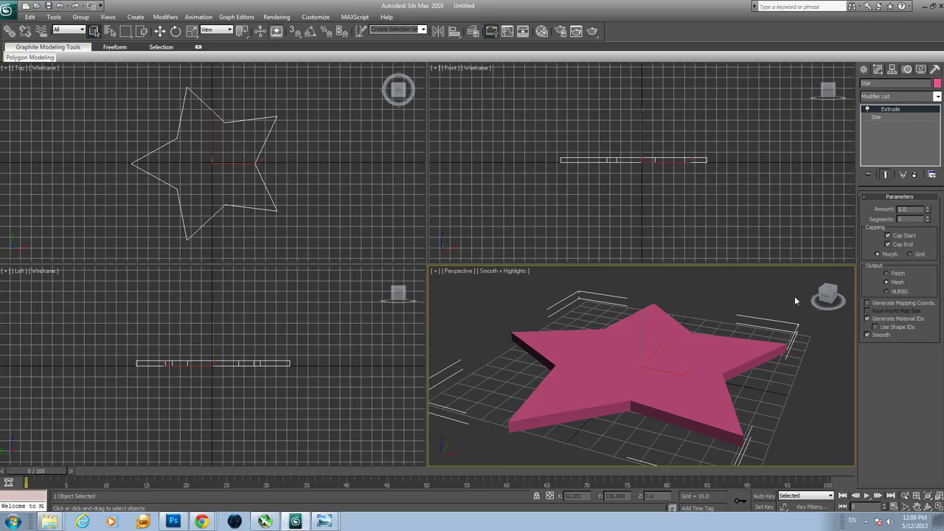
- Collapse the star's Extrude modifier into its base object and convert the result to an Editable Poly
right_click(902, 112)
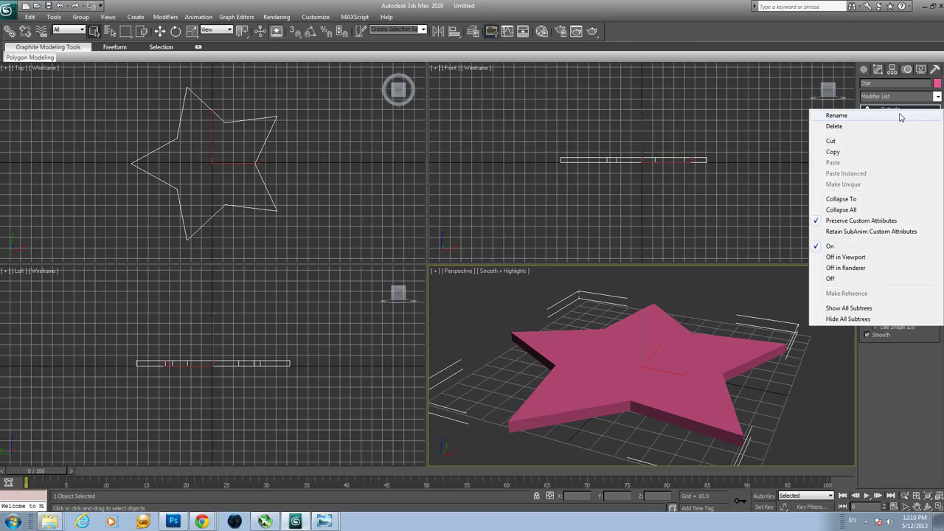
click(853, 199)
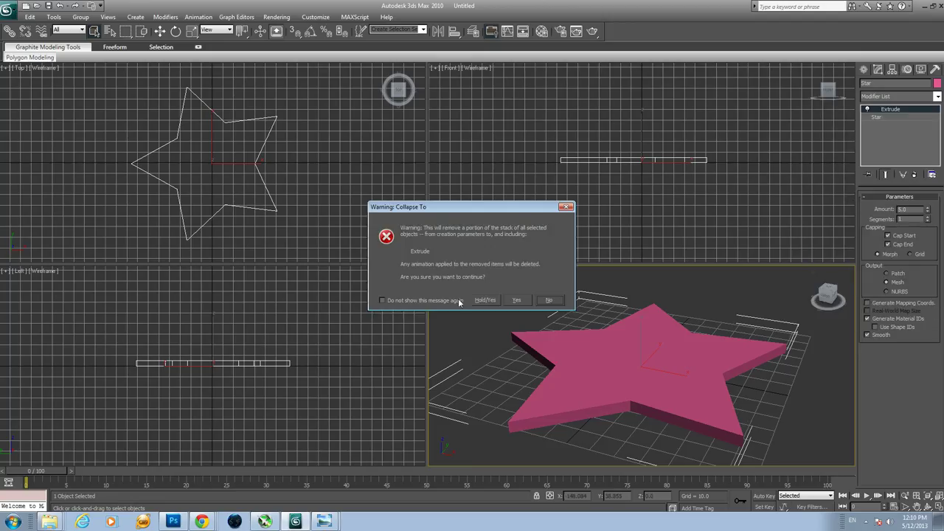
click(517, 300)
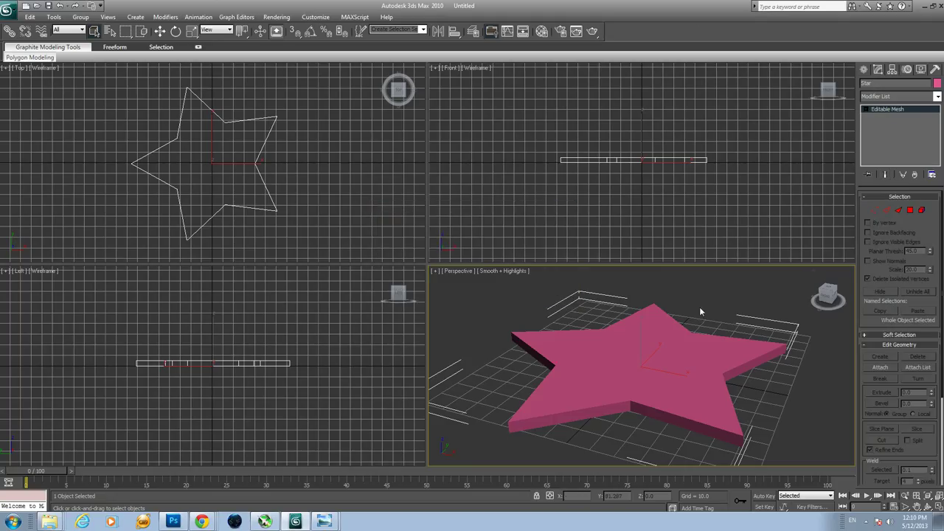
right_click(886, 110)
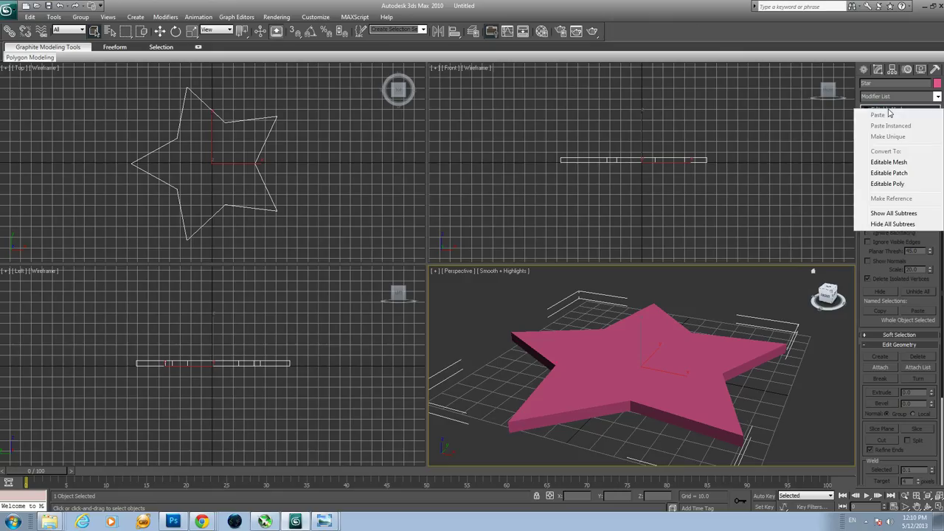
click(887, 184)
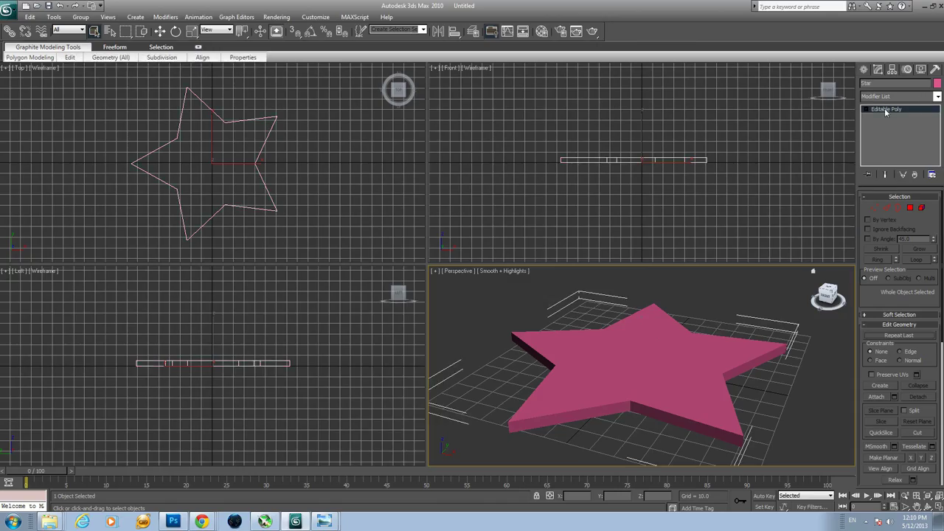
- Orbit the Perspective viewport to a steeper, near top-down view of the star
click(893, 110)
click(927, 507)
drag(642, 302, 646, 319)
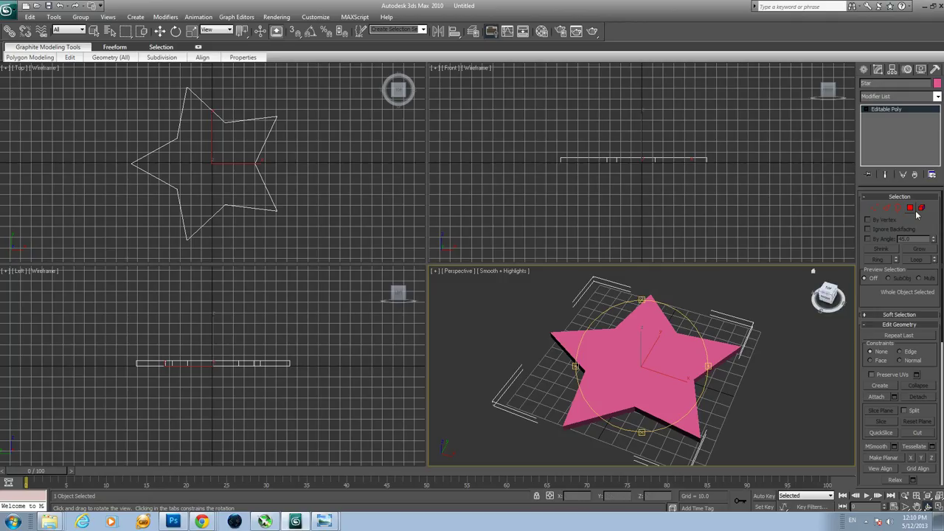
mouse_move(640, 304)
mouse_down()
mouse_move(643, 292)
mouse_move(657, 293)
mouse_move(640, 308)
mouse_up()
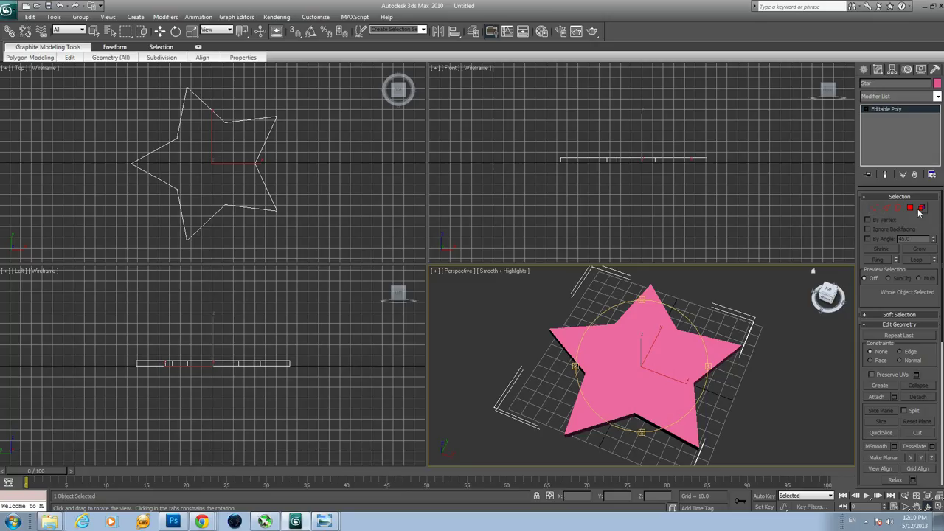
- Enter Vertex level and marquee-select vertices around the star's right tip
click(875, 208)
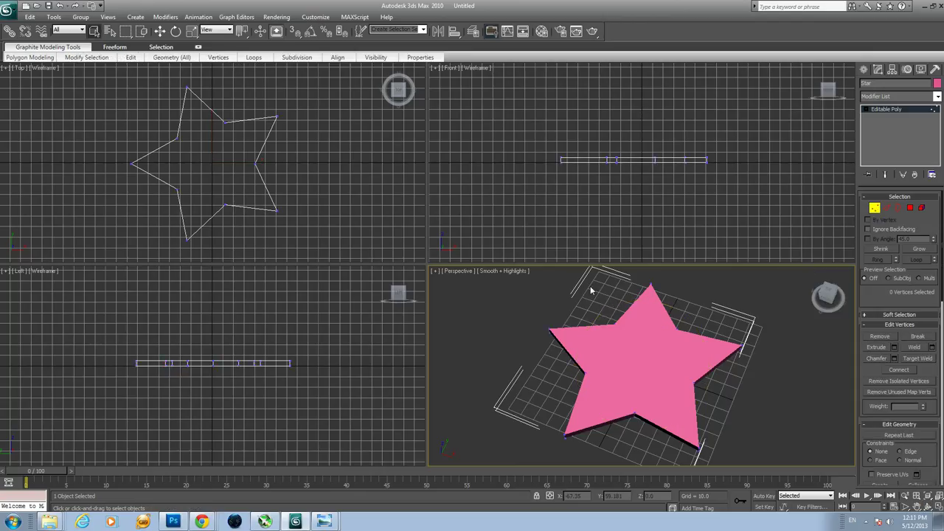
drag(293, 97, 273, 130)
scroll(274, 115, up, 3)
scroll(273, 115, up, 1)
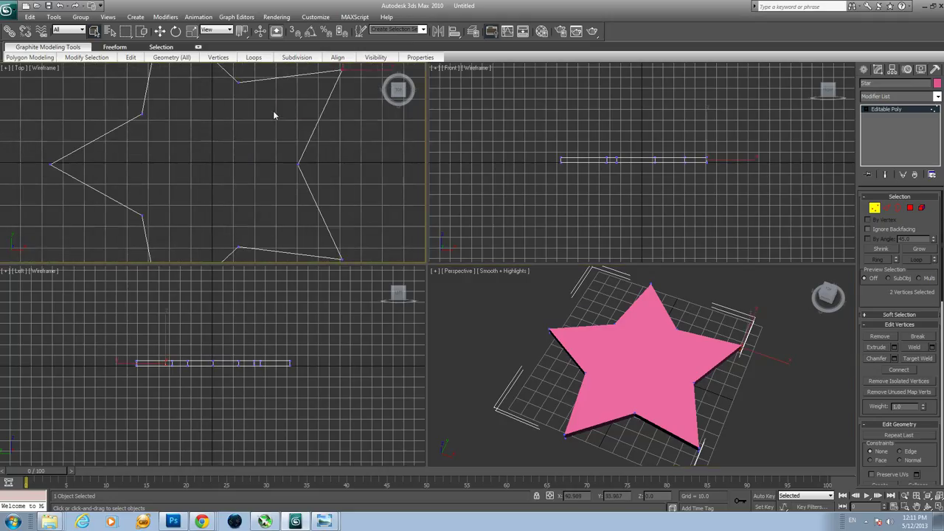
scroll(274, 115, down, 1)
scroll(273, 115, up, 1)
scroll(273, 115, up, 2)
scroll(274, 115, down, 3)
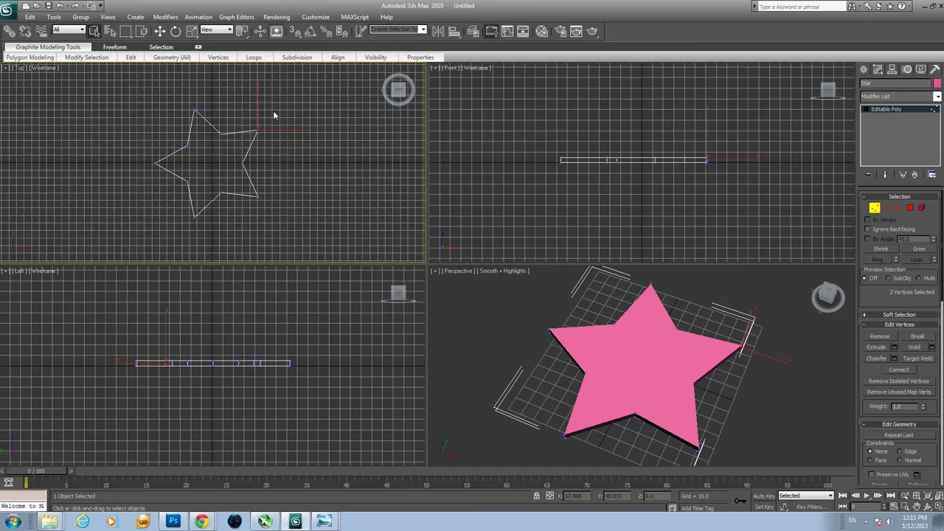
scroll(274, 115, up, 3)
scroll(273, 115, up, 1)
scroll(273, 115, up, 2)
scroll(274, 115, down, 5)
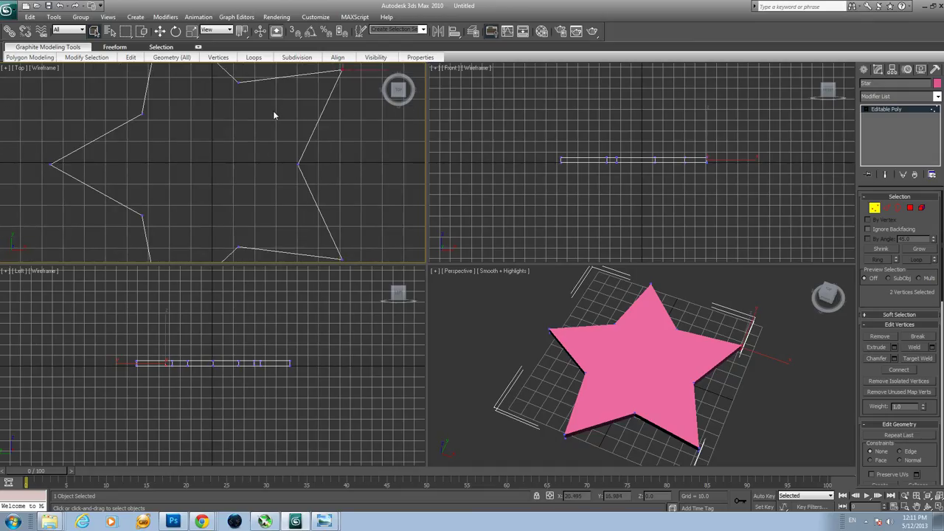
scroll(274, 115, down, 3)
scroll(273, 115, up, 4)
scroll(273, 115, down, 4)
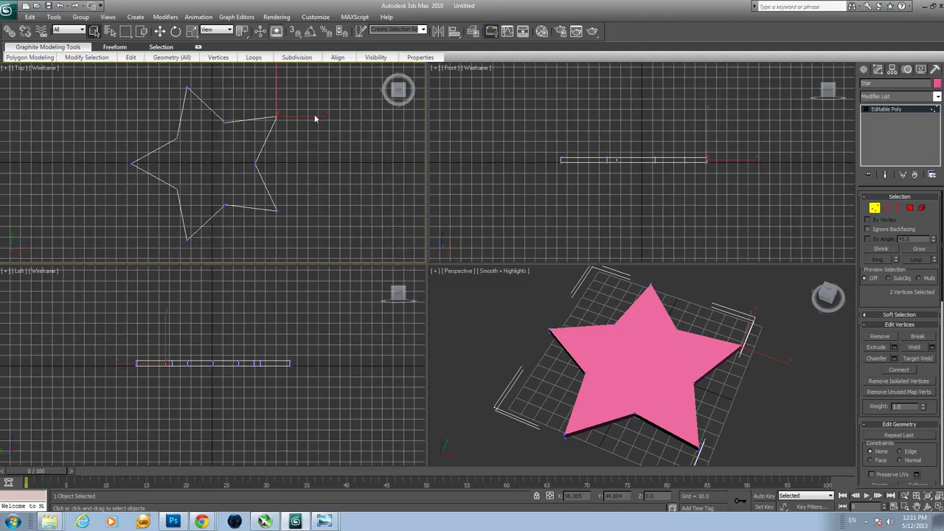
- Zoom the Top view and box-select the four vertices at the star's two right points
click(904, 497)
drag(196, 182, 185, 160)
right_click(289, 155)
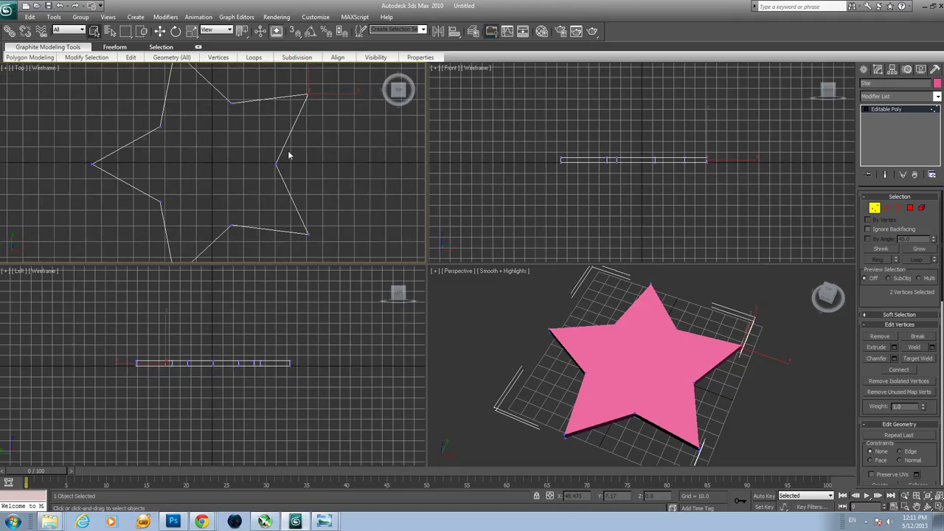
drag(280, 153, 269, 180)
click(307, 237)
key([)
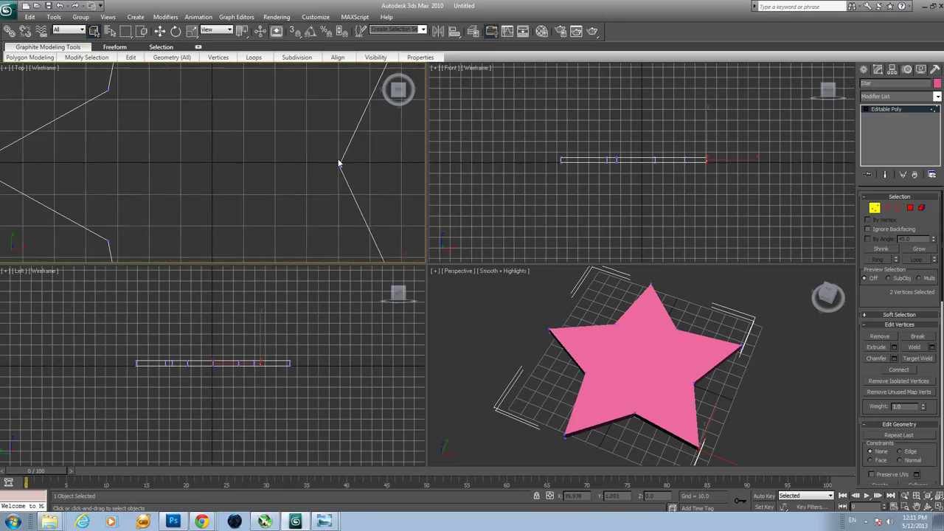
drag(354, 153, 319, 187)
key(])
key(])
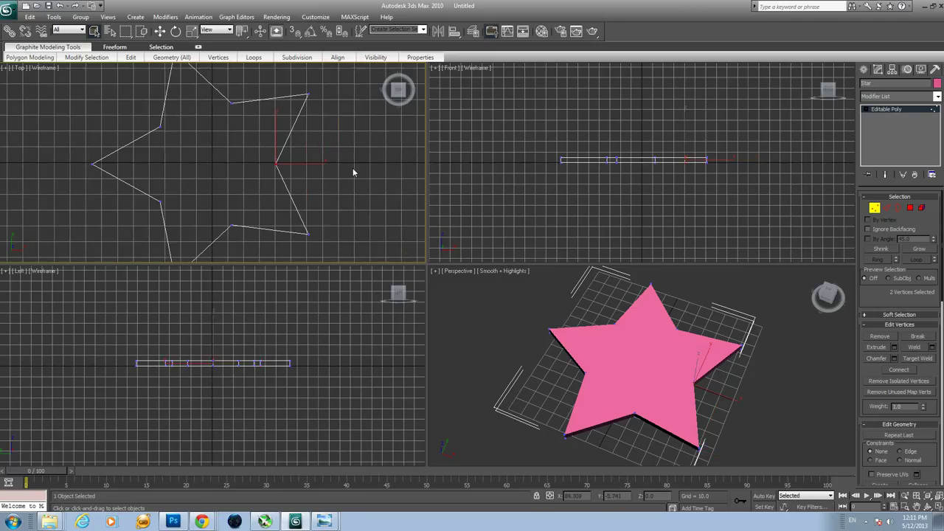
drag(353, 165, 260, 248)
drag(339, 125, 259, 247)
- At Edge level, box-select edges along the star's lower-right, upper-right, top and upper-left
click(886, 210)
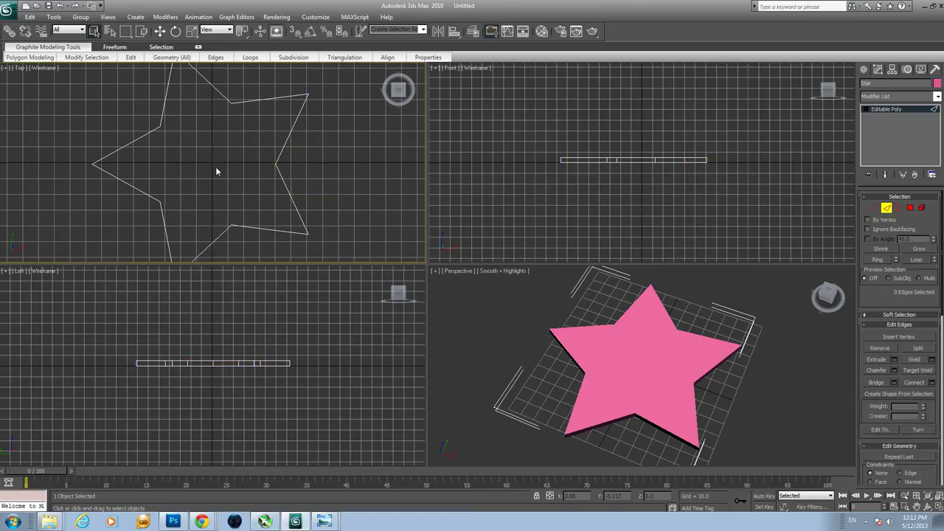
drag(312, 184, 277, 206)
drag(310, 150, 261, 125)
drag(256, 91, 258, 125)
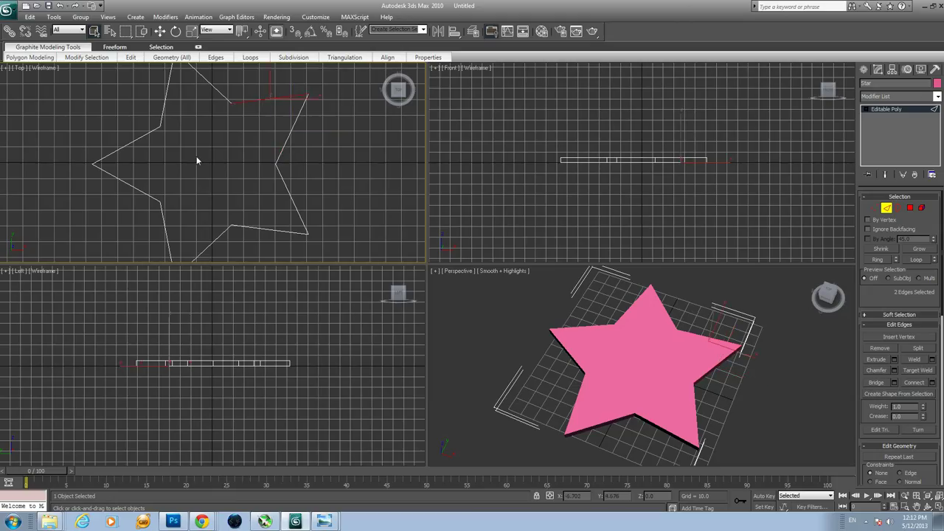
drag(141, 146, 117, 199)
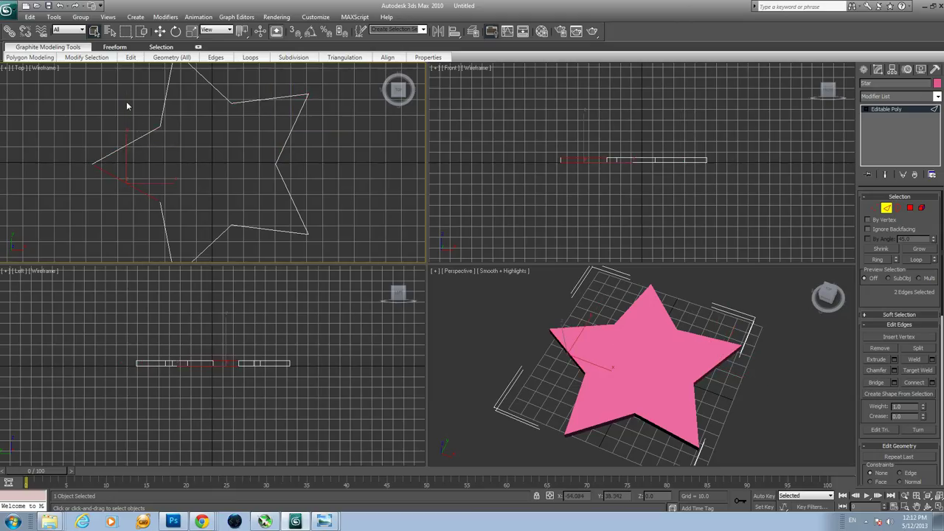
drag(142, 155, 142, 153)
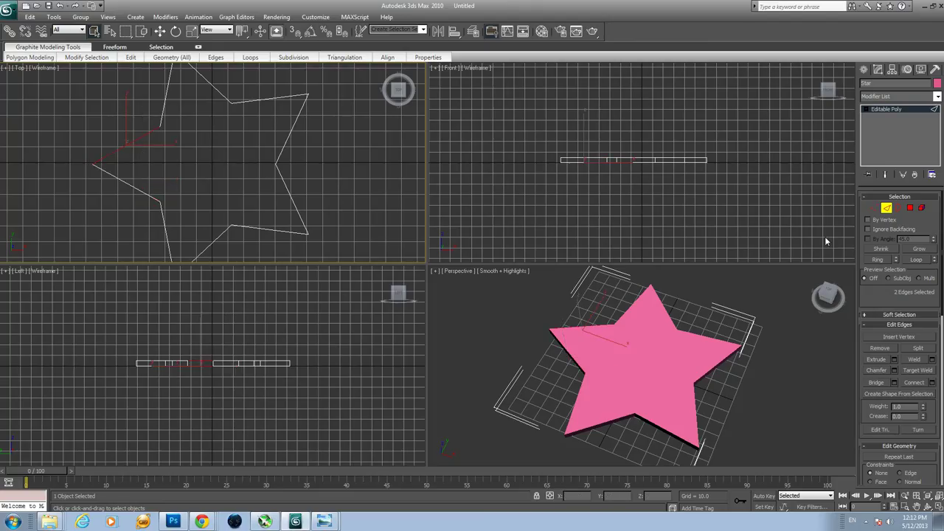
- Try Border selection in the Front viewport, then move to Polygon level with nothing picked
click(897, 208)
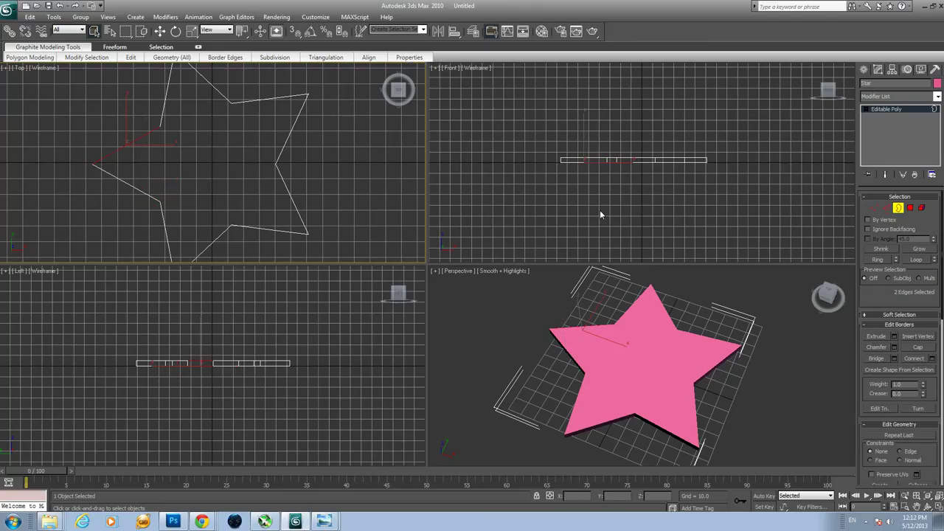
click(310, 157)
drag(310, 156, 237, 143)
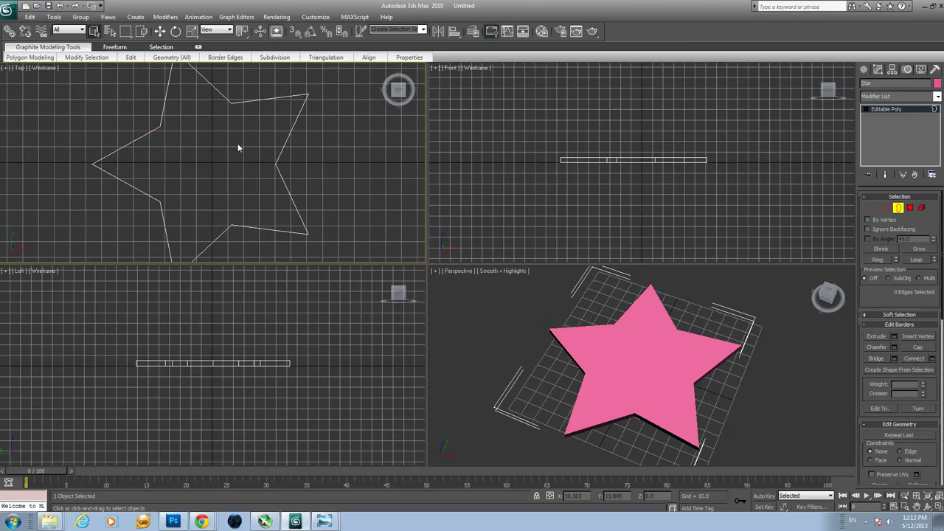
click(564, 183)
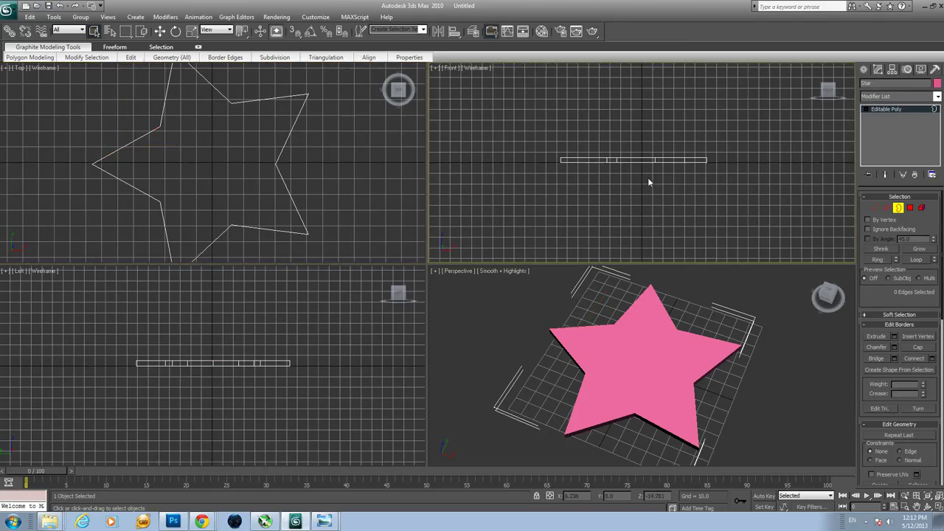
drag(727, 148, 546, 156)
drag(727, 148, 545, 162)
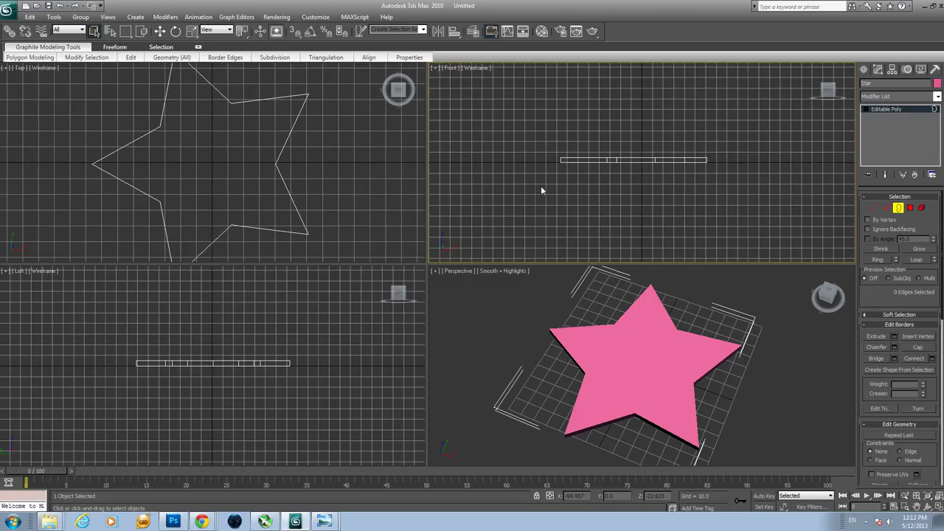
click(910, 208)
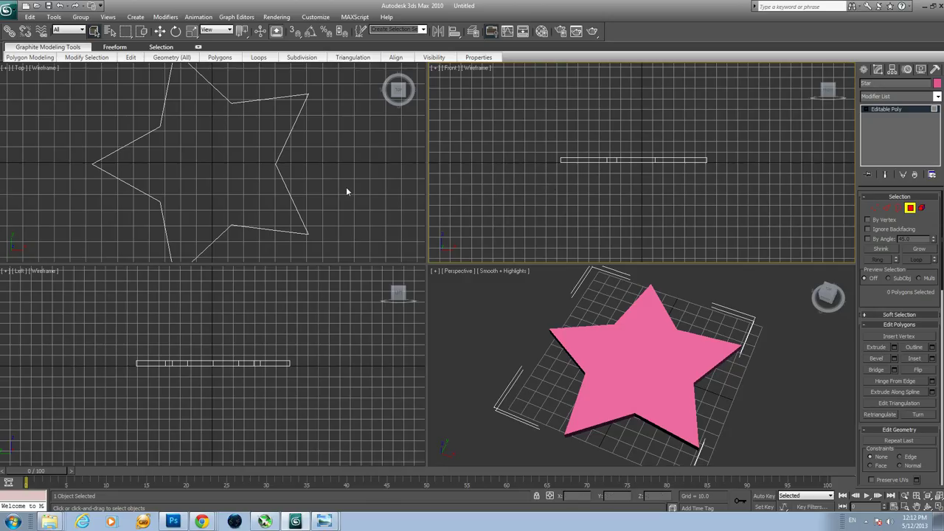
- Select the star's top polygon and orbit the Perspective view low to see its thickness
click(264, 197)
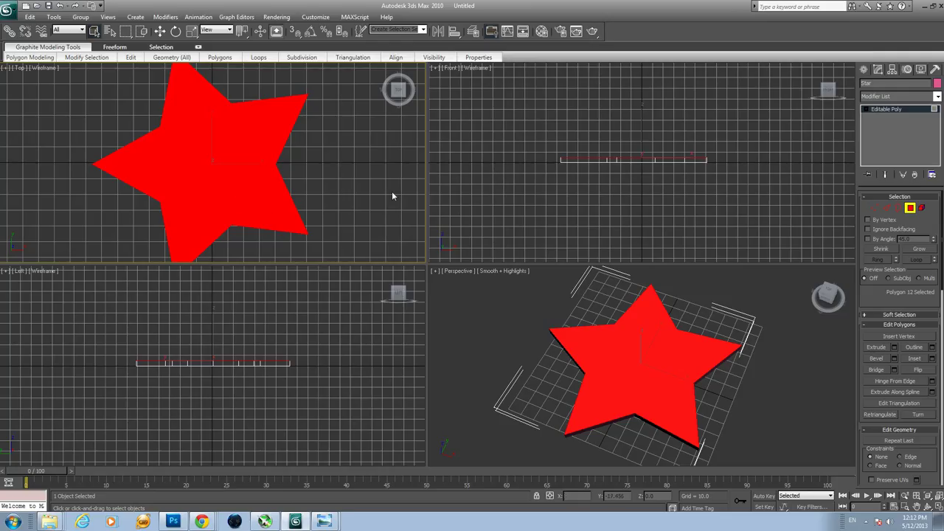
click(927, 511)
click(679, 367)
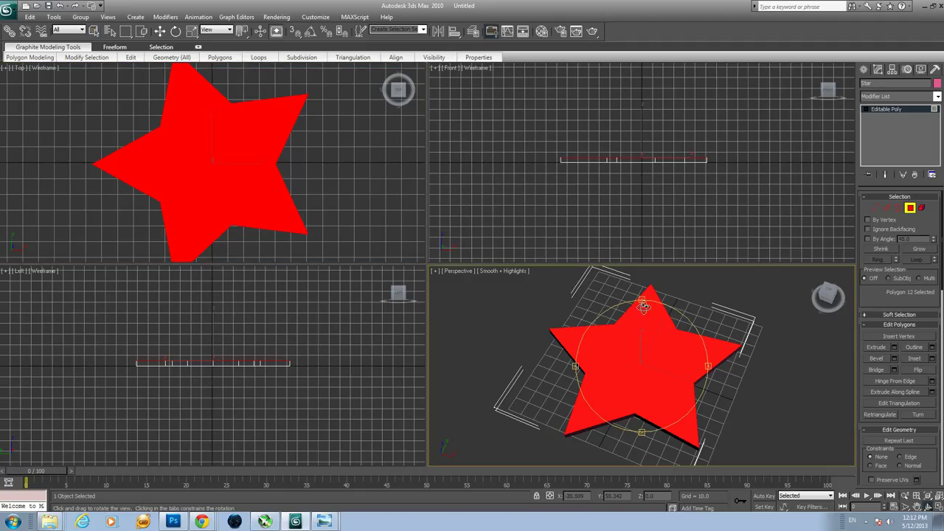
mouse_move(641, 302)
mouse_down()
mouse_move(640, 258)
mouse_move(650, 292)
mouse_up()
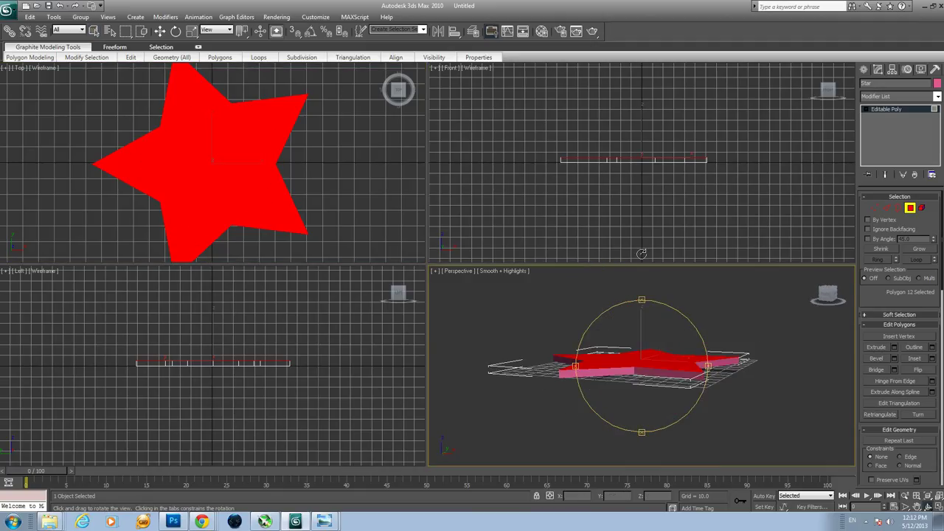
scroll(650, 292, up, 5)
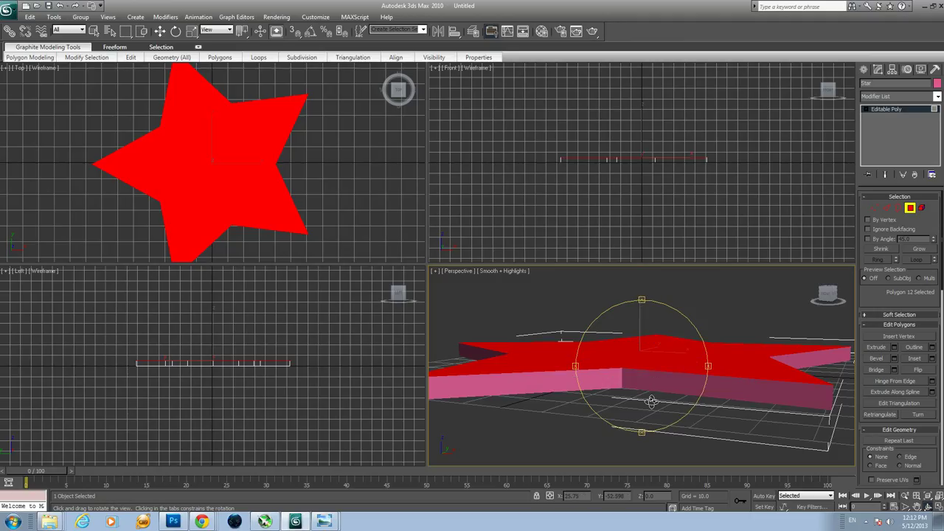
- Select the star's side faces in turn, ending on the left front side face, polygon 8
right_click(726, 394)
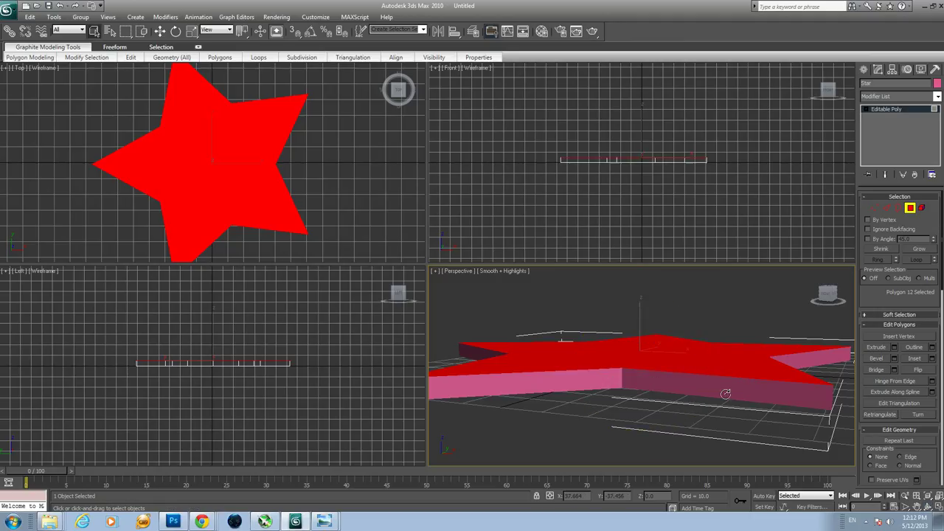
click(725, 392)
click(588, 381)
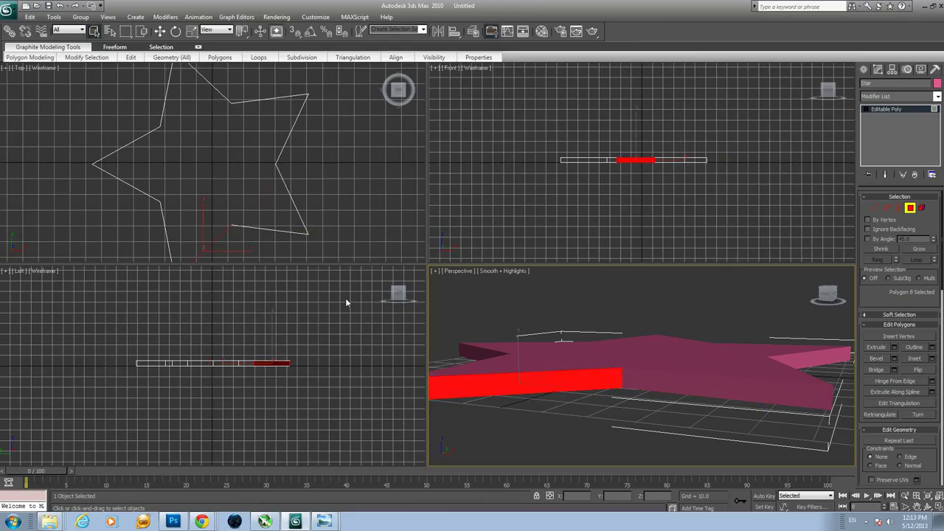
click(648, 381)
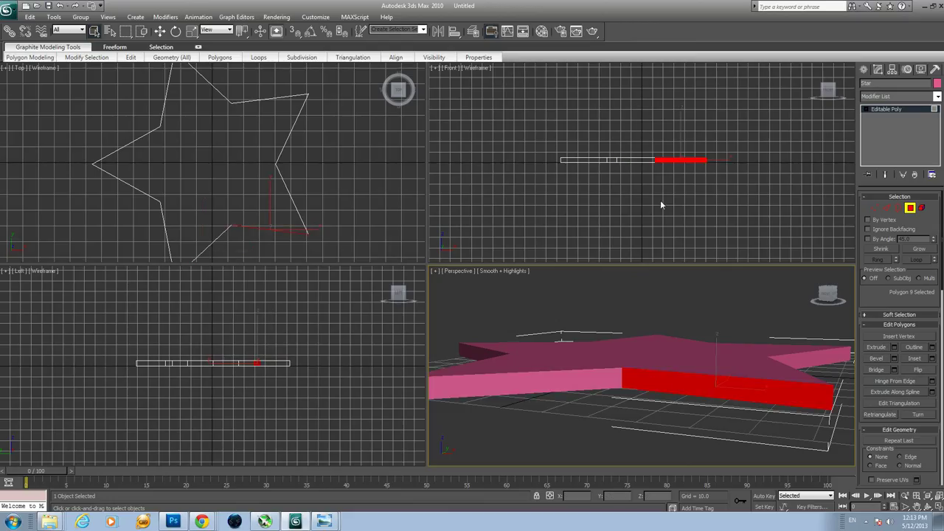
click(630, 161)
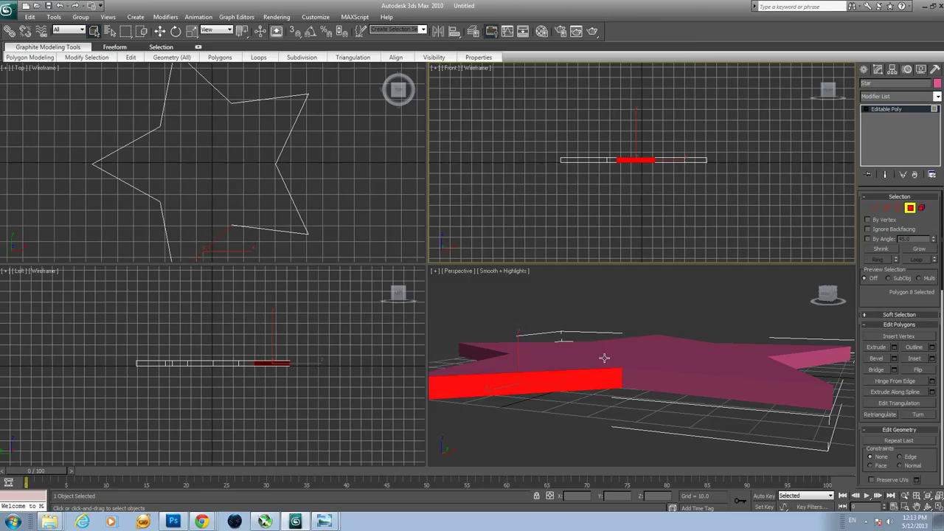
- Select the star's side and top faces, then orbit to look straight down on it
click(95, 32)
click(717, 385)
click(709, 363)
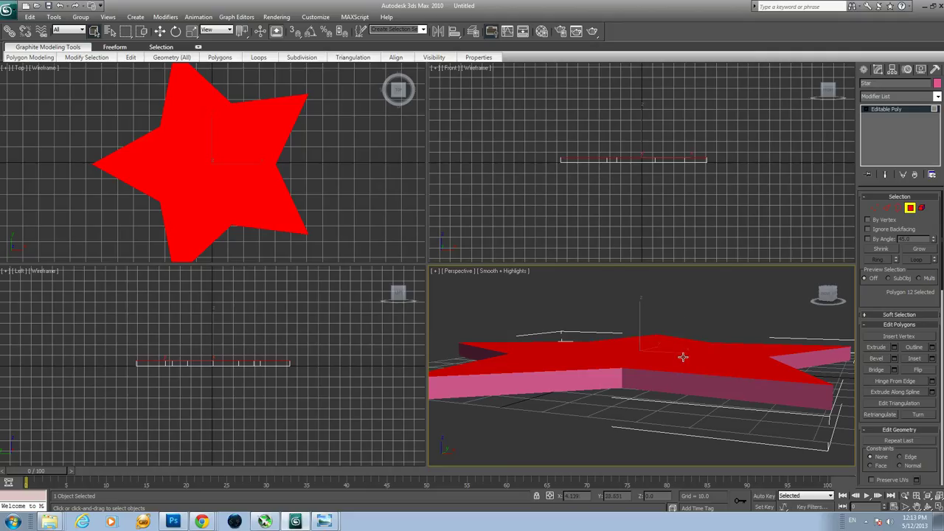
click(928, 506)
mouse_move(644, 295)
mouse_down()
mouse_move(641, 364)
mouse_move(652, 321)
mouse_move(641, 310)
mouse_up()
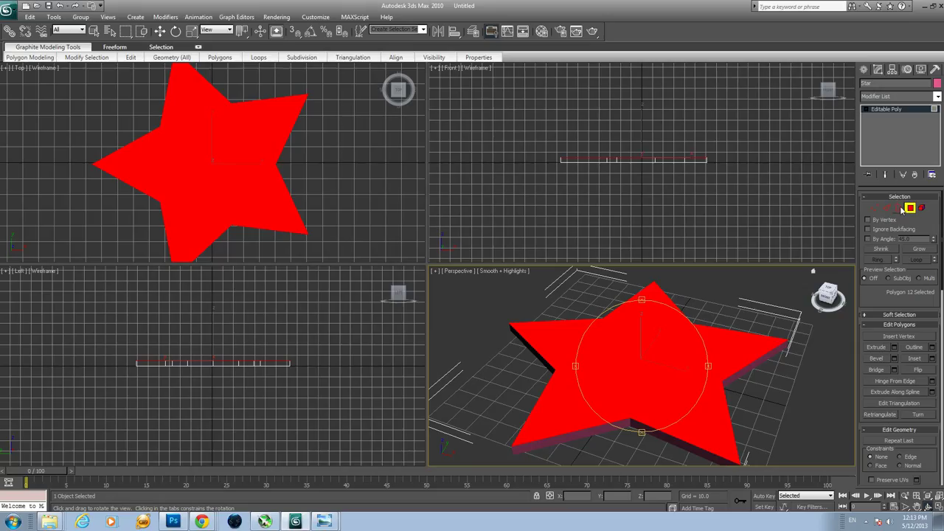
- Leave rotate mode and deselect the polygons so the star shows as a plain pink solid
click(866, 109)
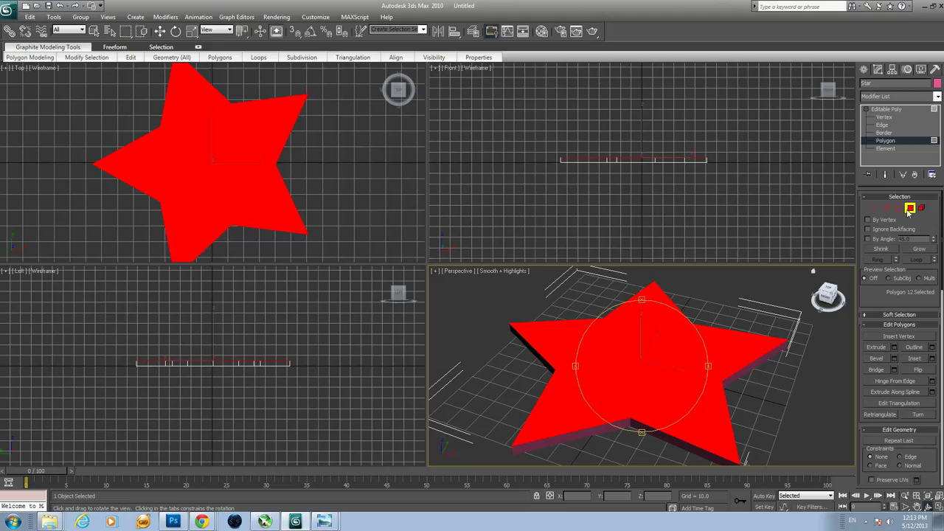
click(866, 109)
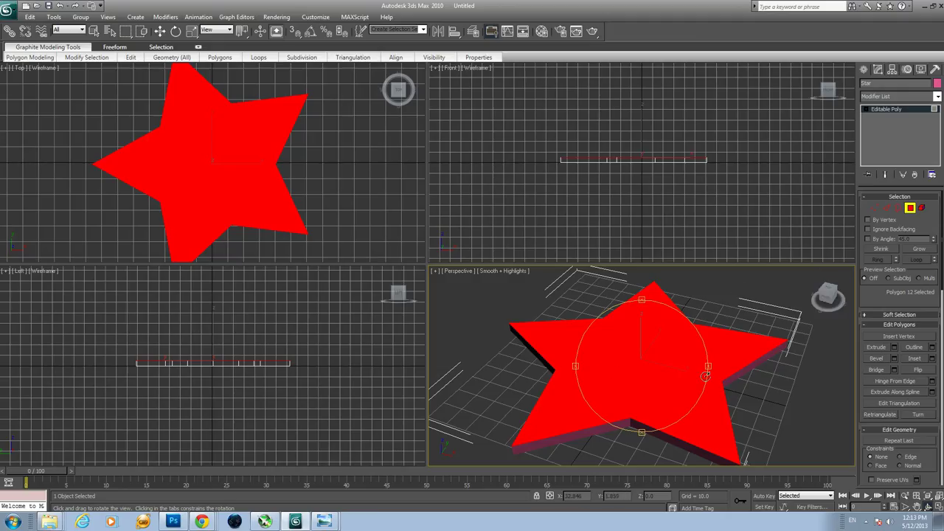
key(q)
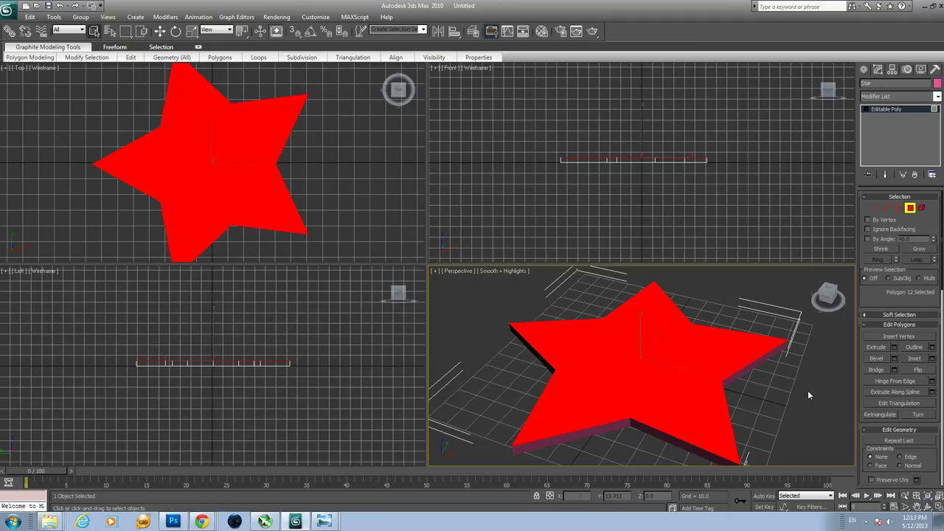
click(816, 389)
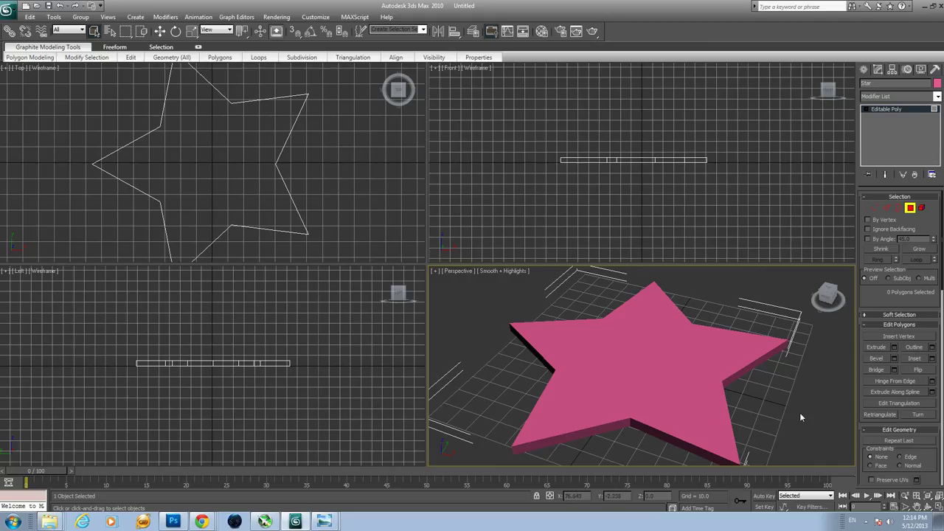
scroll(799, 412, down, 3)
scroll(819, 395, up, 3)
- Orbit the Perspective view through several angles onto the star, then open the Rendering menu
click(927, 507)
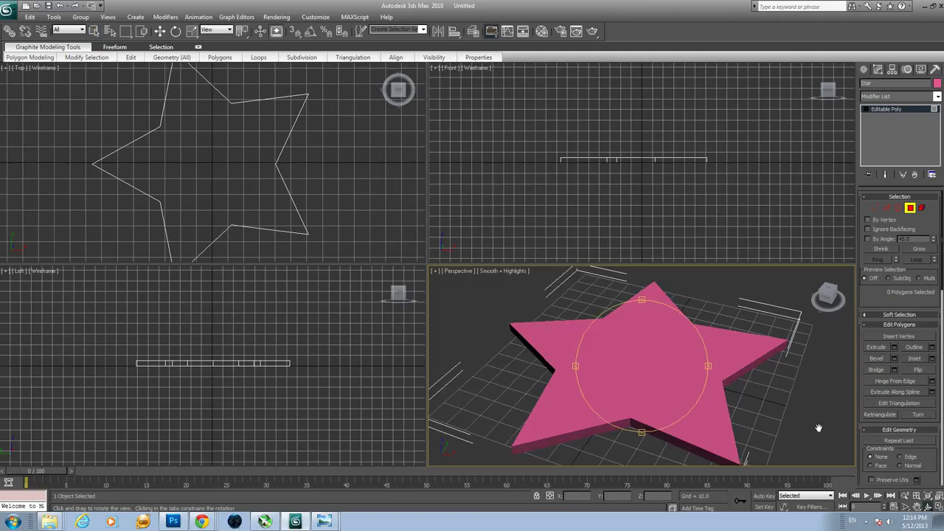
drag(636, 298, 638, 322)
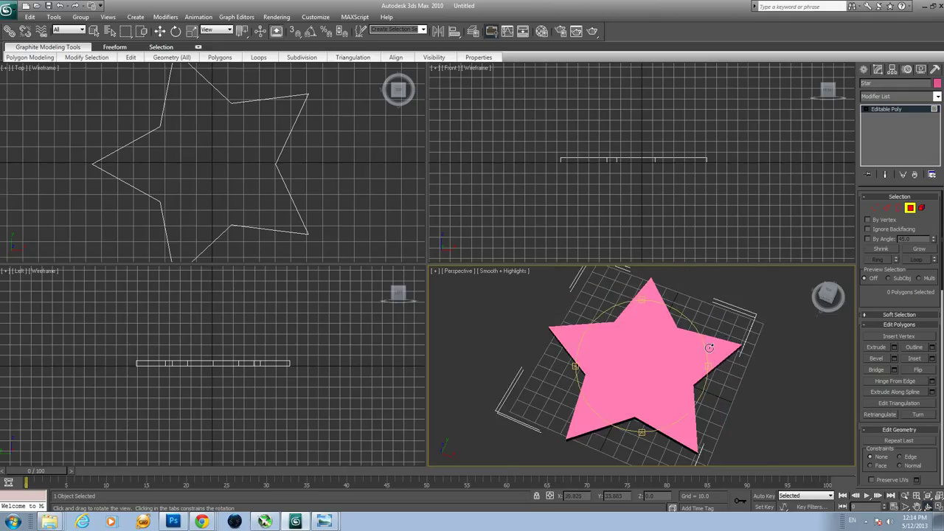
drag(708, 354, 705, 312)
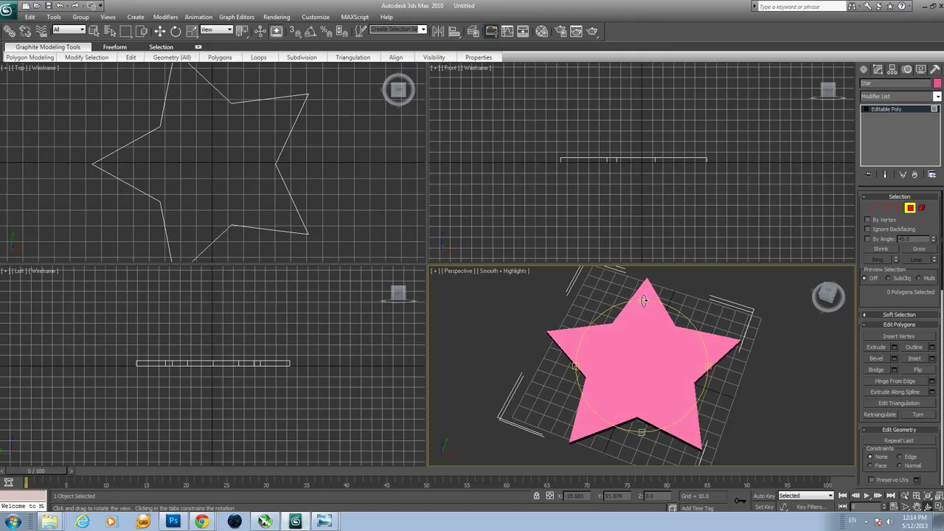
mouse_move(647, 298)
mouse_down()
mouse_move(645, 250)
mouse_move(649, 325)
mouse_move(658, 292)
mouse_up()
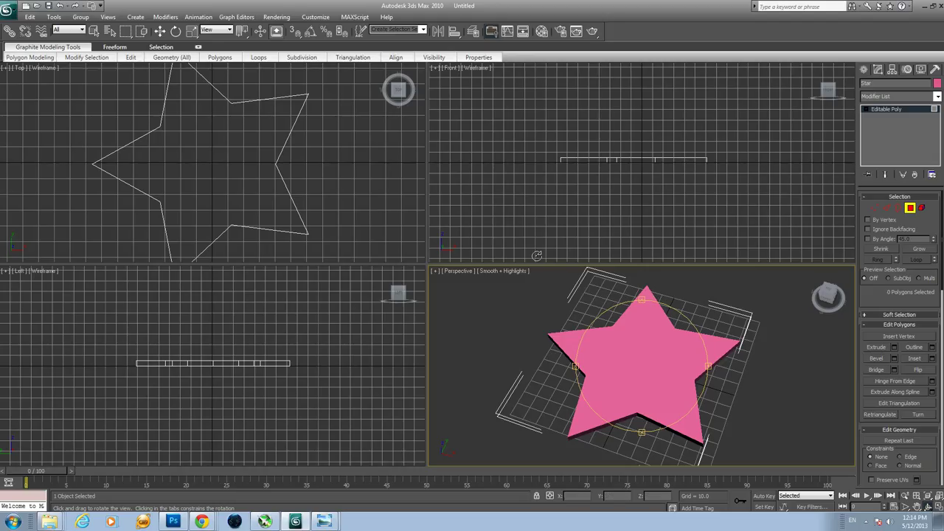
drag(644, 300, 661, 343)
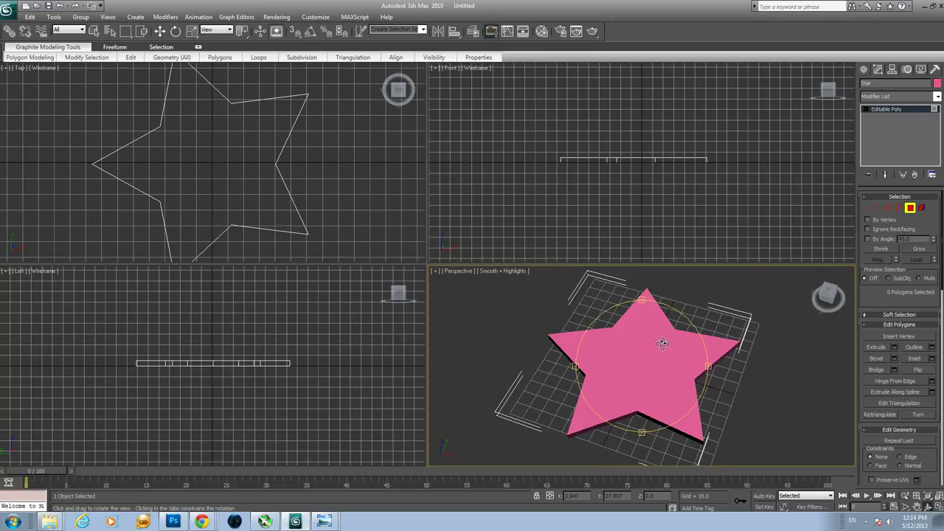
drag(609, 376, 617, 333)
click(281, 17)
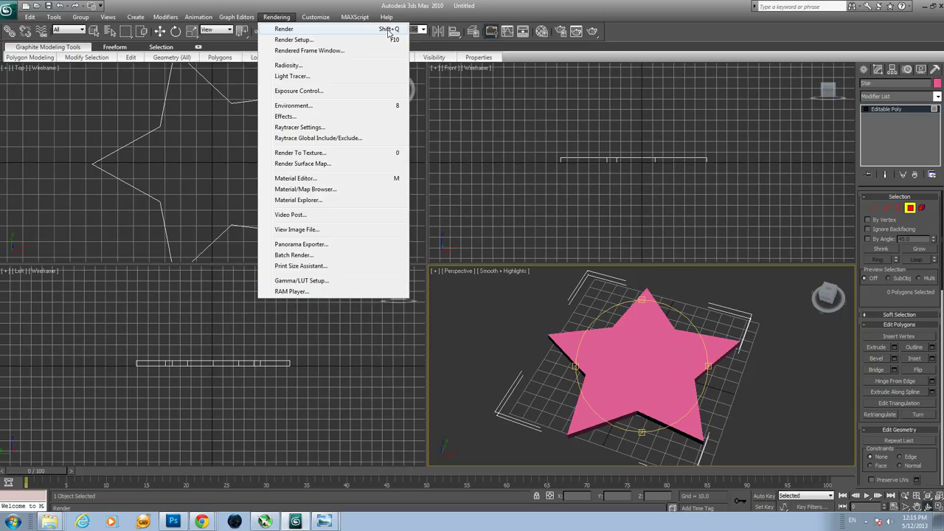
- Render the Perspective view of the pink star and close the rendered frame
click(303, 29)
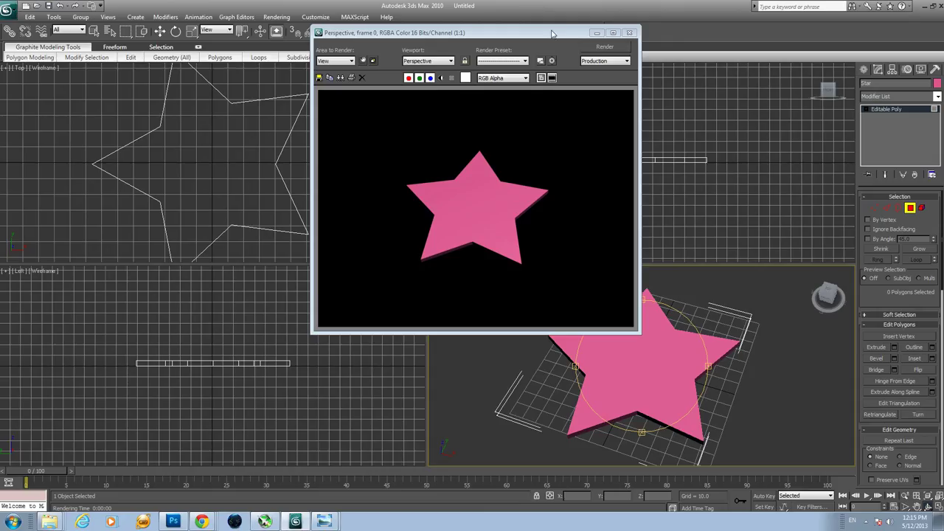
drag(554, 34, 402, 25)
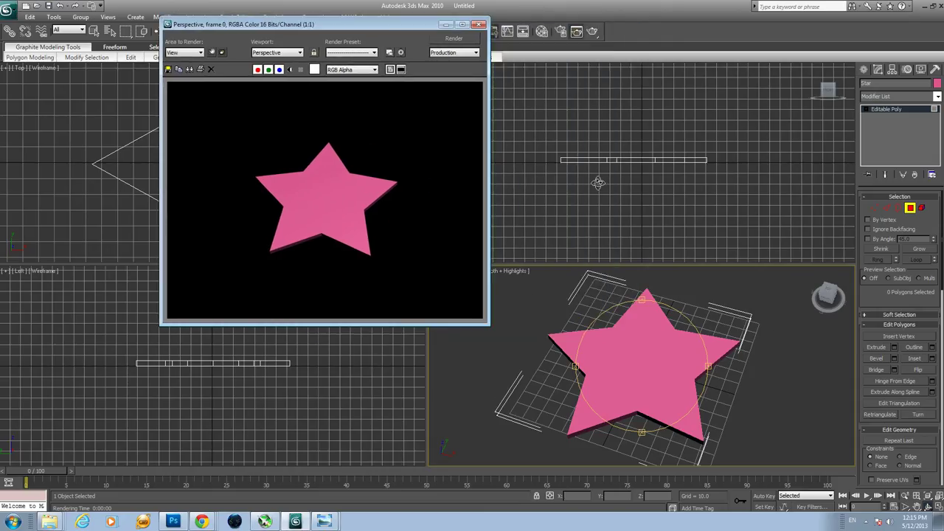
click(478, 25)
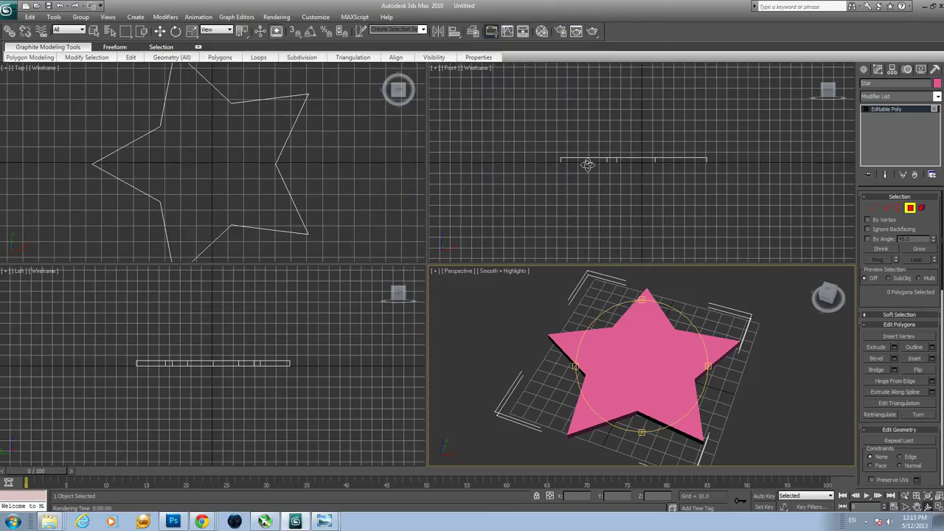
- Orbit to a lower angle, render the star again, and close the frame window
alt+middle_drag(643, 297, 648, 274)
click(277, 16)
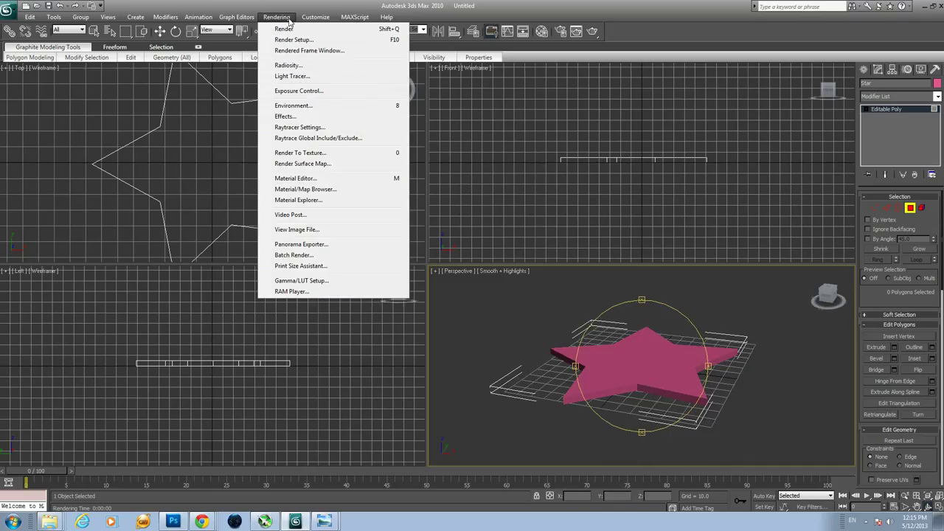
click(273, 25)
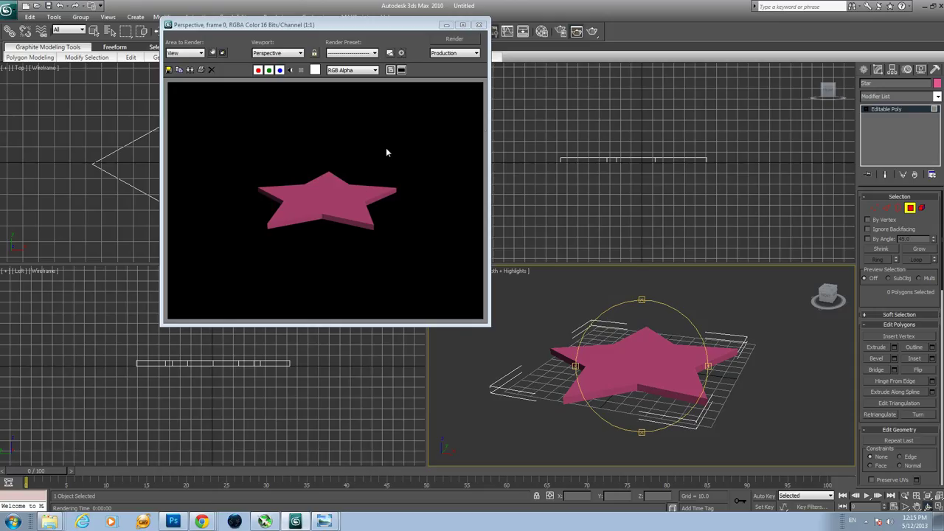
click(479, 26)
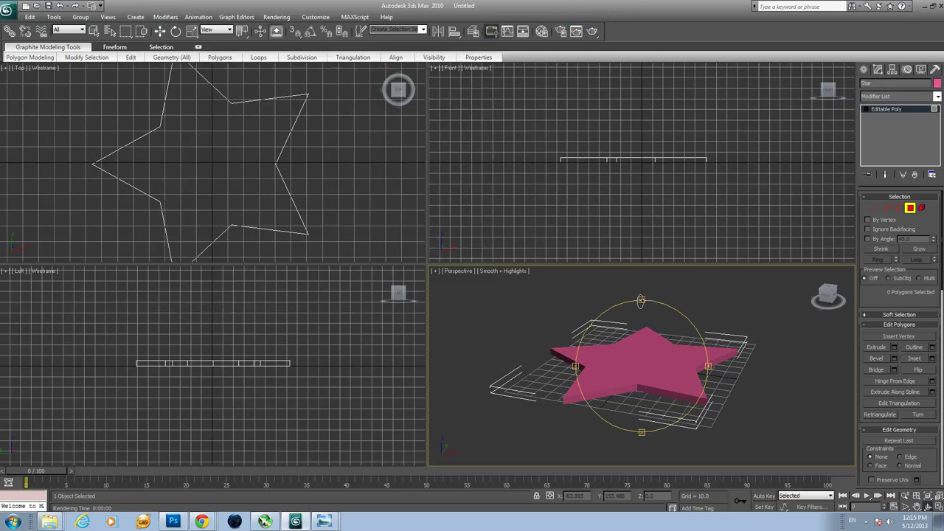
- Tilt the view steeper, glance over the default material in the Material Editor, and close it
drag(640, 301, 681, 320)
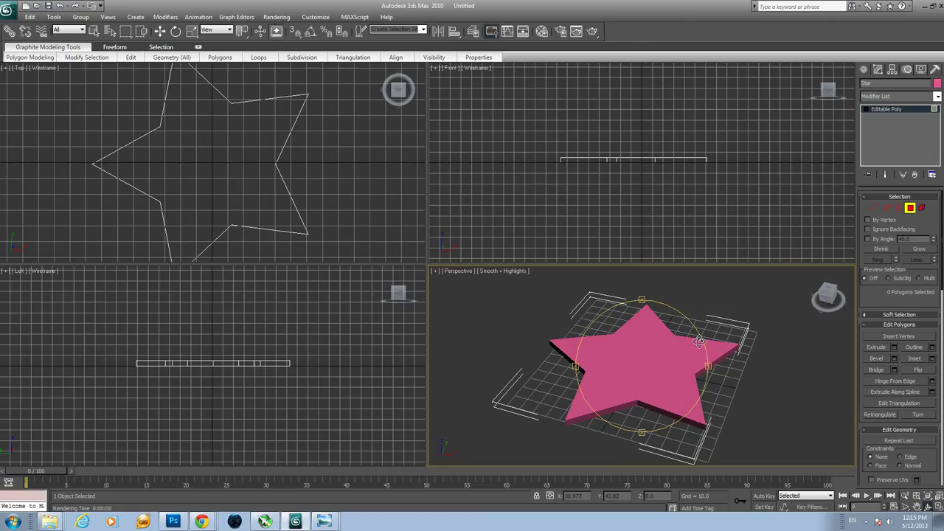
key(m)
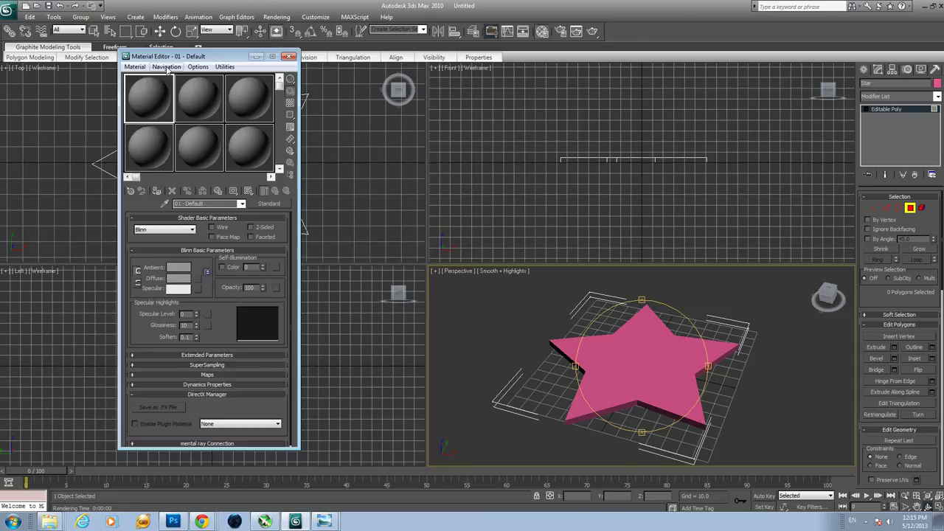
drag(184, 59, 253, 72)
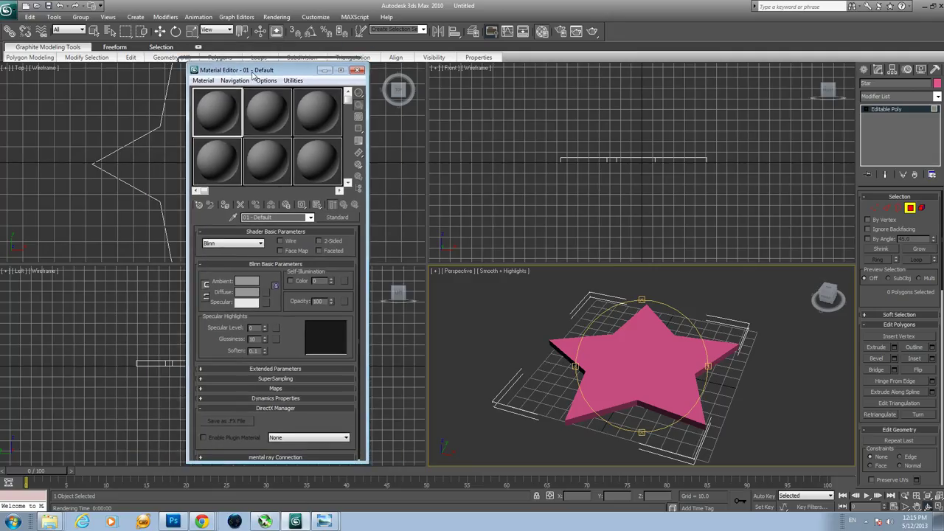
click(357, 70)
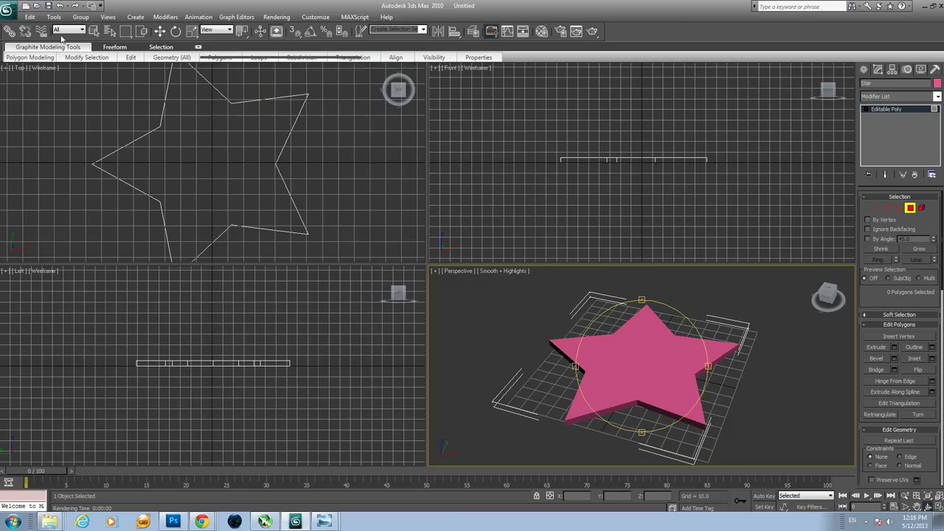
click(54, 17)
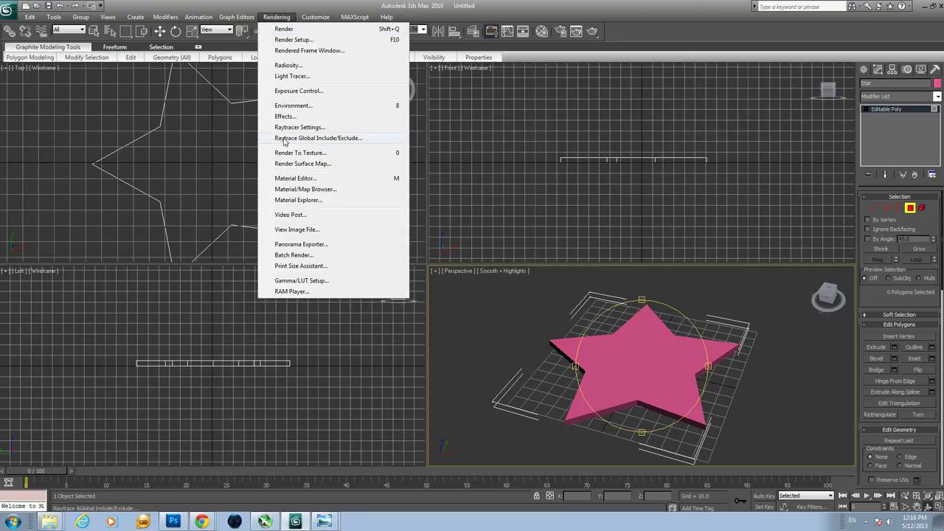
- Bring the Material Editor back up, shifted to the left
click(295, 180)
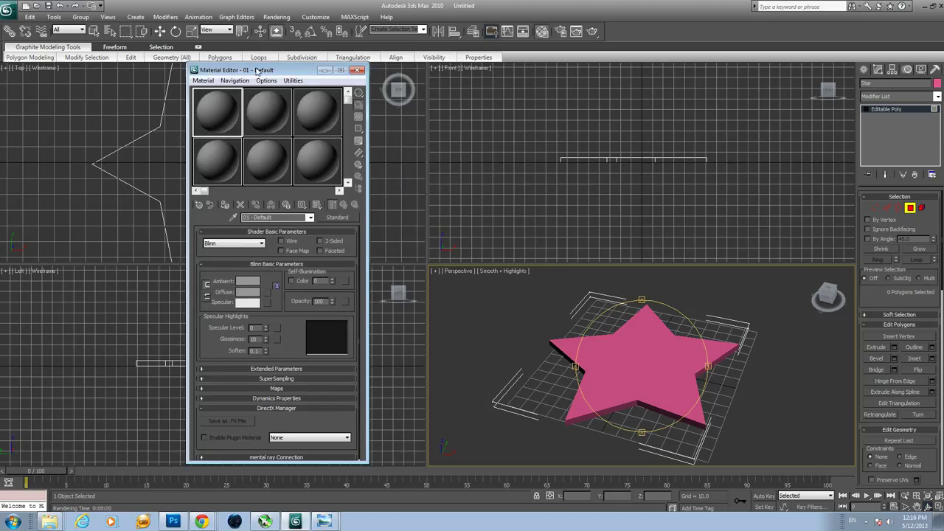
drag(259, 72, 178, 78)
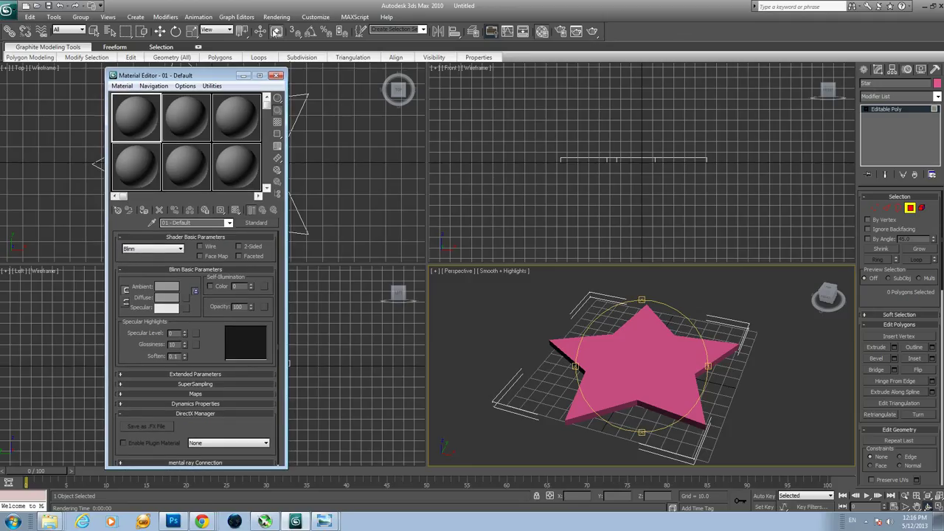
click(276, 75)
click(542, 31)
- Rename the first sample slot's material to 'GeneralMaterial'
drag(195, 223, 92, 219)
text(1)
text(General)
key(Return)
text(M)
key(Return)
text(aterial)
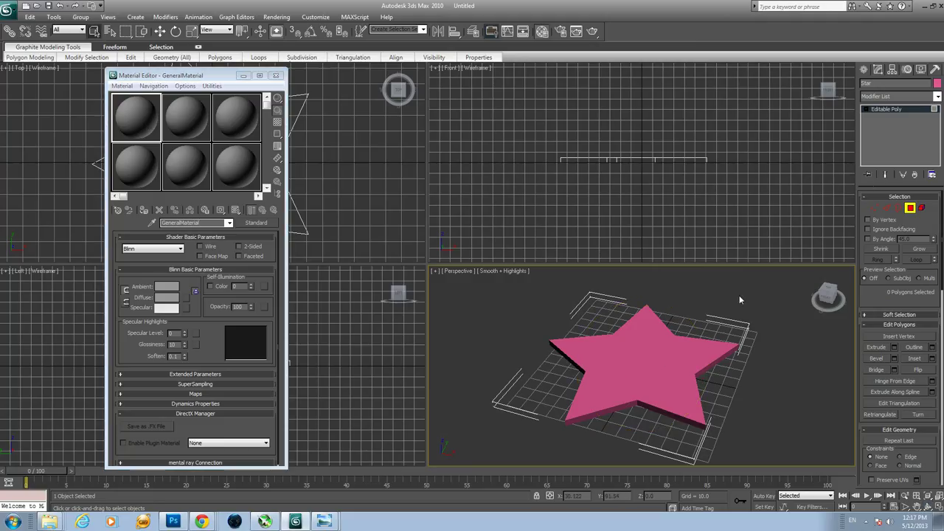
- Assign GeneralMaterial from the first slot to the whole star, turning it grey
click(93, 31)
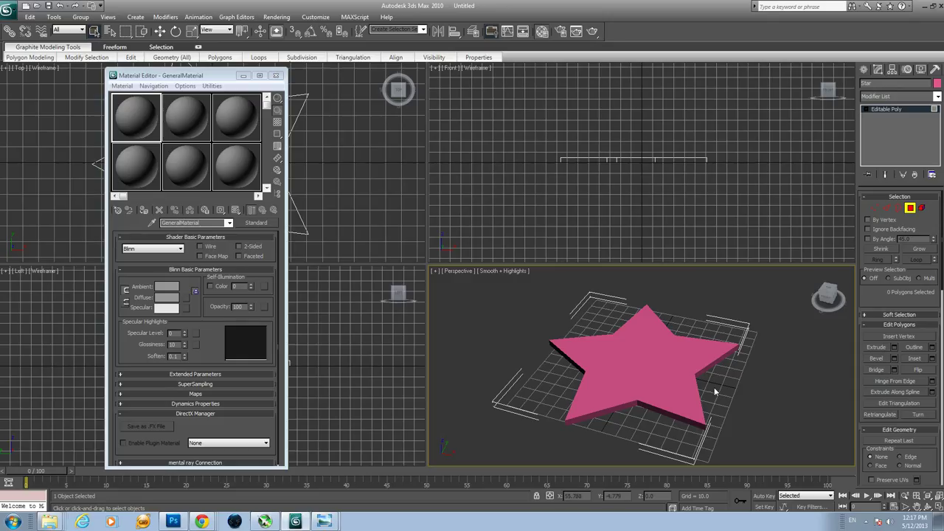
click(910, 210)
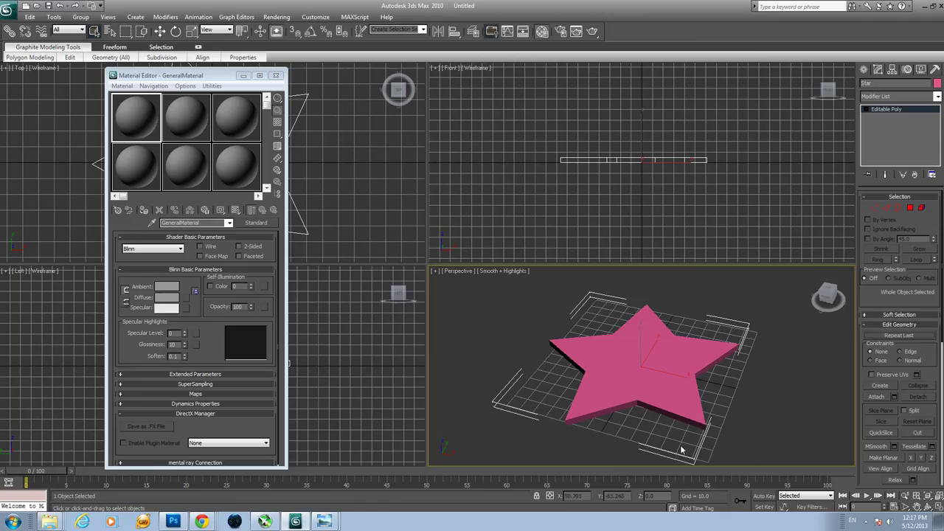
click(141, 119)
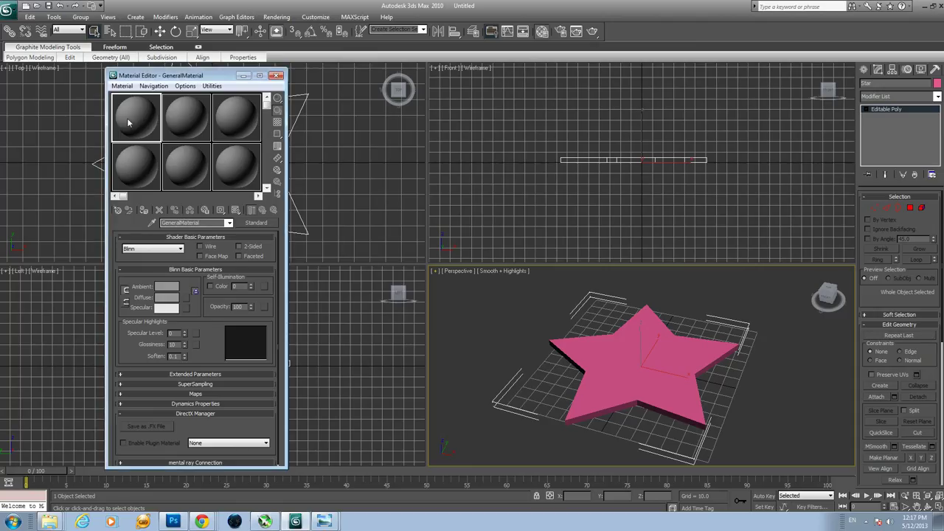
click(143, 212)
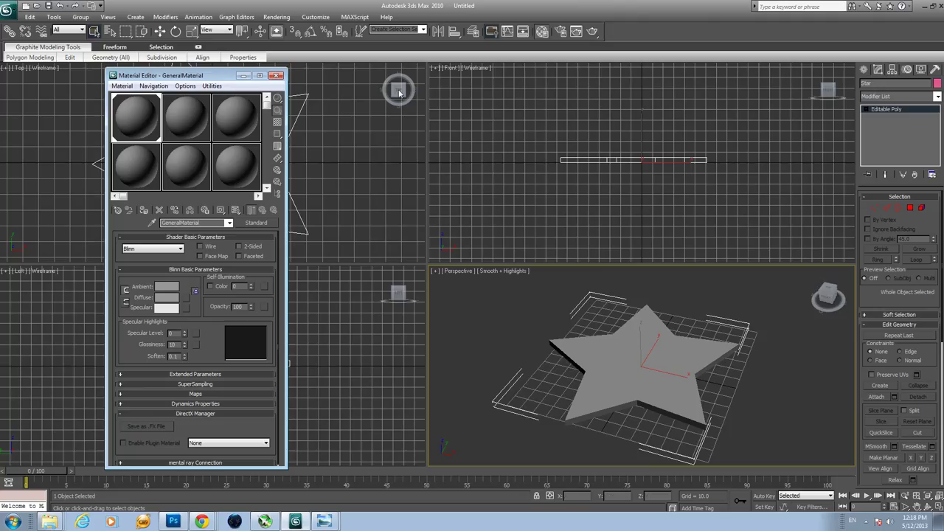
click(277, 17)
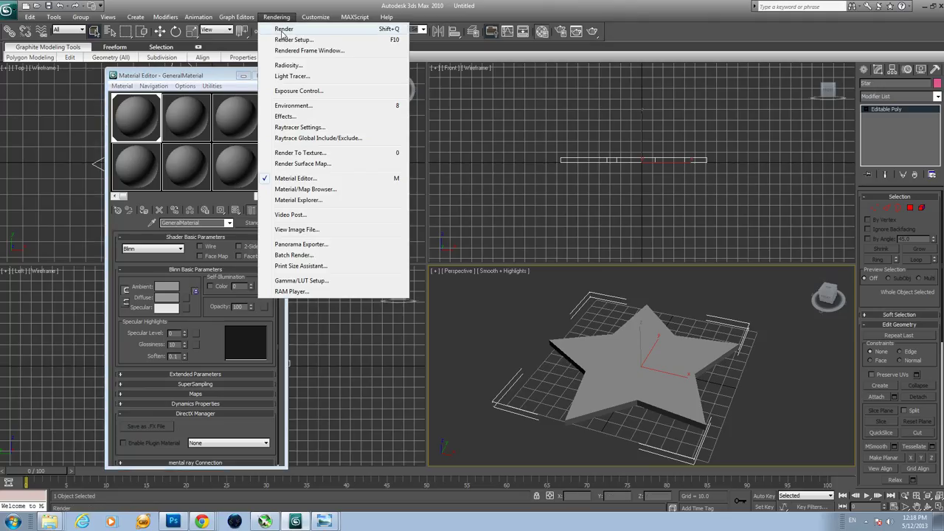
click(284, 28)
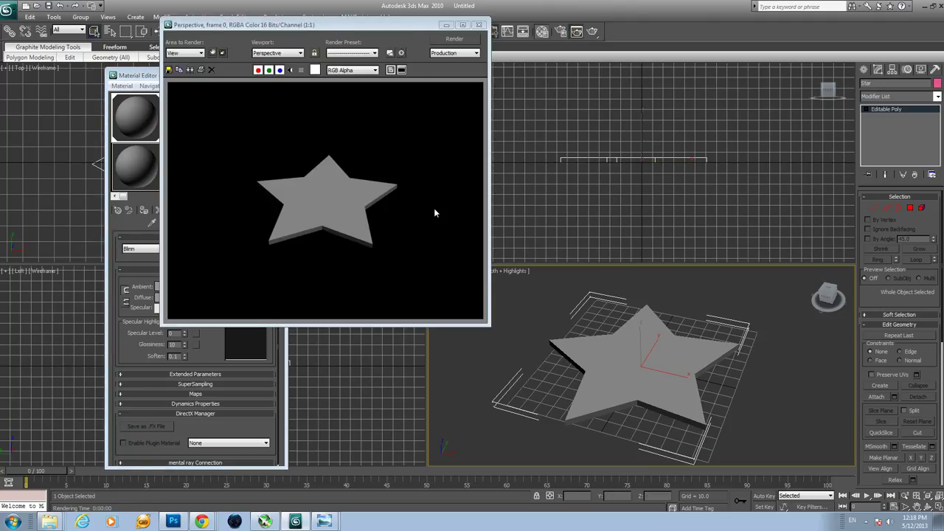
click(480, 25)
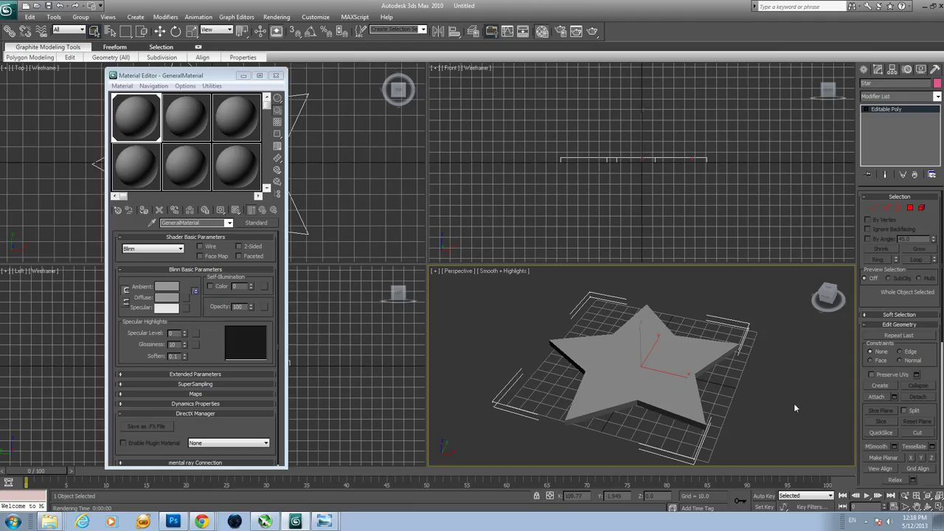
click(261, 223)
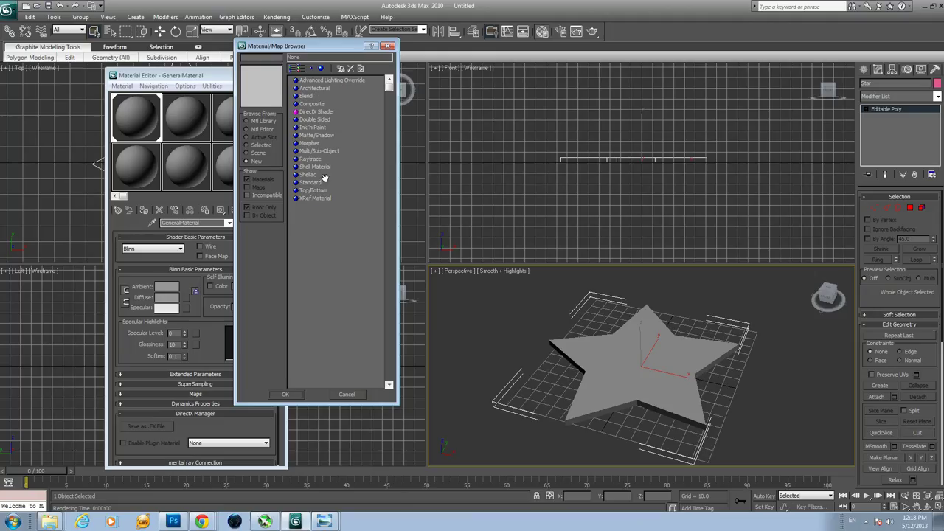
click(318, 183)
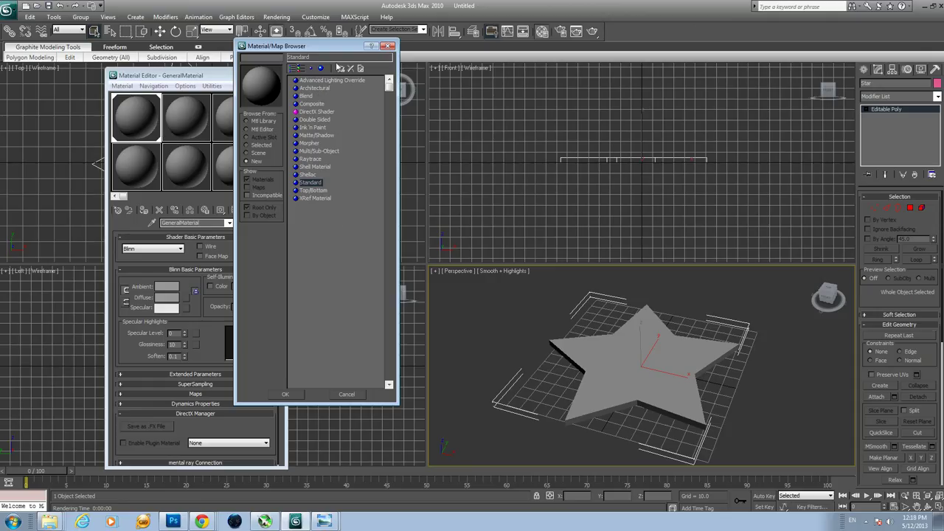
click(351, 396)
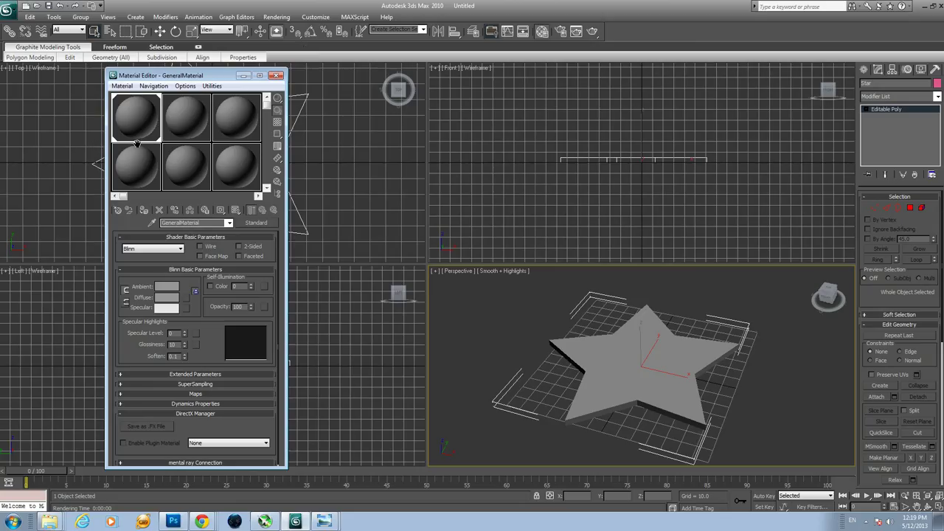
click(279, 17)
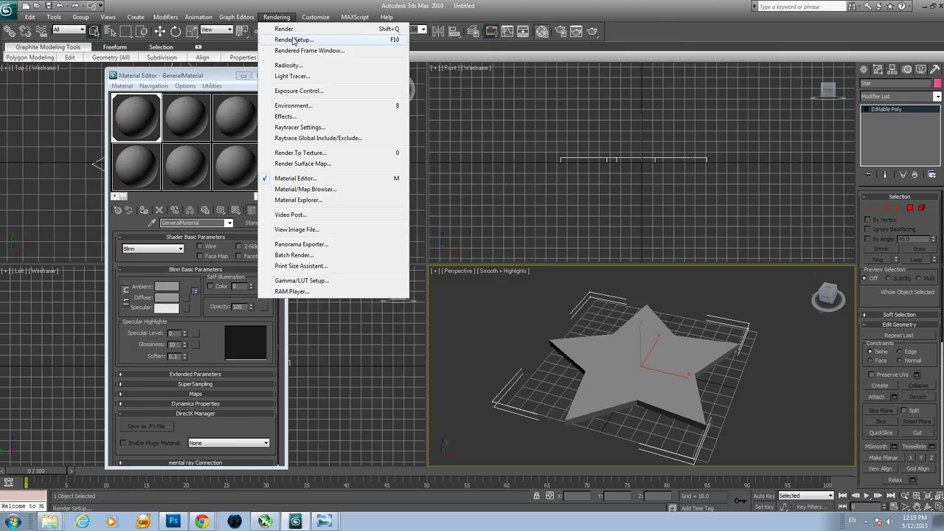
- Open Render Setup's Assign Renderer rollout, showing Default Scanline Renderer for production
click(292, 40)
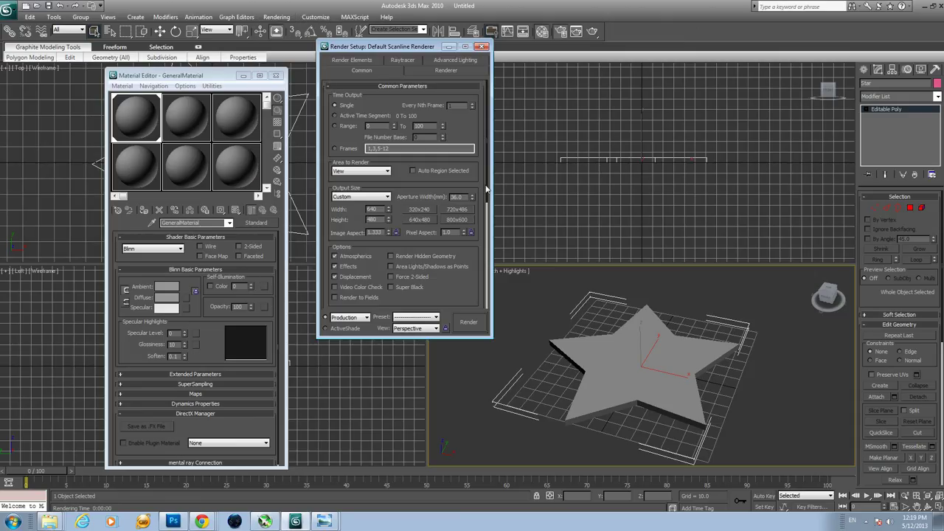
drag(486, 190, 493, 328)
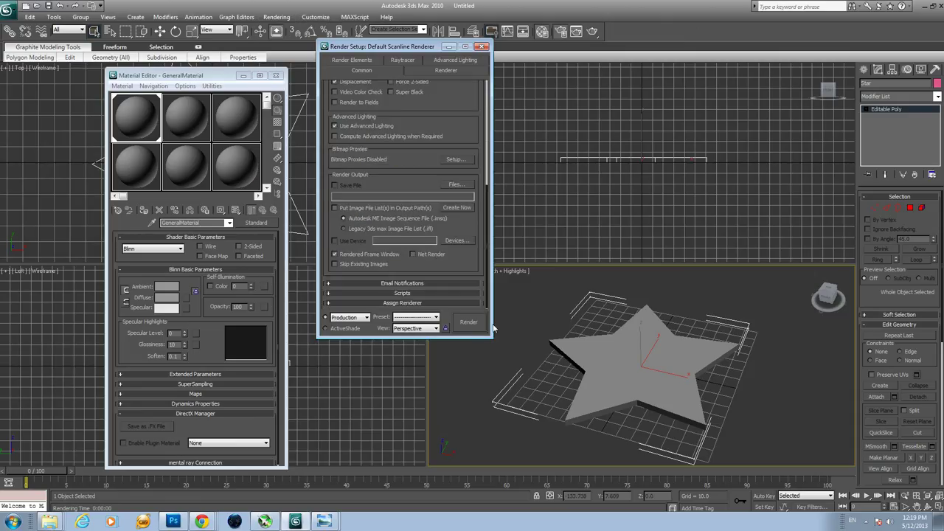
click(407, 303)
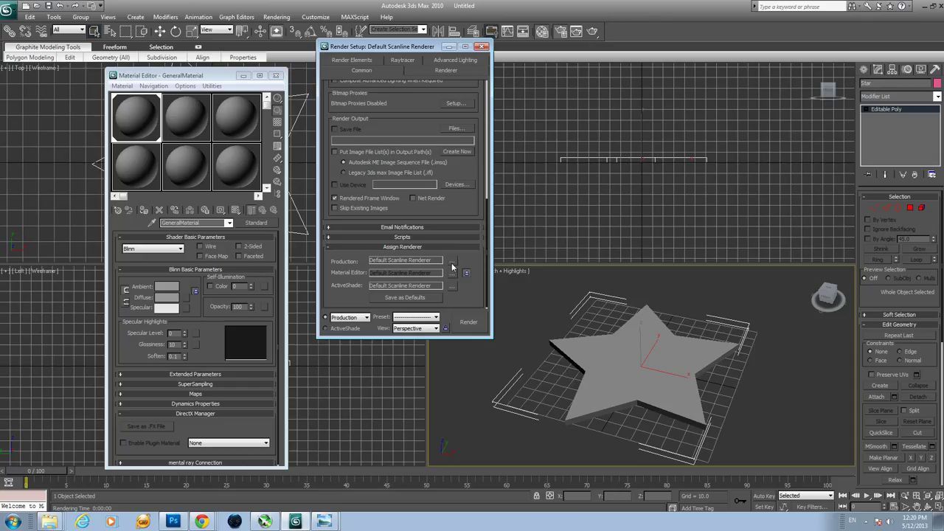
- Set mental ray Renderer as the production renderer and browse GeneralMaterial's material types
click(453, 262)
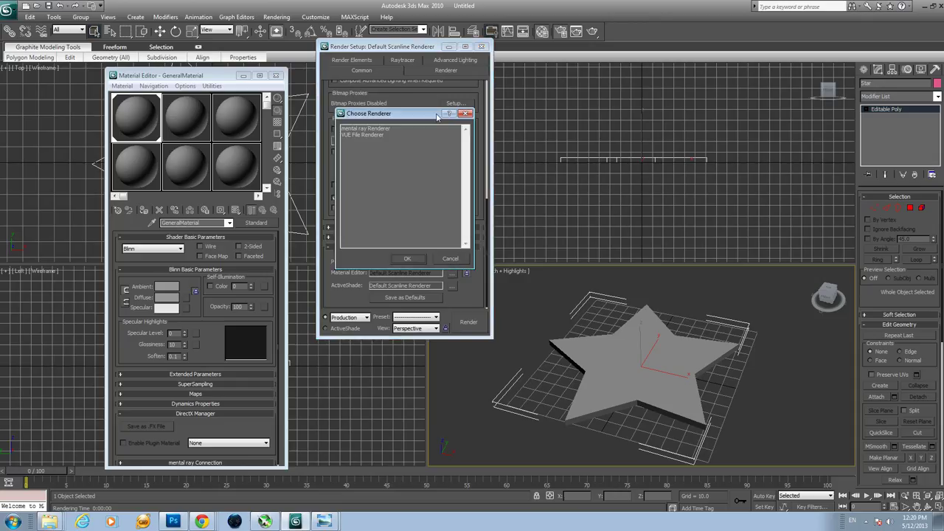
drag(372, 117, 552, 118)
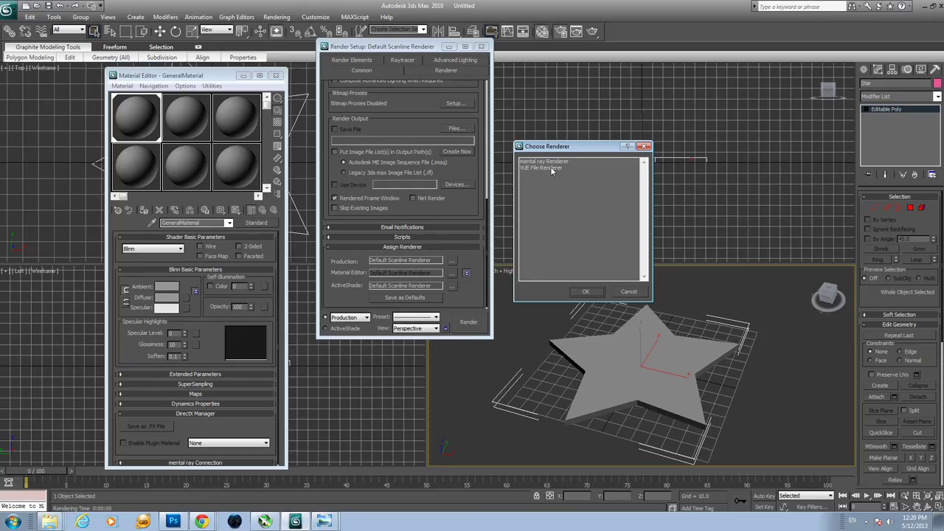
click(560, 163)
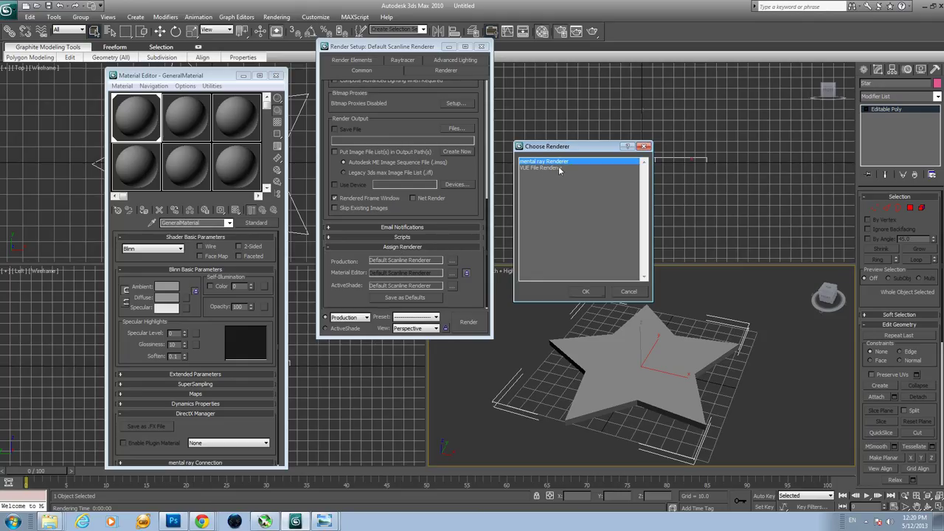
click(585, 292)
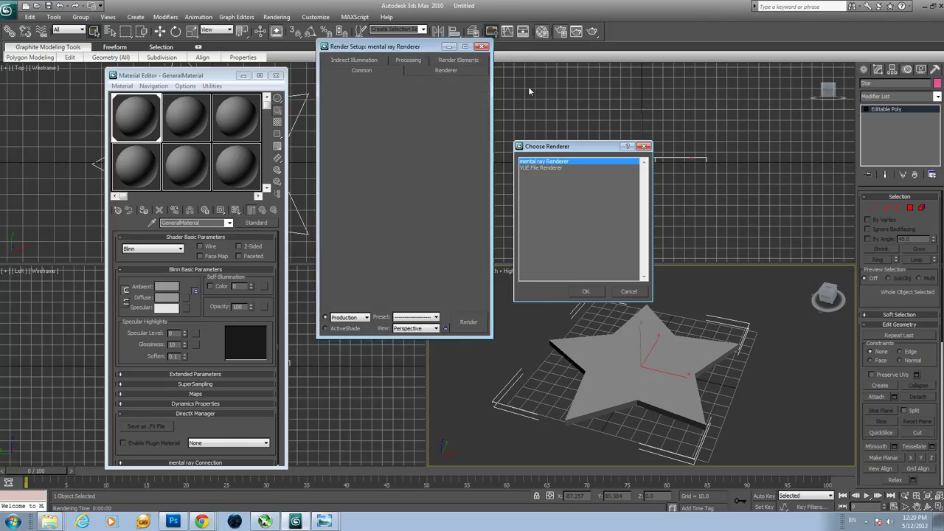
click(485, 47)
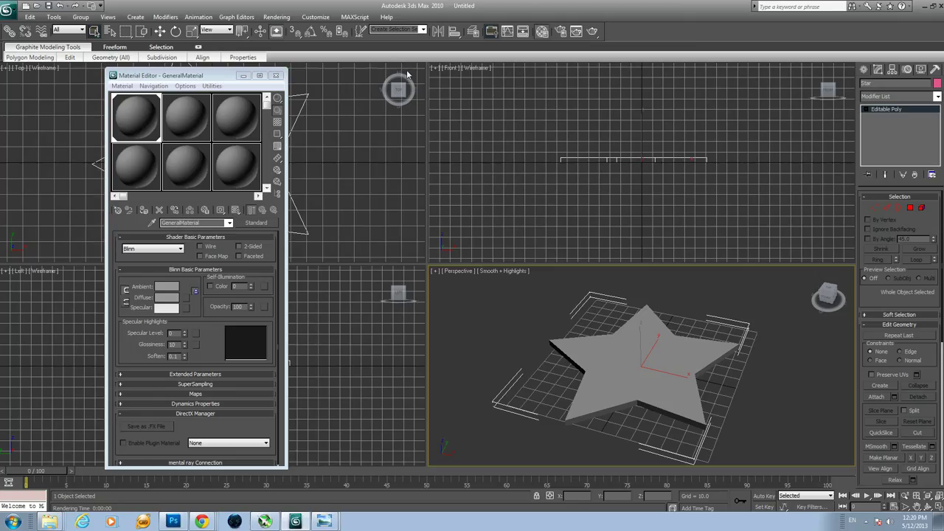
click(263, 224)
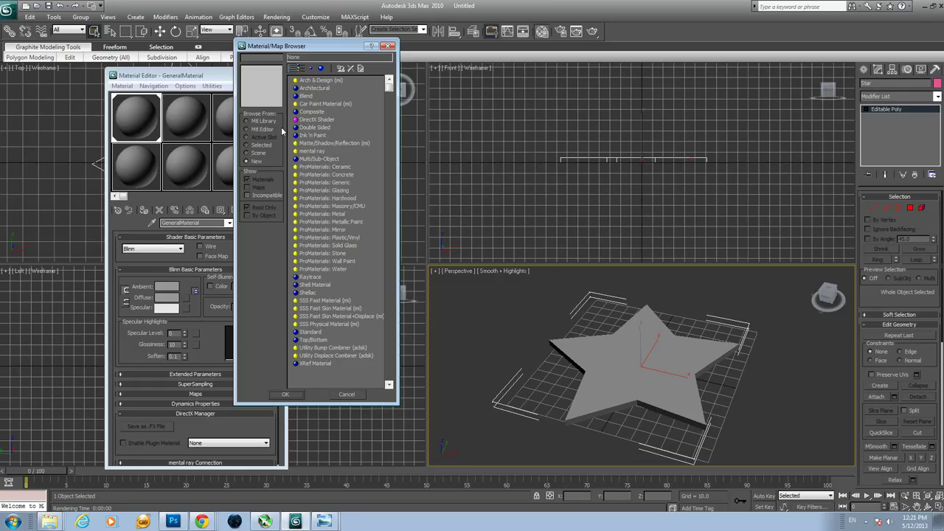
- Convert GeneralMaterial to an Arch & Design (mi) material from the browser
click(315, 80)
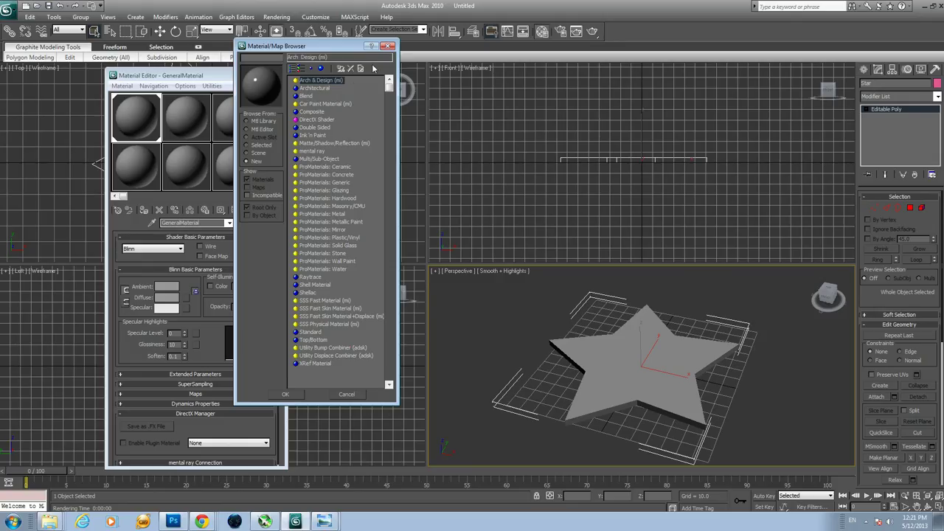
double_click(331, 79)
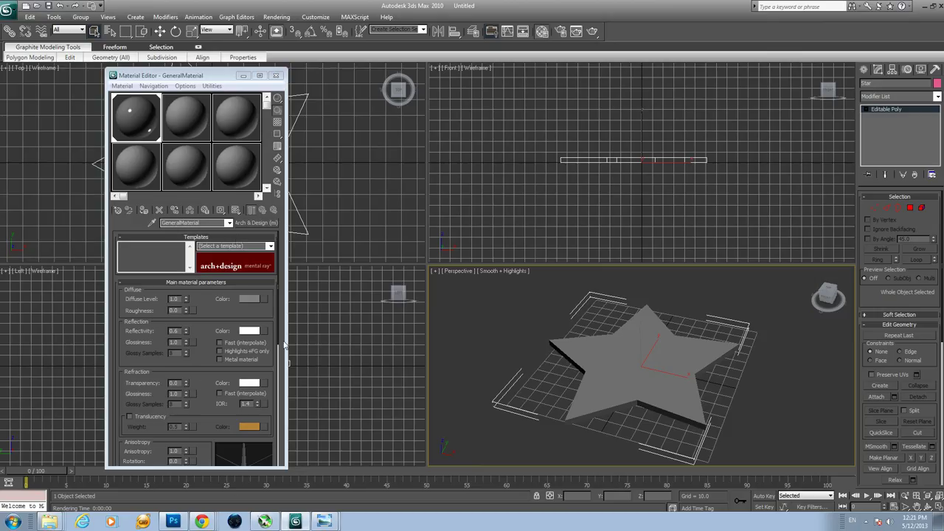
- Apply the Copper template to the Arch & Design material, turning the star copper-brown
mouse_move(280, 334)
mouse_down()
mouse_move(287, 465)
mouse_move(289, 331)
mouse_up()
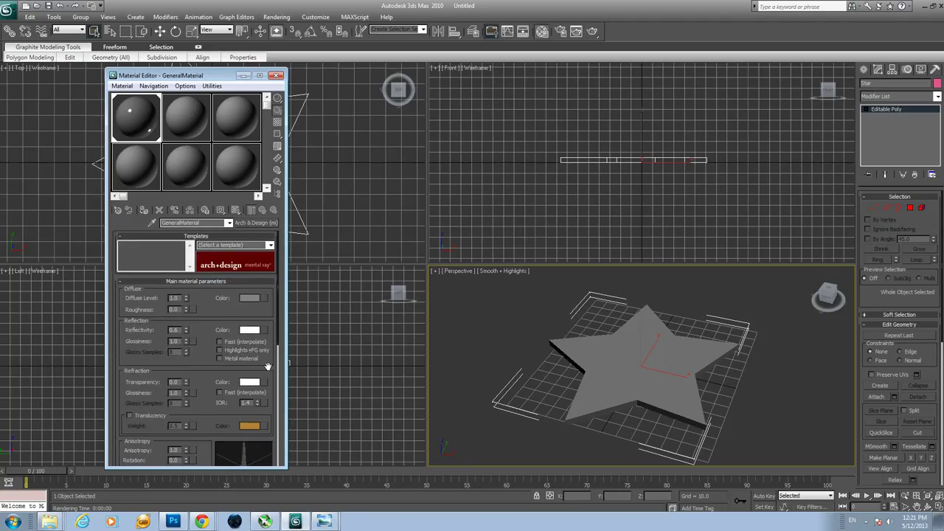
click(270, 245)
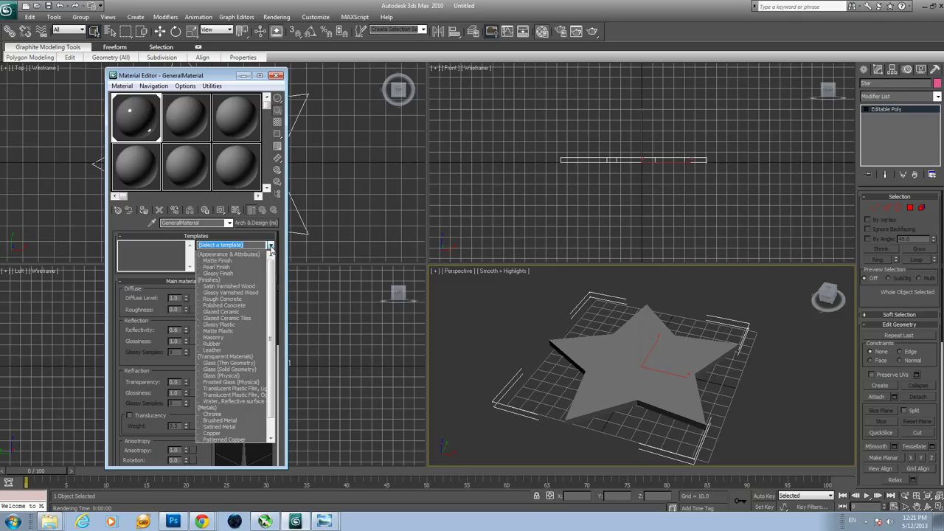
scroll(272, 267, down, 1)
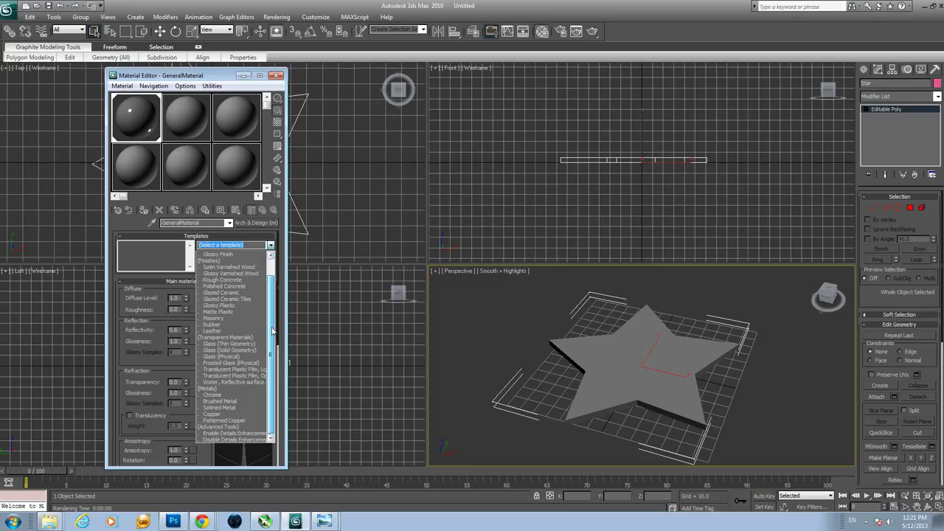
click(221, 415)
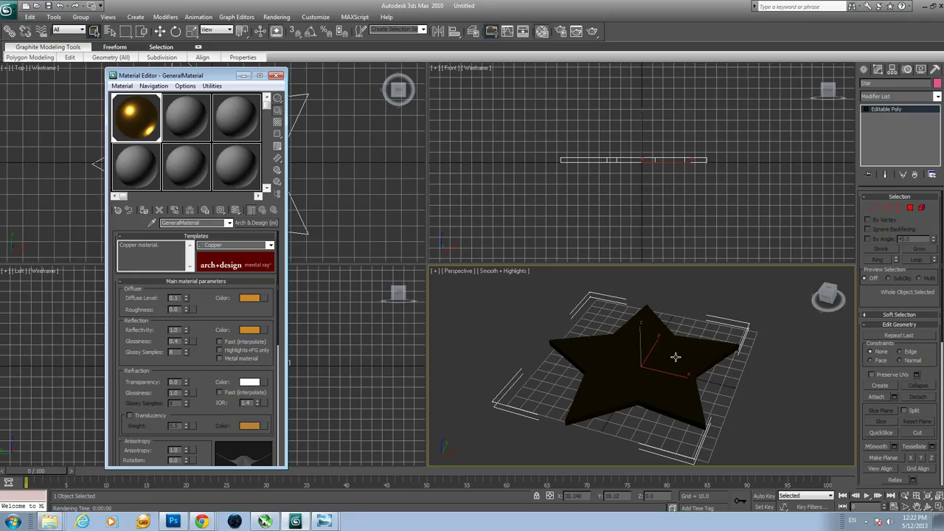
click(281, 17)
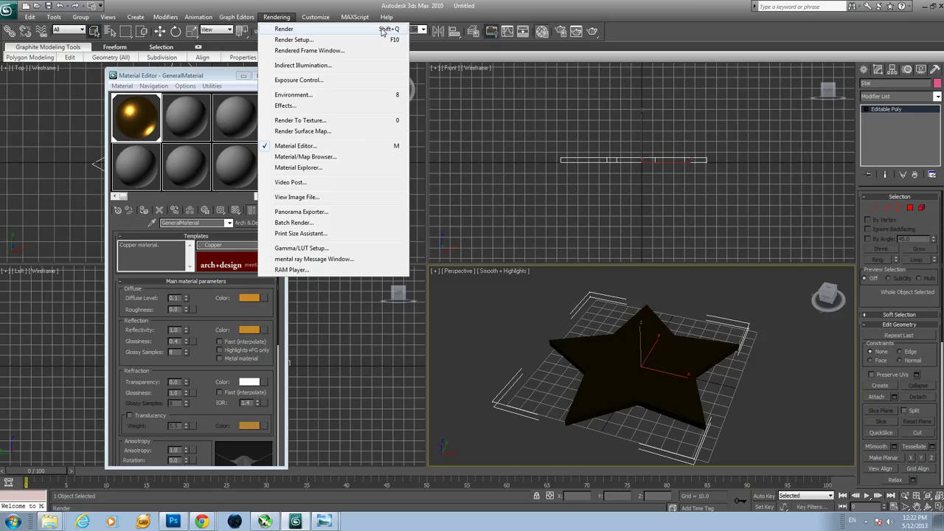
- Render the Perspective view, review the dark copper star, and close the frame window
click(301, 31)
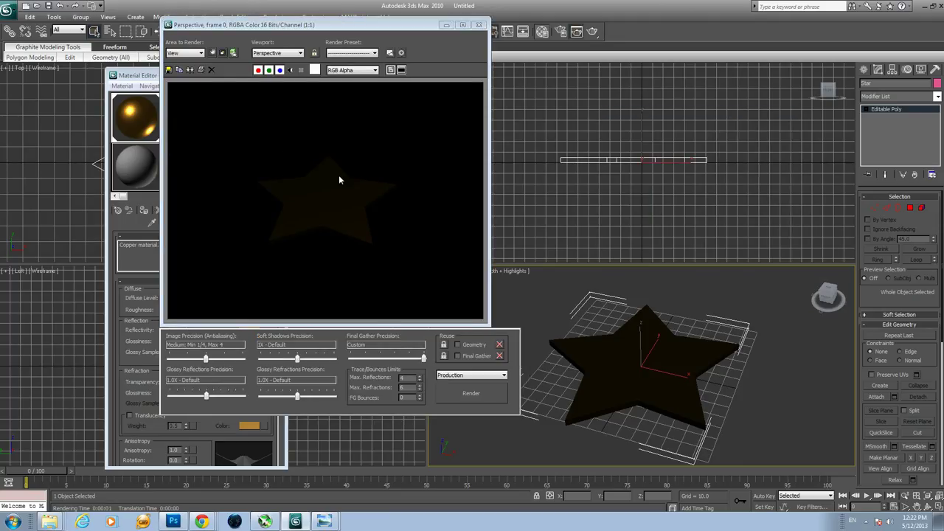
drag(365, 26, 607, 48)
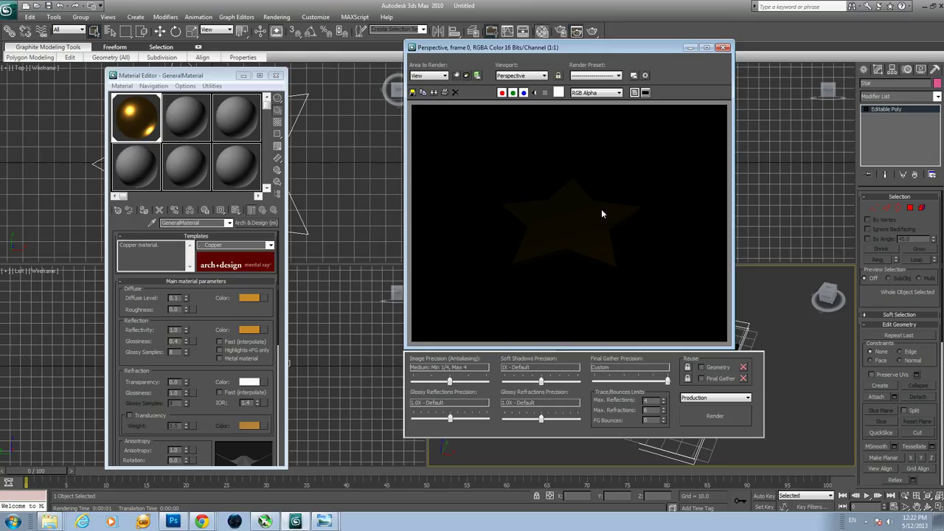
click(724, 47)
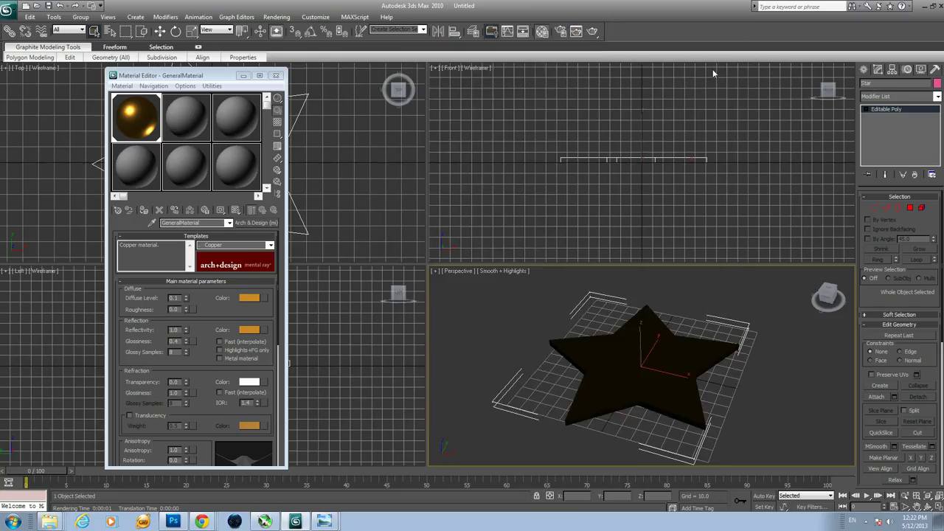
- Zoom the Perspective view out so the star appears smaller
right_click(714, 302)
key(Escape)
scroll(480, 331, down, 3)
scroll(481, 331, up, 2)
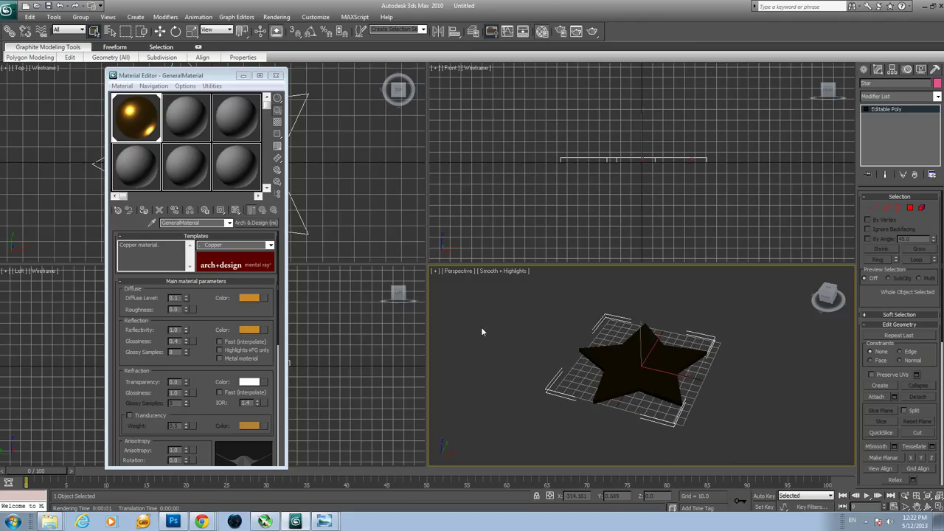
click(913, 494)
mouse_move(735, 381)
mouse_down()
mouse_move(738, 408)
mouse_move(739, 381)
mouse_move(744, 390)
mouse_up()
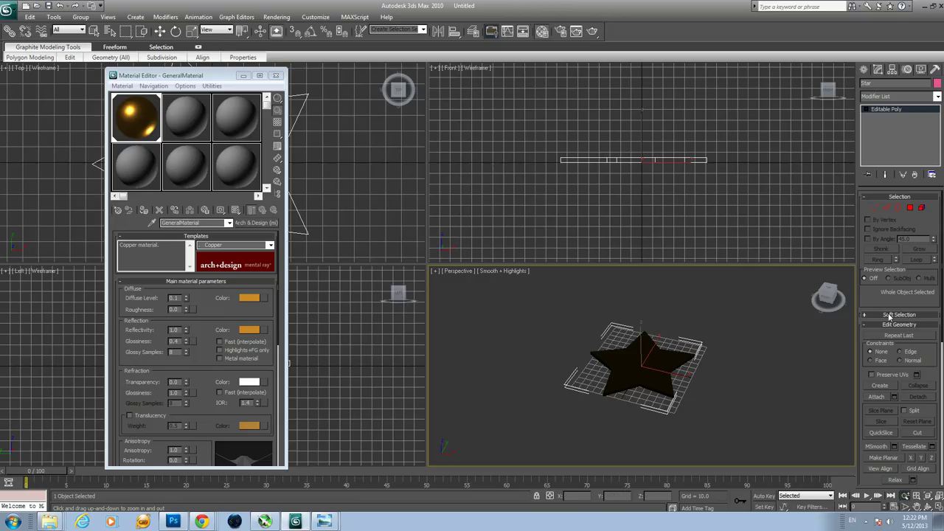
- Pick the mr Area Omni tool from the Standard light category
click(865, 71)
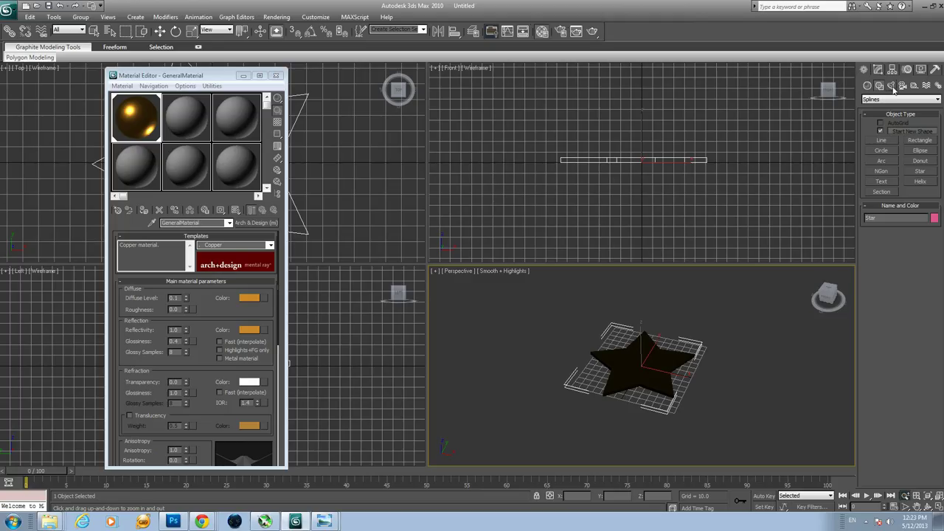
click(891, 87)
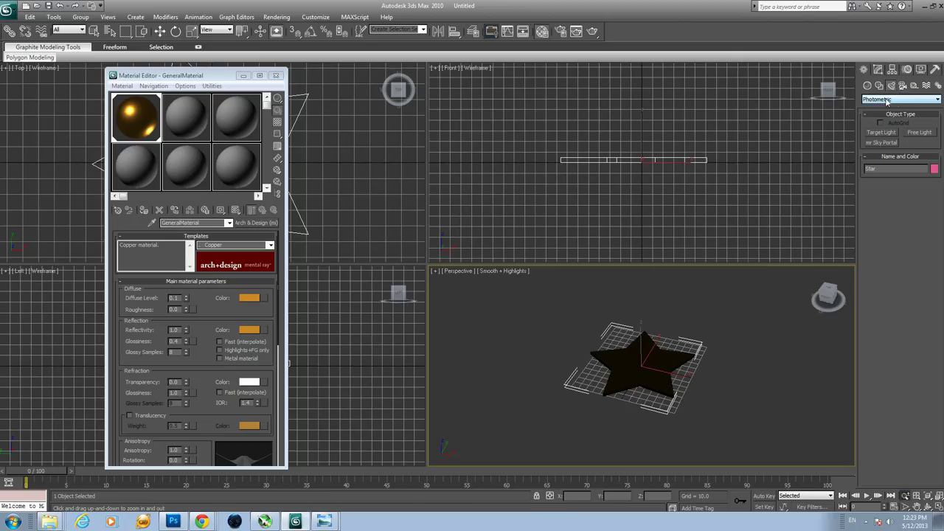
click(888, 100)
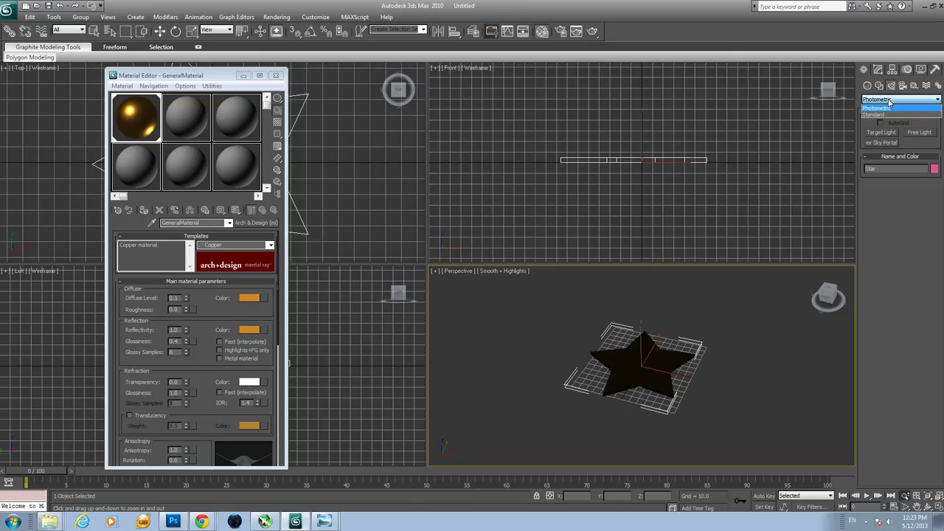
click(888, 112)
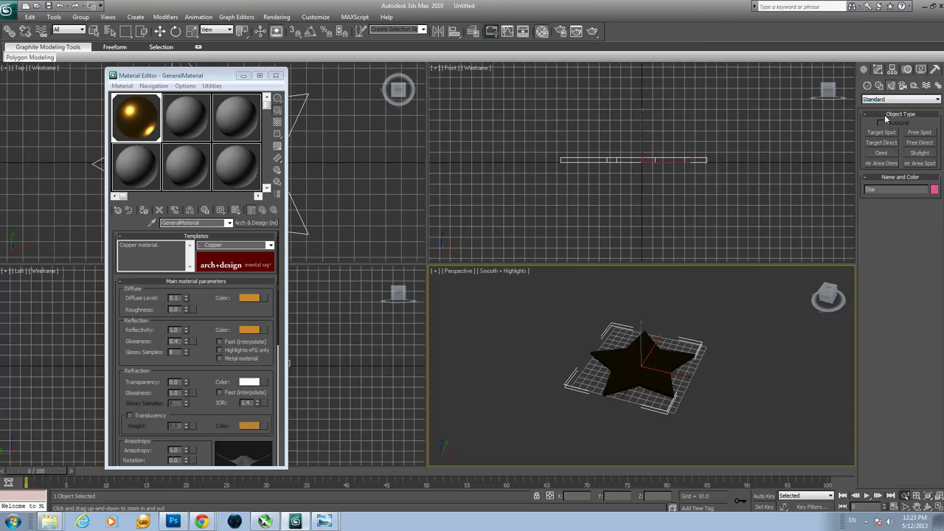
click(889, 163)
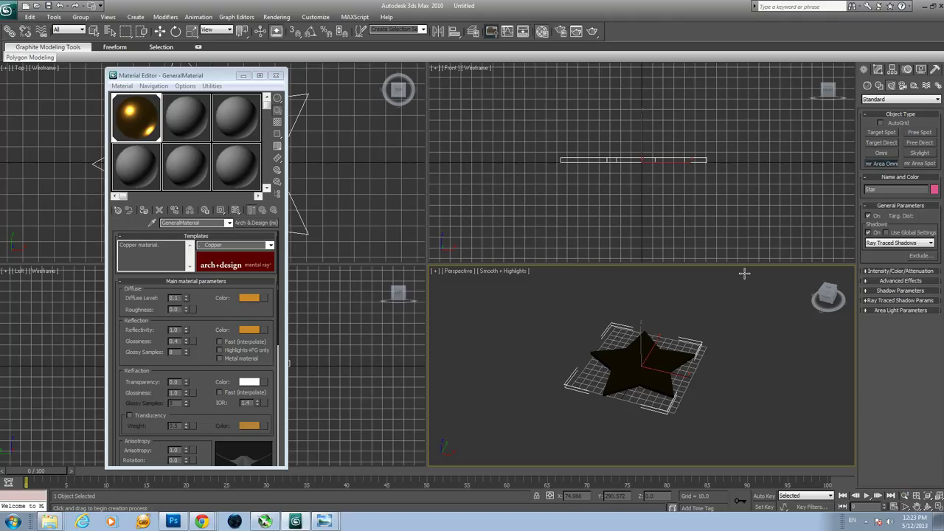
- Place an mr Area Omni light and raise it well above the star in the Front view
click(755, 346)
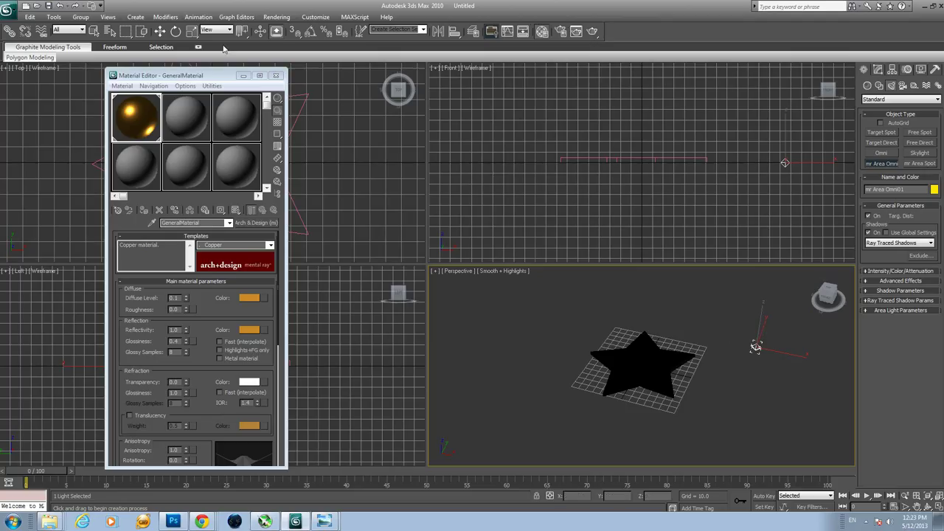
click(160, 31)
click(159, 31)
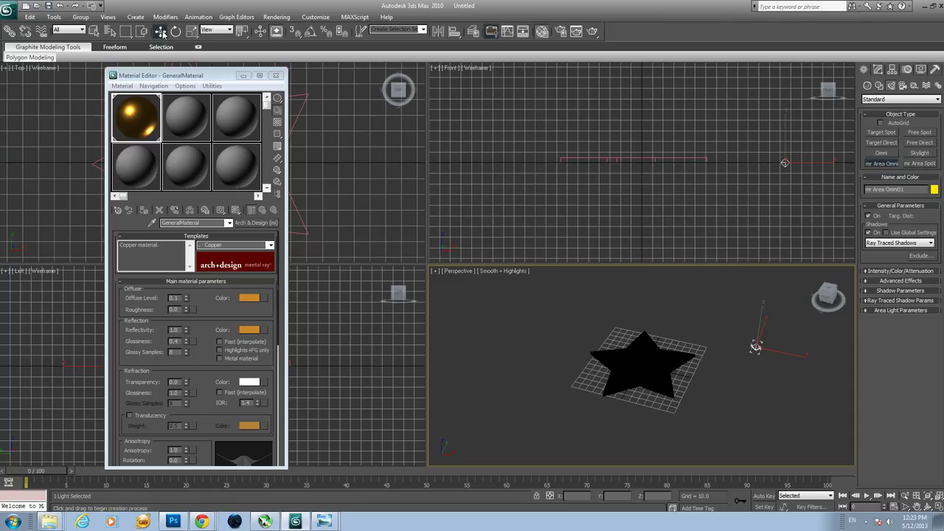
right_click(739, 136)
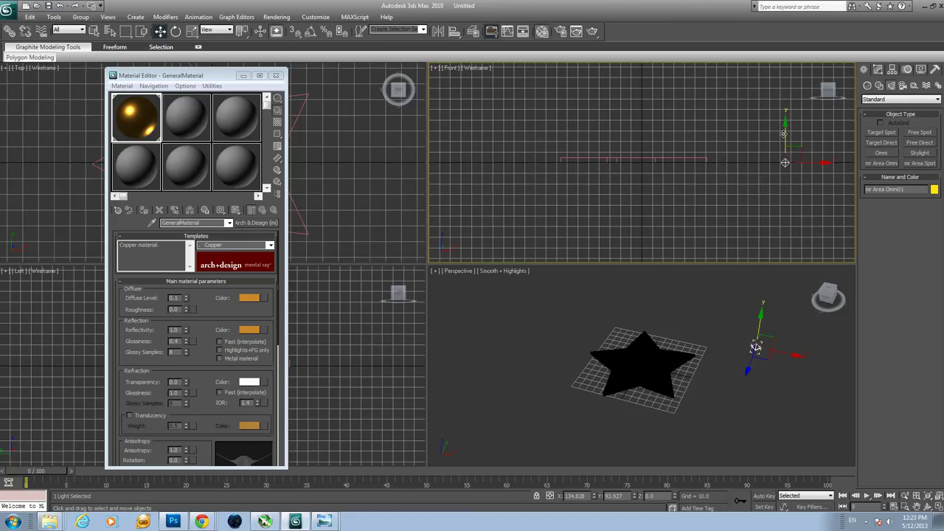
mouse_move(784, 134)
mouse_down()
mouse_move(785, 83)
mouse_move(784, 133)
mouse_up()
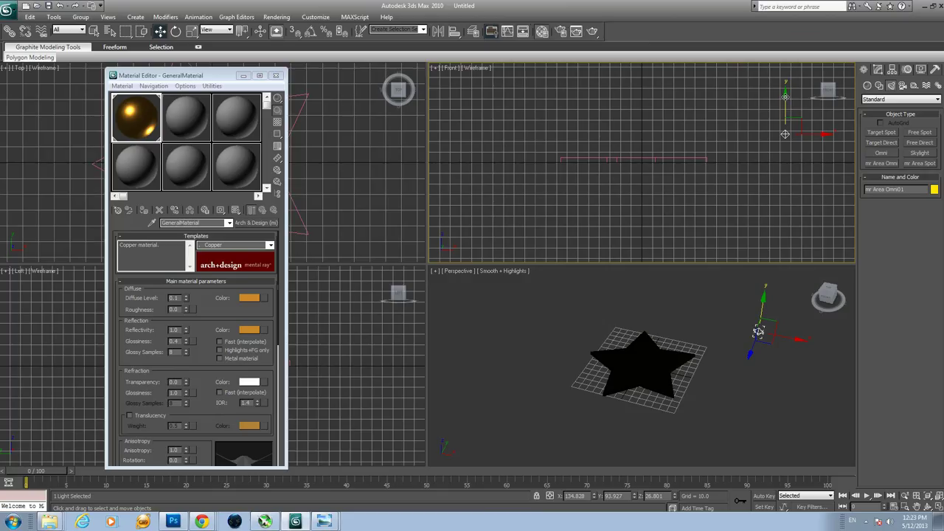
drag(784, 134, 784, 82)
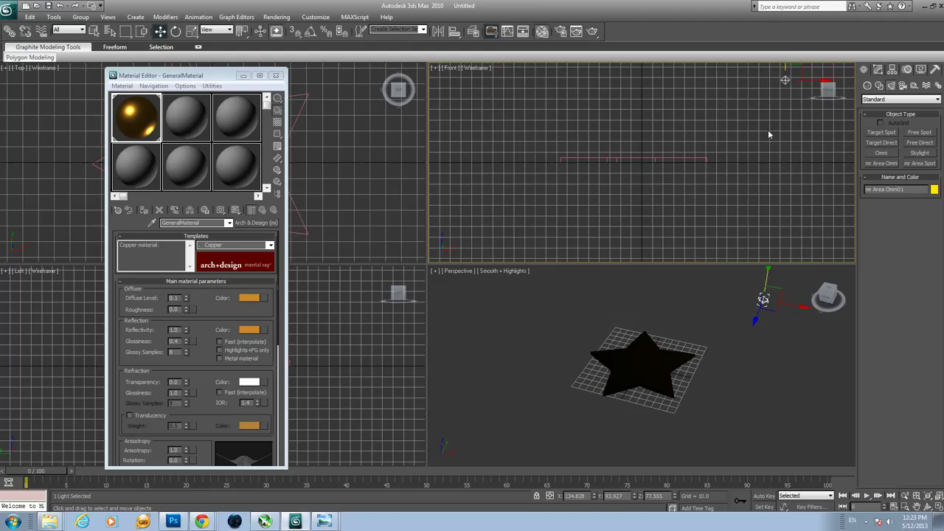
scroll(767, 130, down, 2)
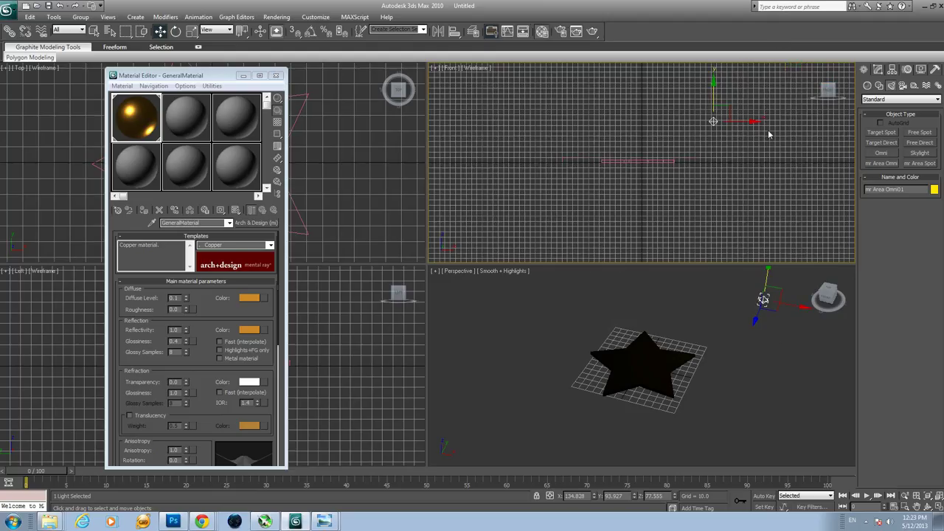
scroll(768, 135, down, 2)
drag(763, 299, 765, 269)
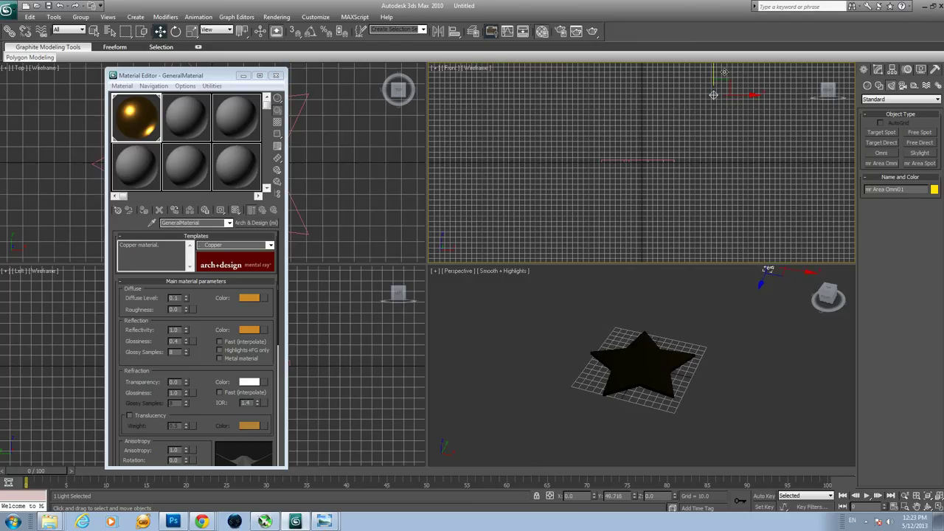
- Render the Perspective view of the newly lit copper star
right_click(757, 361)
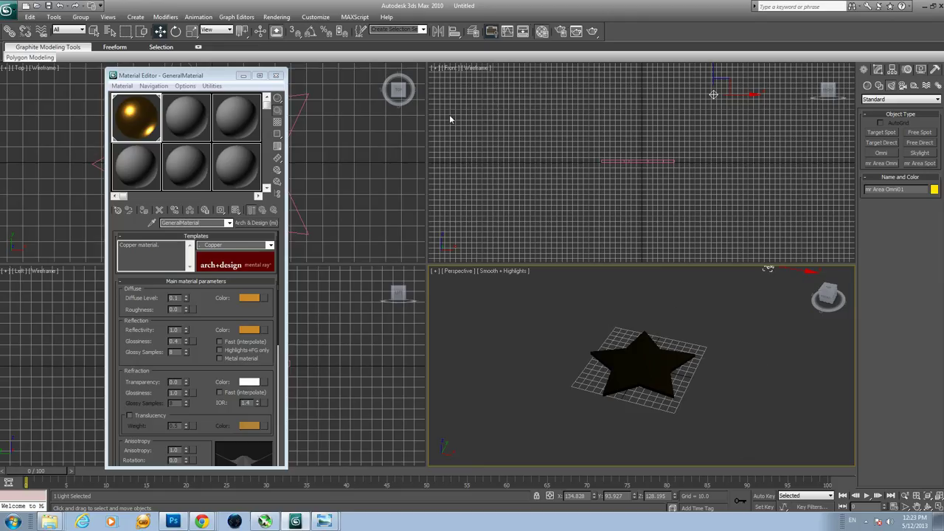
click(277, 17)
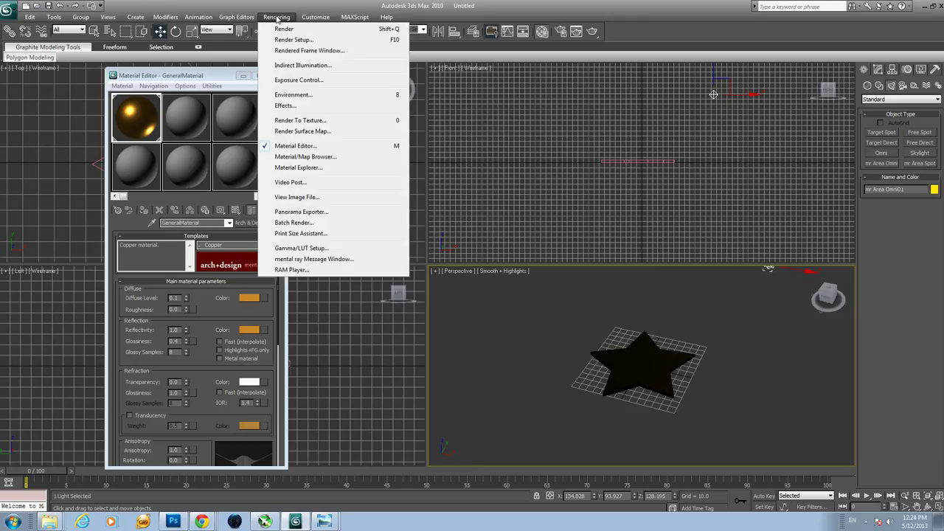
click(284, 29)
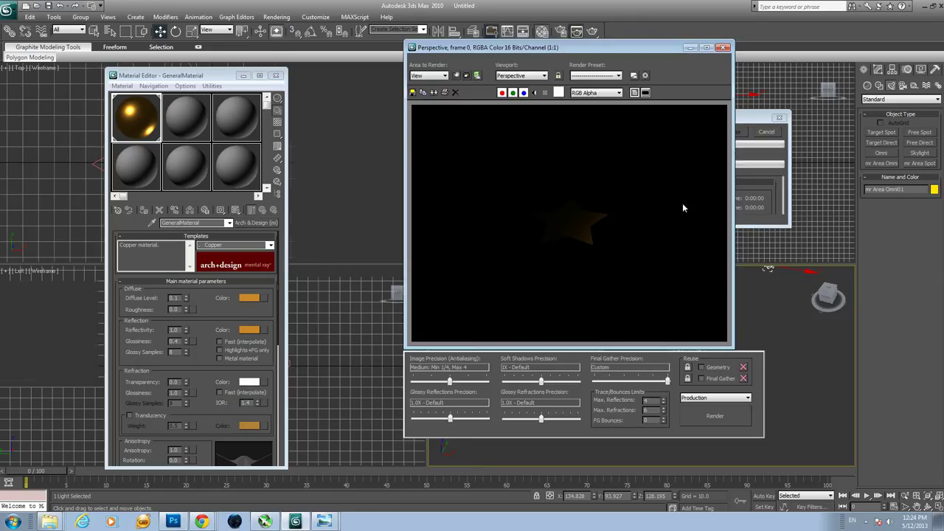
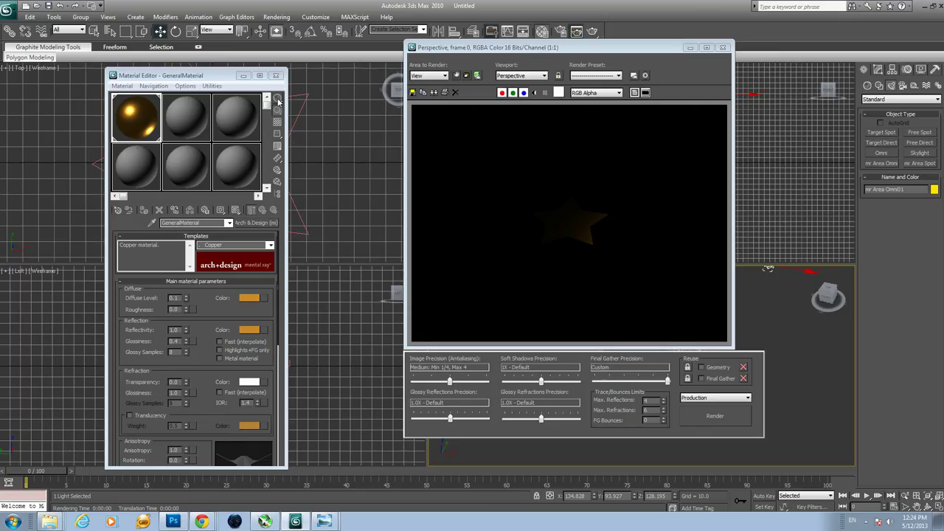
- Preview the copper material on a box sample, then close the rendered image
drag(277, 100, 312, 102)
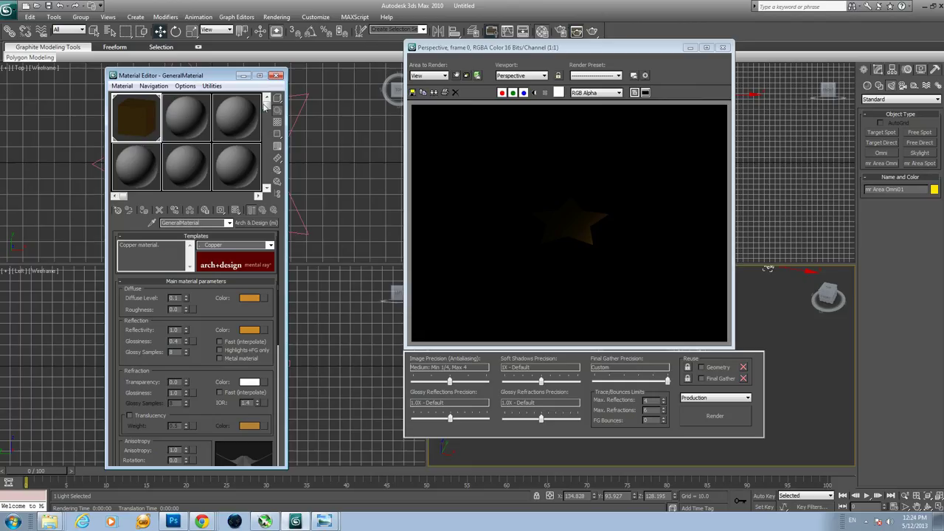
drag(277, 98, 306, 95)
click(722, 48)
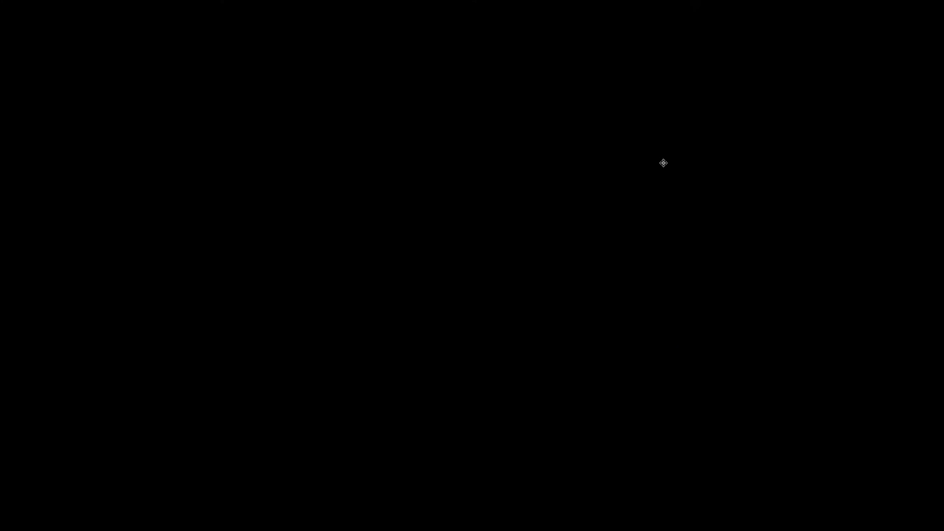
- Select the mr Area Omni light in the Front viewport and show its Modify panel parameters
click(667, 161)
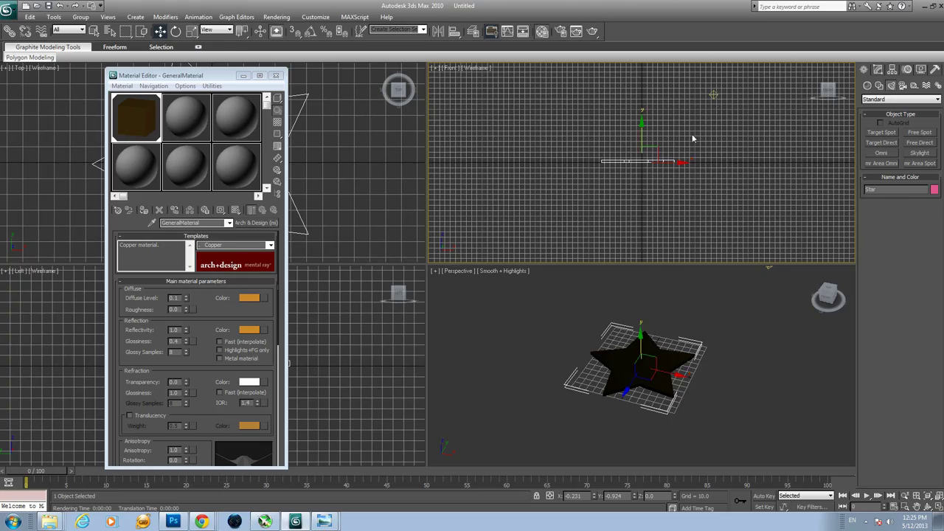
click(713, 95)
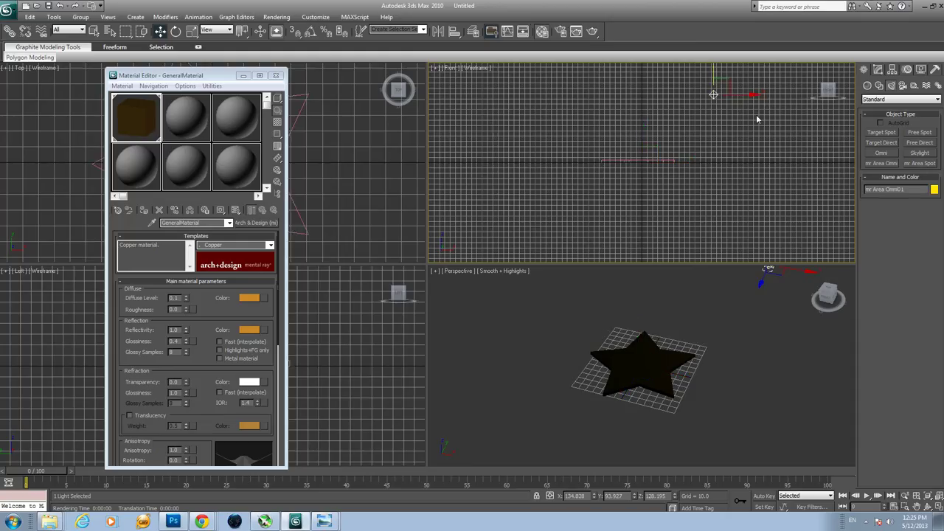
click(881, 71)
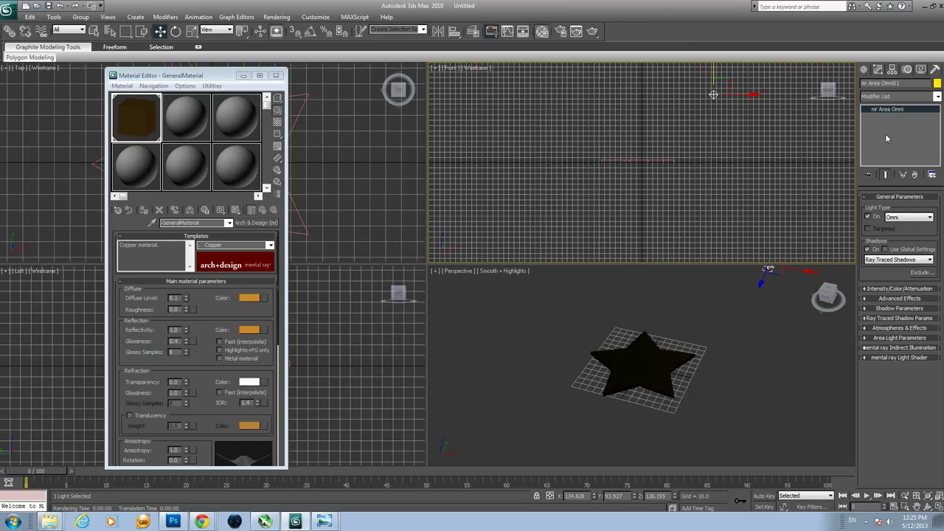
- Set the mr Area Omni light's Multiplier to 3 and activate the Perspective viewport
click(877, 289)
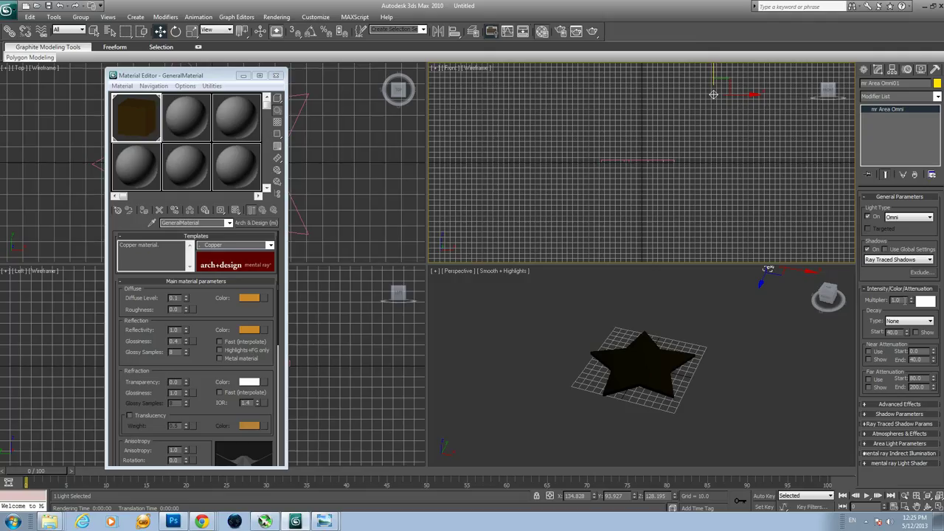
double_click(884, 300)
text(3)
key(Return)
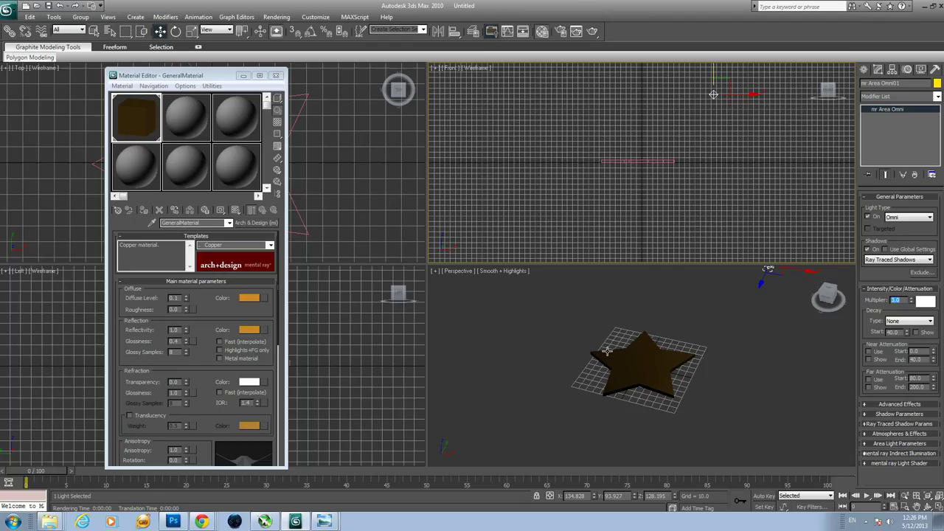
right_click(745, 384)
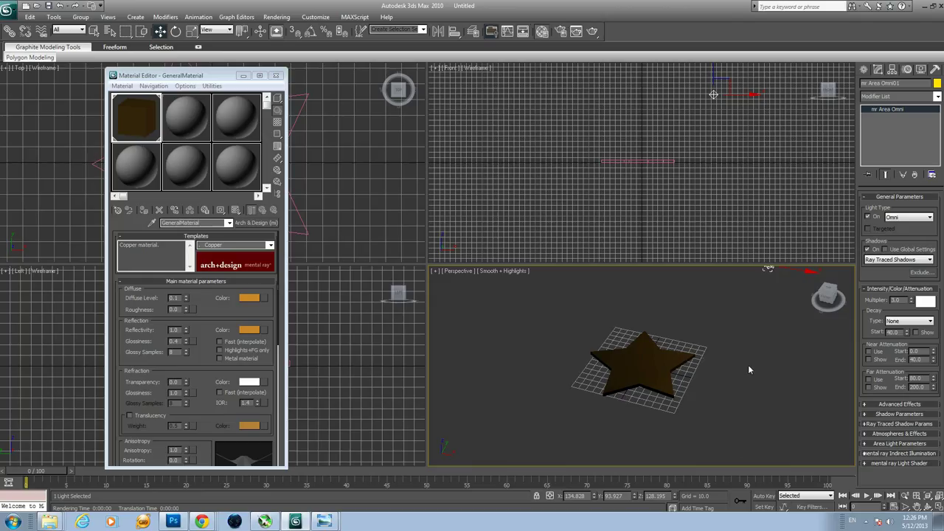
click(273, 17)
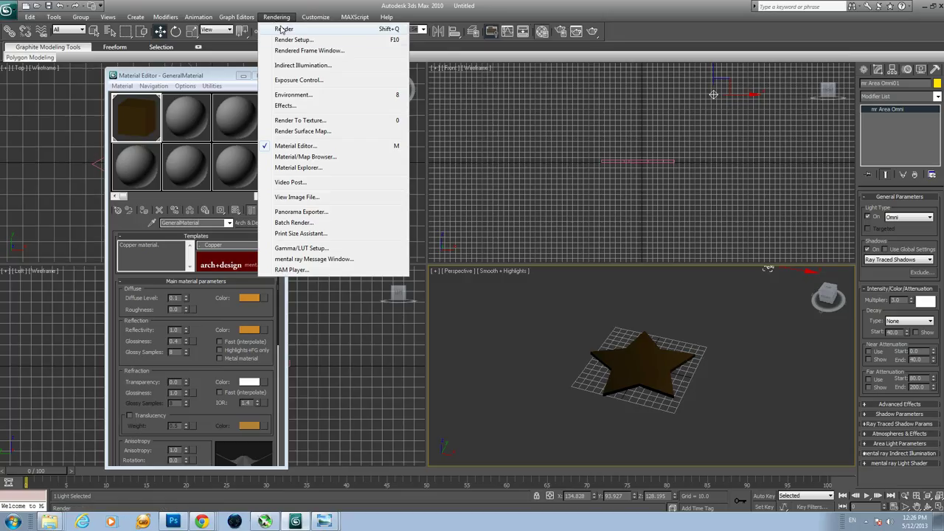
right_click(811, 429)
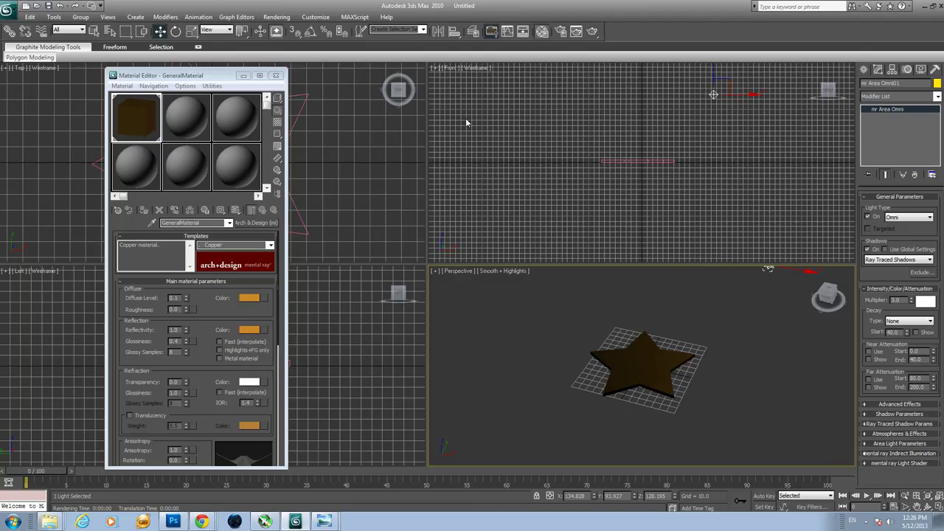
click(276, 17)
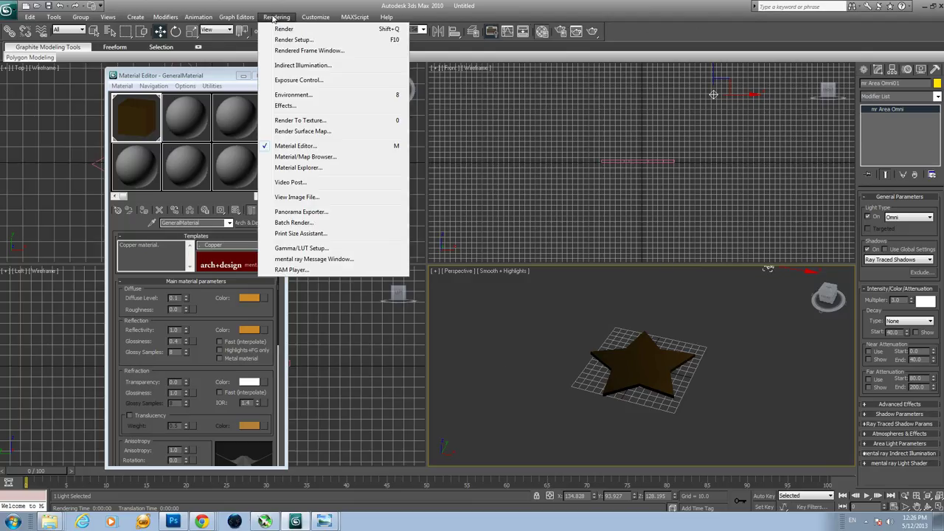
click(283, 29)
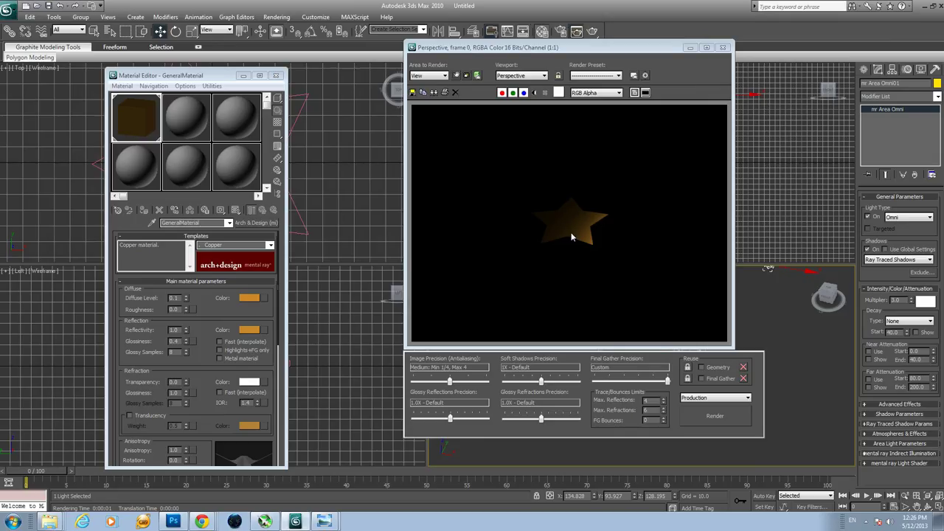
click(722, 47)
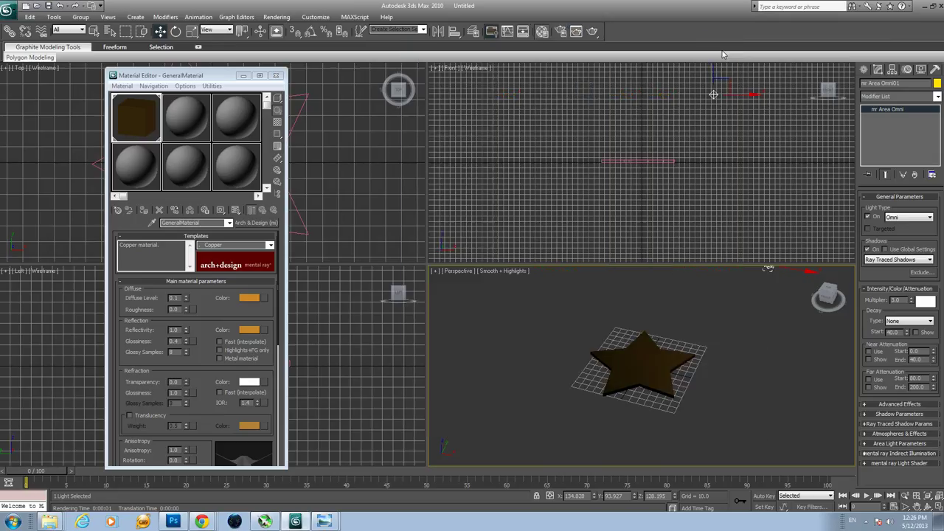
right_click(728, 393)
click(726, 399)
- Zoom the Perspective view in on the star, test-render it, and close the render window
scroll(715, 385, up, 6)
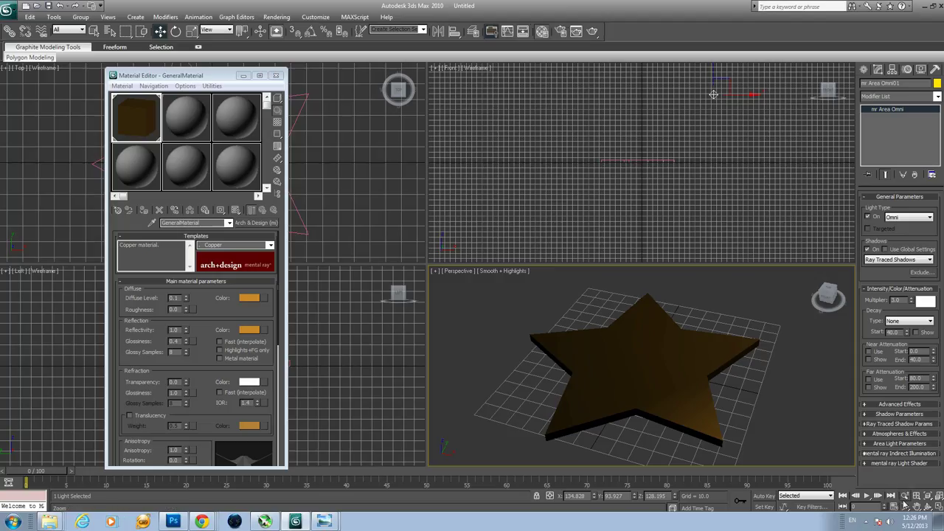
click(906, 496)
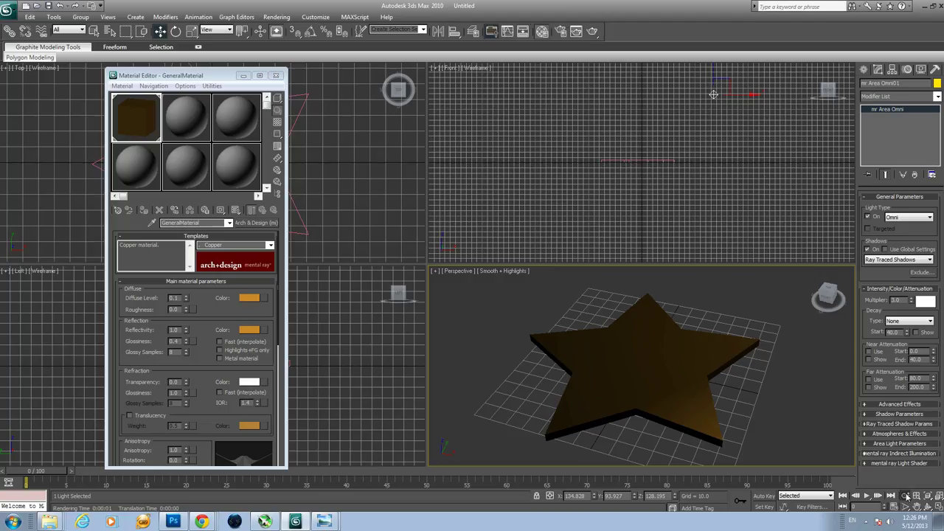
mouse_move(687, 357)
mouse_down()
mouse_move(685, 327)
mouse_move(686, 343)
mouse_up()
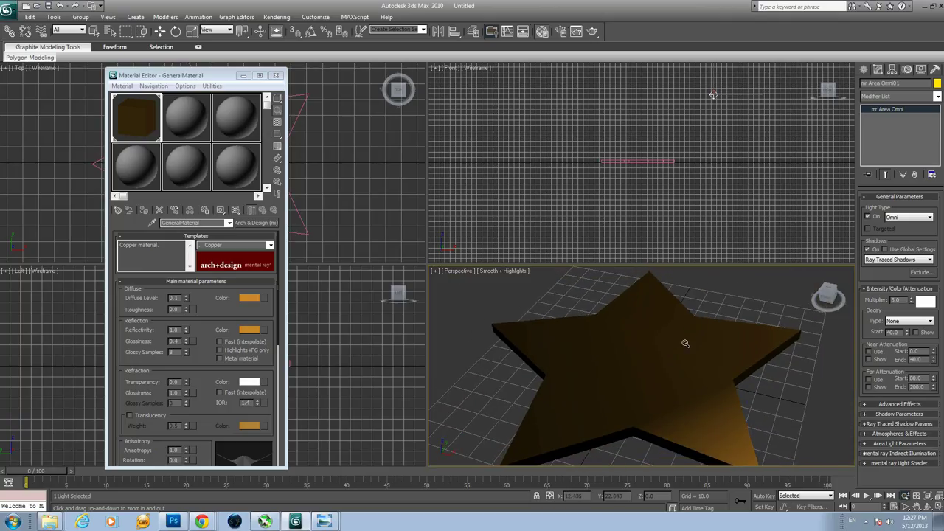
click(281, 16)
click(285, 28)
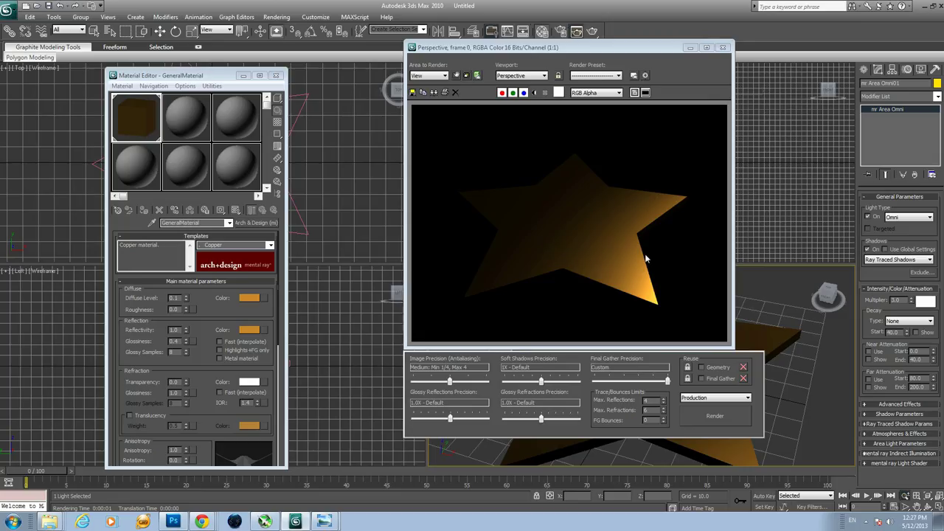
click(725, 48)
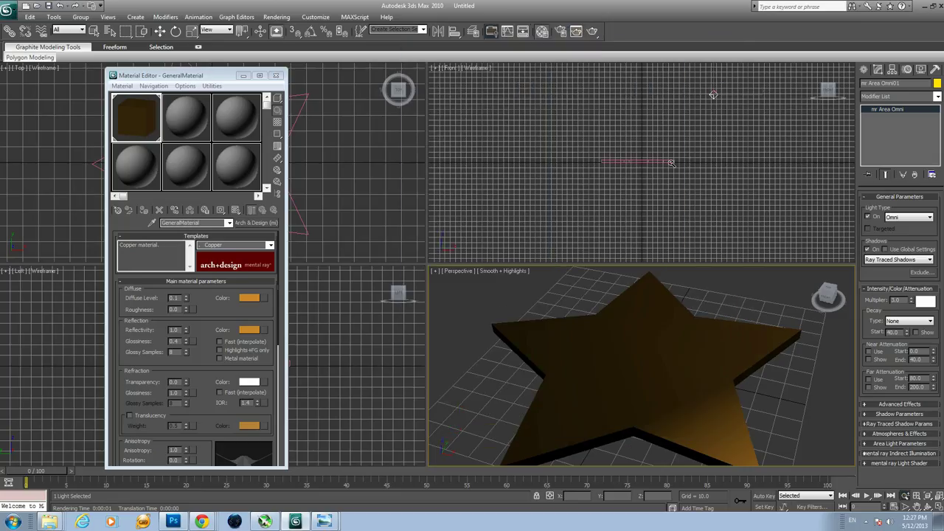
- Move the mr Area Omni light toward the star's centre in the Top viewport
click(243, 76)
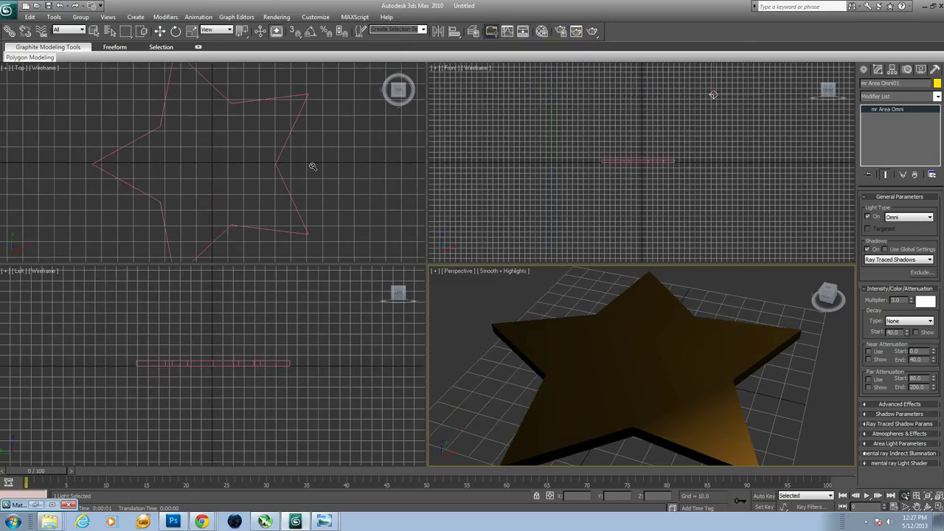
scroll(328, 178, down, 5)
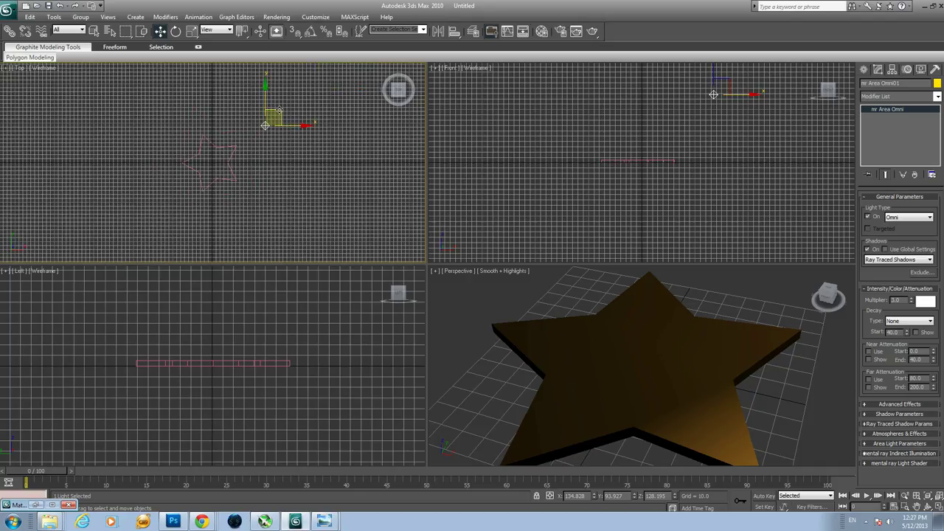
drag(282, 110, 261, 213)
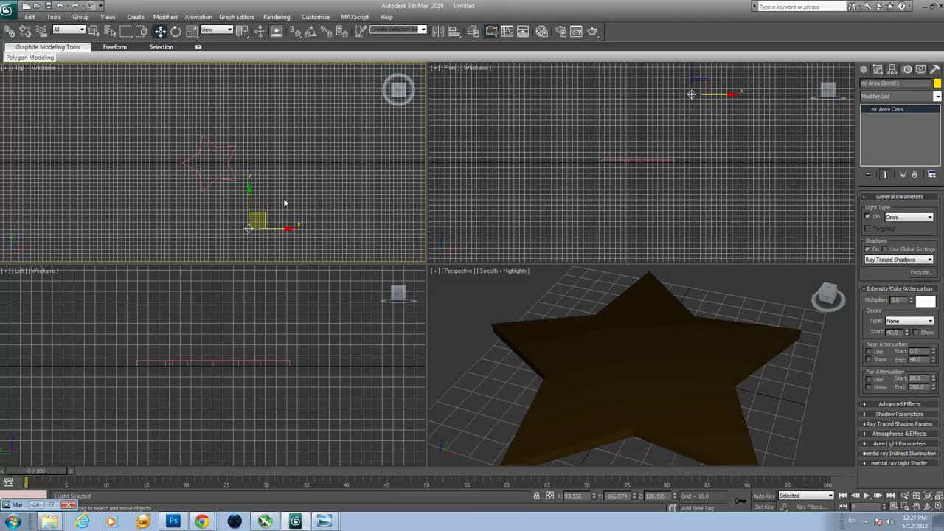
drag(251, 202, 251, 190)
drag(287, 218, 301, 218)
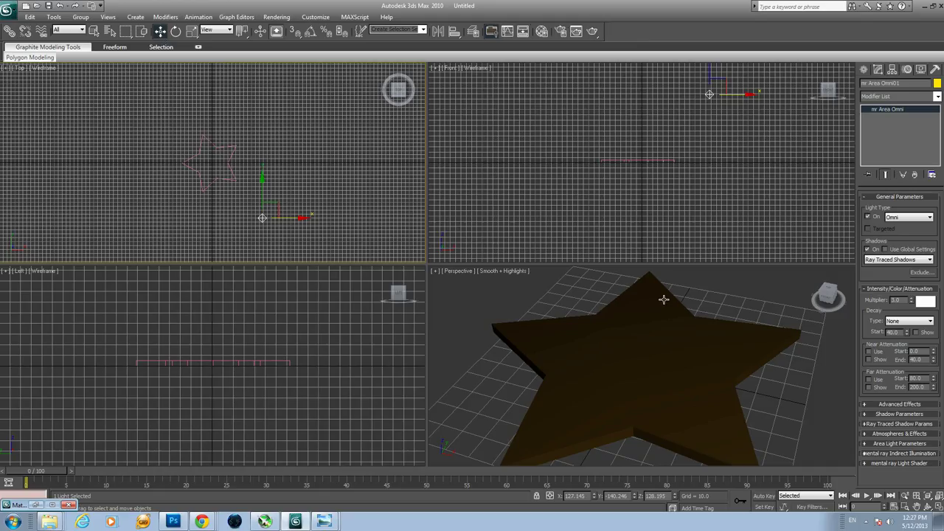
- Render the Perspective view of the star with the repositioned light
right_click(783, 411)
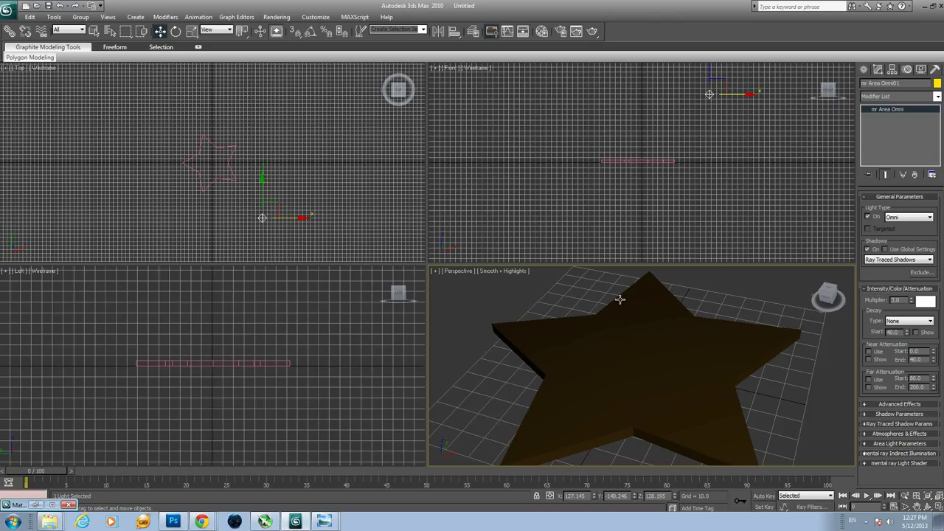
click(276, 16)
click(285, 29)
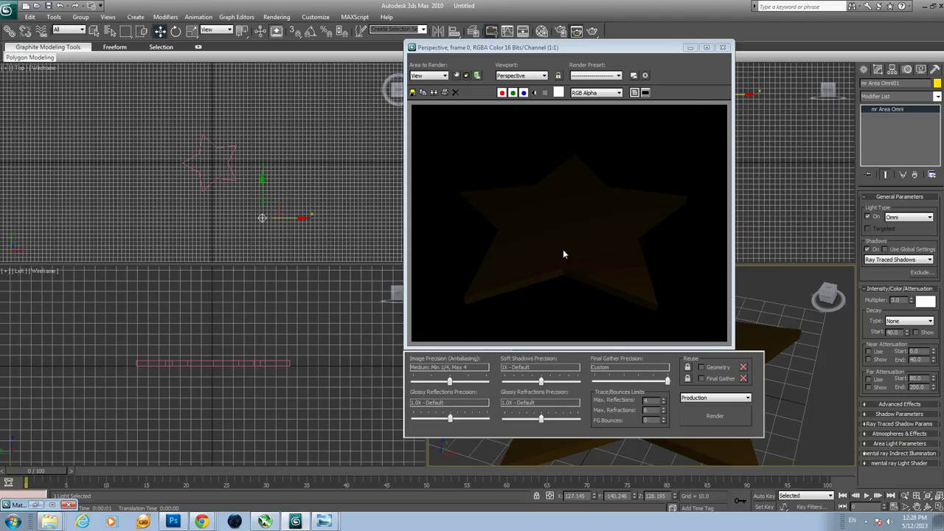
- Close the rendered image and reopen the Material Editor with M
click(723, 48)
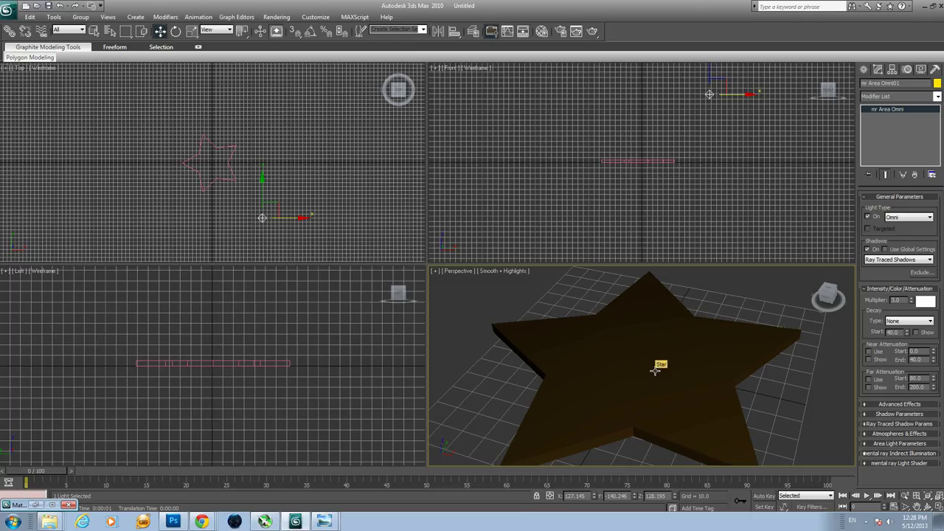
key(m)
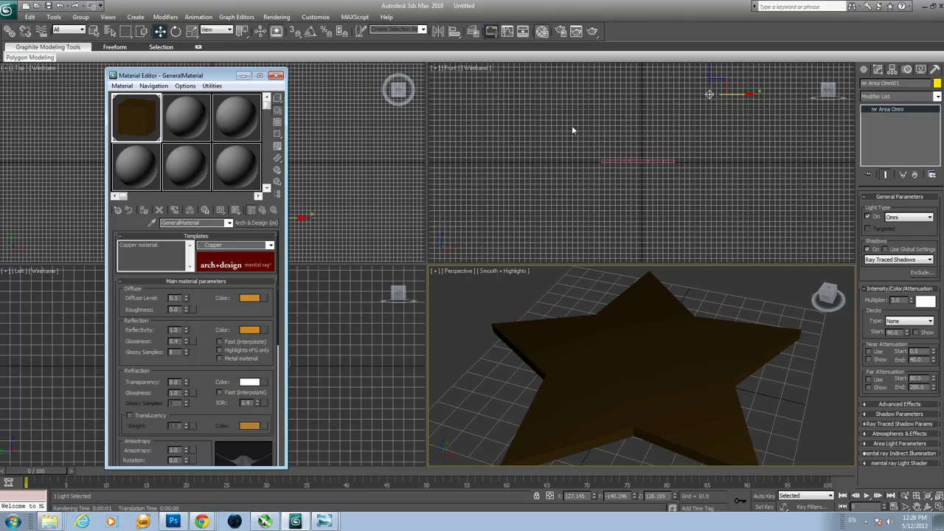
click(243, 75)
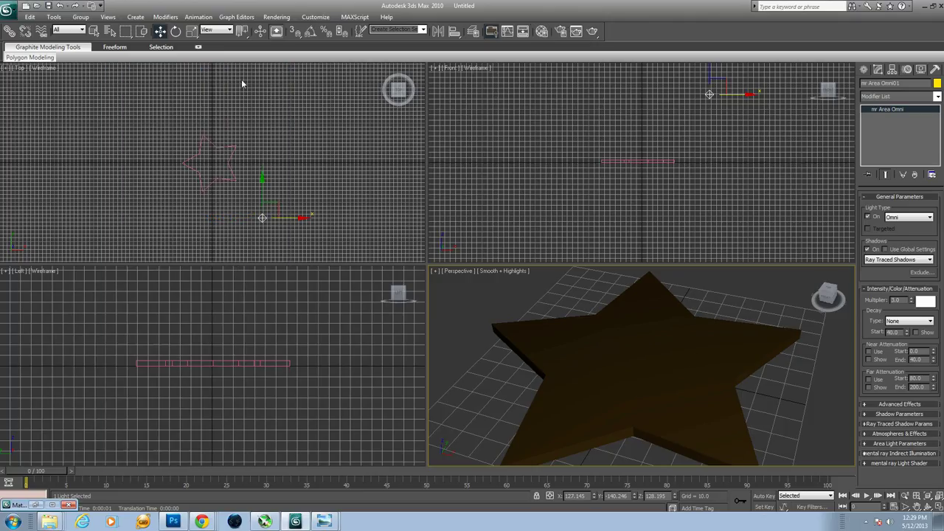
scroll(260, 169, up, 2)
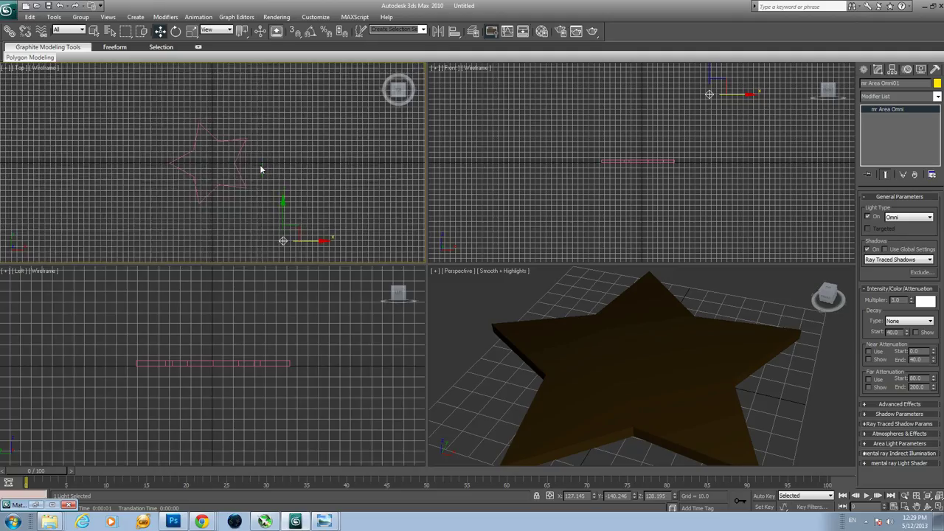
scroll(259, 166, up, 2)
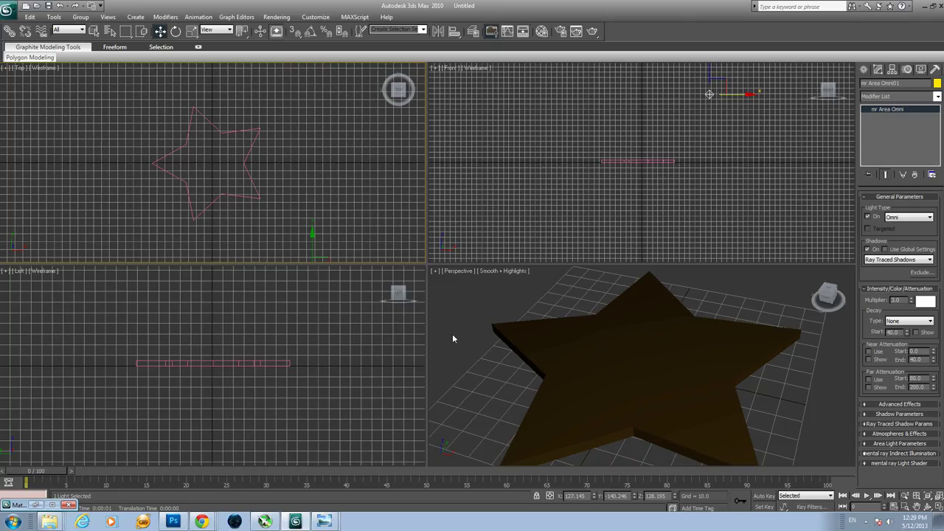
click(649, 407)
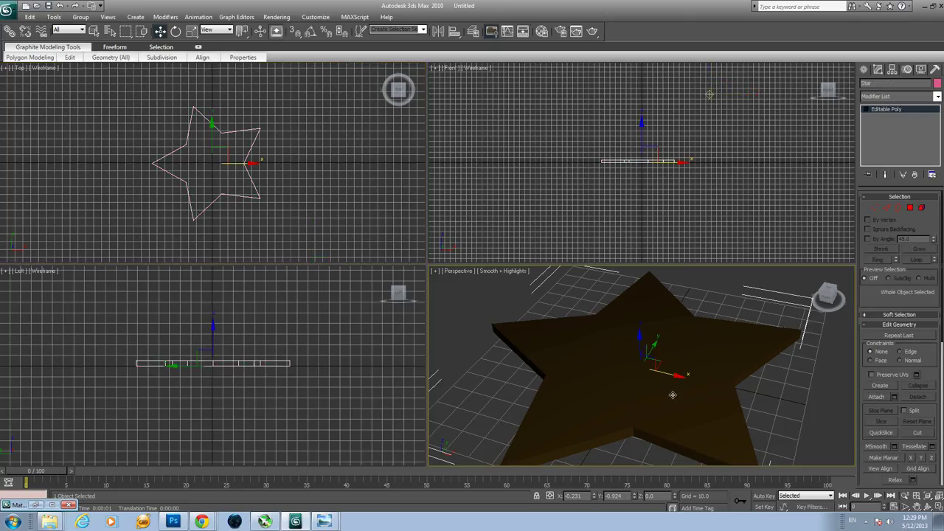
click(161, 33)
click(95, 31)
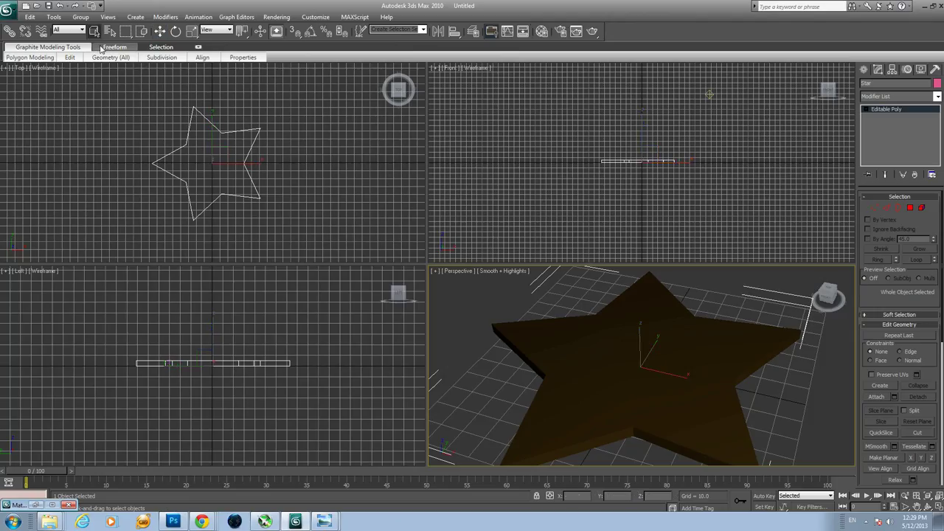
click(221, 163)
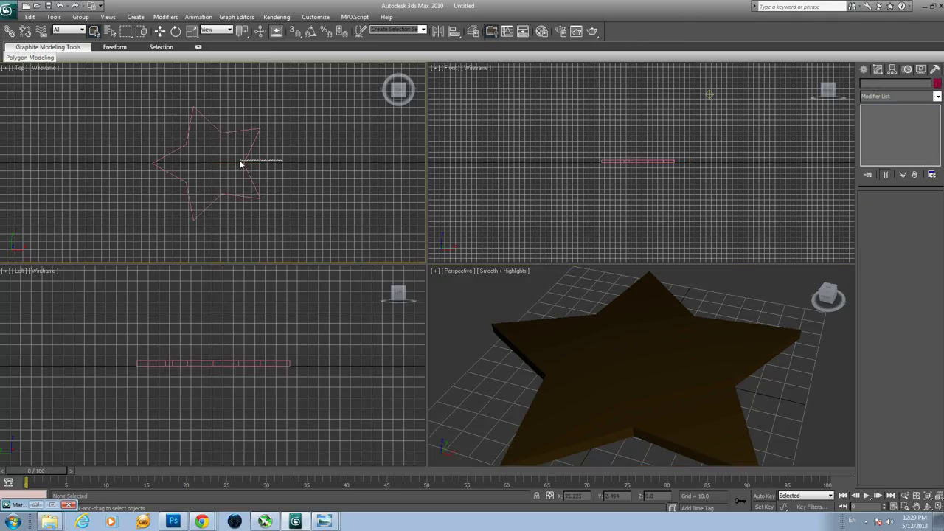
- Select the star, enter Edge level, zoom the Top view, and box-select all 30 edges
drag(239, 163, 109, 108)
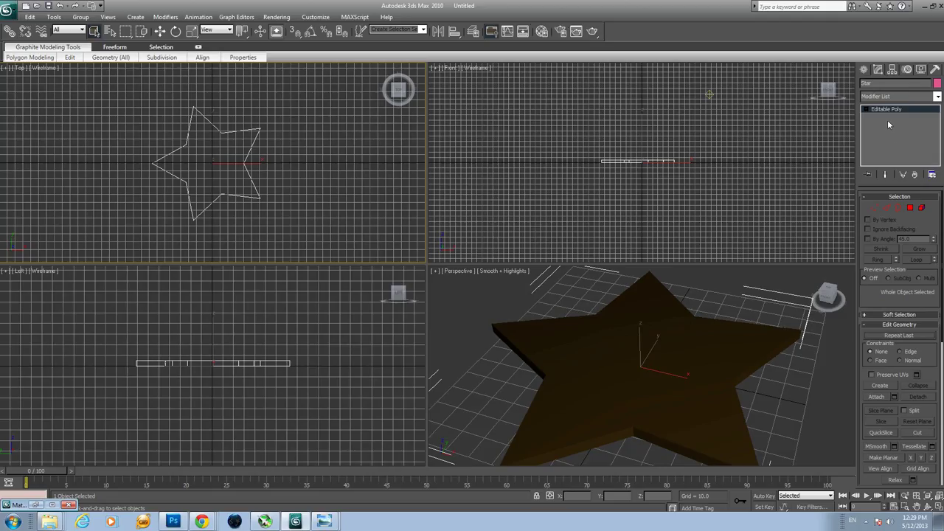
click(887, 208)
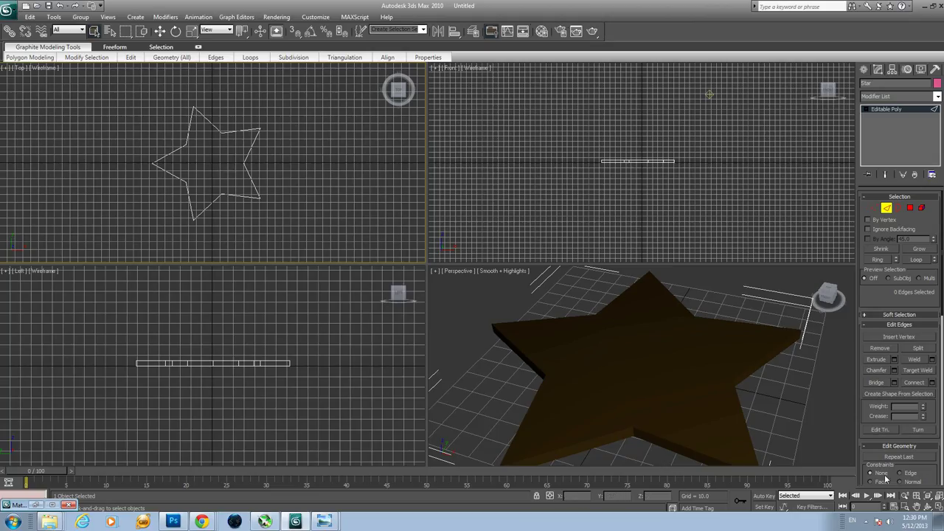
click(904, 495)
drag(154, 201, 214, 154)
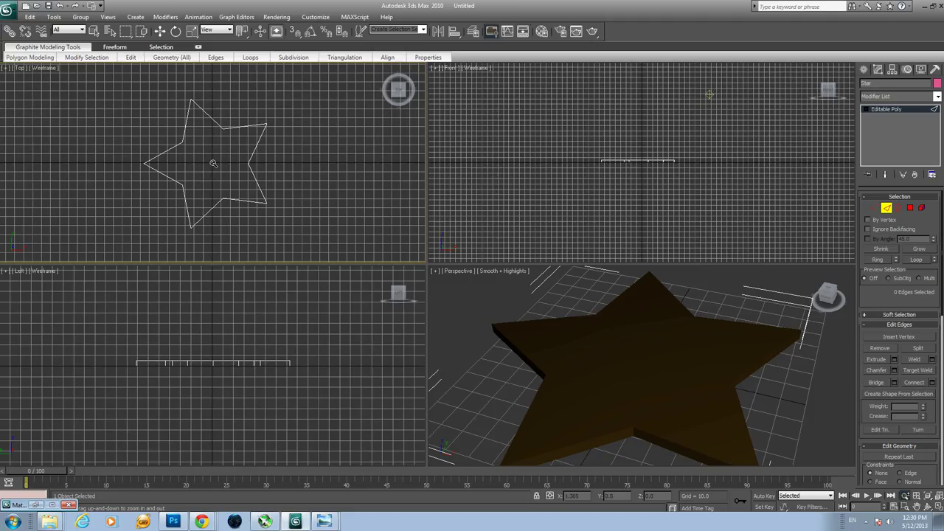
right_click(239, 159)
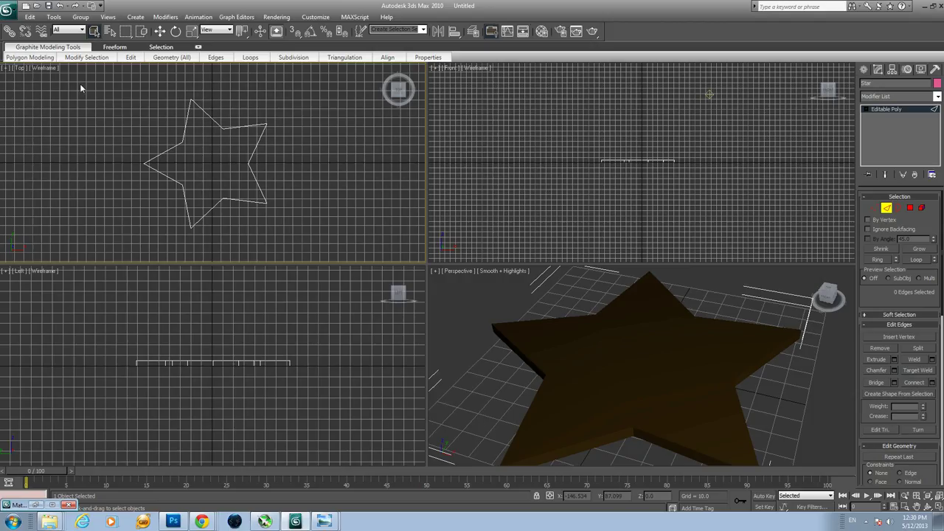
drag(81, 87, 339, 245)
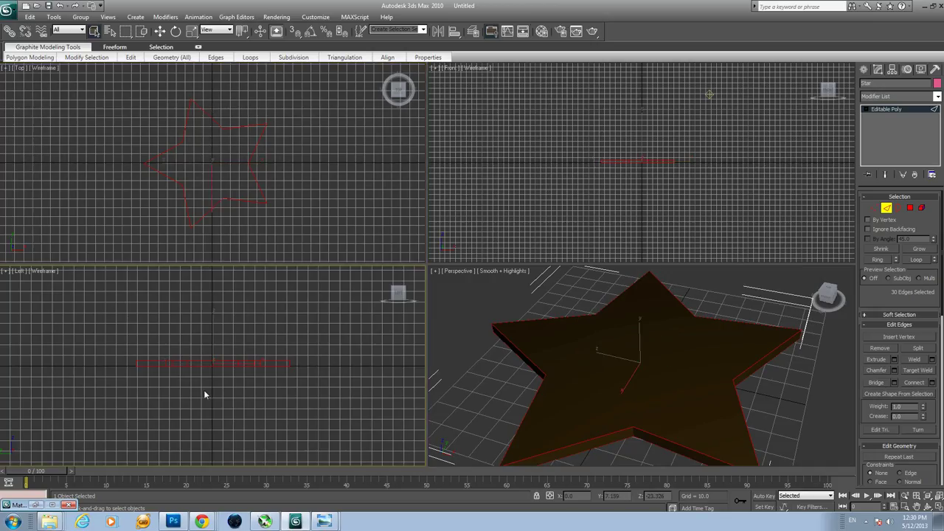
- Zoom the Left view, then orbit and pan Perspective to a low angle on the star's side
scroll(204, 394, up, 4)
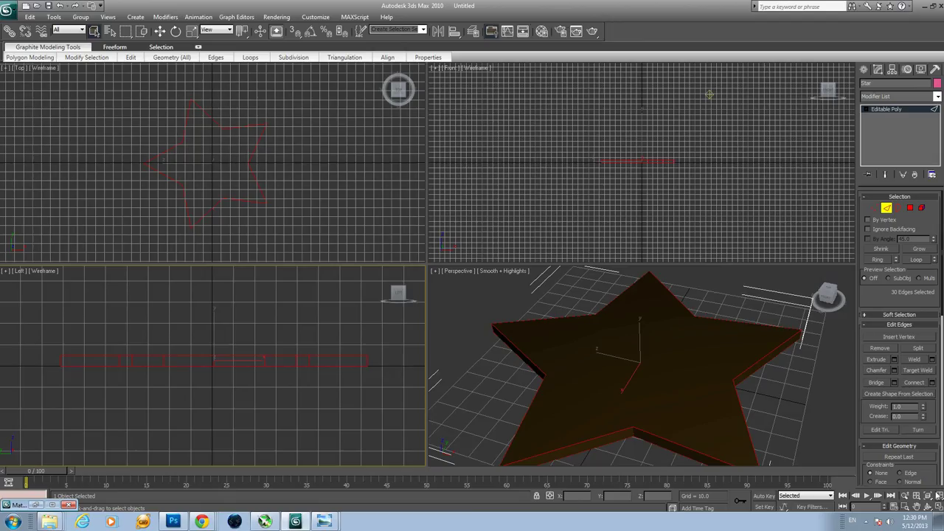
click(927, 507)
click(707, 373)
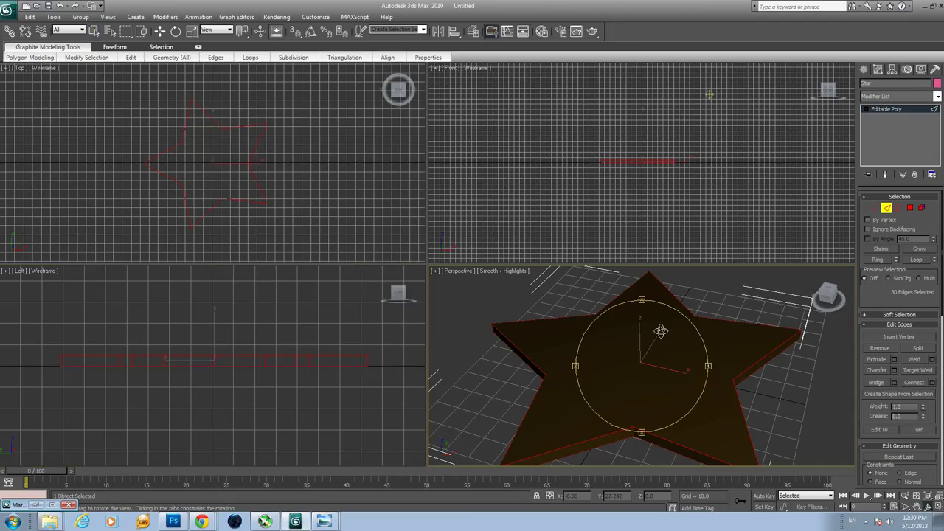
drag(643, 299, 642, 277)
drag(738, 372, 746, 381)
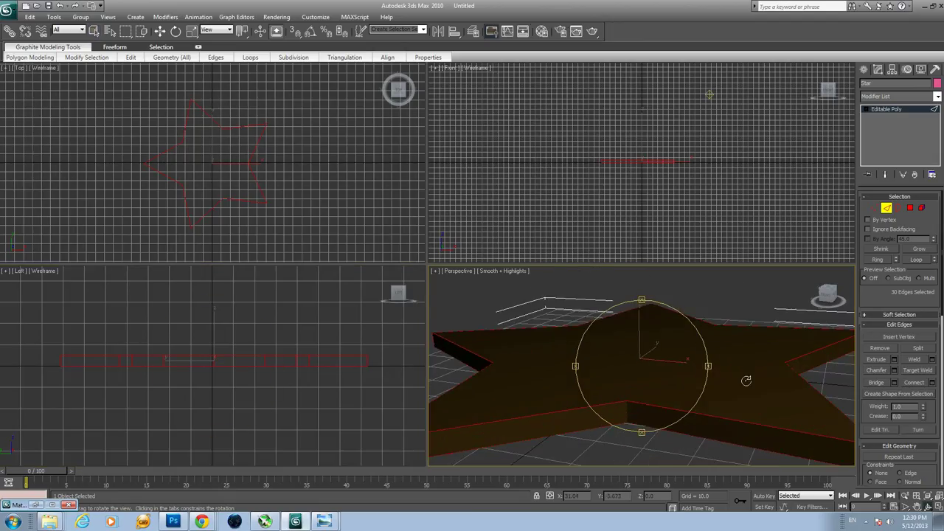
click(917, 507)
drag(826, 442, 758, 410)
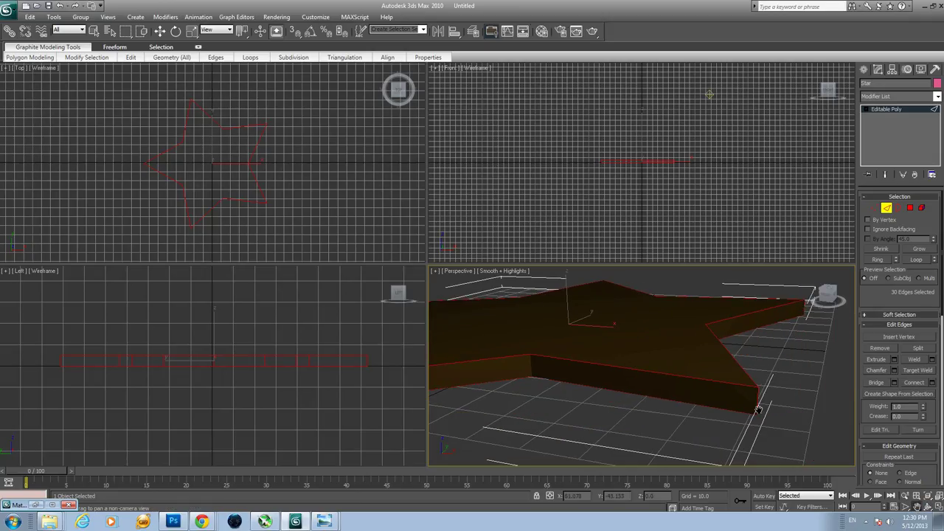
right_click(758, 409)
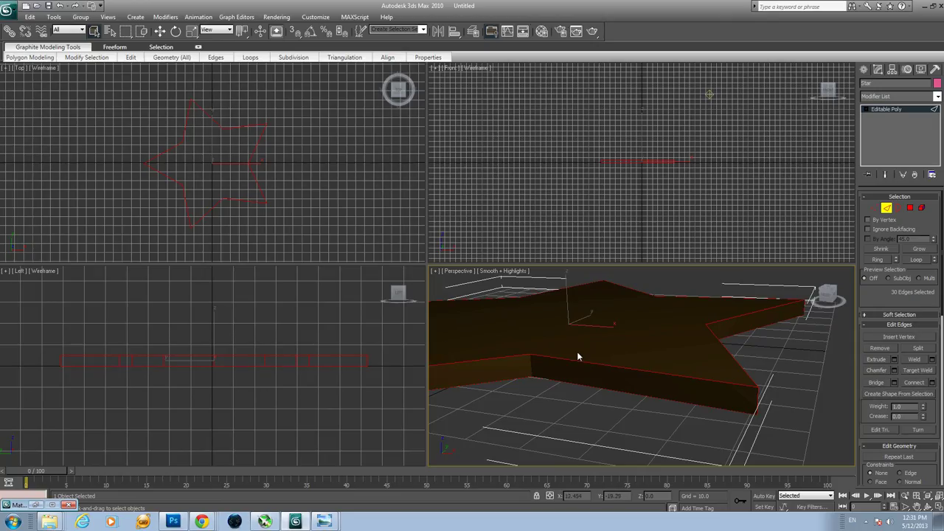
- Crossing-select the star's 20 outline edges in the Left view and preview a chamfer on them
right_click(392, 359)
drag(391, 358, 47, 362)
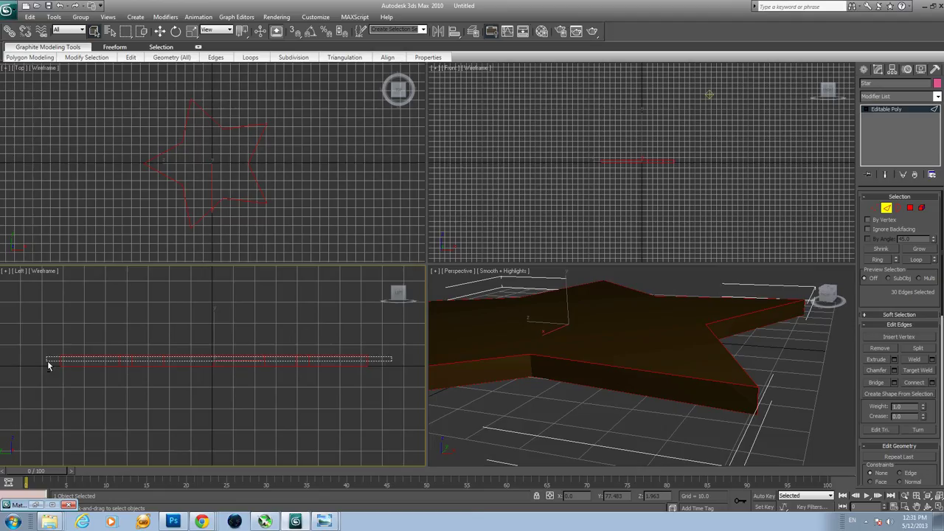
drag(47, 362, 47, 361)
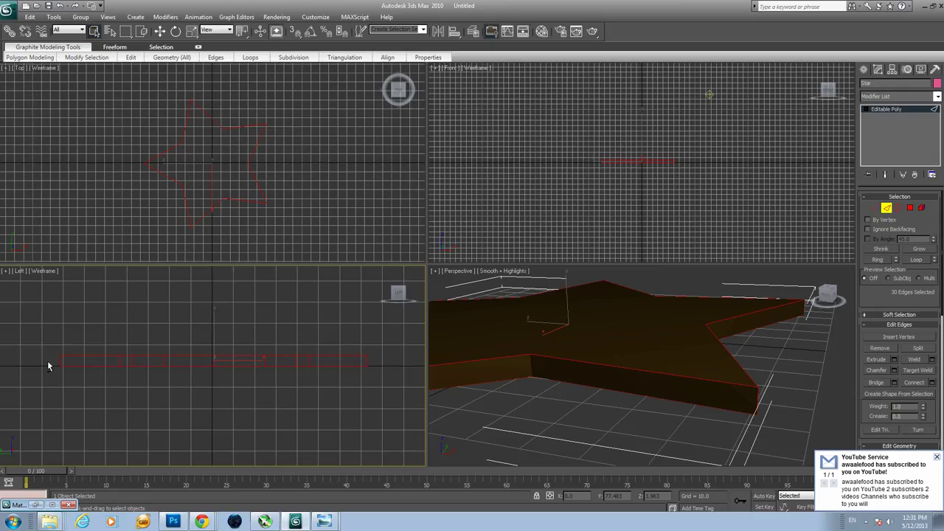
drag(392, 357, 28, 368)
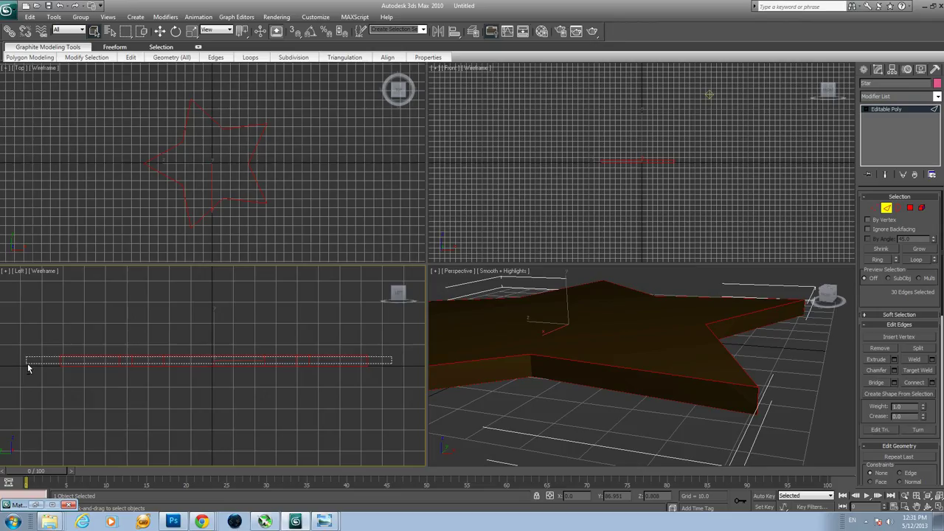
drag(28, 367, 28, 367)
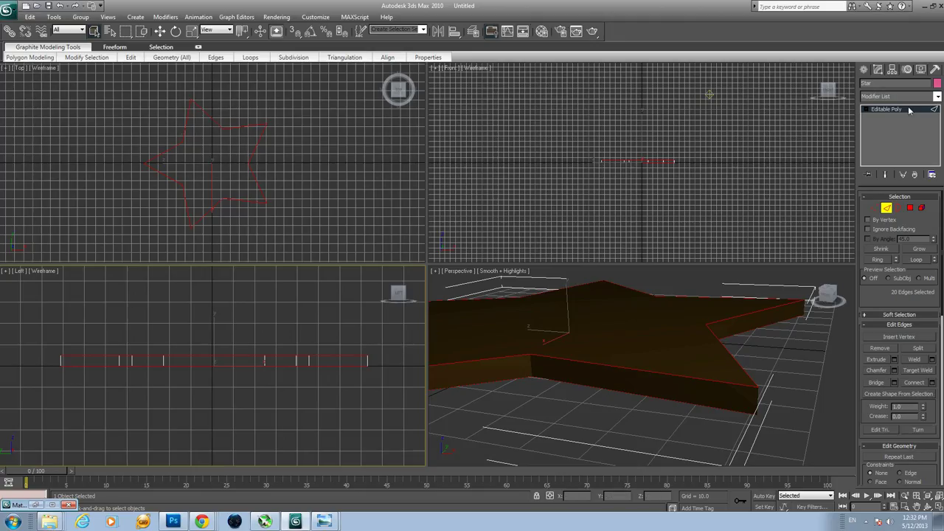
click(893, 371)
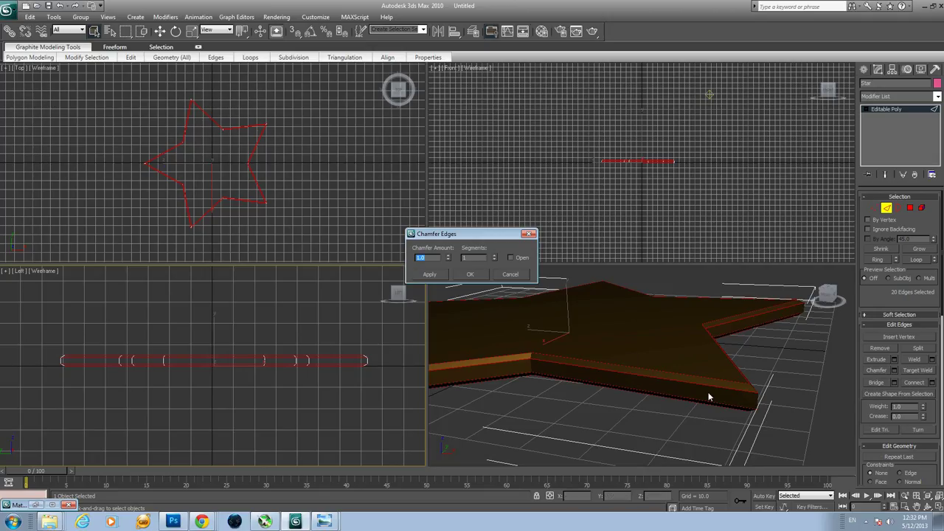
- Move the Chamfer Edges dialog aside and try 2 segments with a 2.0 chamfer amount
drag(490, 234, 587, 118)
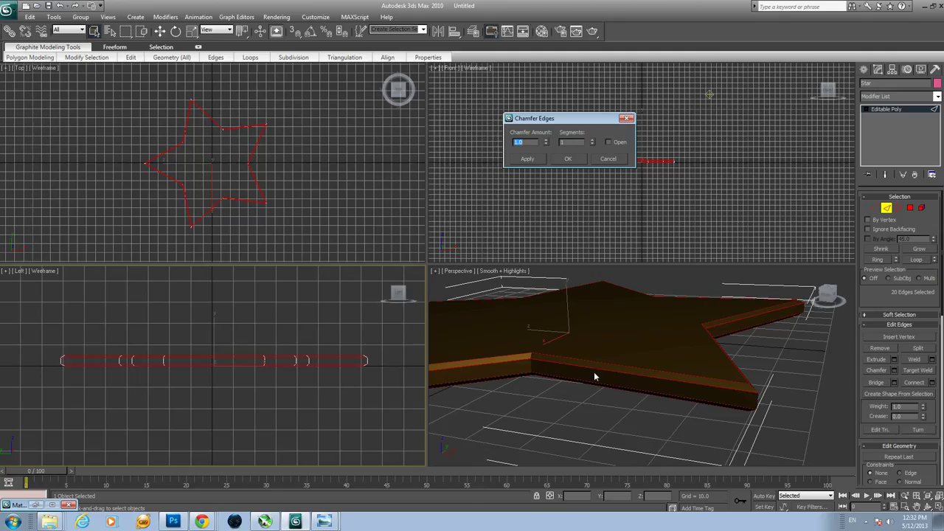
double_click(572, 141)
text(2)
key(Return)
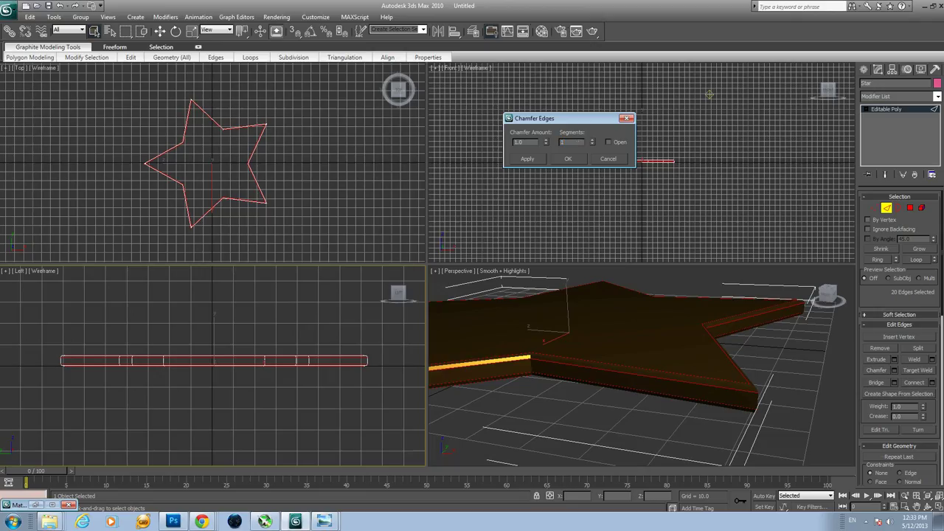
double_click(570, 142)
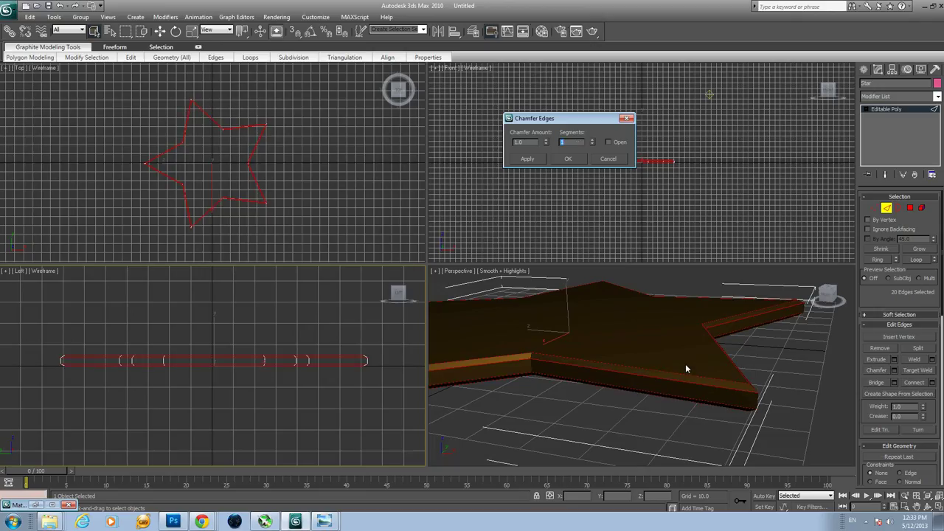
double_click(519, 141)
text(2)
key(Return)
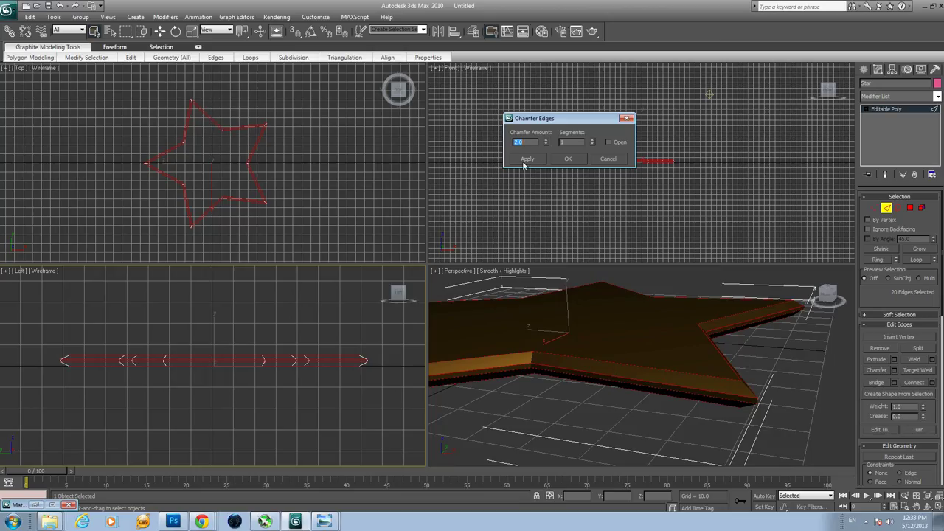
text(2)
key(Return)
- Compare chamfer amounts of 1.0 and 2.0 on the star's outline edges
text(1)
key(Return)
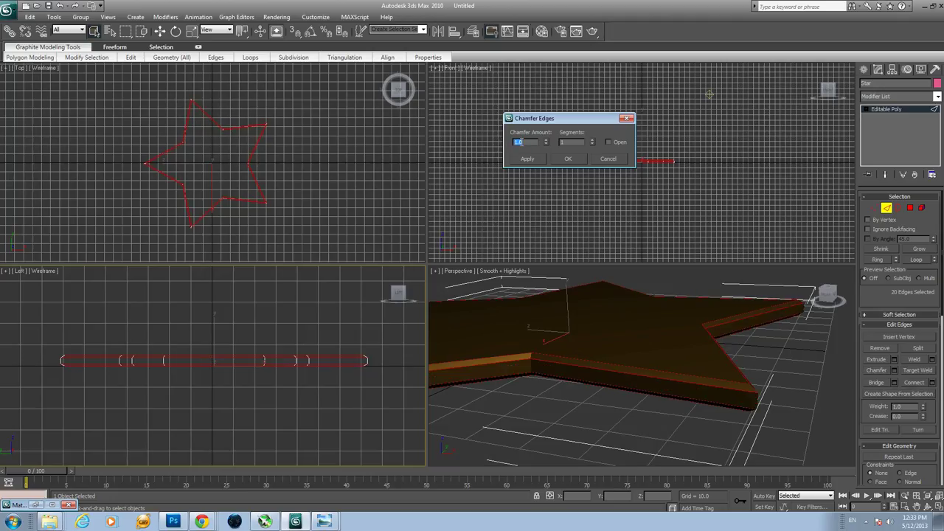
text(2)
key(Return)
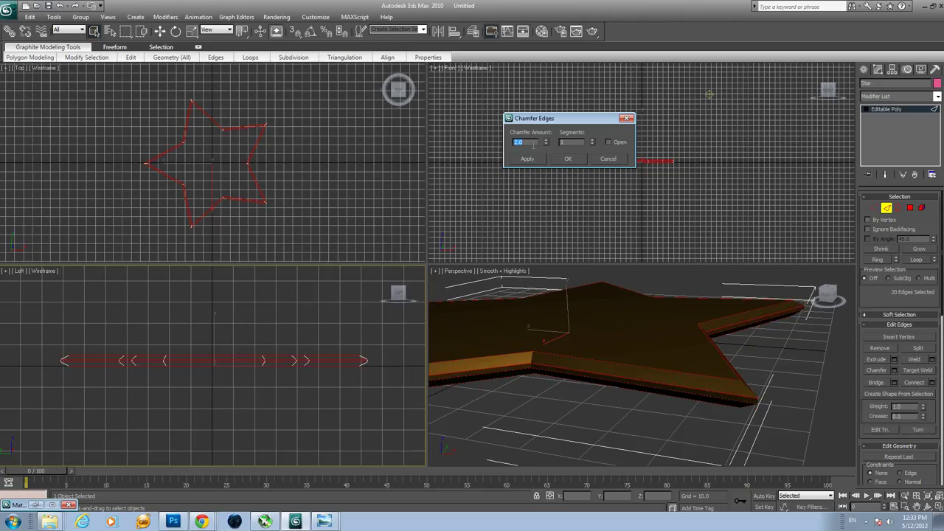
text(1)
key(Return)
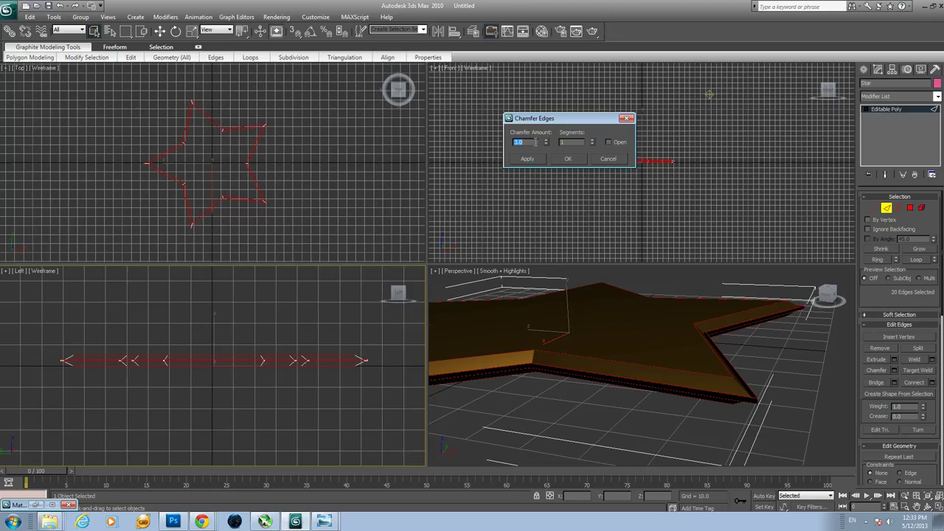
text(1)
key(Return)
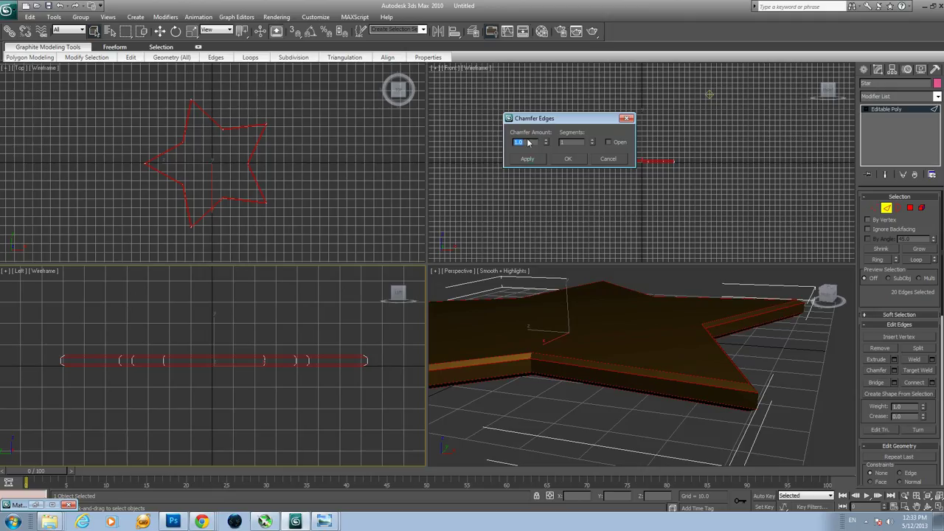
text(2)
key(Return)
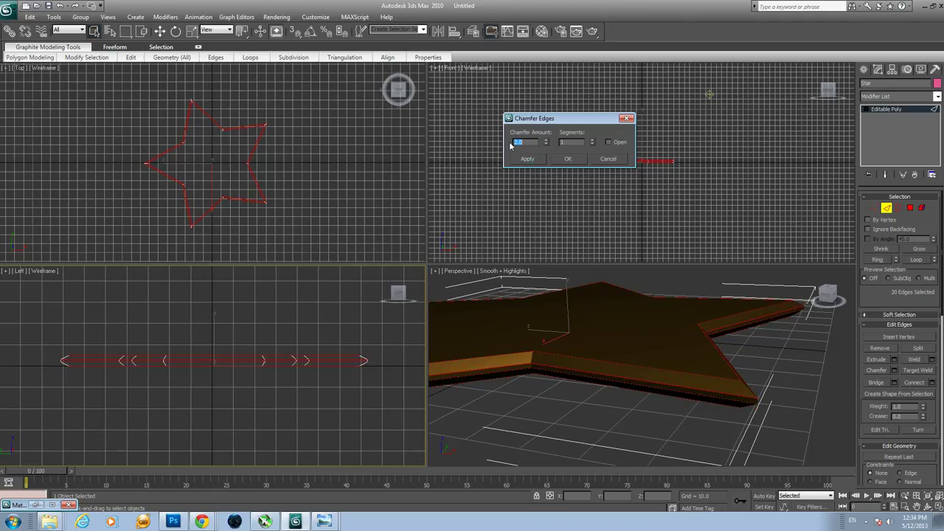
- Settle on a 1.0 chamfer amount with a single segment
click(592, 140)
click(592, 145)
double_click(522, 142)
text(1)
key(Return)
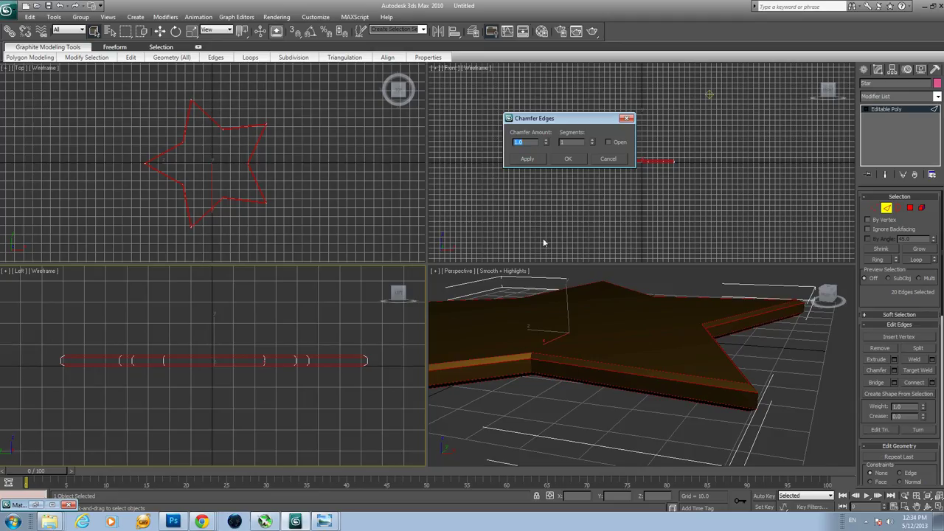
- Apply the 1.0 single-segment chamfer, then orbit the Perspective view close over the star
click(569, 160)
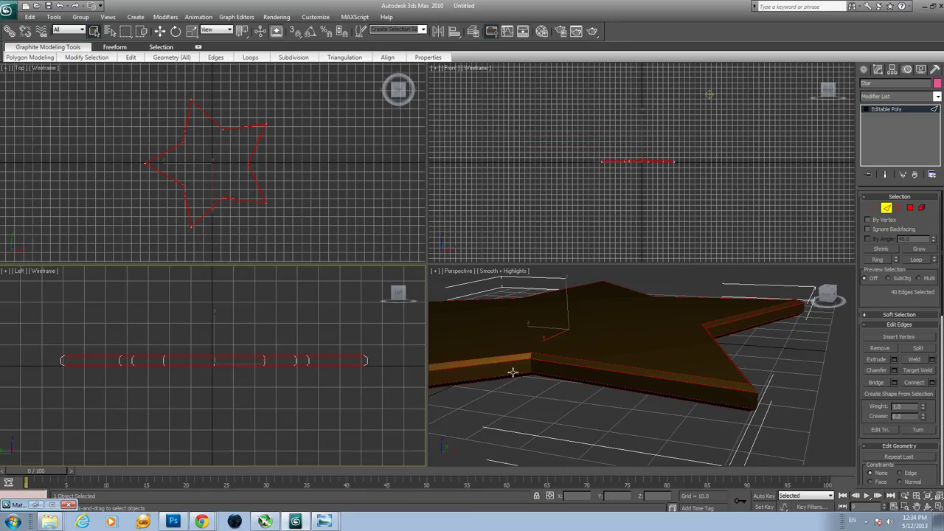
click(932, 507)
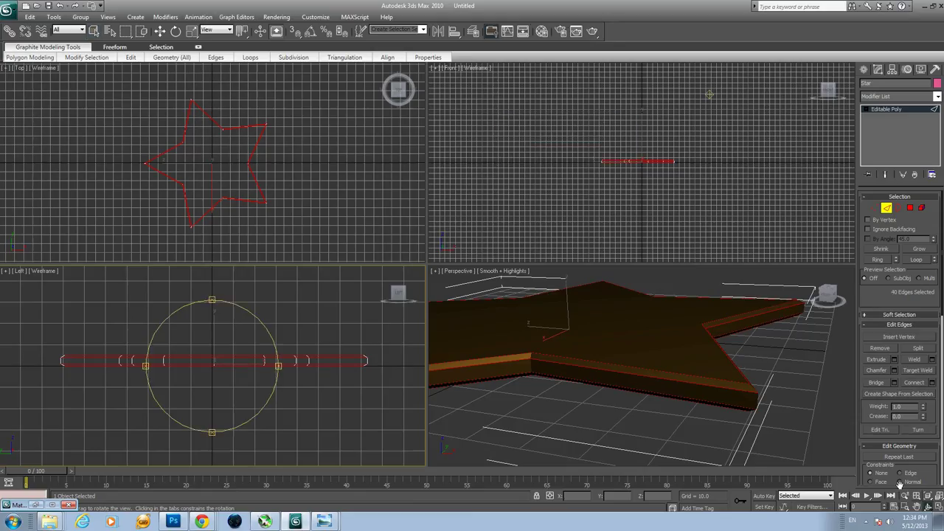
click(645, 324)
mouse_move(642, 300)
mouse_down()
mouse_move(643, 328)
mouse_move(647, 308)
mouse_up()
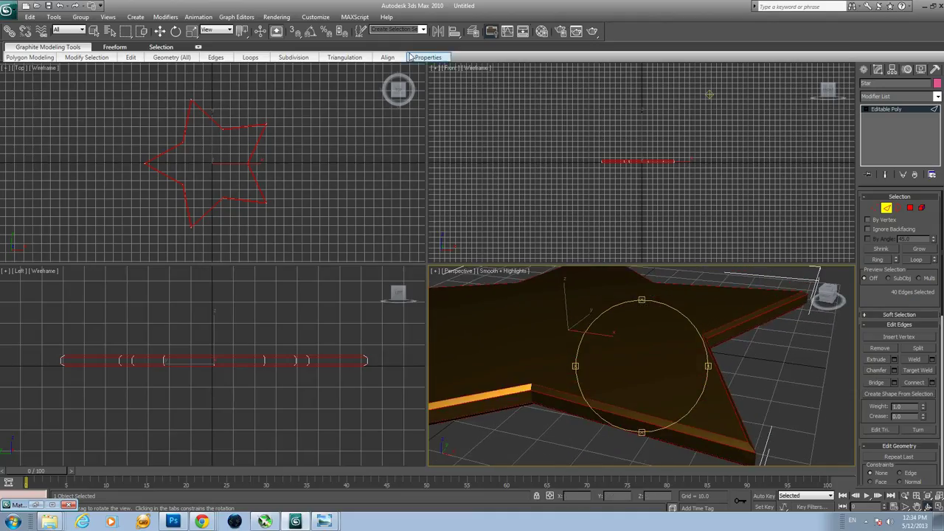
click(281, 17)
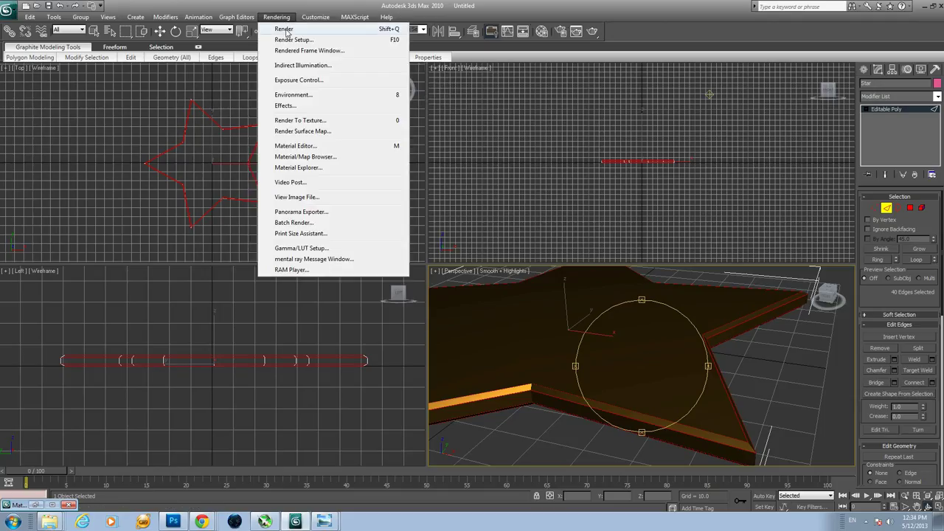
- Render the chamfered star from the Perspective view, then close the rendered frame
click(286, 29)
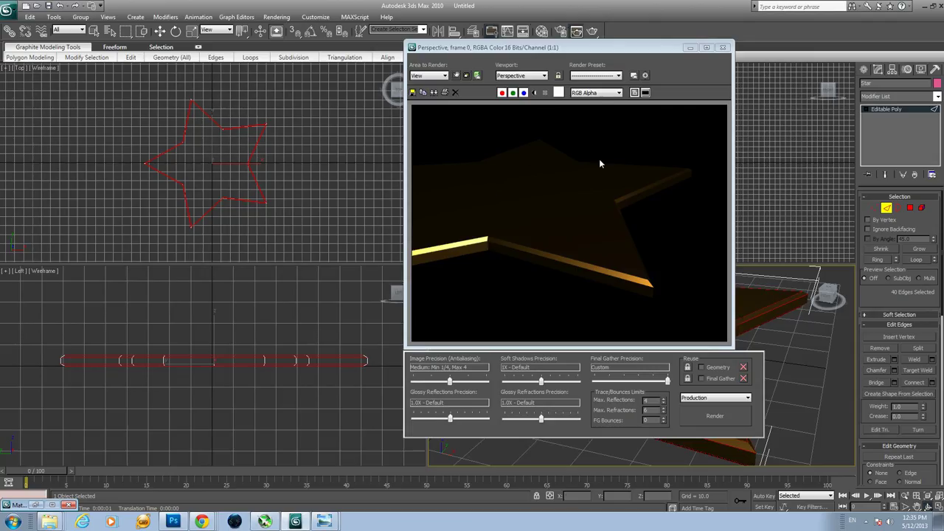
click(722, 47)
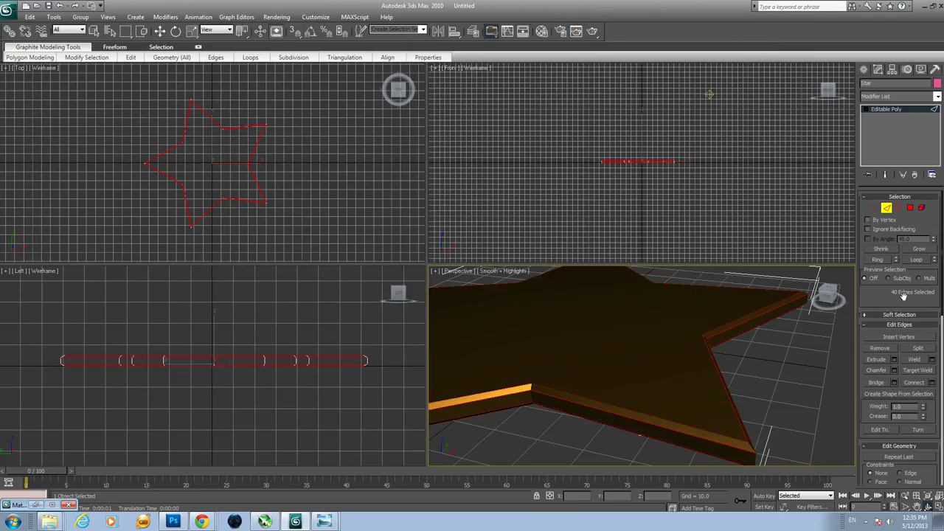
- Orbit and zoom out to frame the whole star in Perspective, then render with Shift+Q
click(929, 507)
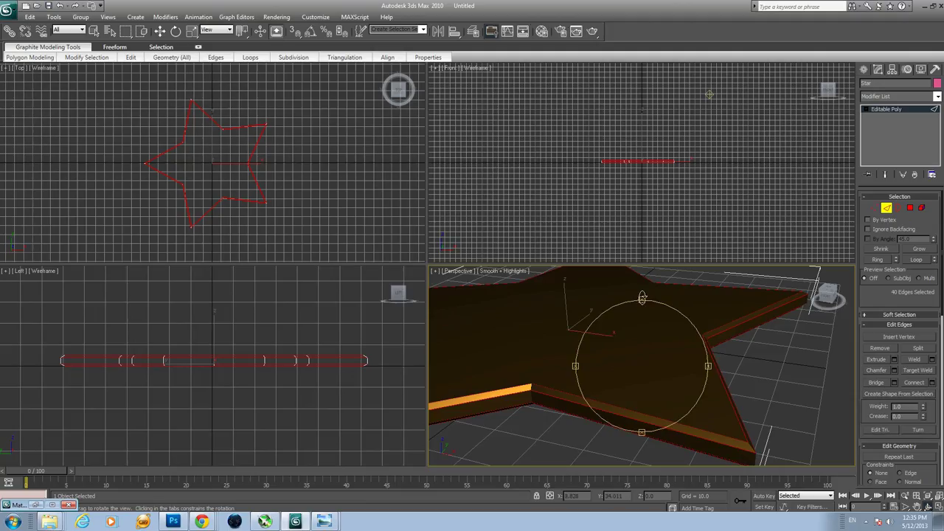
drag(642, 297, 645, 312)
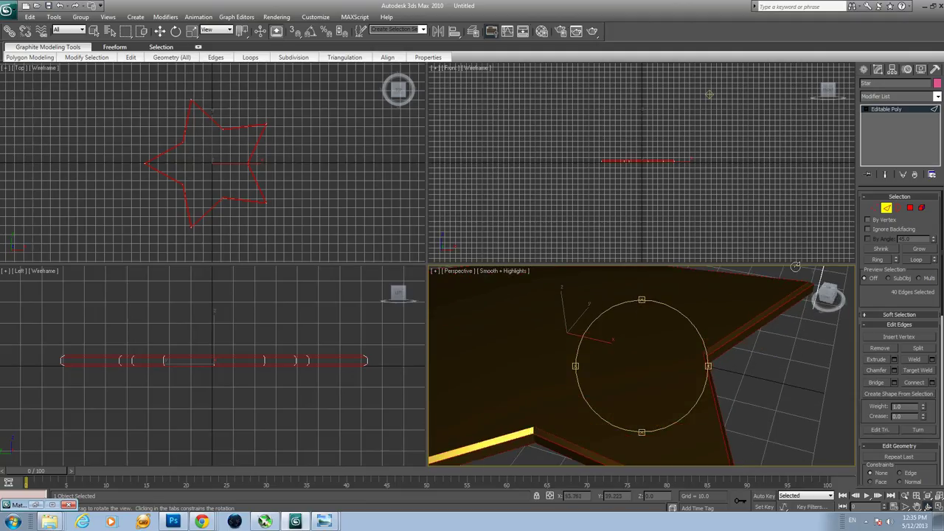
drag(648, 306, 649, 319)
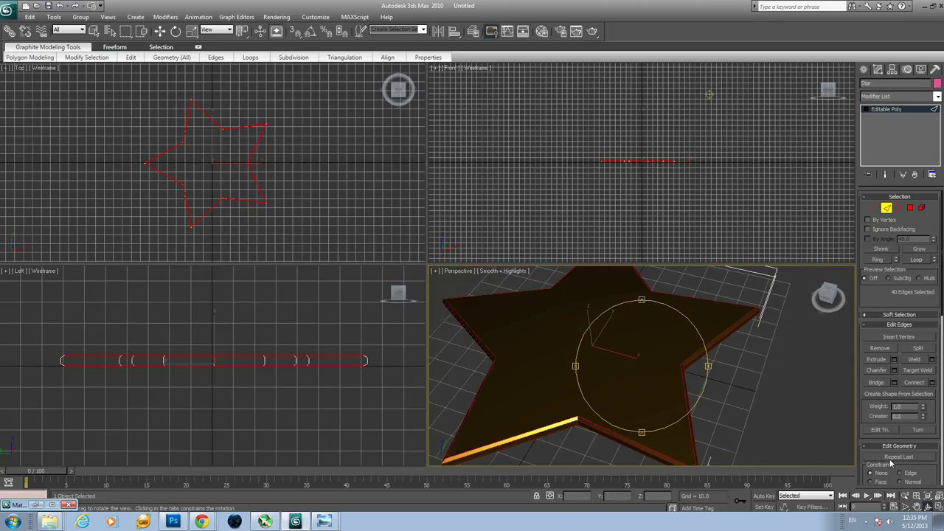
click(905, 496)
drag(644, 370, 652, 390)
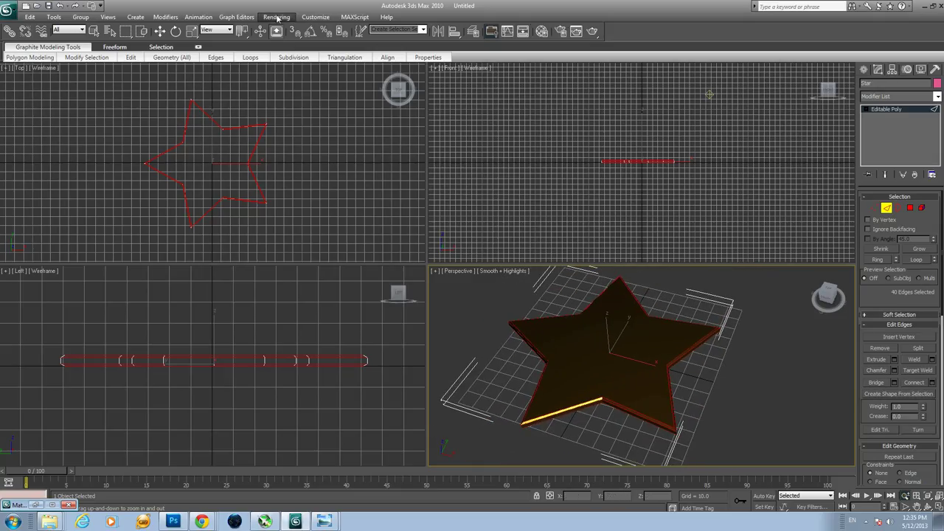
key(shift+q)
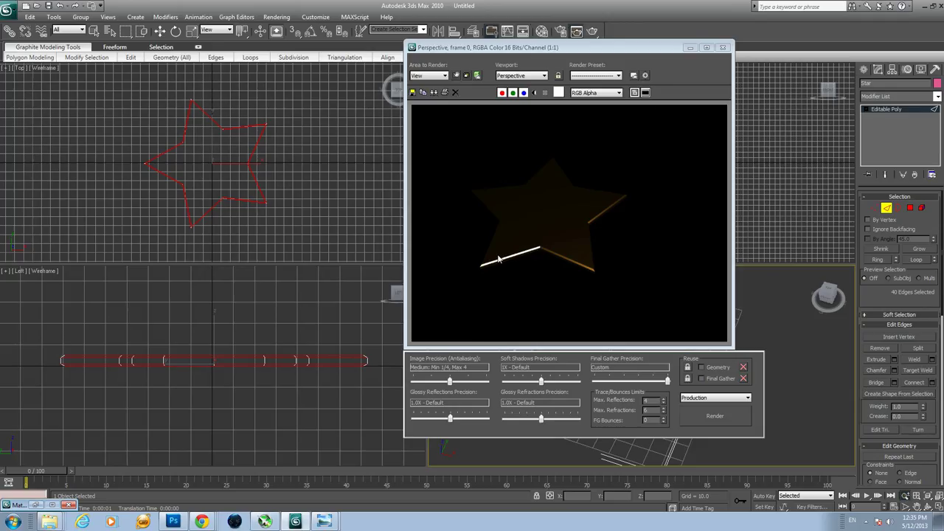
- Dismiss the Rendering menu and close the Rendered Frame Window of the star
click(277, 18)
click(533, 264)
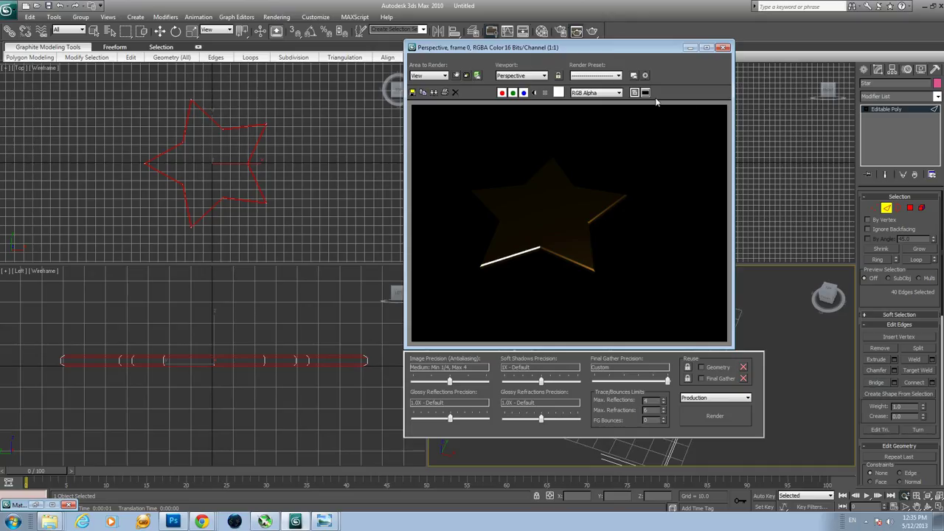
click(723, 47)
key(m)
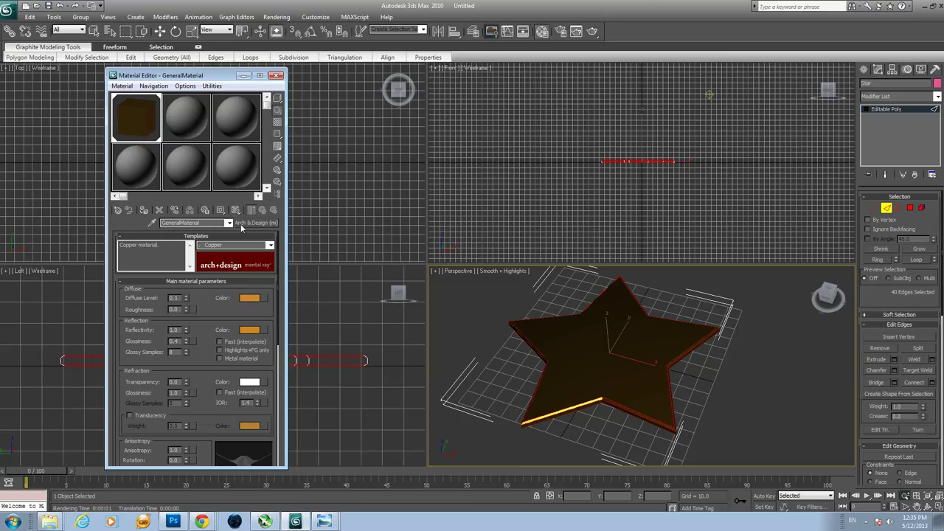
- Check the Copper material's Arch & Design type in the Material/Map Browser, then close it
click(263, 223)
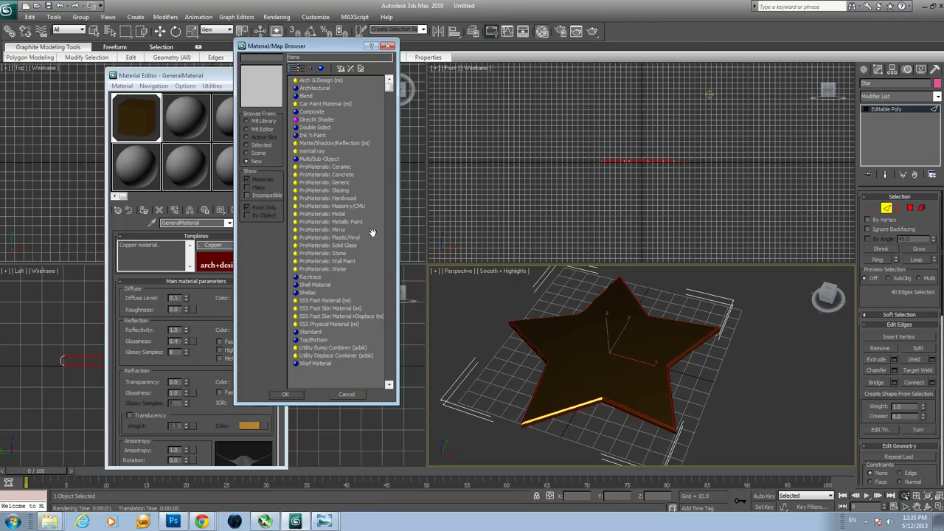
click(390, 47)
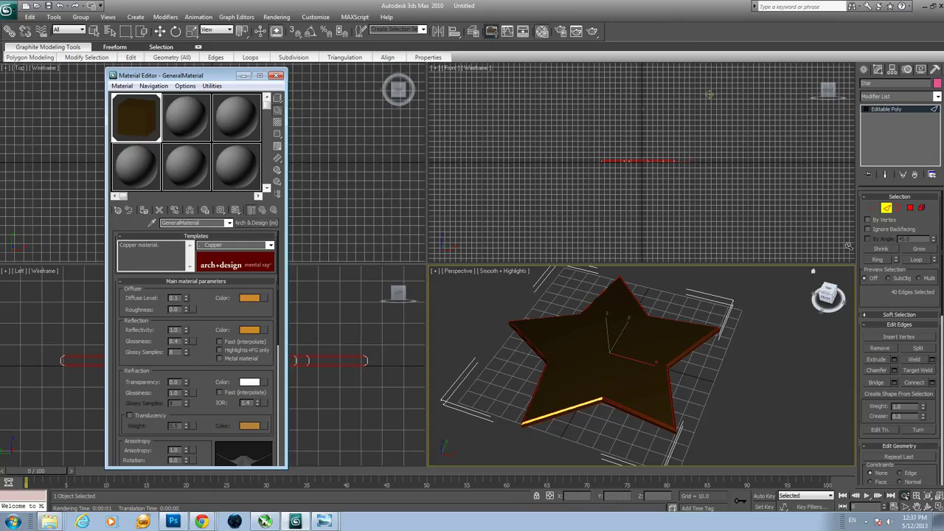
- Select the star's top polygon in Polygon sub-object mode
click(911, 209)
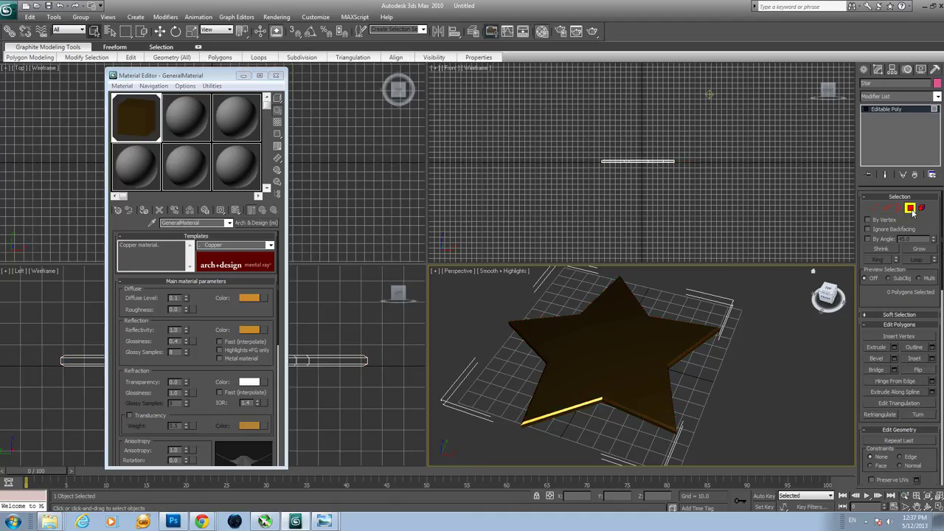
click(599, 352)
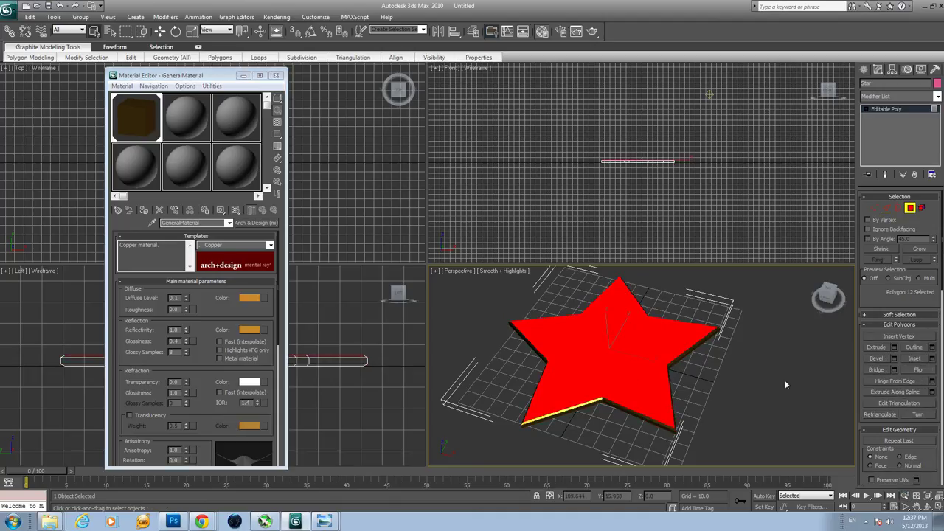
click(94, 31)
- Move the top face upward along Z so the star becomes a thick block
click(928, 506)
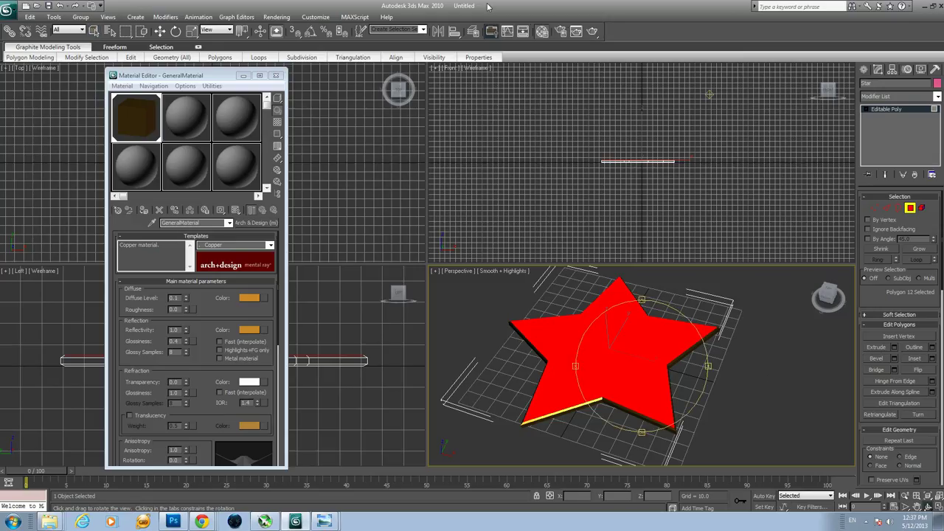
click(160, 31)
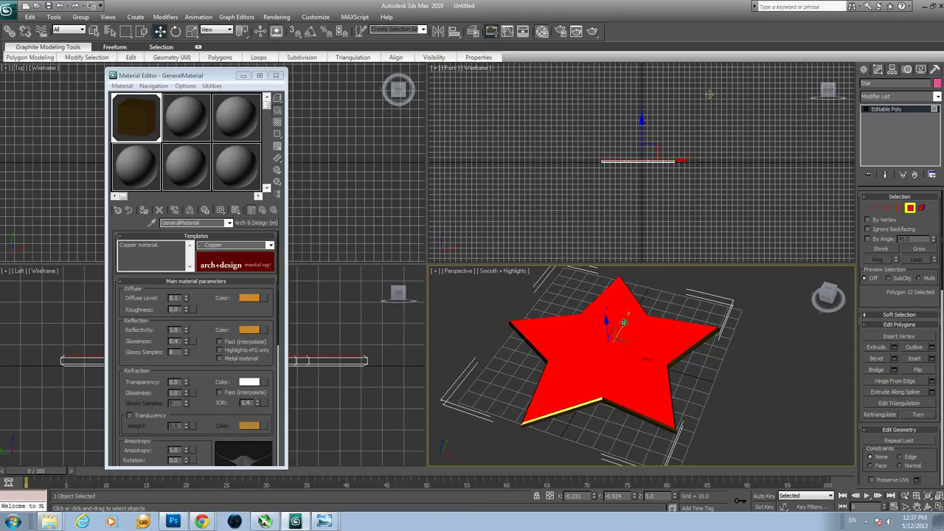
drag(623, 323, 655, 289)
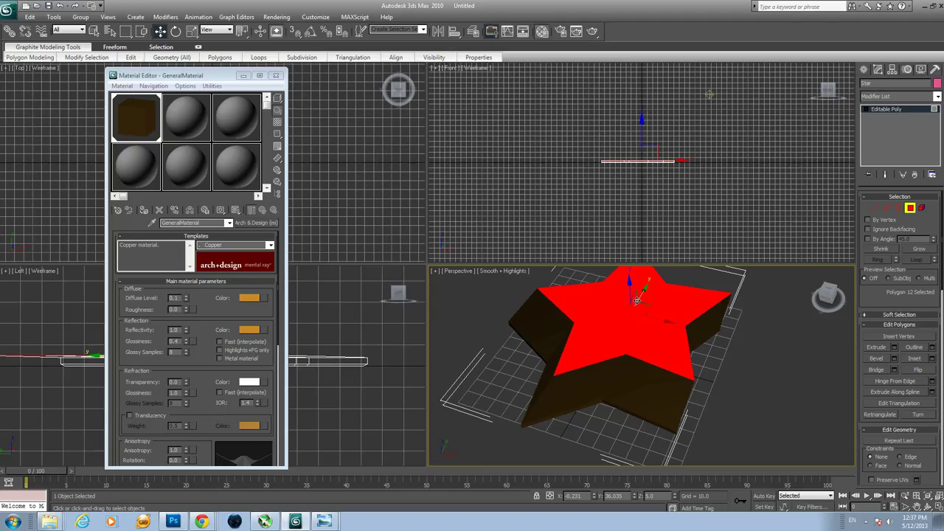
click(277, 16)
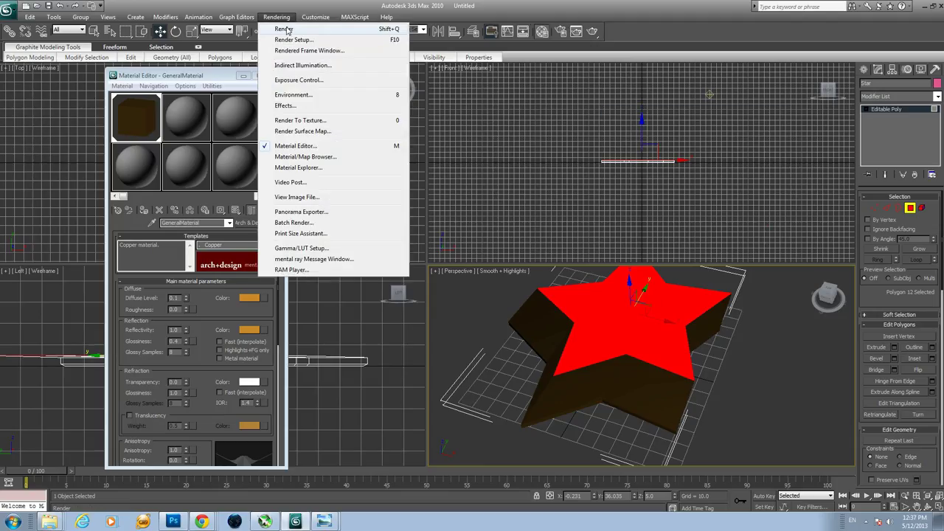
- Render the thickened star and close the Rendered Frame Window
click(284, 30)
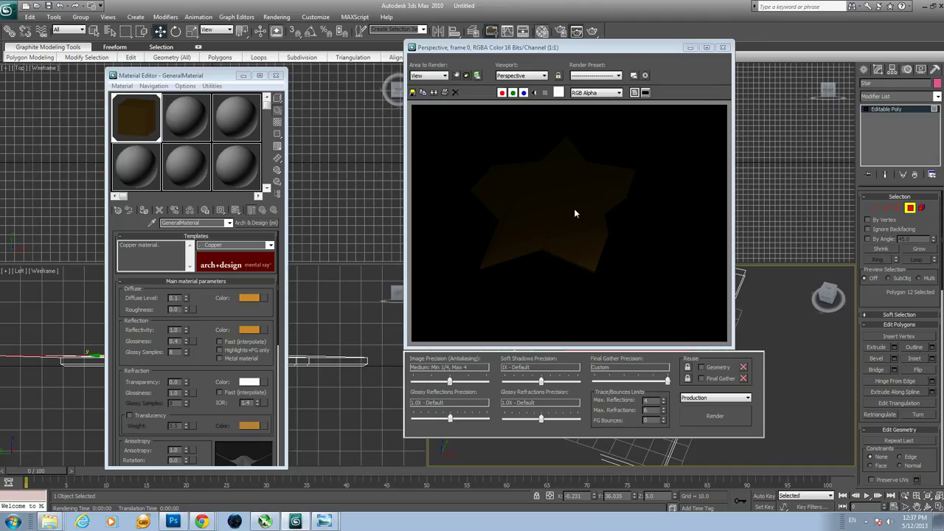
click(722, 47)
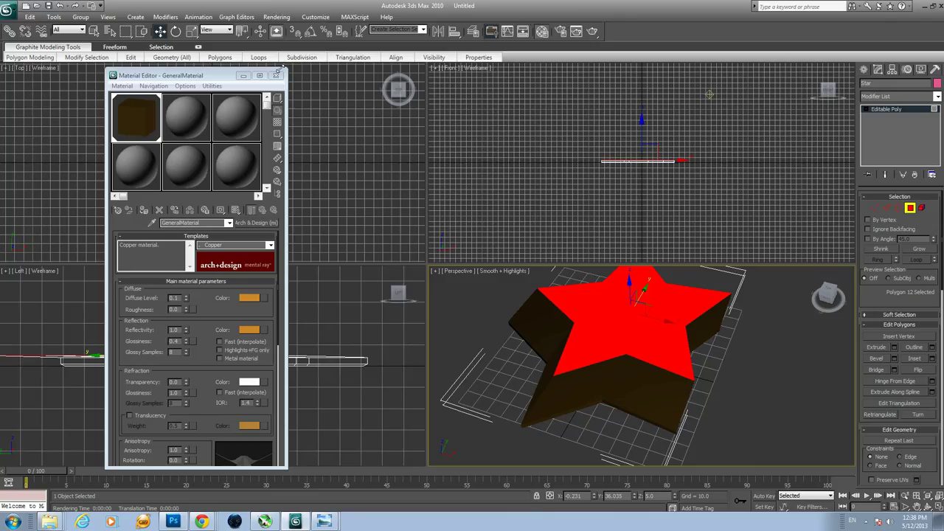
- Undo the move with Edit > Undo Move and return to Select Object
click(30, 18)
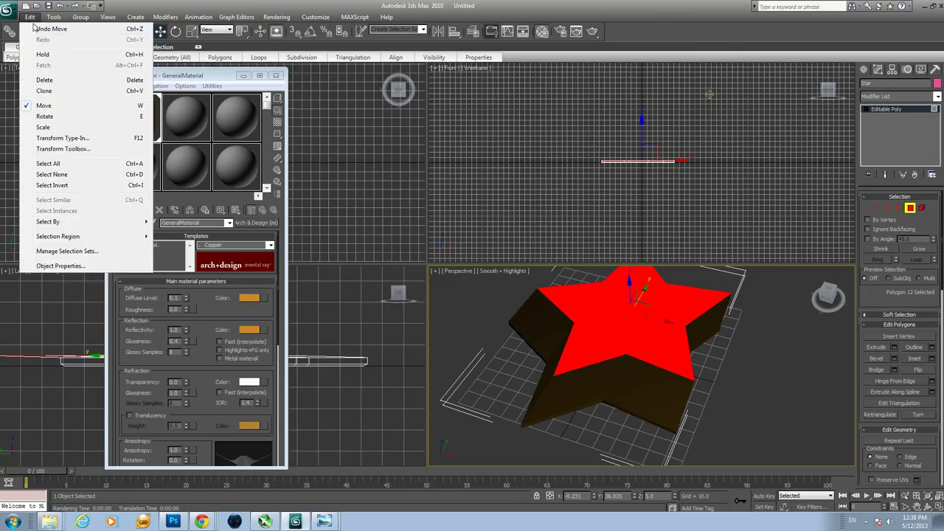
click(36, 29)
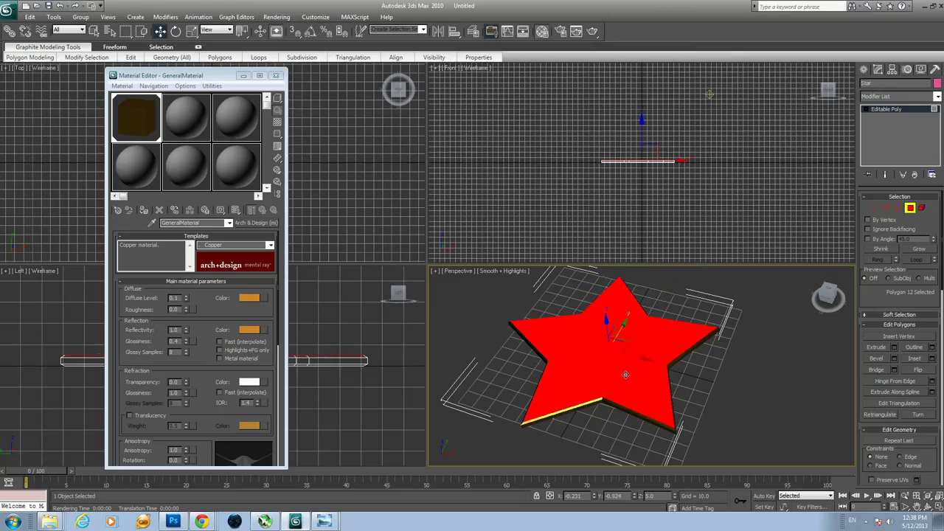
click(94, 32)
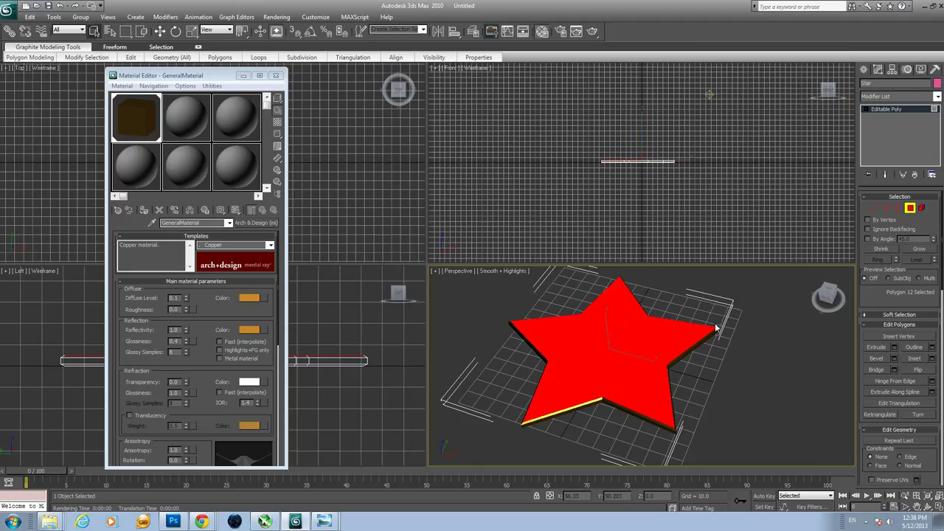
- Reselect the star's top face, orbit briefly below it, then cancel that orbit
click(813, 399)
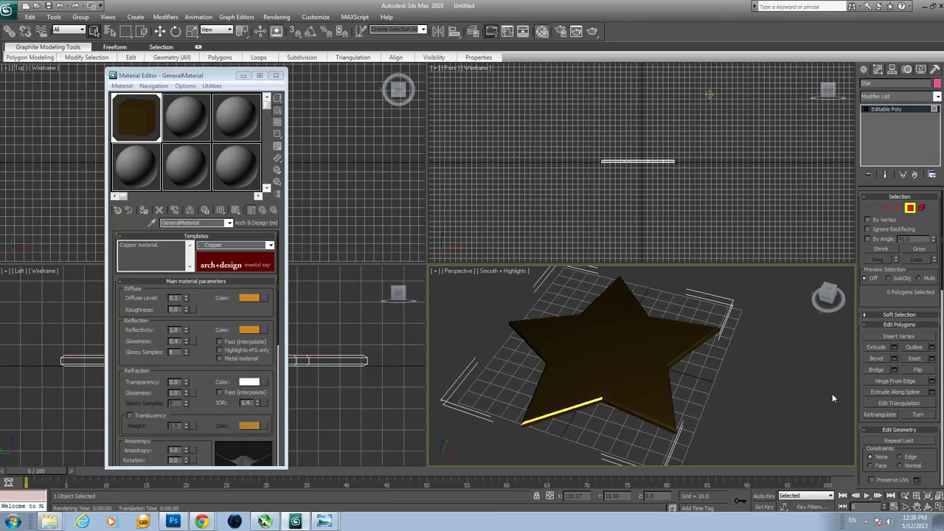
click(611, 356)
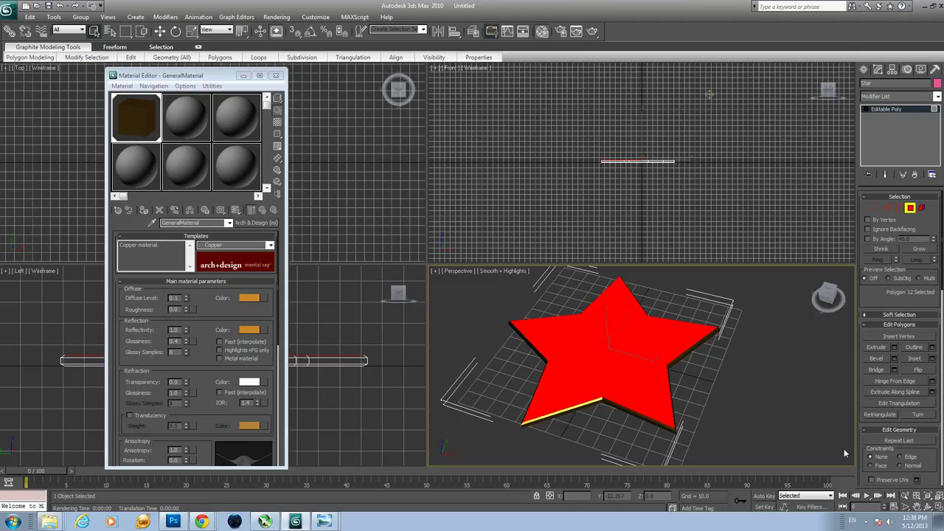
click(925, 507)
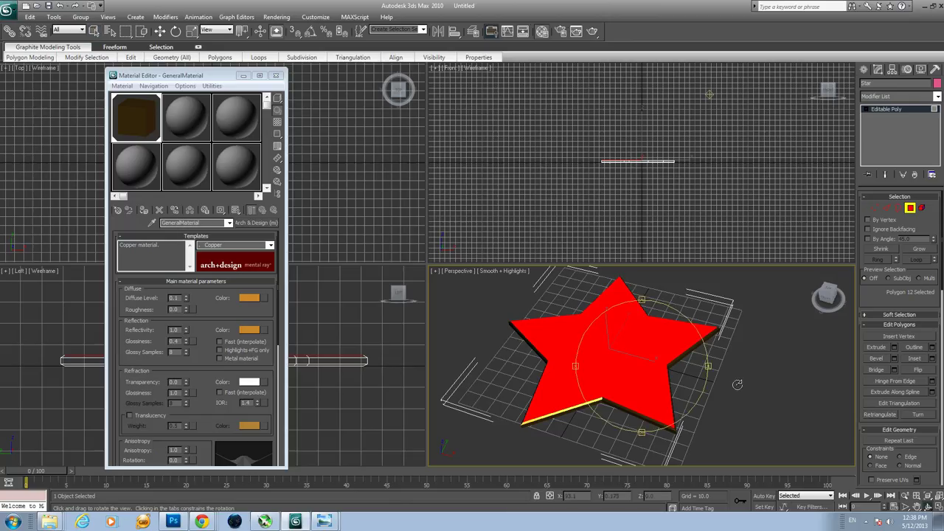
drag(645, 299, 676, 219)
right_click(677, 220)
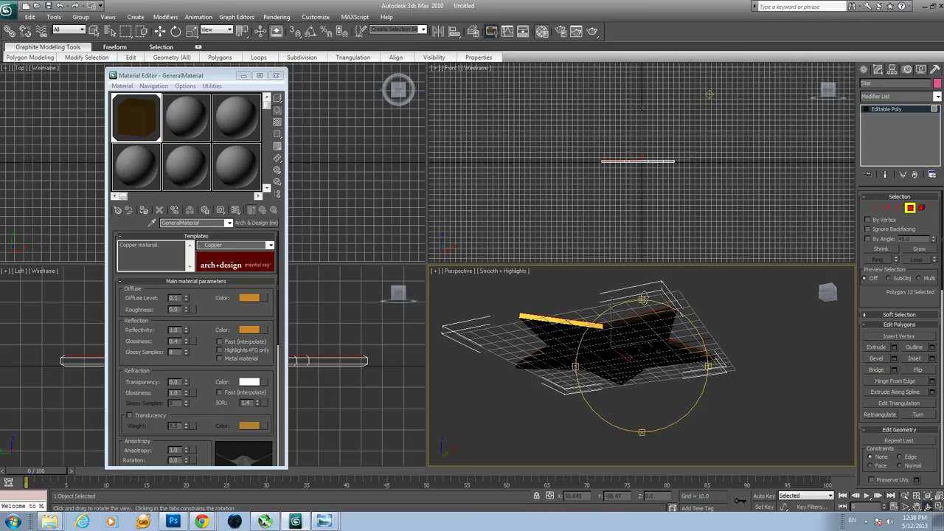
- Orbit to a top-down view and box-select the star's polygons, selecting eight
drag(644, 297, 668, 315)
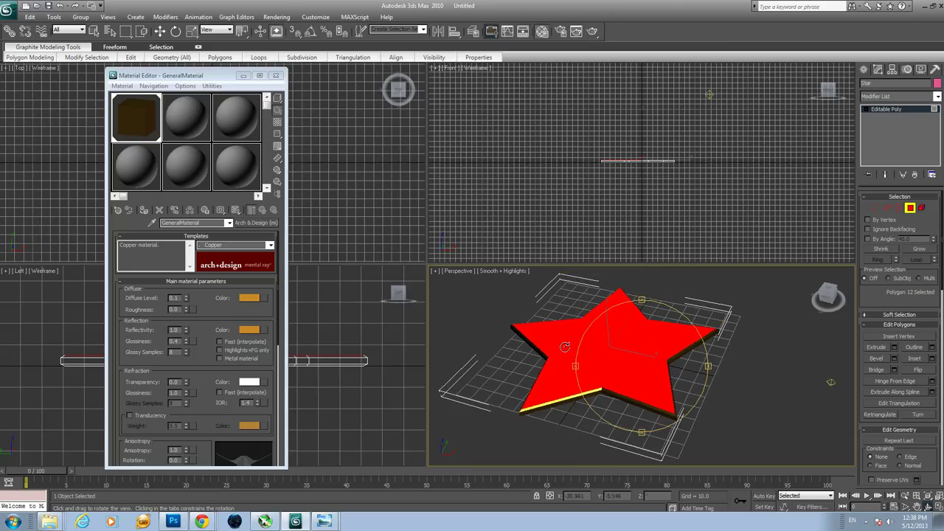
right_click(762, 381)
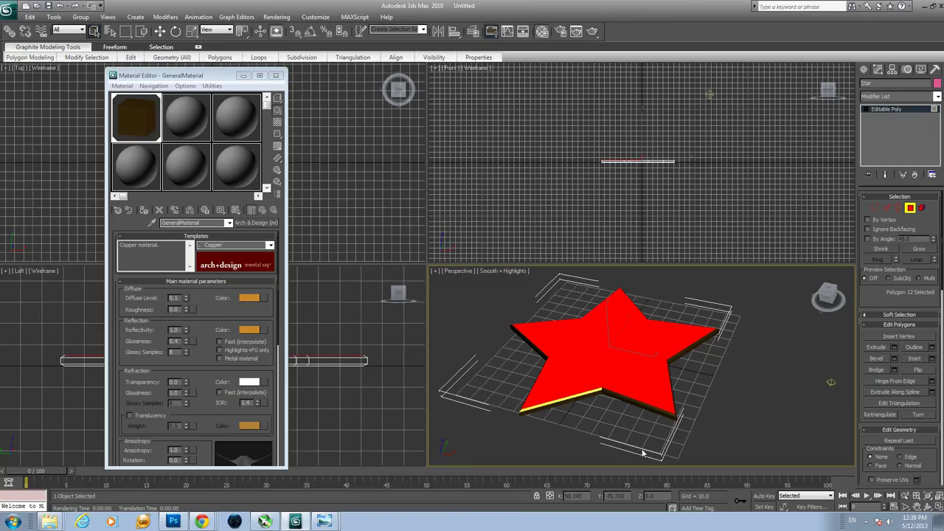
drag(643, 447, 694, 383)
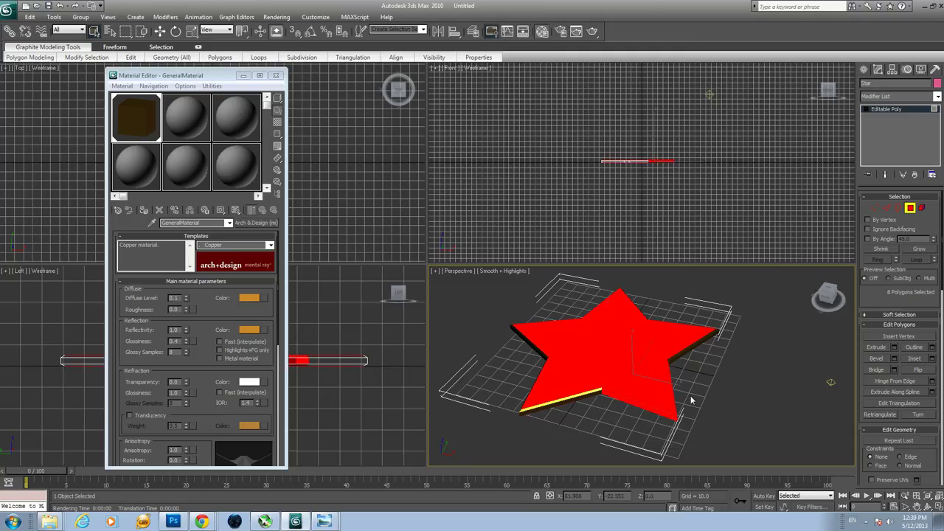
click(927, 507)
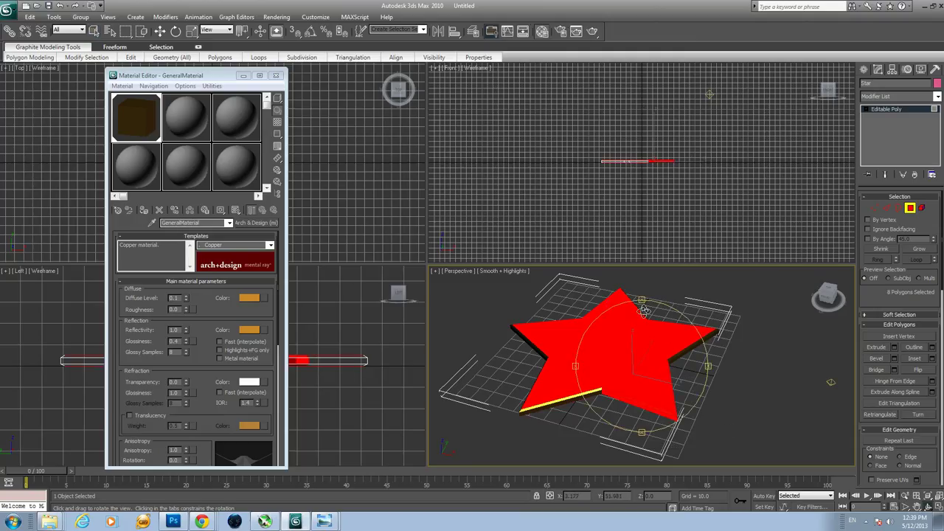
- Tilt the Perspective view to an edge-on look at the star
drag(643, 311, 644, 346)
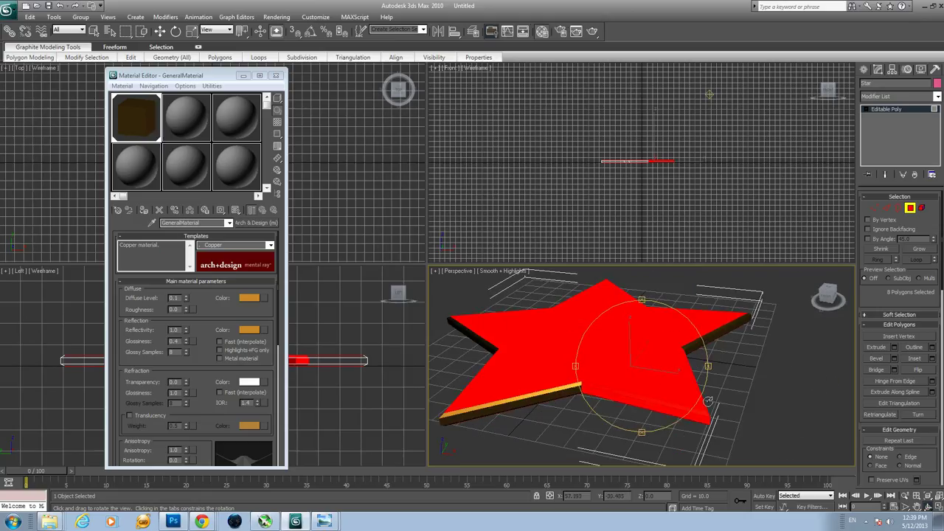
right_click(690, 433)
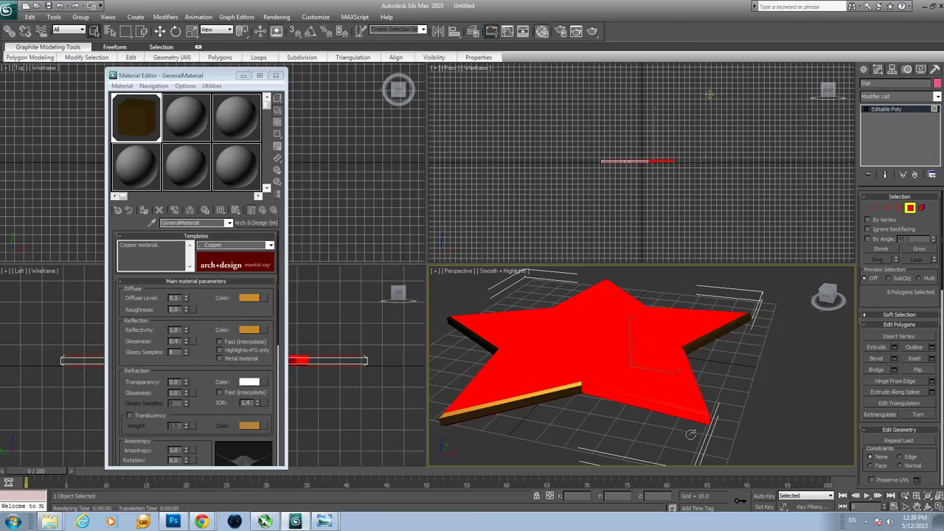
click(927, 507)
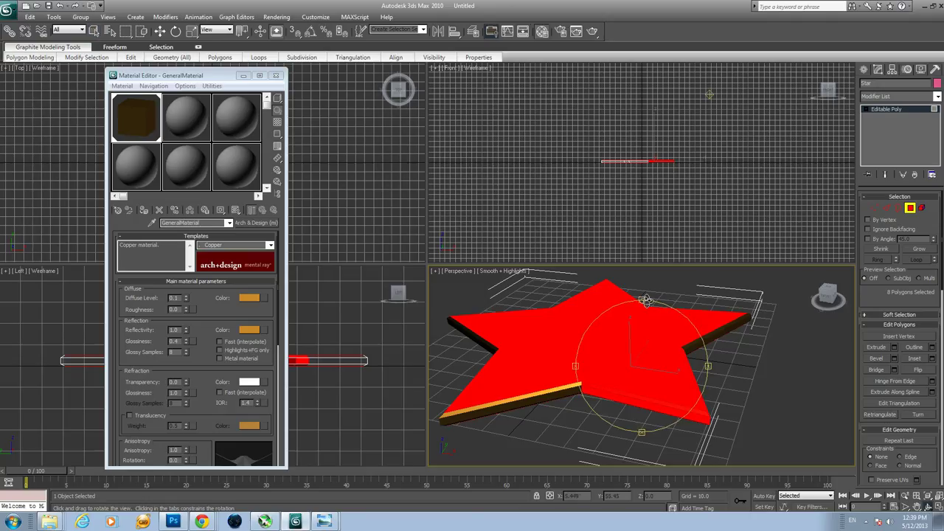
mouse_move(646, 300)
mouse_down()
mouse_move(657, 235)
mouse_move(658, 305)
mouse_up()
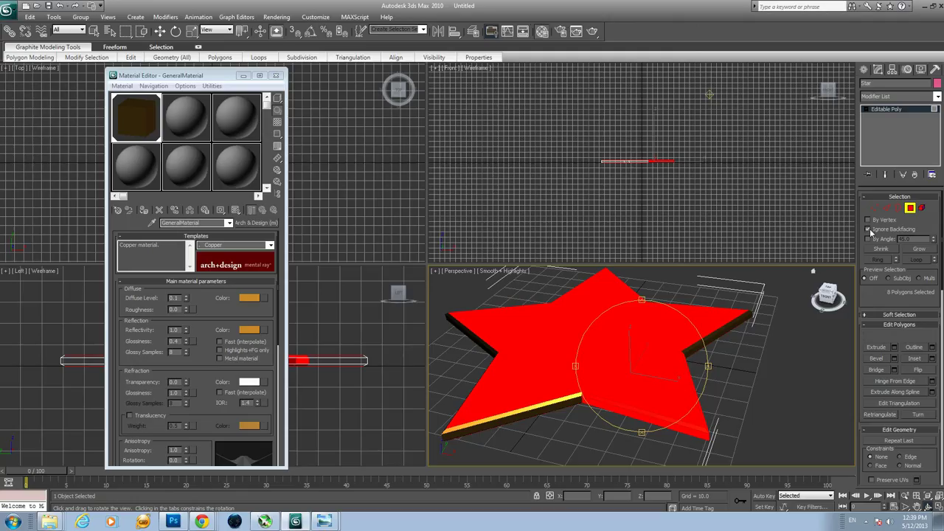
- Toggle Ignore Backfacing and orbit below the star to see its bottom face selected
click(867, 230)
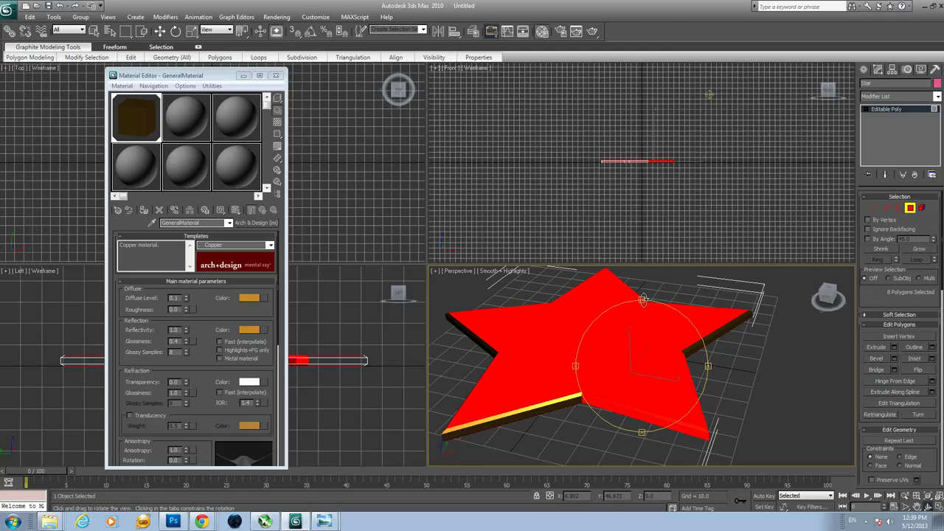
drag(646, 303, 649, 240)
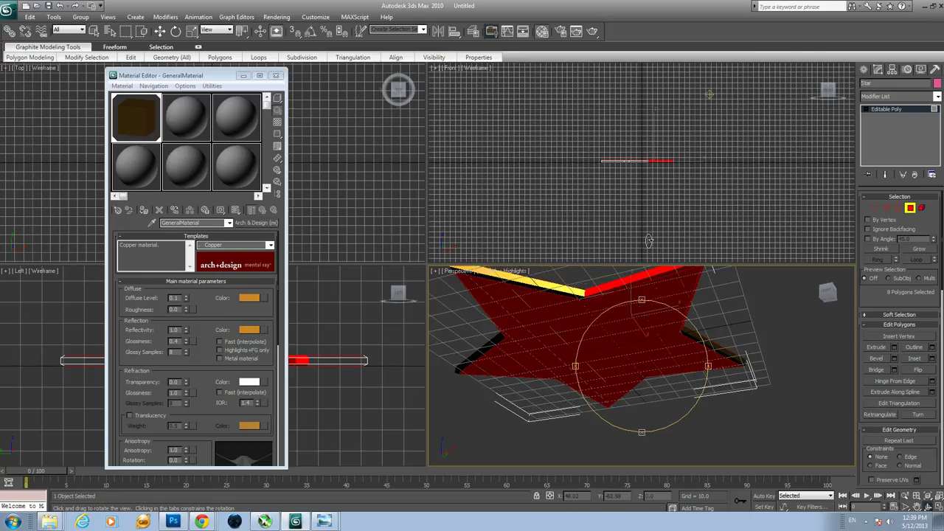
right_click(654, 330)
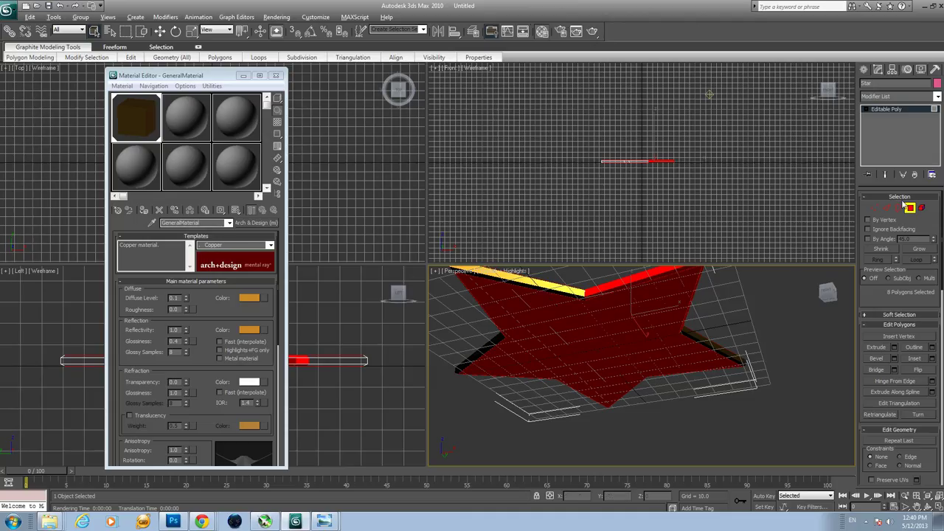
- Drop the star's bottom face, orbit back above the star and box-select its polygons
alt+click(648, 319)
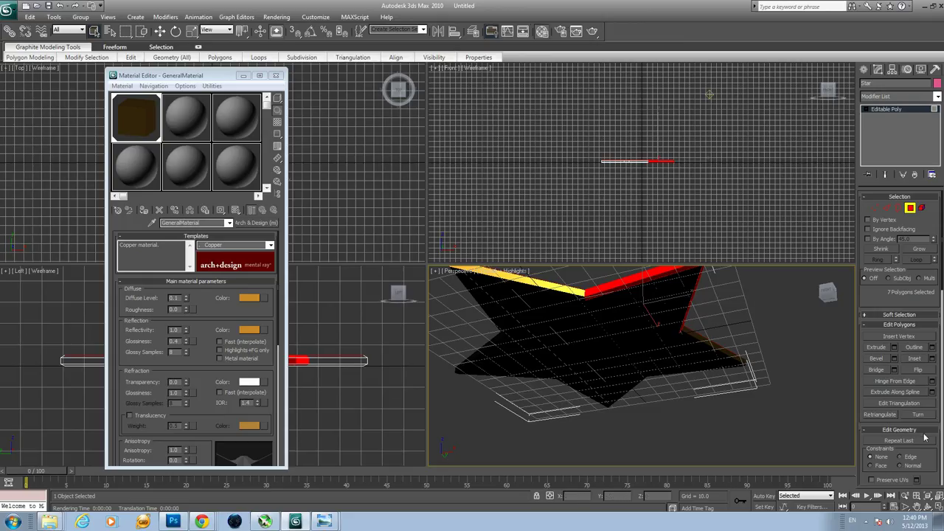
click(927, 508)
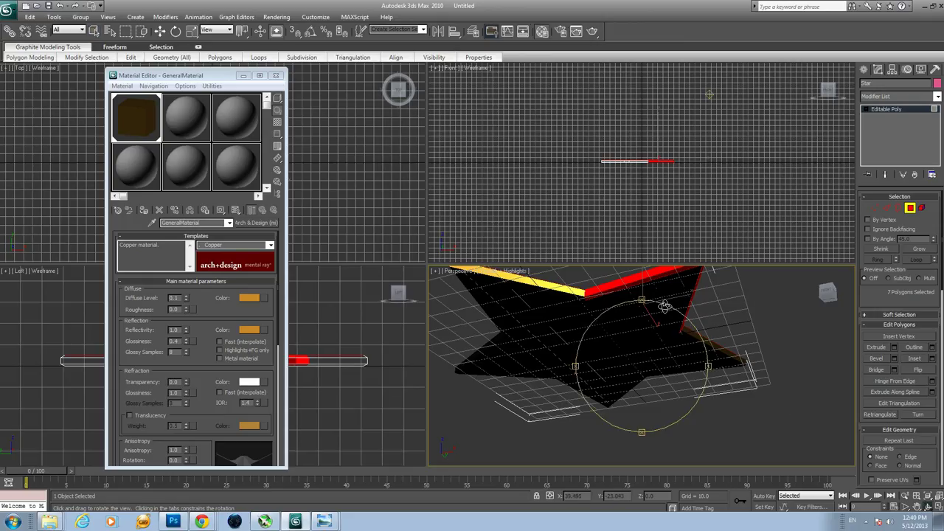
drag(642, 300, 649, 376)
scroll(769, 410, down, 4)
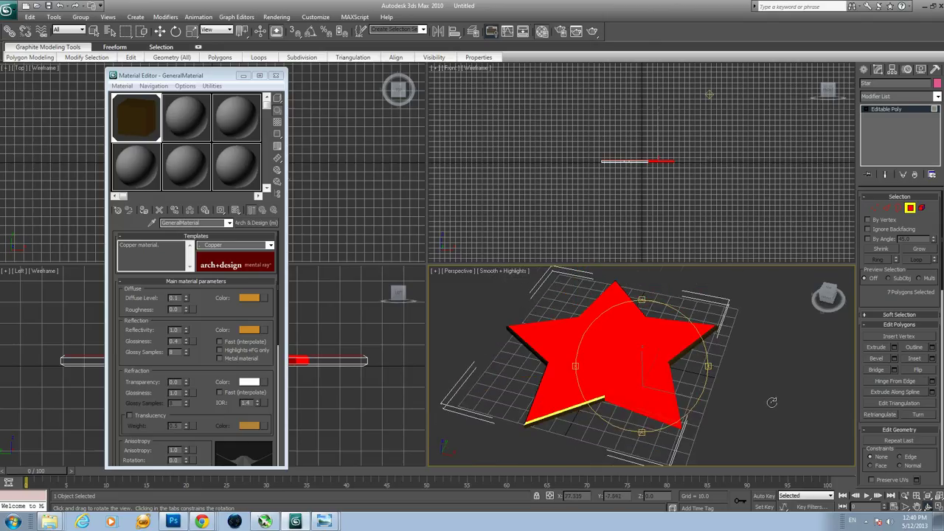
right_click(697, 411)
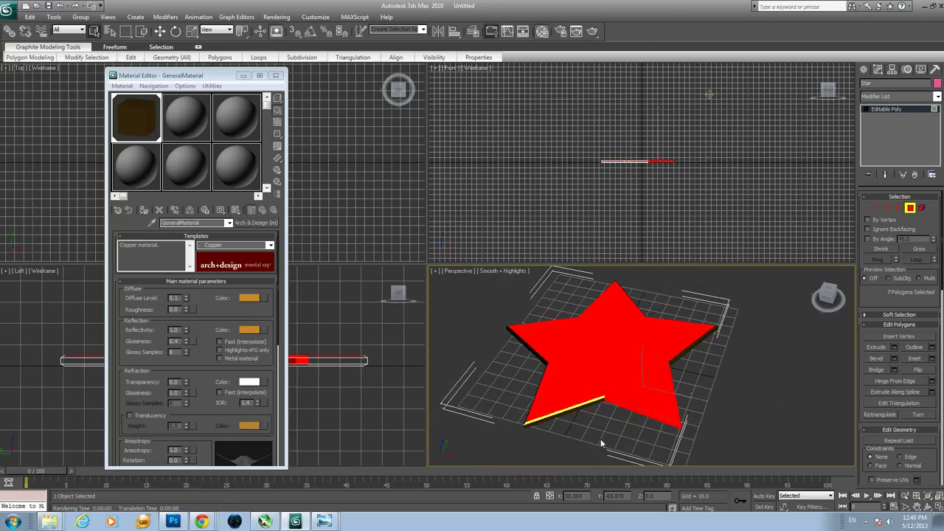
drag(595, 445, 734, 298)
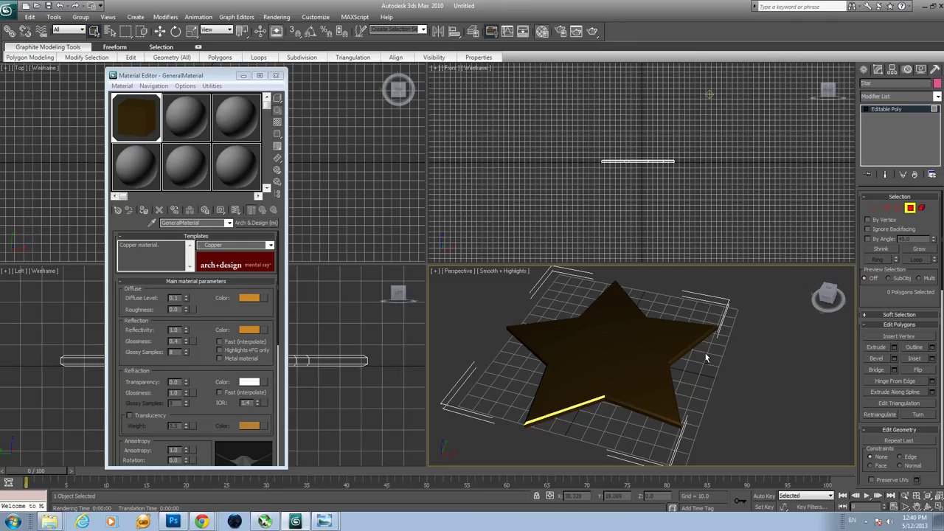
- Turn on Ignore Backfacing, re-marquee the star and check its underside stays unselected
click(869, 230)
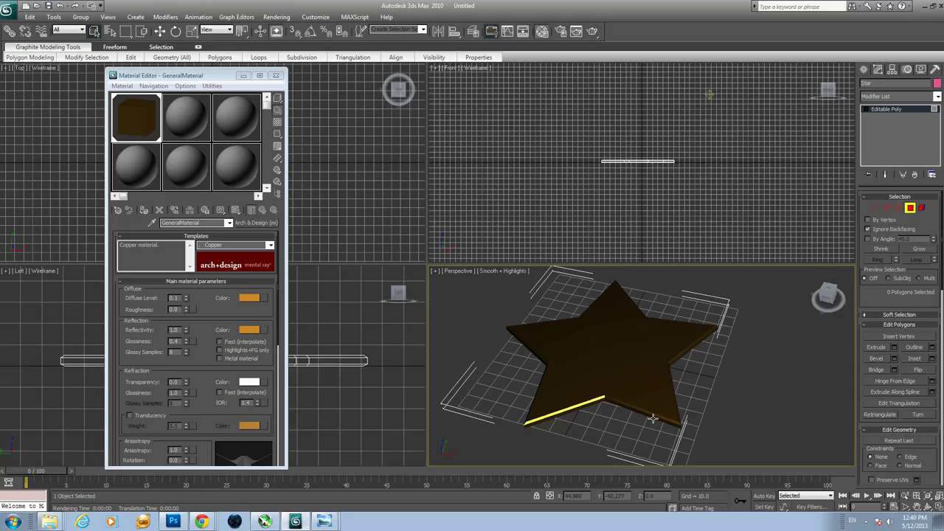
drag(628, 446, 695, 314)
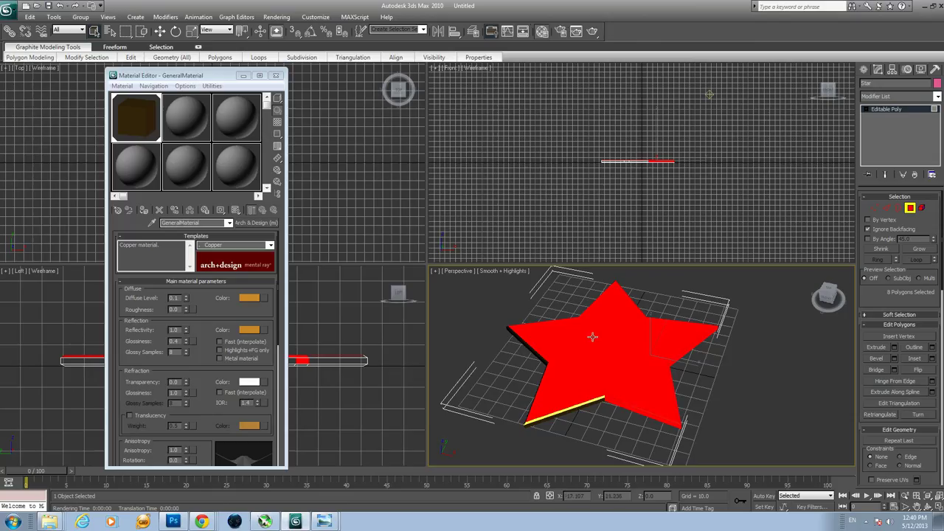
click(927, 494)
drag(641, 299, 660, 223)
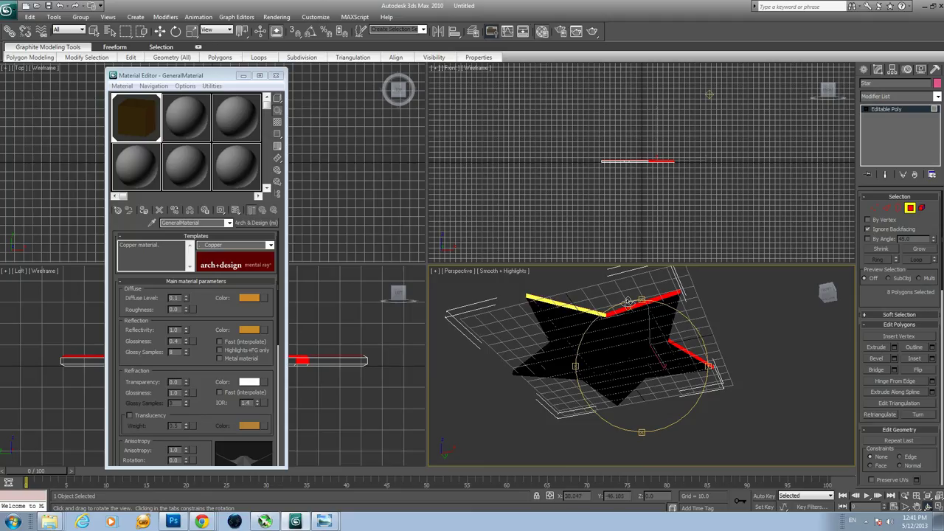
drag(642, 299, 643, 384)
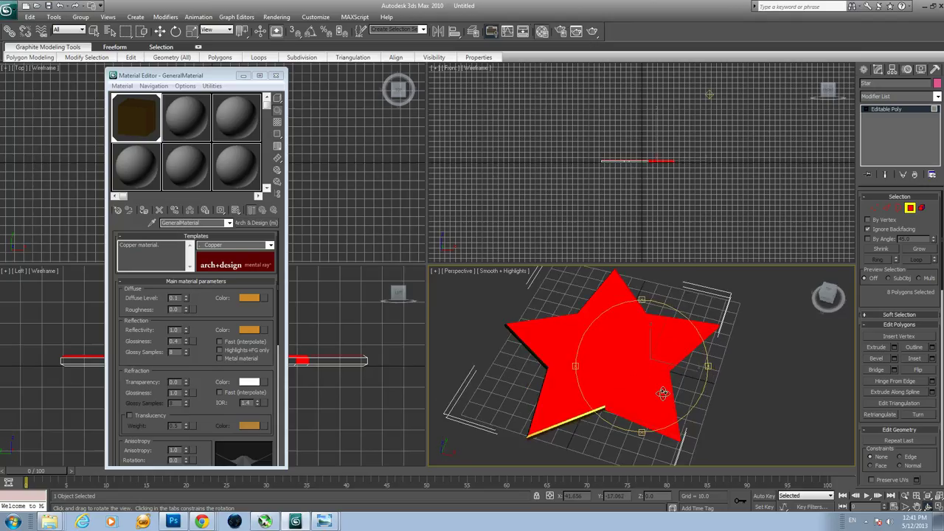
right_click(645, 435)
drag(609, 448, 746, 279)
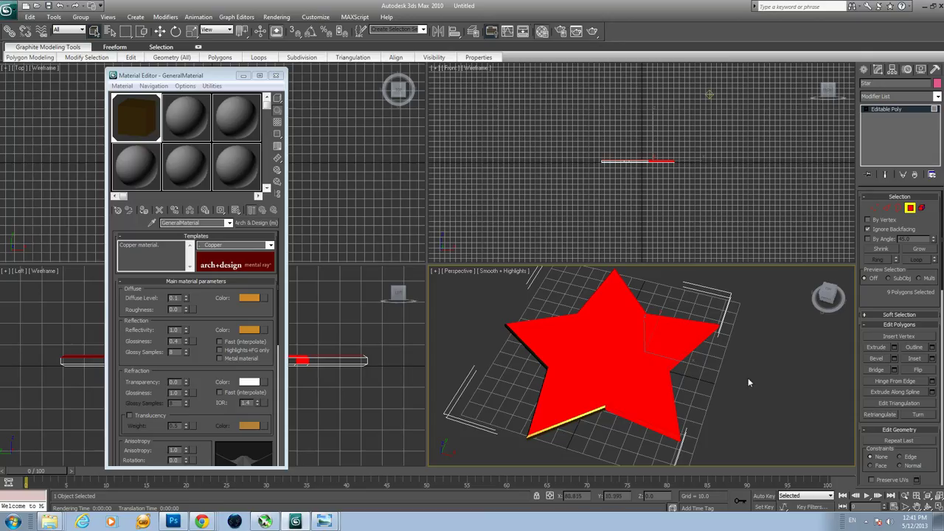
drag(609, 444, 749, 283)
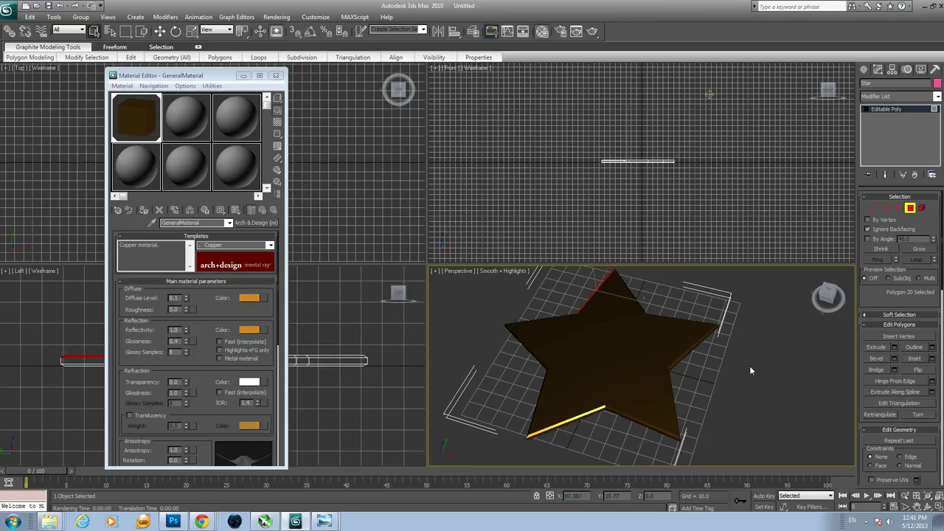
- Select just the star's large top polygon, then compare with the star.png reference
click(827, 419)
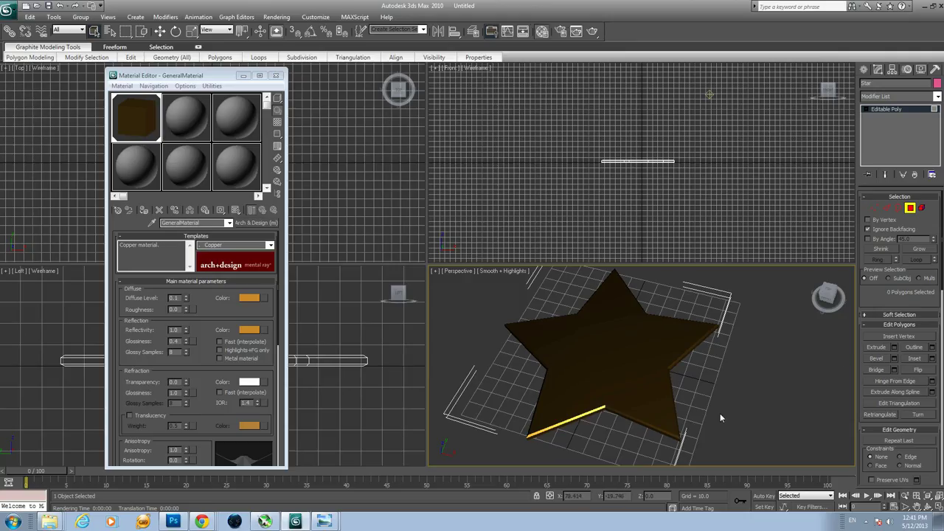
click(629, 360)
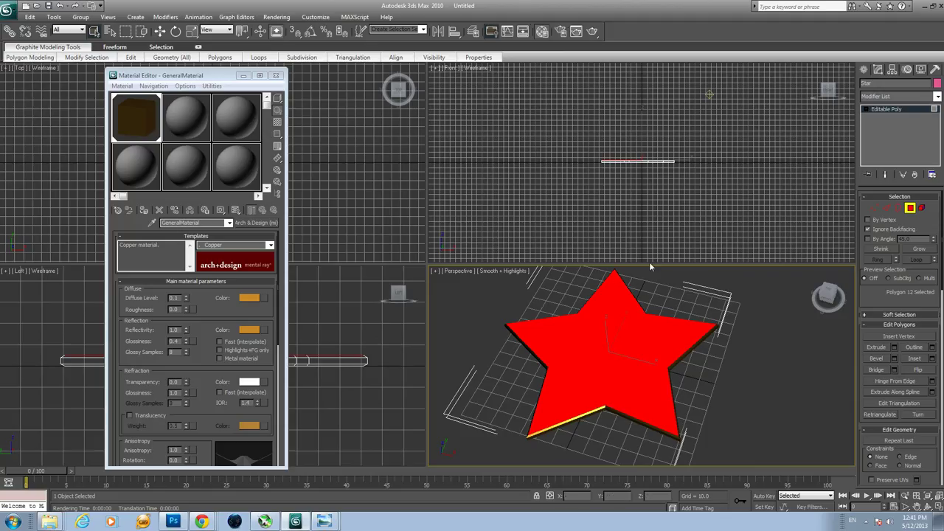
click(324, 521)
click(331, 494)
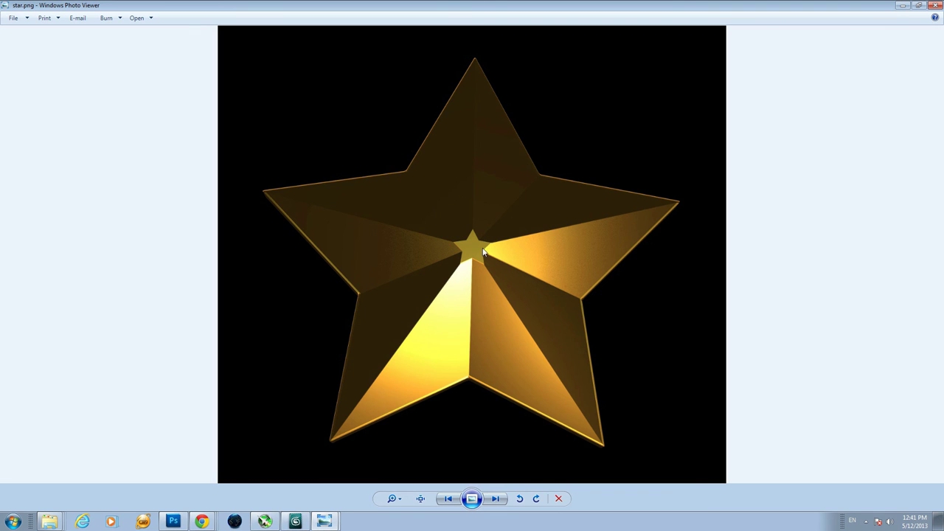
click(901, 6)
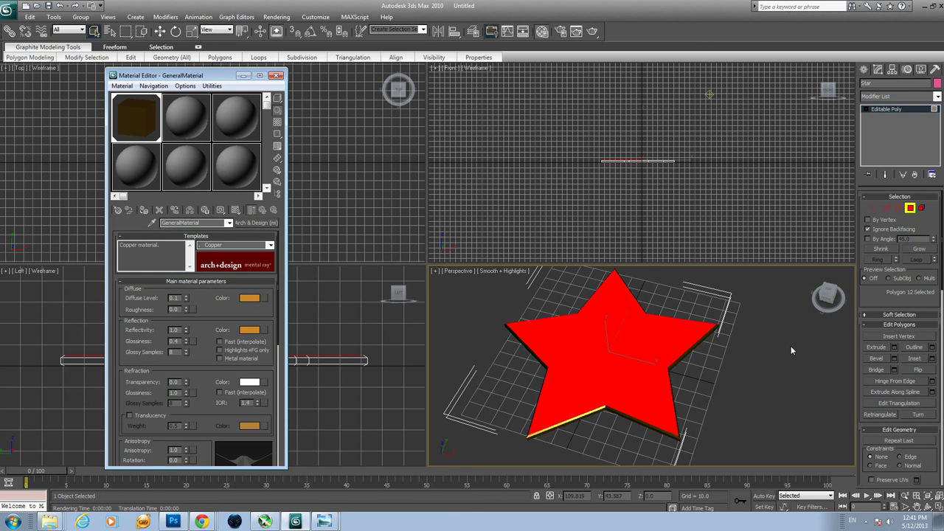
- Inset the top face with an Inset Amount of 30.0, after trying 5, 10 and 50
click(932, 358)
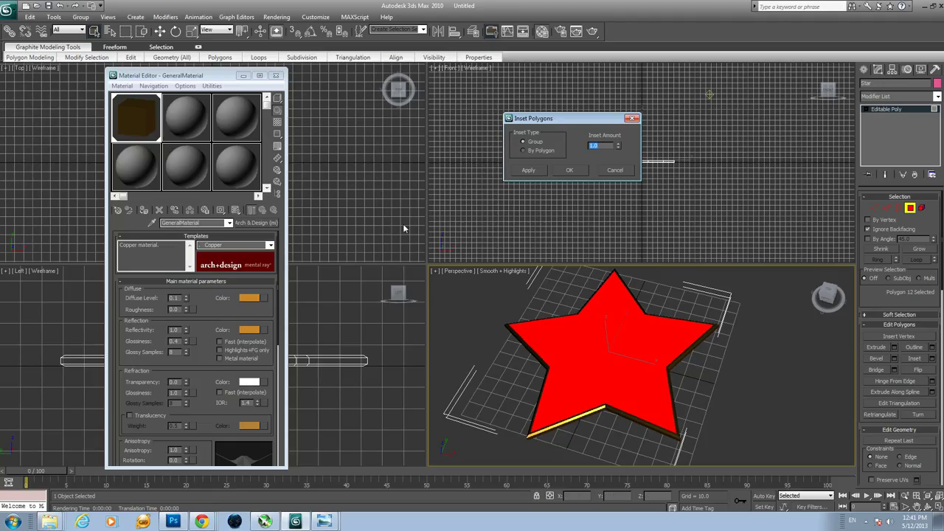
text(5)
key(Return)
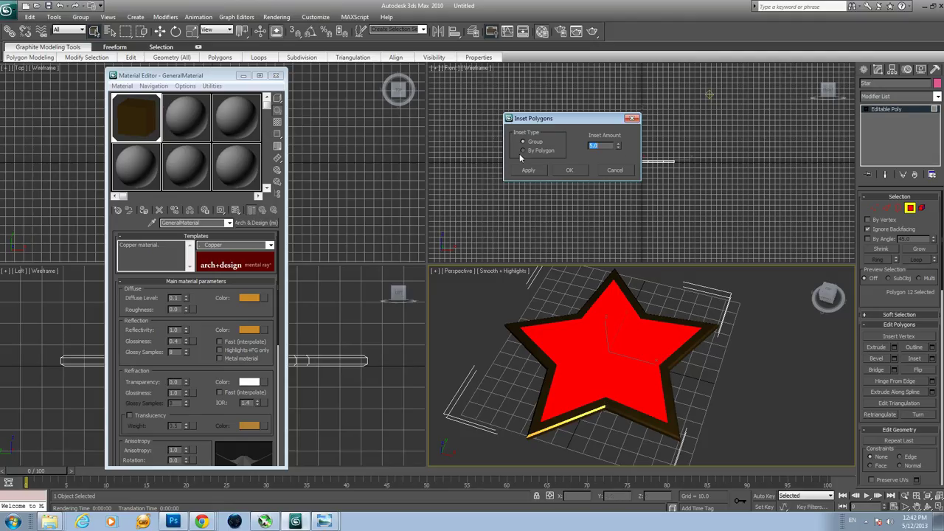
text(10)
key(Return)
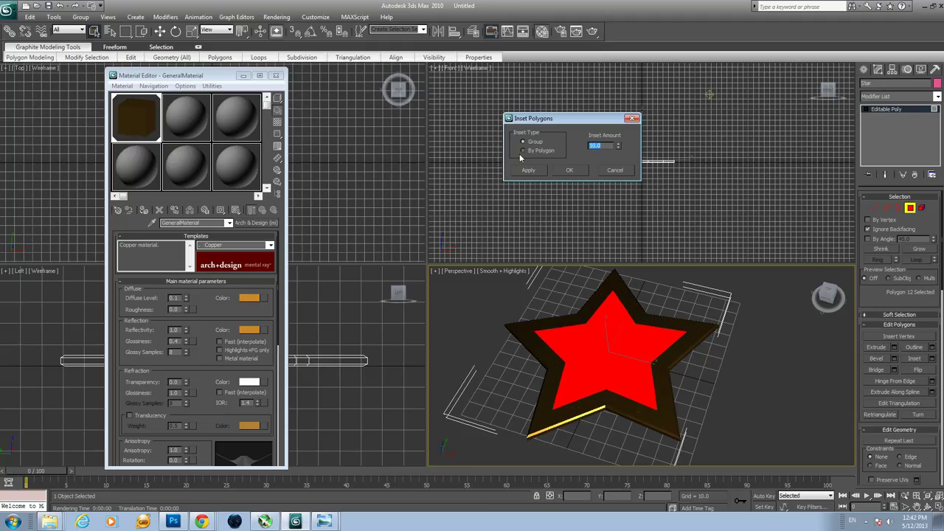
text(10)
text(50)
key(Return)
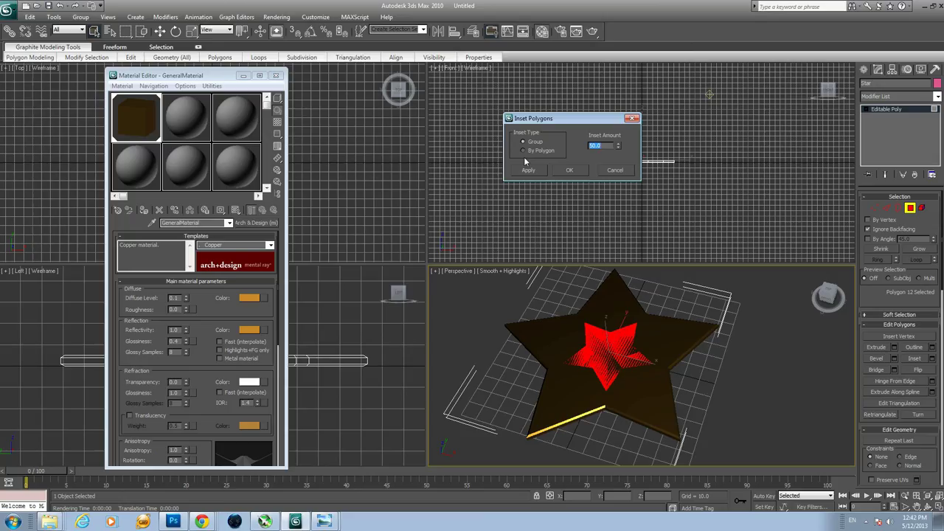
text(30)
key(Return)
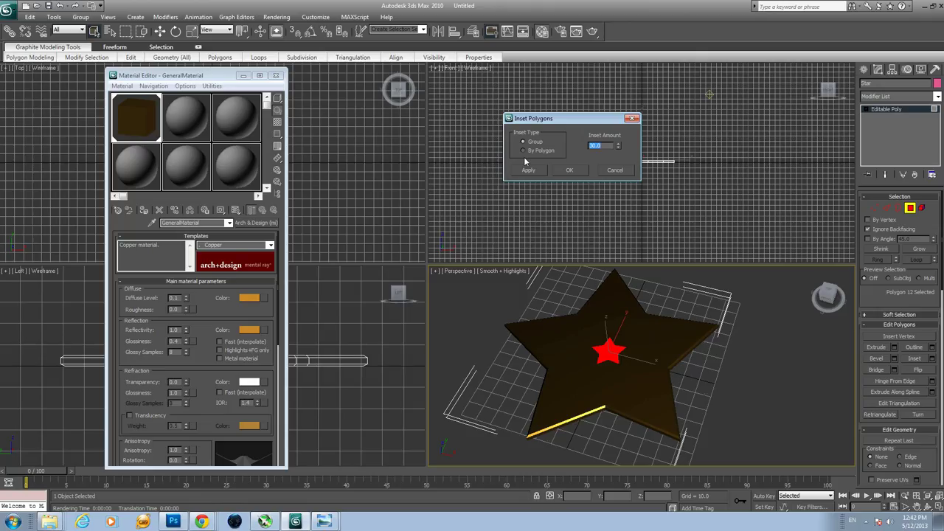
click(581, 171)
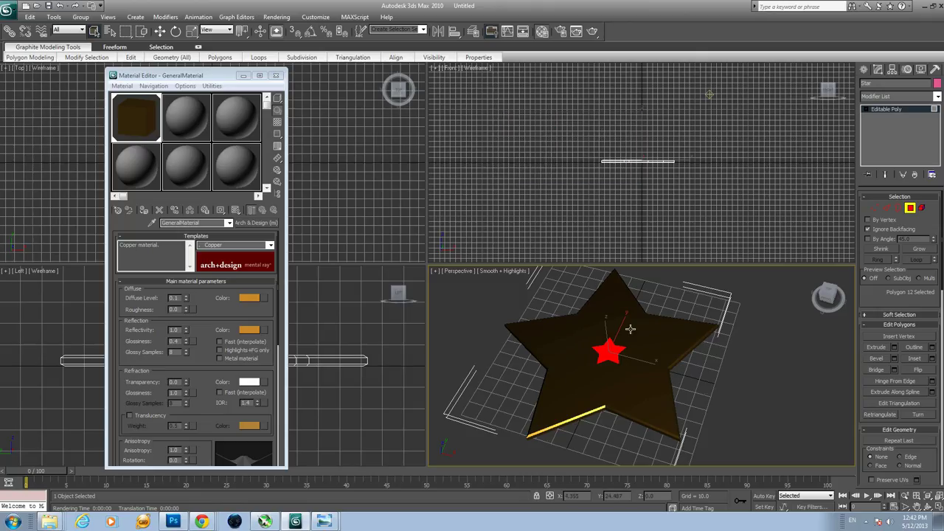
- Uniformly scale the small centre face down to nearly a point in the Top view
click(238, 78)
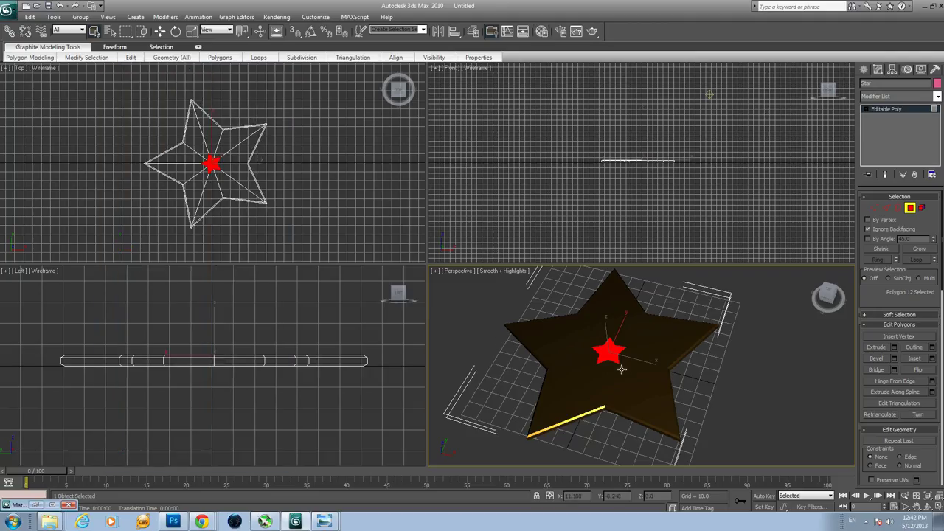
right_click(352, 168)
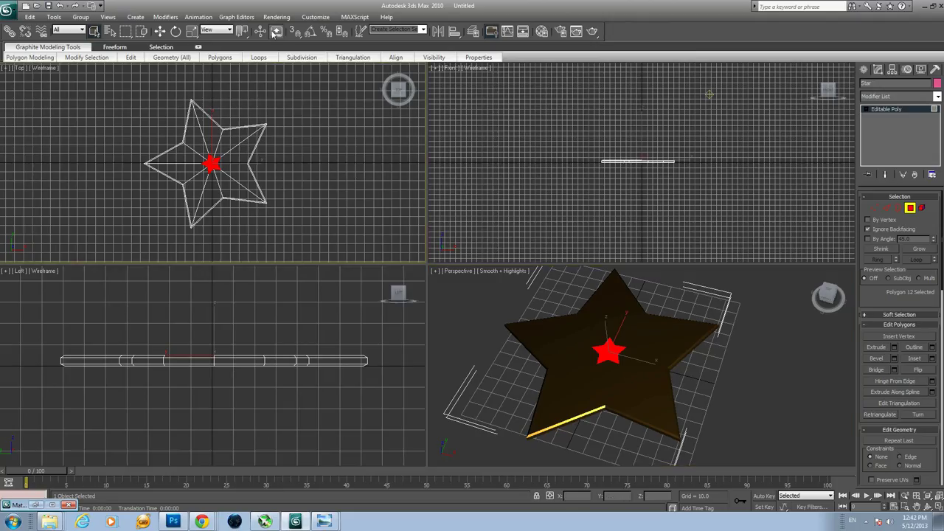
click(191, 32)
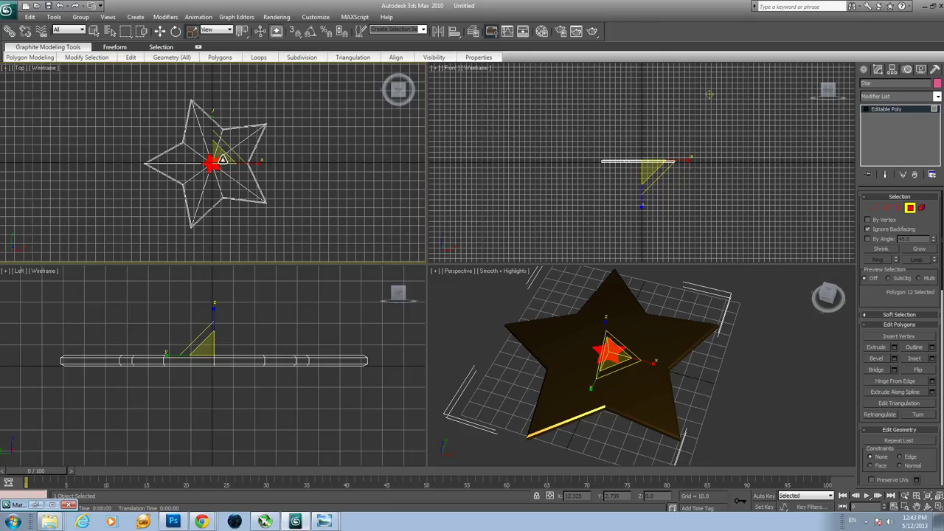
drag(218, 162, 246, 192)
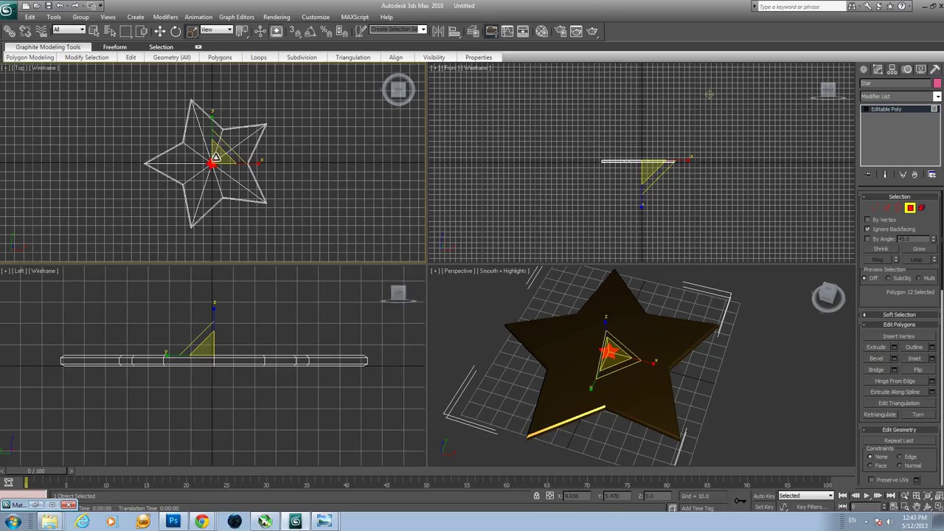
drag(216, 158, 283, 140)
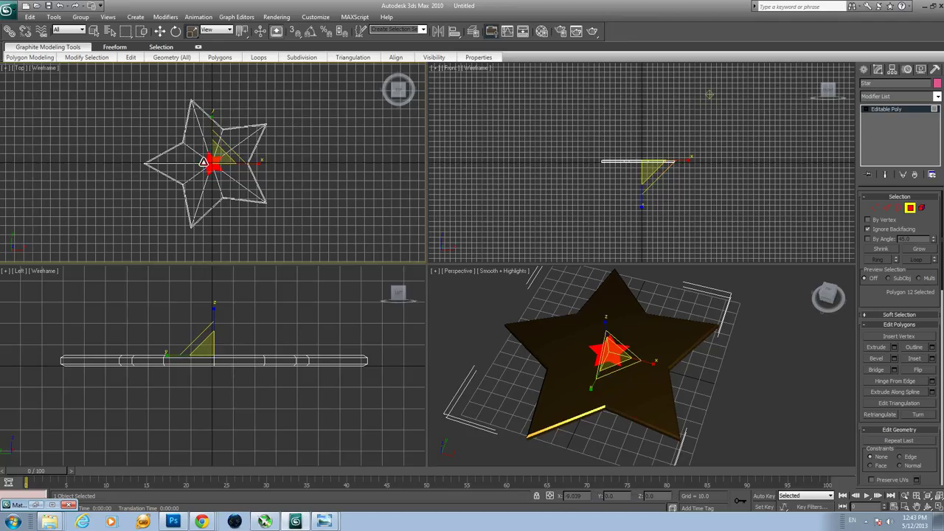
drag(215, 155, 196, 203)
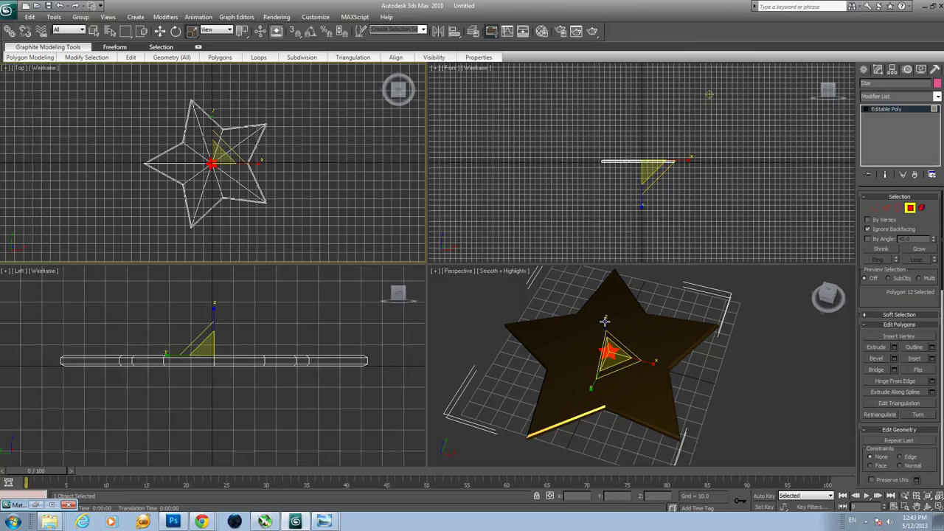
drag(250, 136, 218, 230)
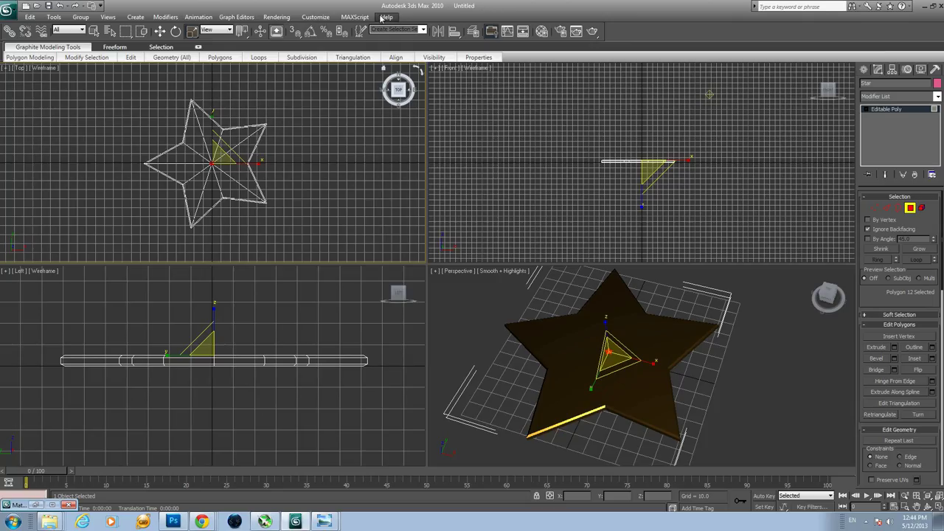
- Reselect the tiny centre face of the star
click(162, 32)
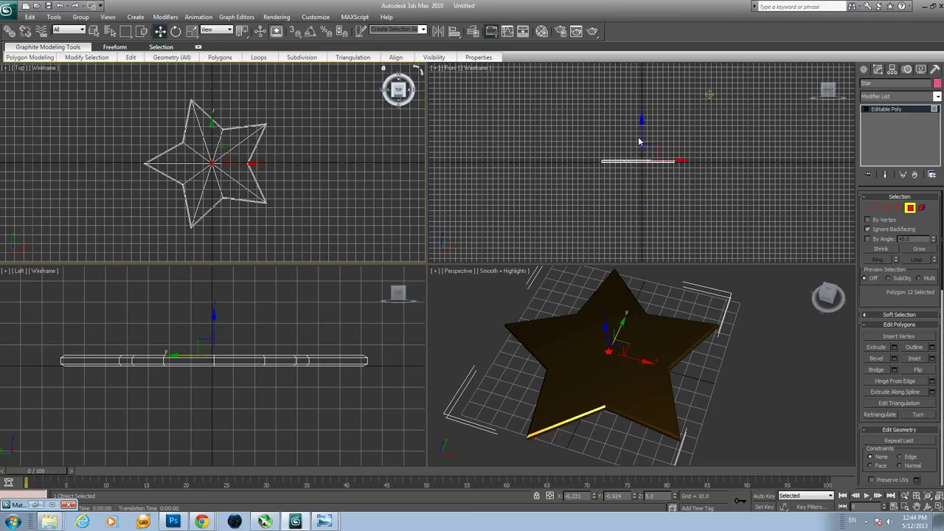
right_click(741, 146)
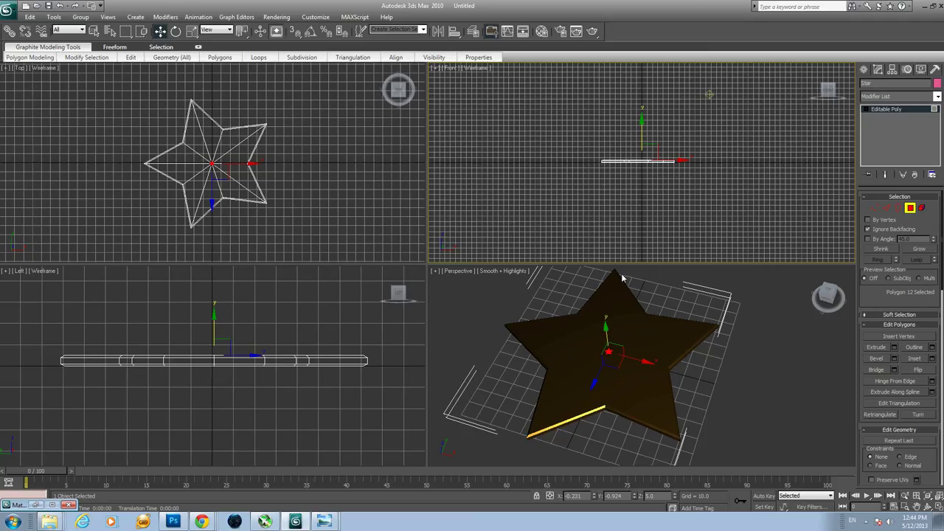
click(802, 147)
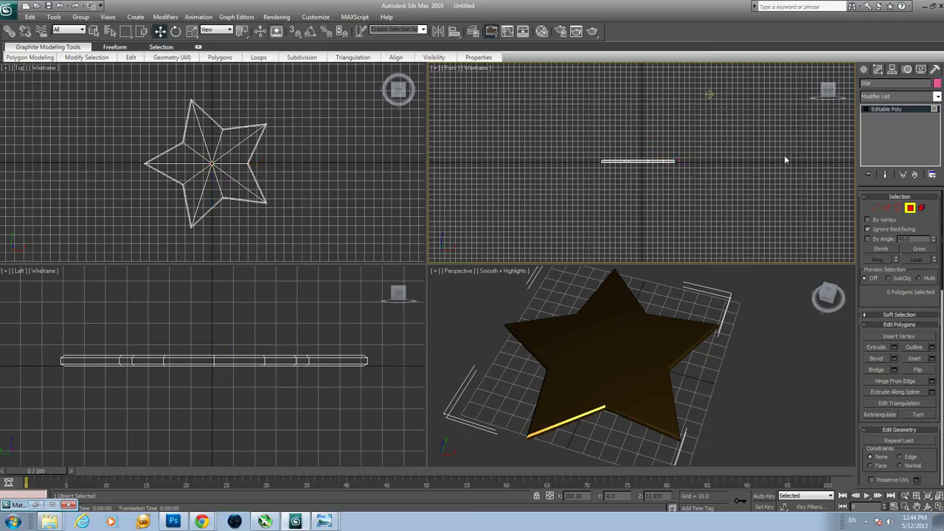
scroll(219, 166, up, 5)
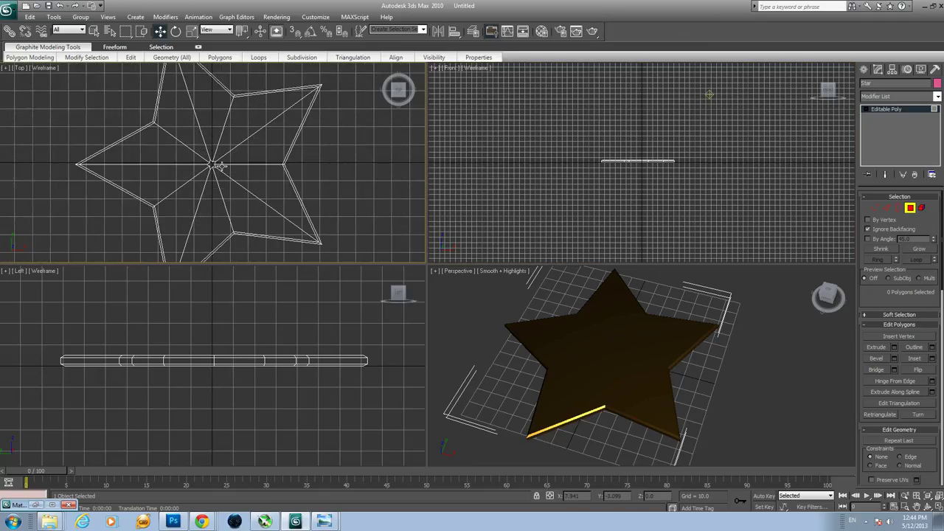
scroll(219, 166, up, 5)
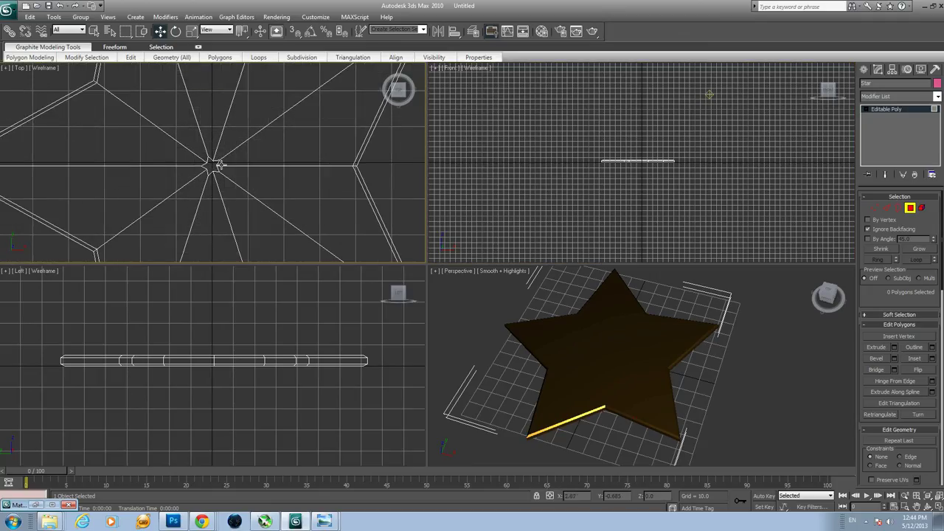
click(160, 33)
click(92, 32)
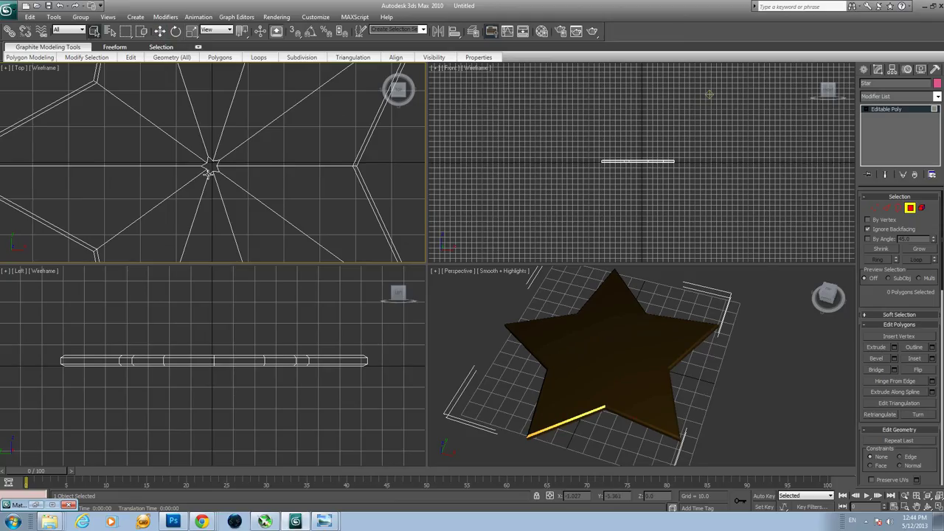
click(211, 166)
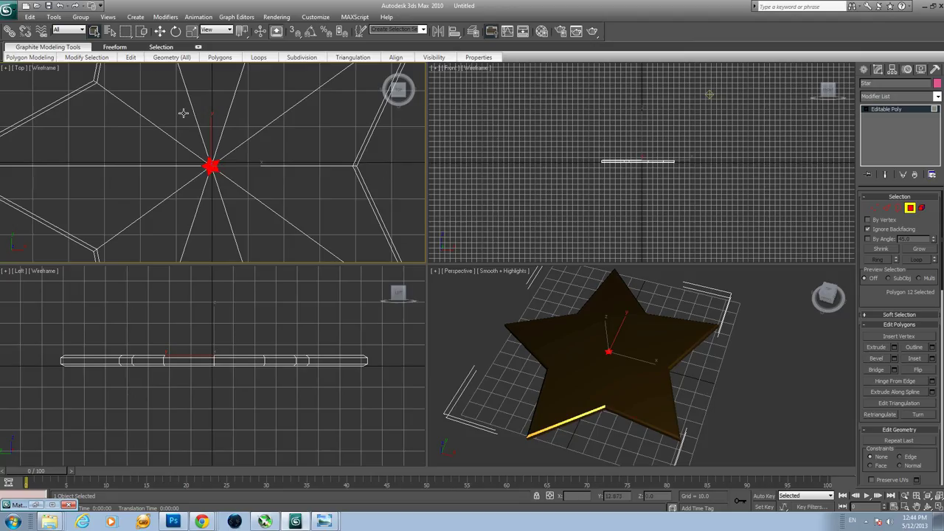
- In the zoomed-in Front view, move the centre face up along Y to form the peak
click(160, 32)
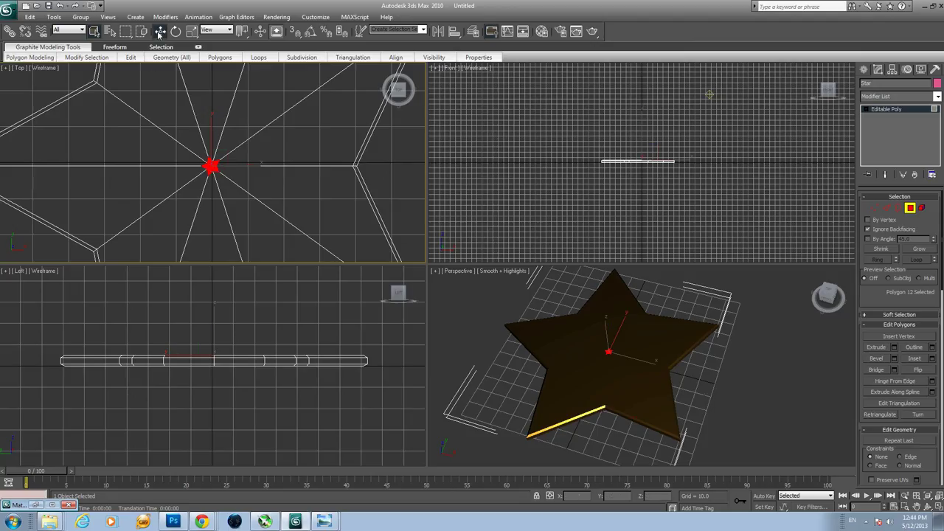
right_click(757, 147)
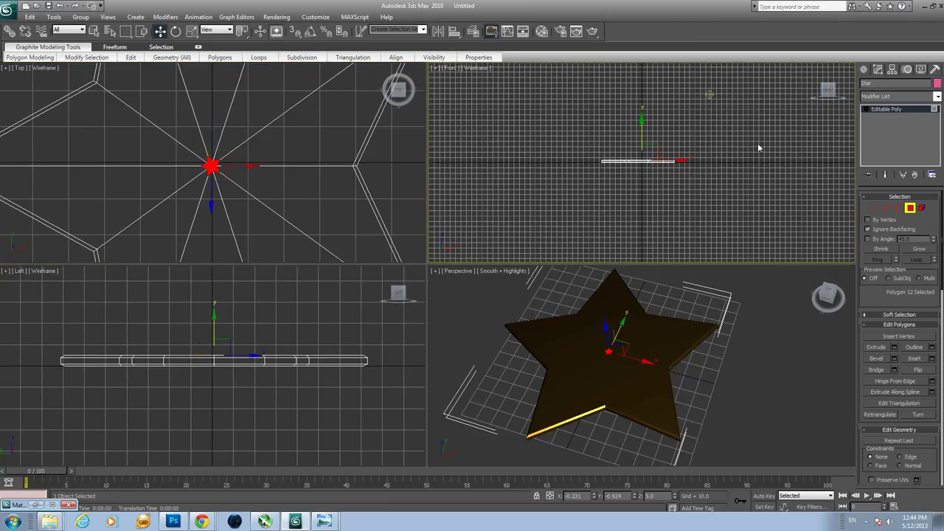
scroll(749, 162, up, 4)
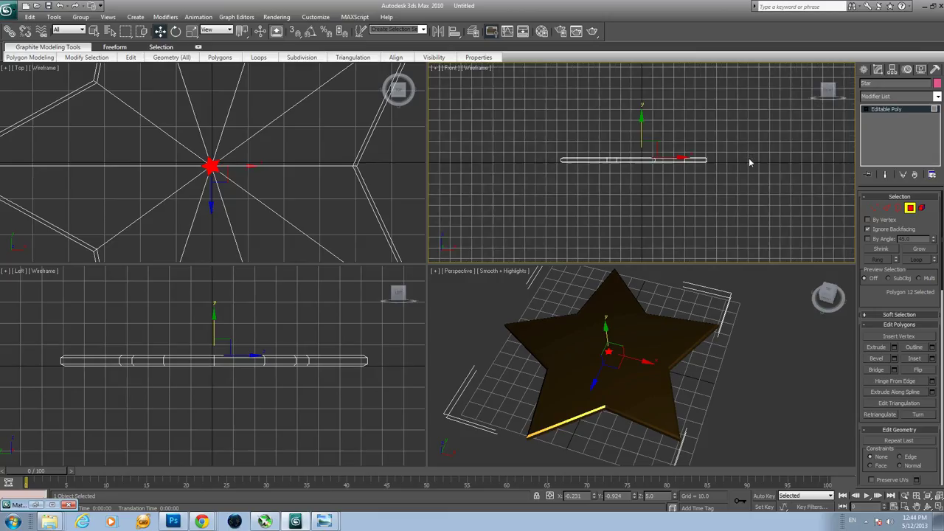
scroll(748, 162, up, 2)
scroll(748, 162, down, 4)
scroll(748, 162, up, 5)
scroll(749, 162, down, 3)
scroll(748, 162, up, 3)
scroll(749, 162, down, 3)
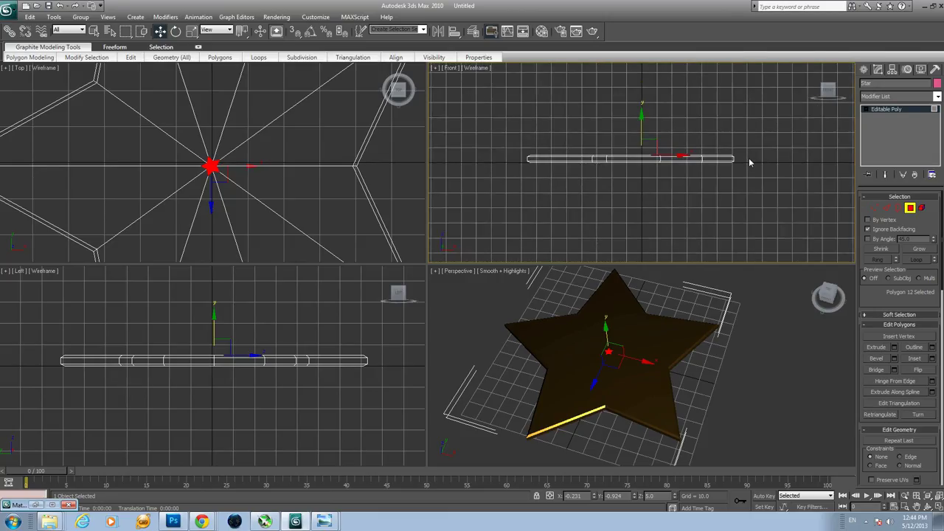
scroll(748, 162, up, 3)
scroll(748, 163, down, 4)
scroll(748, 162, up, 4)
scroll(748, 162, down, 4)
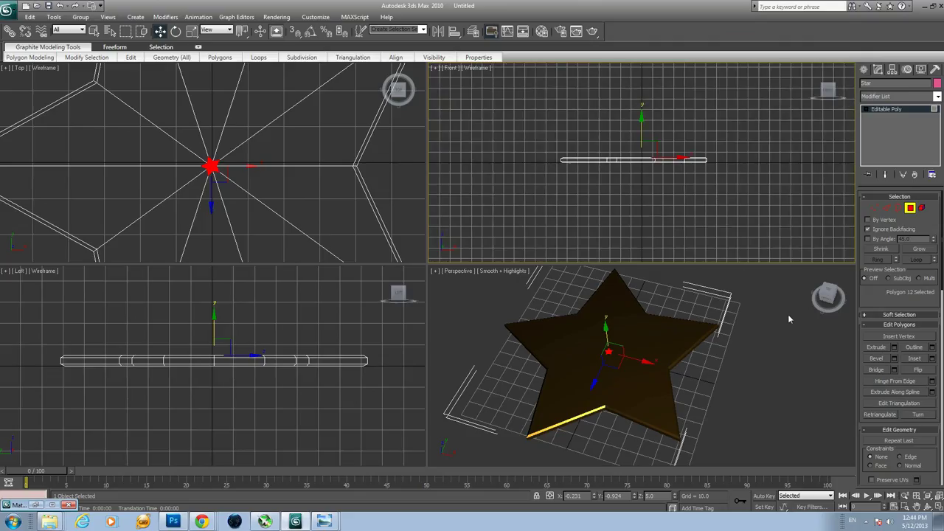
click(905, 499)
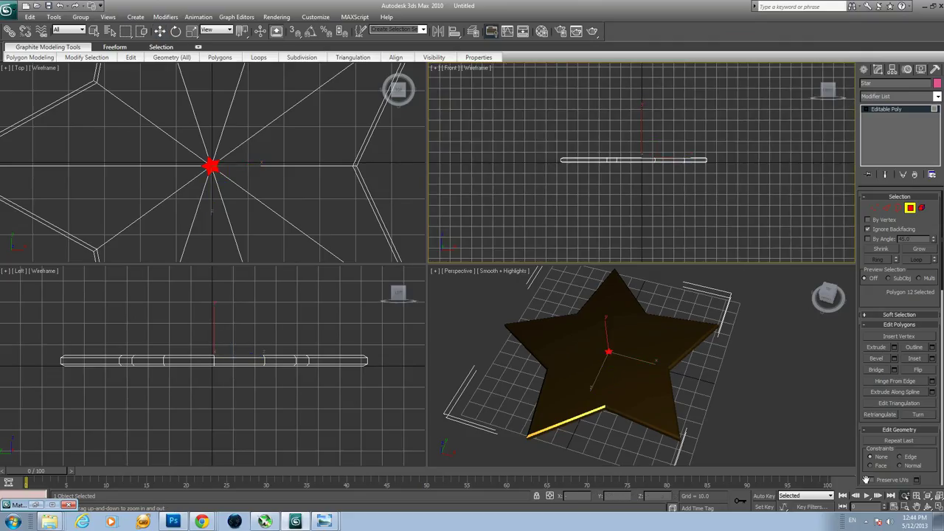
drag(657, 207, 684, 171)
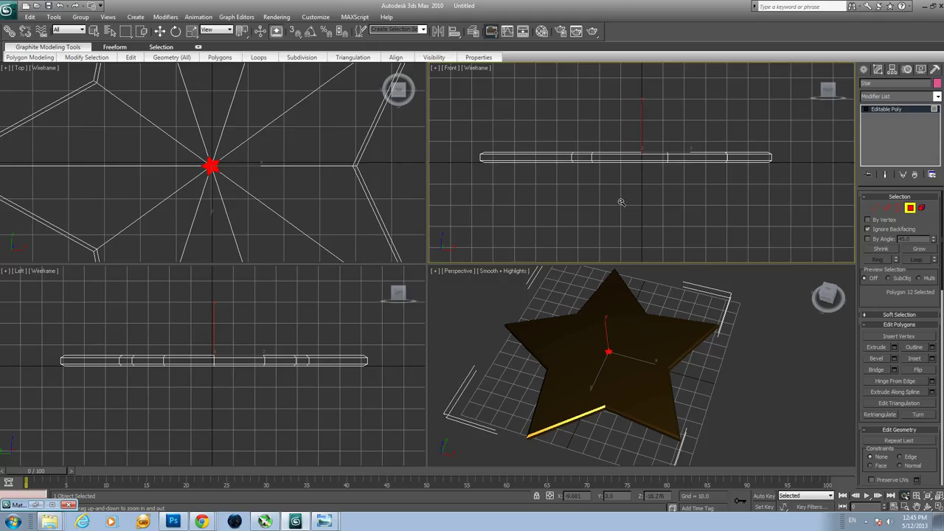
key(w)
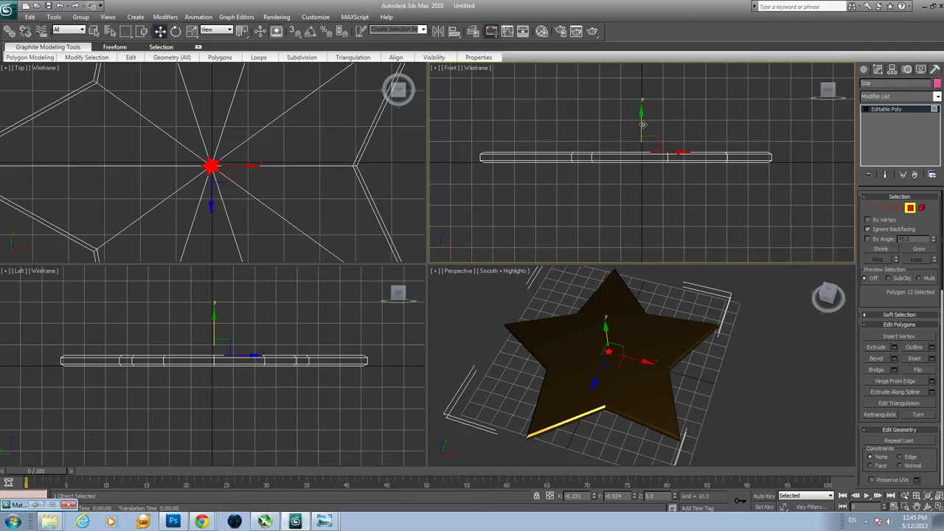
drag(641, 123, 641, 93)
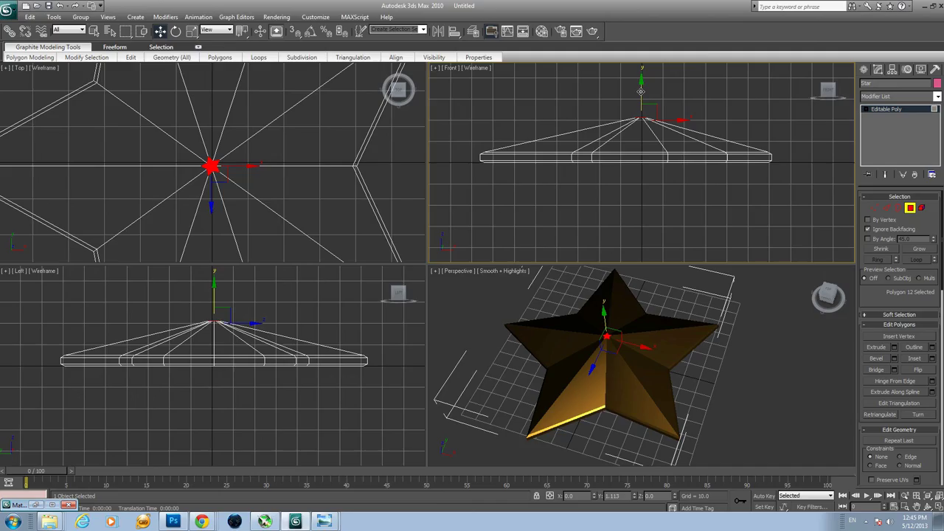
drag(641, 92, 642, 99)
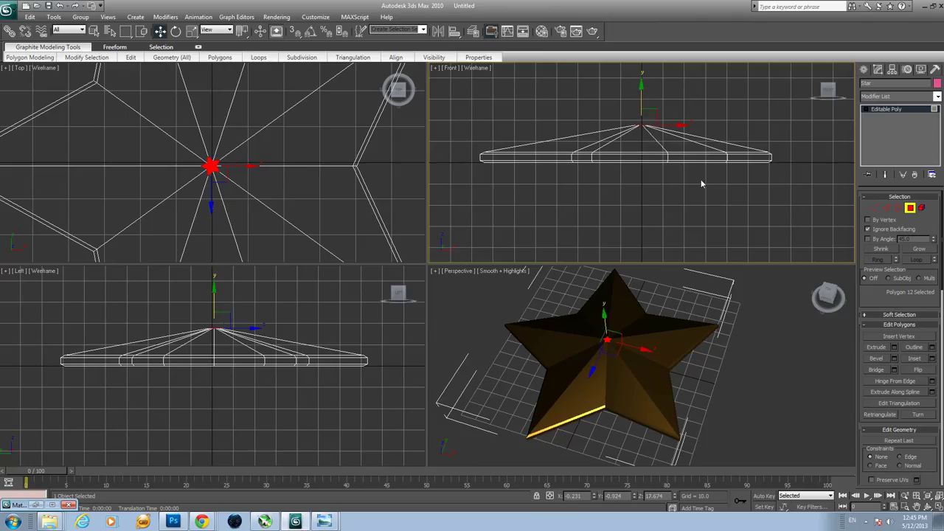
- Tilt the Perspective view to a lower angle and render the star on black
right_click(780, 376)
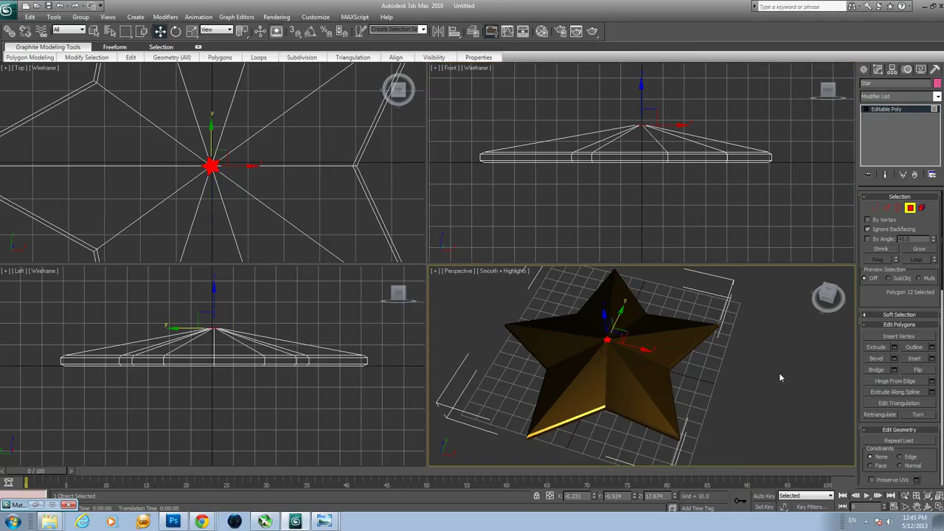
click(927, 508)
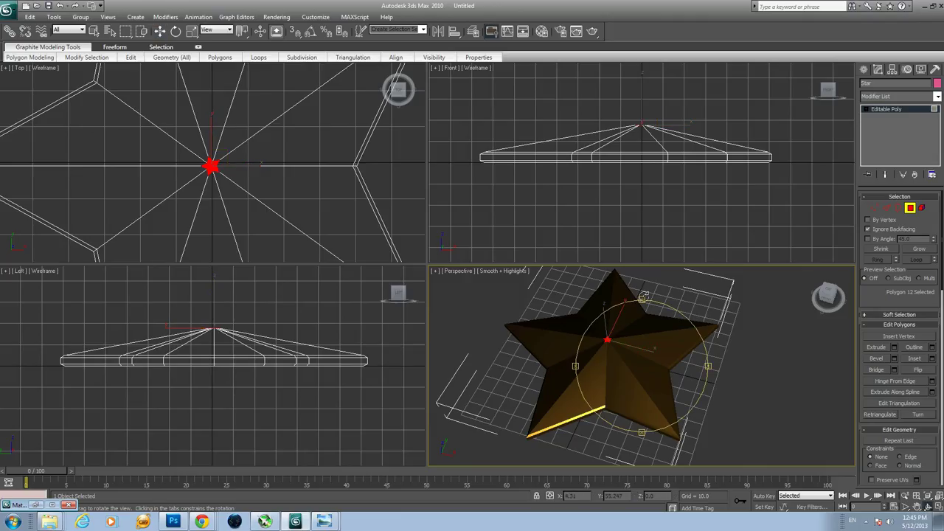
drag(644, 301, 684, 301)
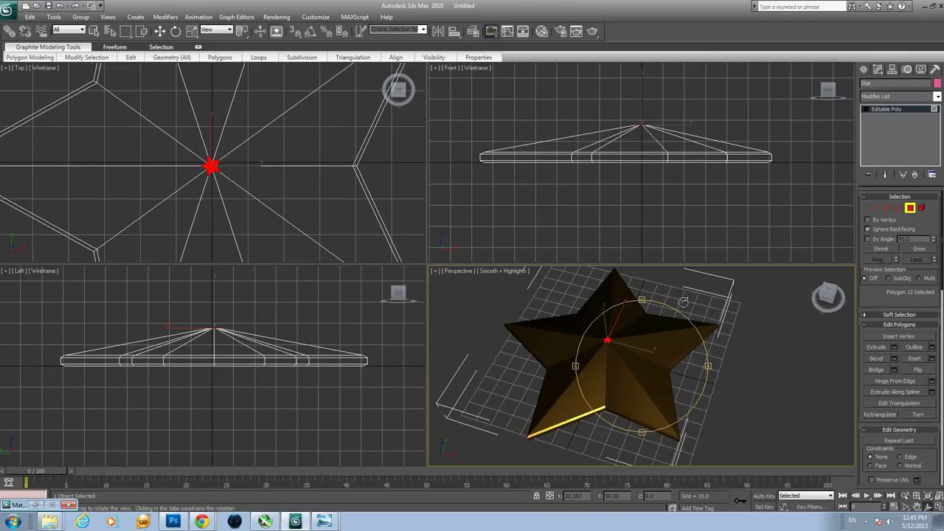
click(279, 17)
click(283, 28)
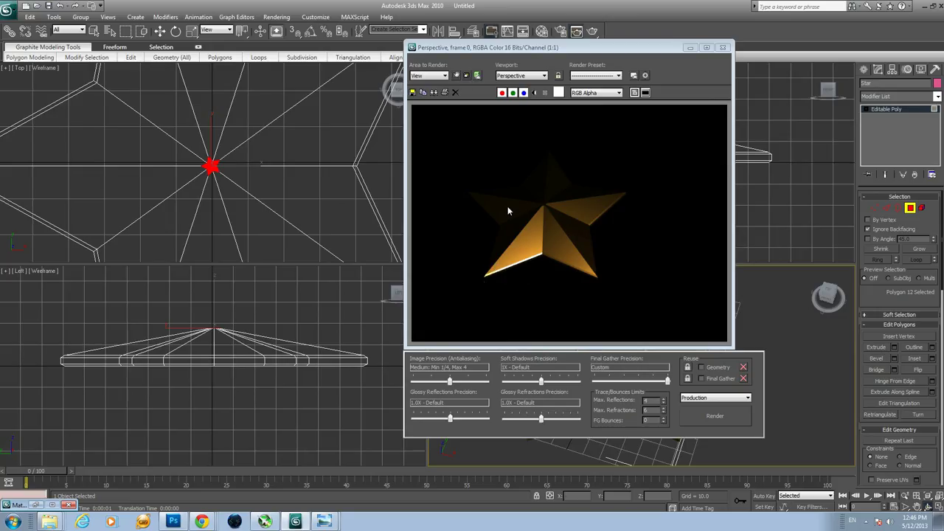
- Set the Environment background colour to near-white (243 grey)
click(723, 48)
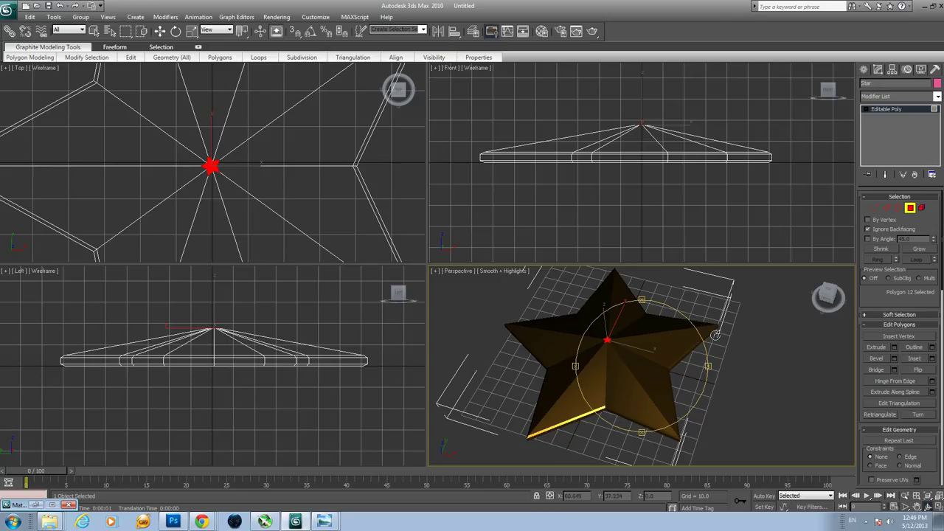
click(277, 18)
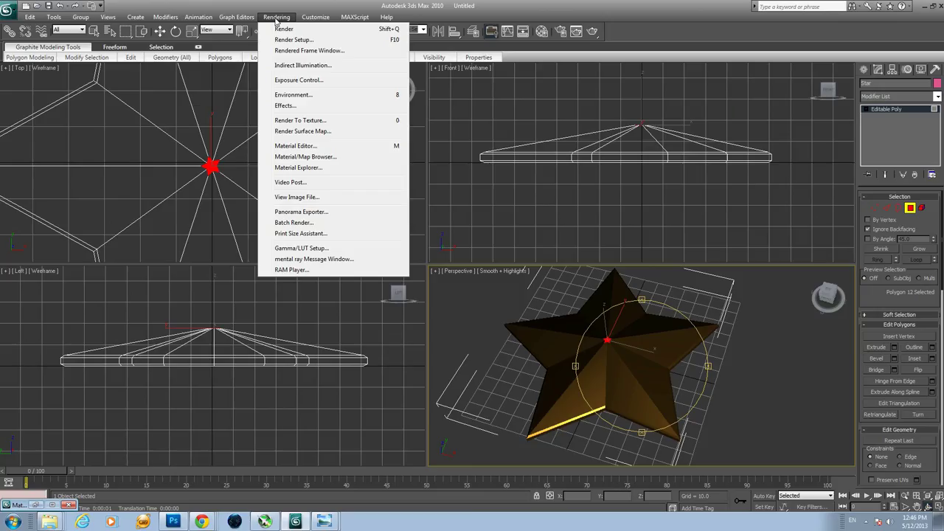
click(297, 95)
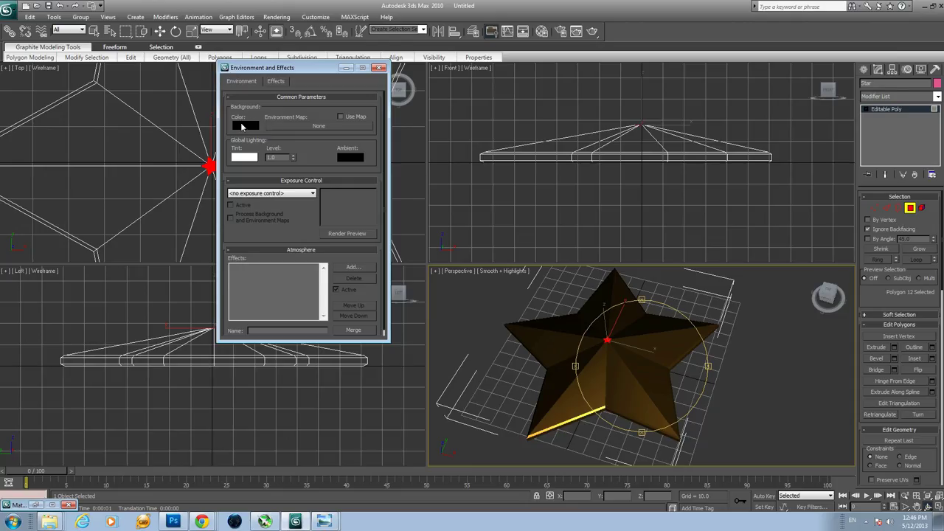
click(244, 126)
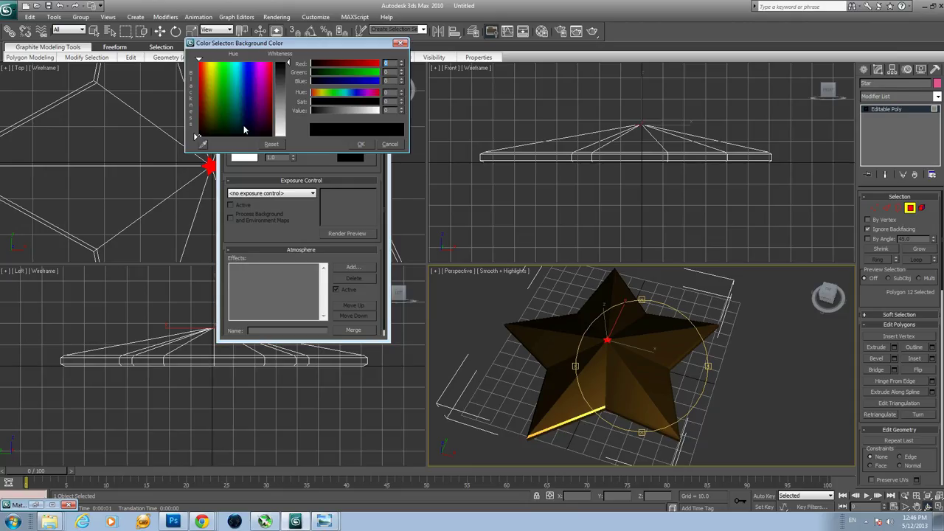
drag(282, 136, 281, 65)
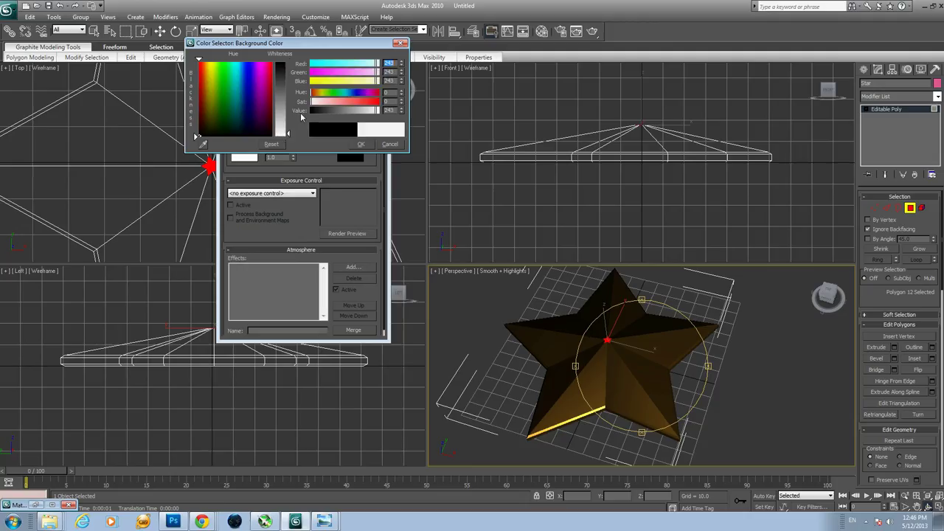
click(361, 144)
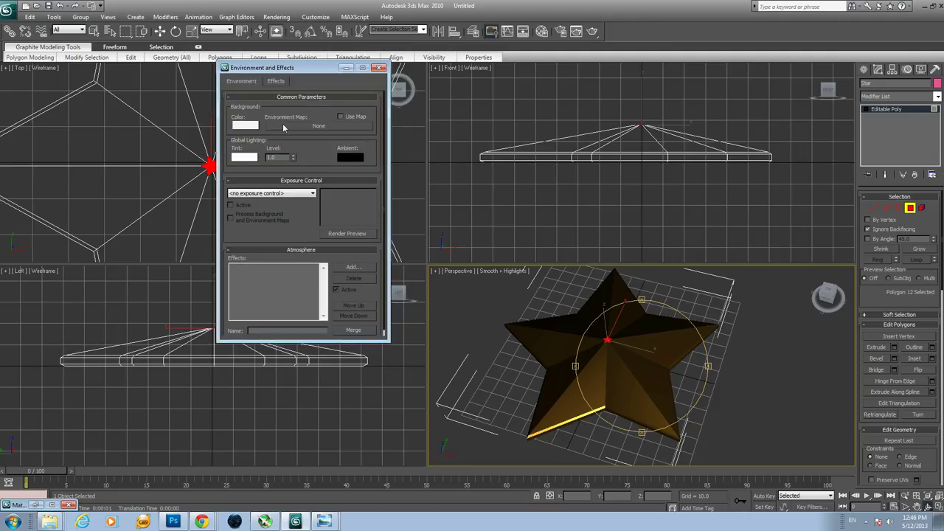
click(380, 68)
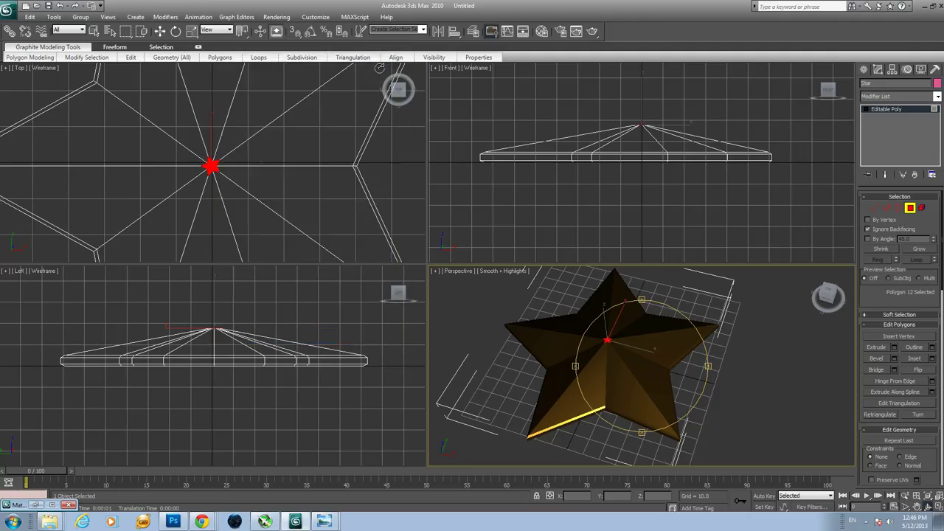
- Render the peaked copper star on the white background, review it, and close the frame
click(277, 16)
click(292, 30)
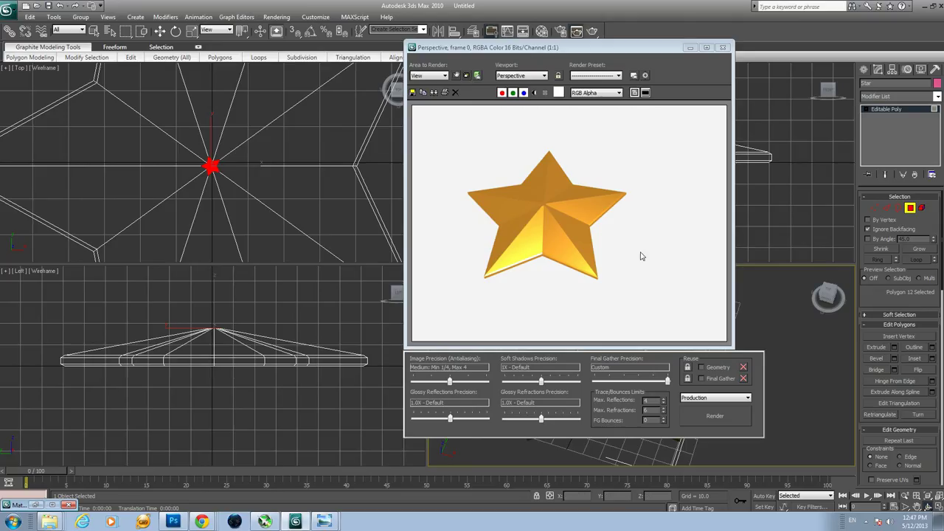
click(723, 47)
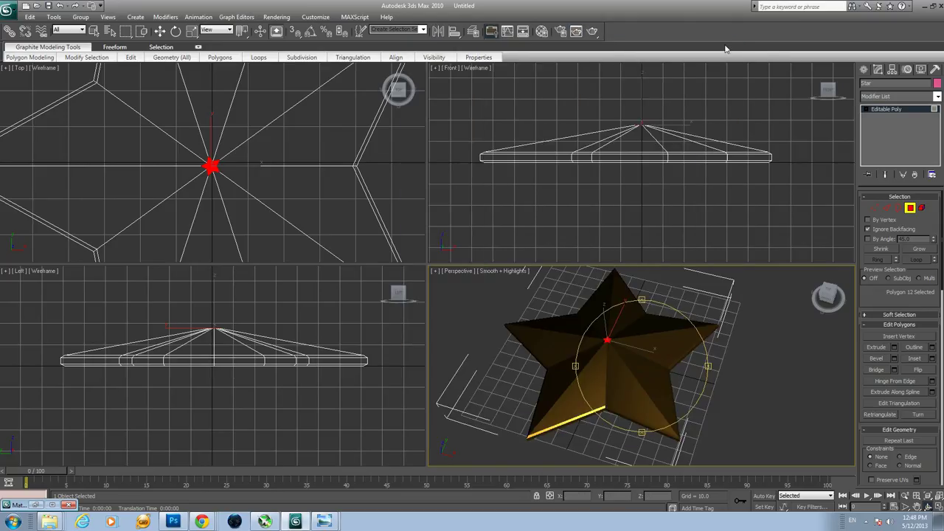
- Set the Environment background back to black and render the star against it
click(278, 18)
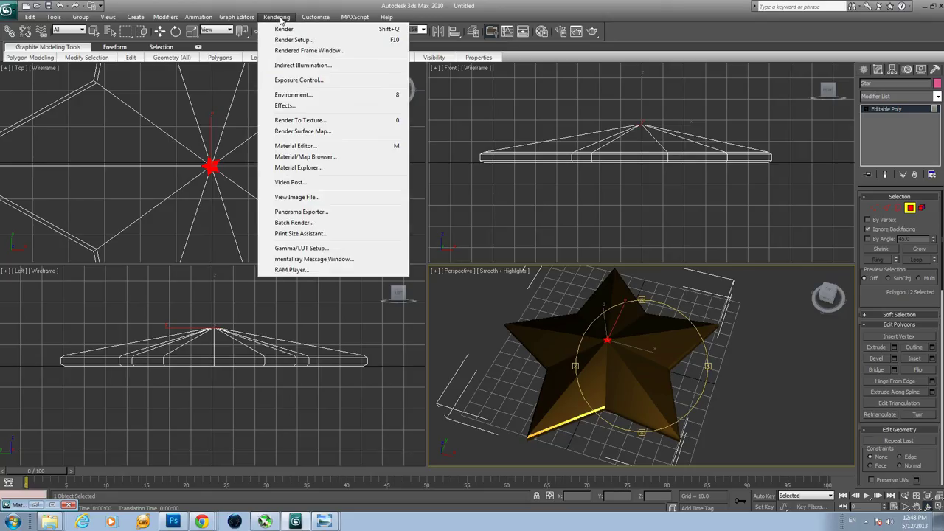
click(280, 94)
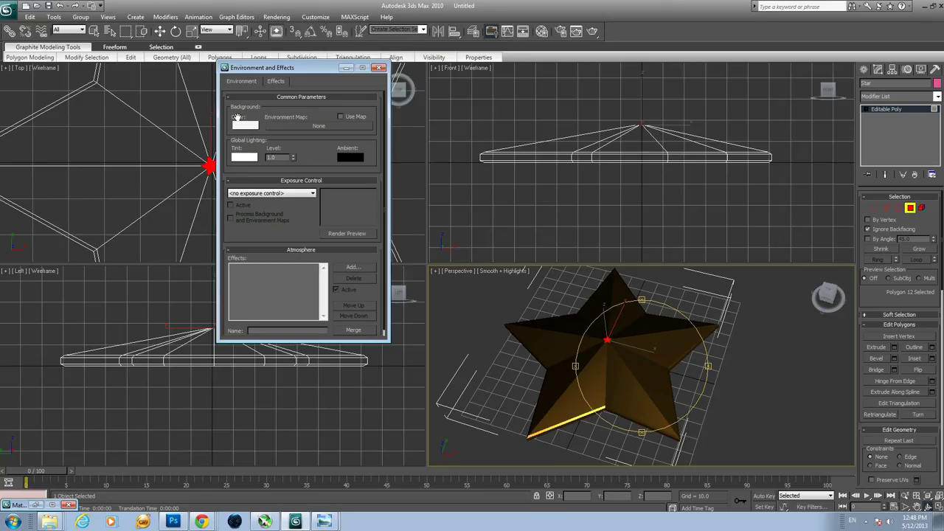
click(244, 126)
click(280, 67)
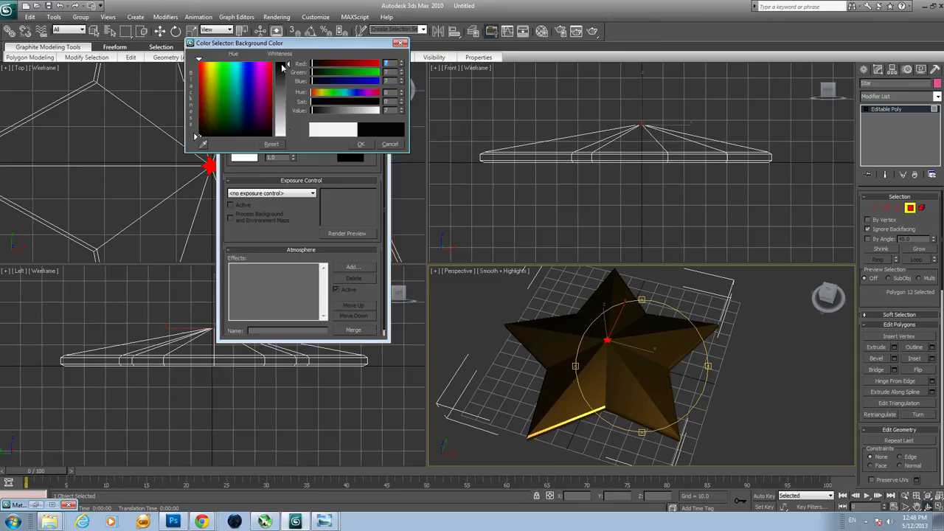
click(359, 145)
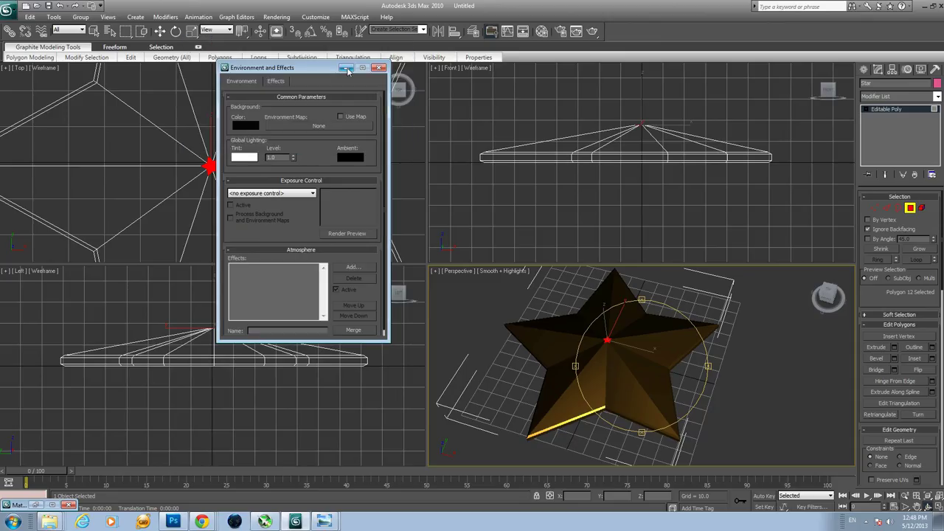
click(383, 62)
key(shift+q)
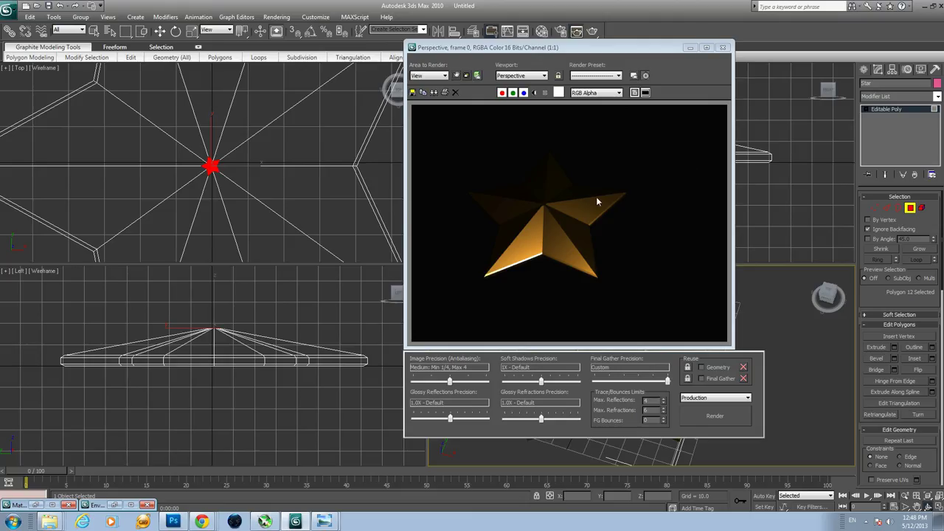
click(722, 48)
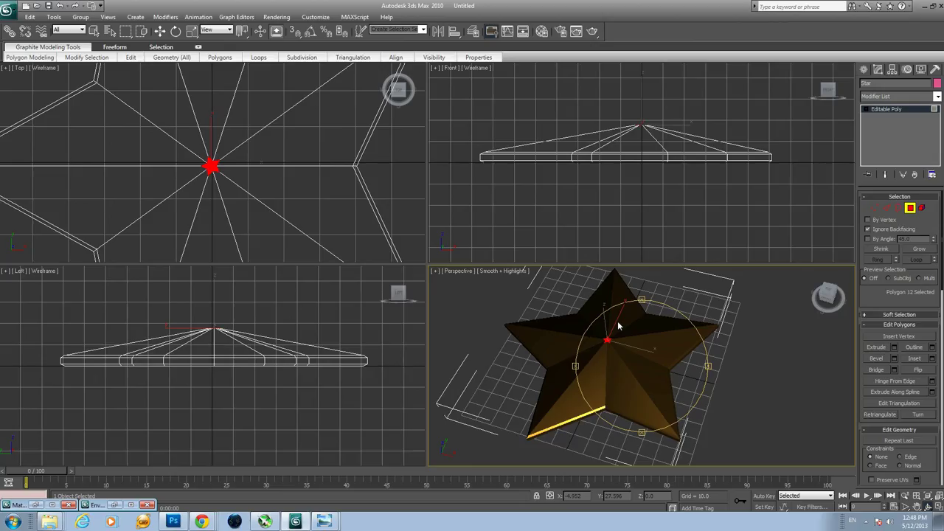
- Leave Polygon sub-object mode for object level and reselect the whole star
click(892, 109)
click(893, 108)
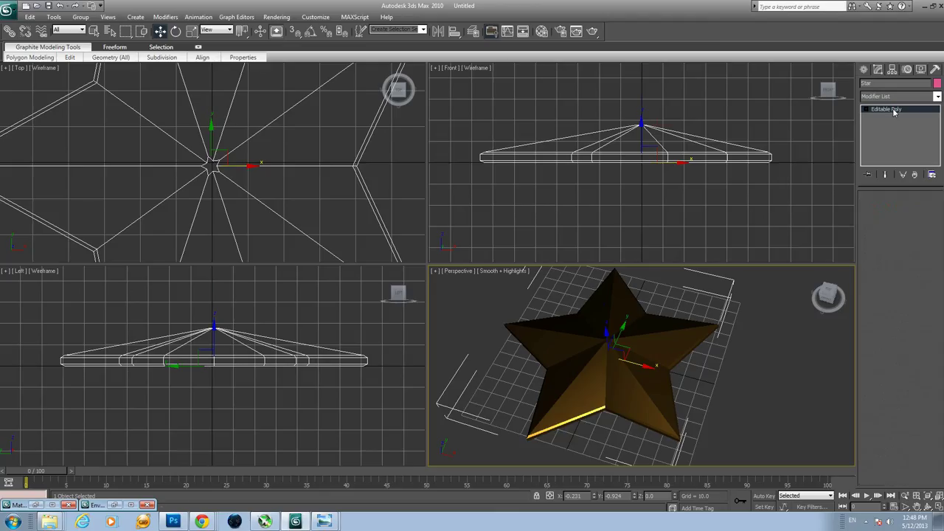
click(892, 109)
click(894, 109)
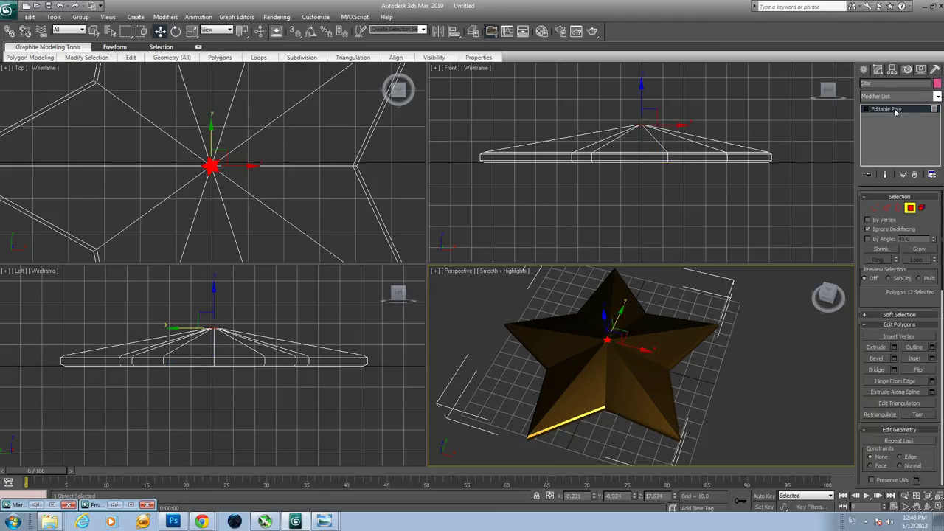
click(894, 109)
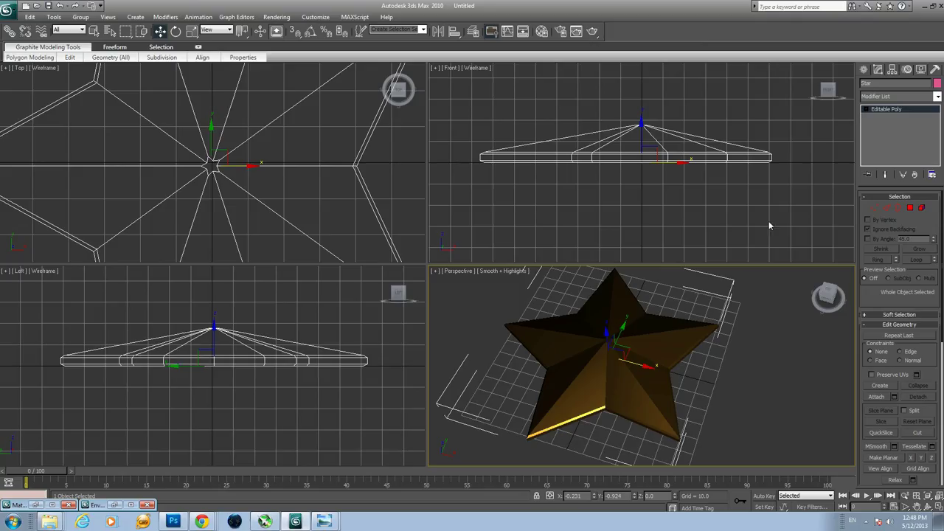
click(912, 210)
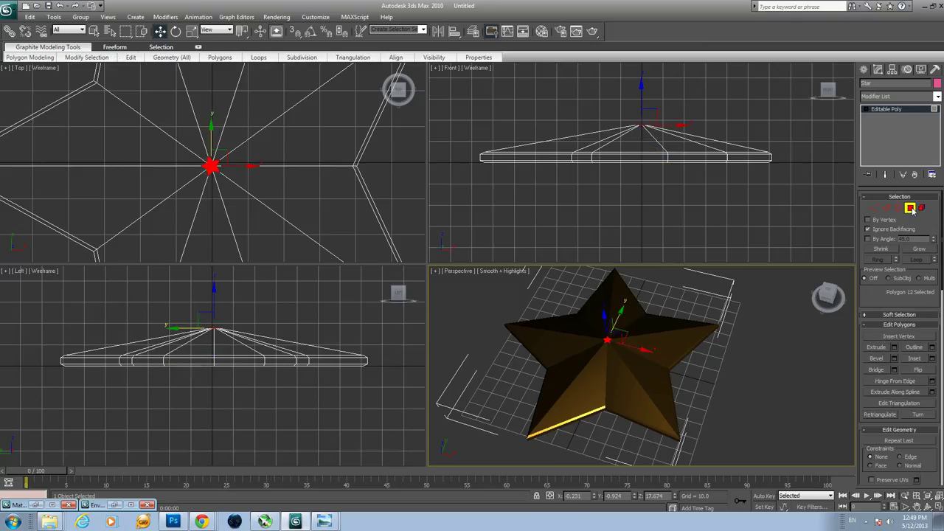
click(874, 208)
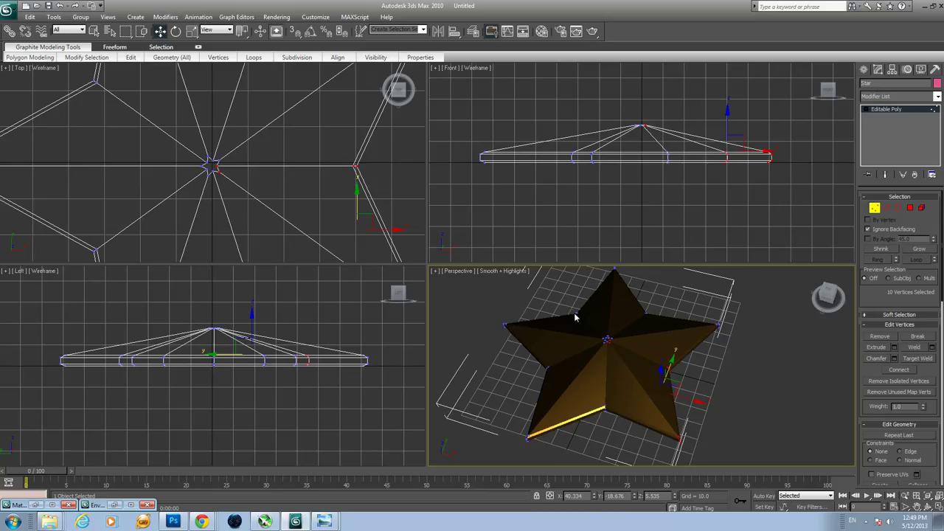
click(910, 209)
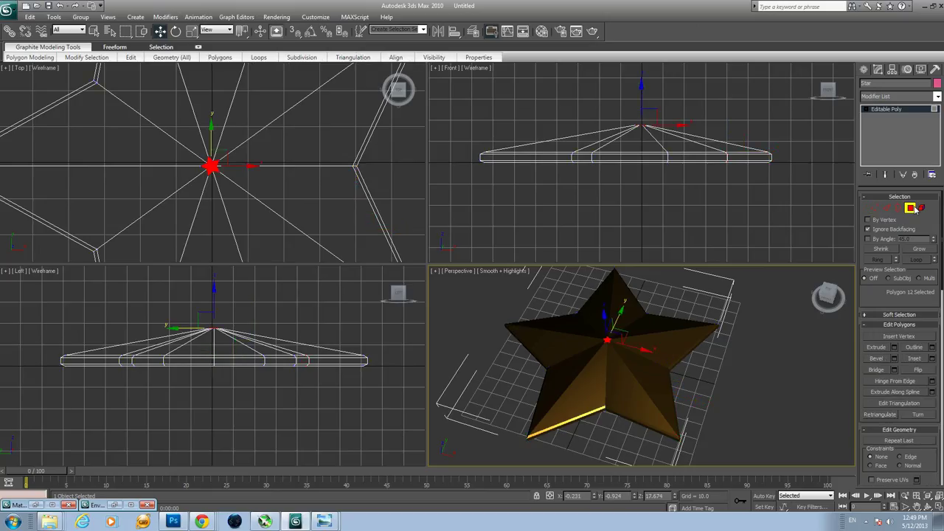
click(890, 109)
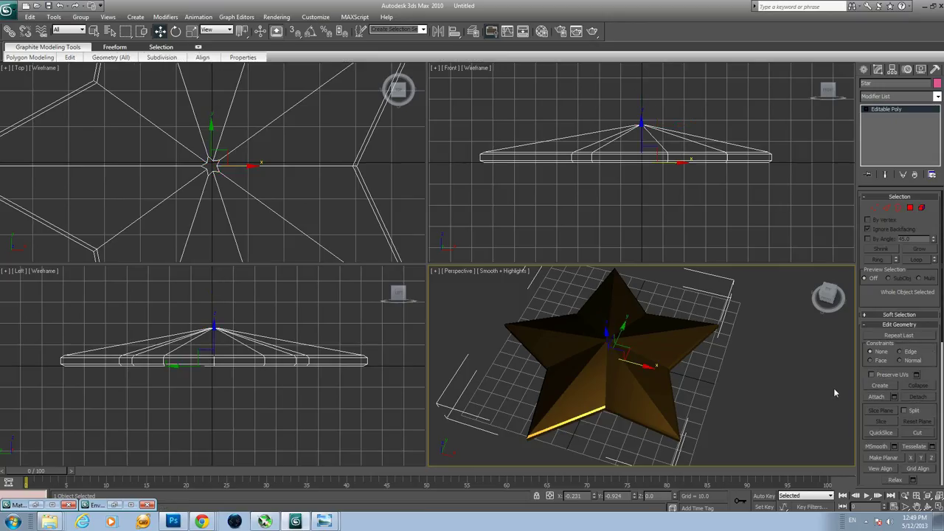
click(843, 412)
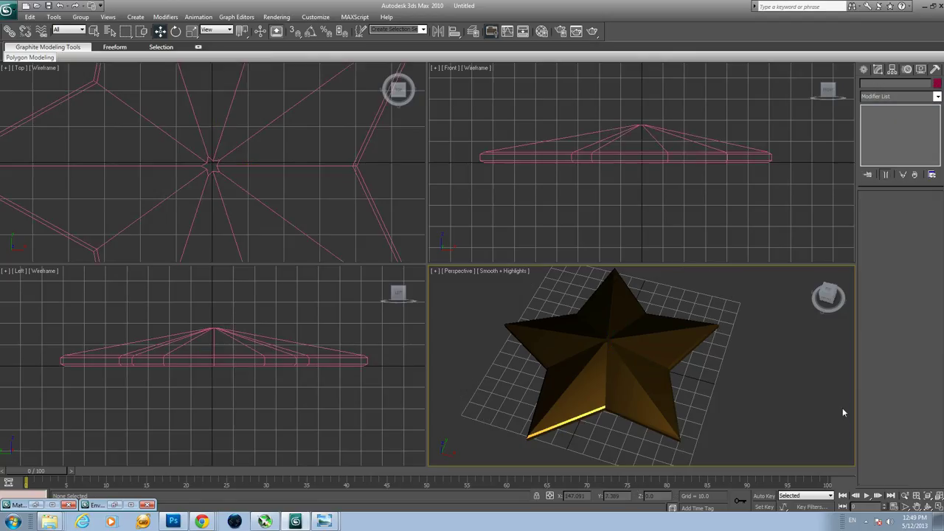
click(624, 351)
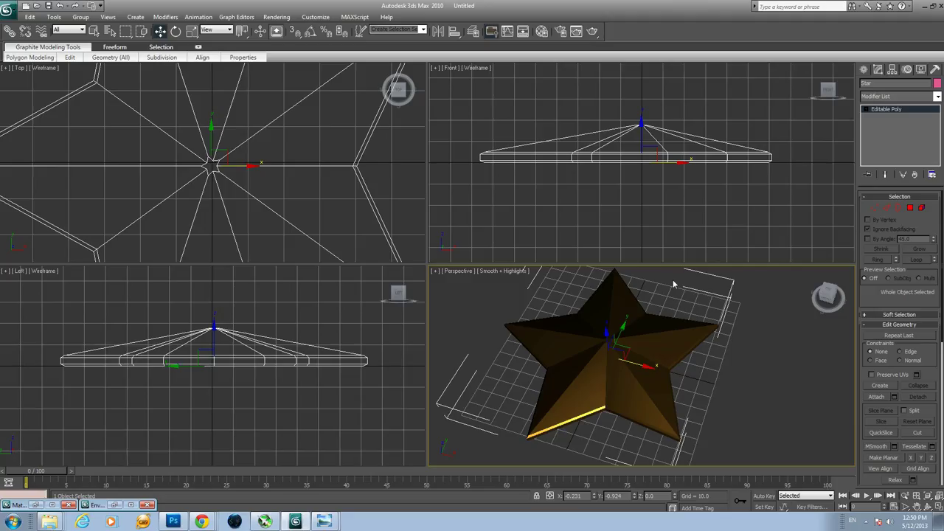
- Zoom out the Front view and place an mr Area Omni light above the star
right_click(743, 123)
scroll(743, 124, down, 5)
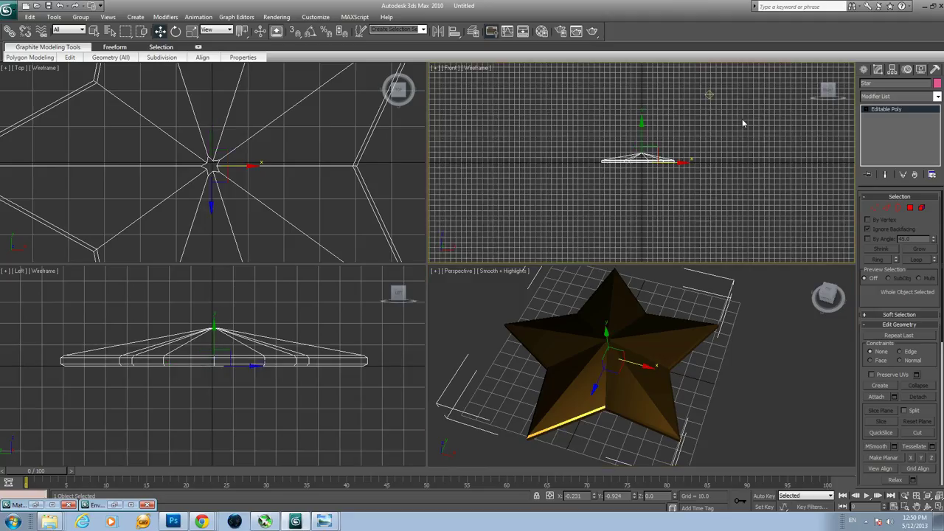
scroll(742, 123, down, 2)
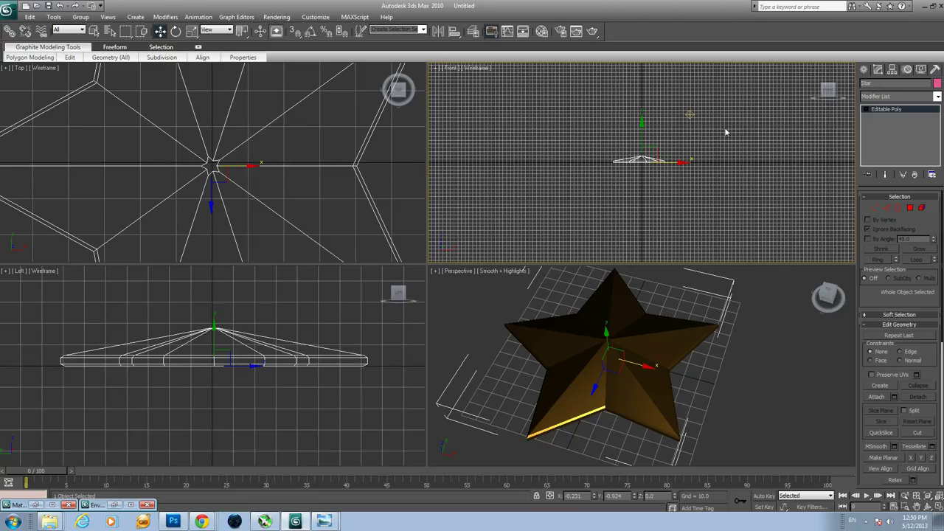
click(863, 69)
click(890, 85)
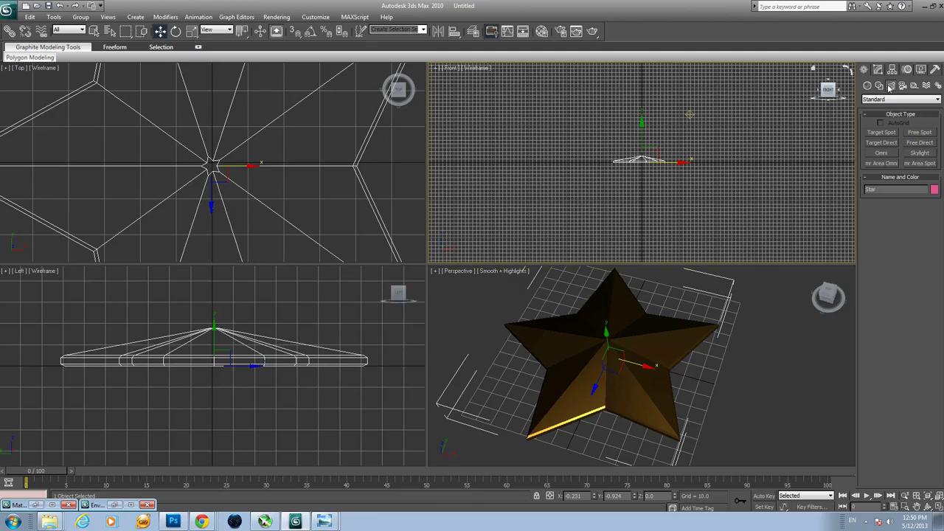
click(882, 163)
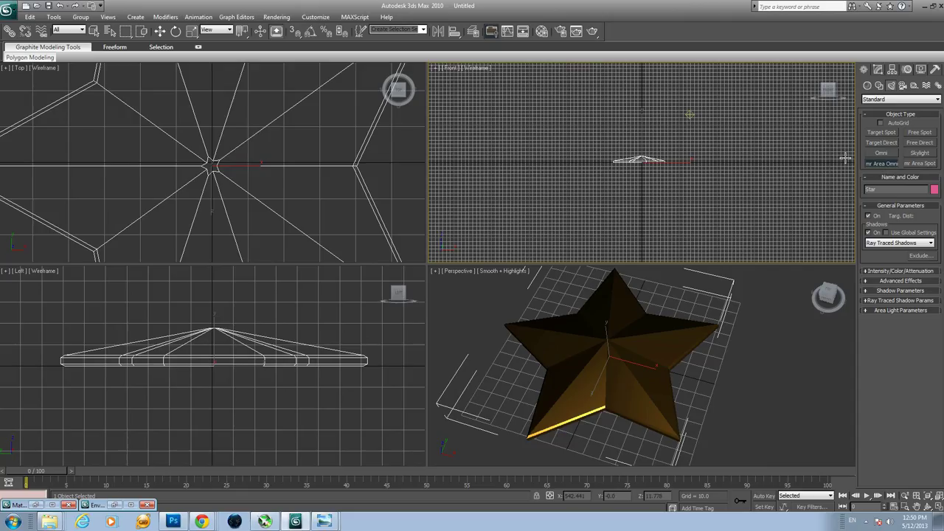
click(601, 90)
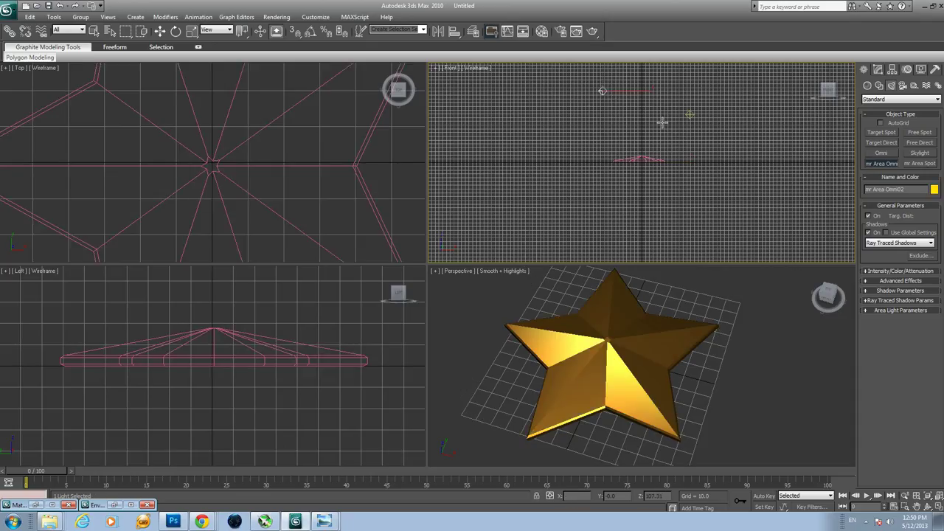
right_click(713, 388)
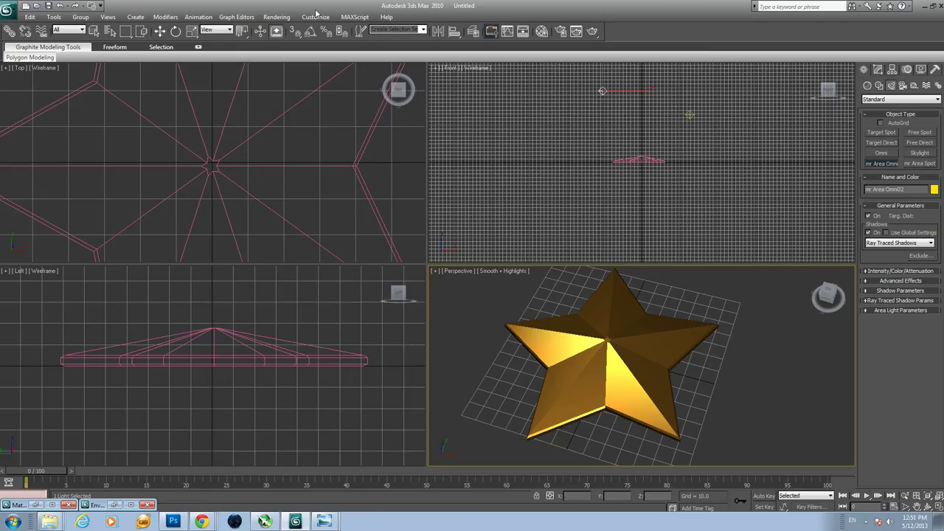
click(276, 18)
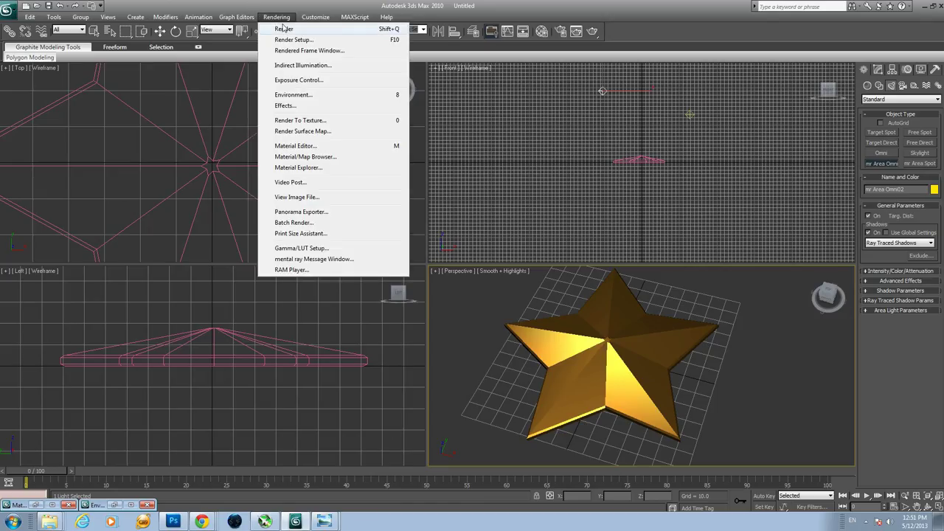
click(283, 29)
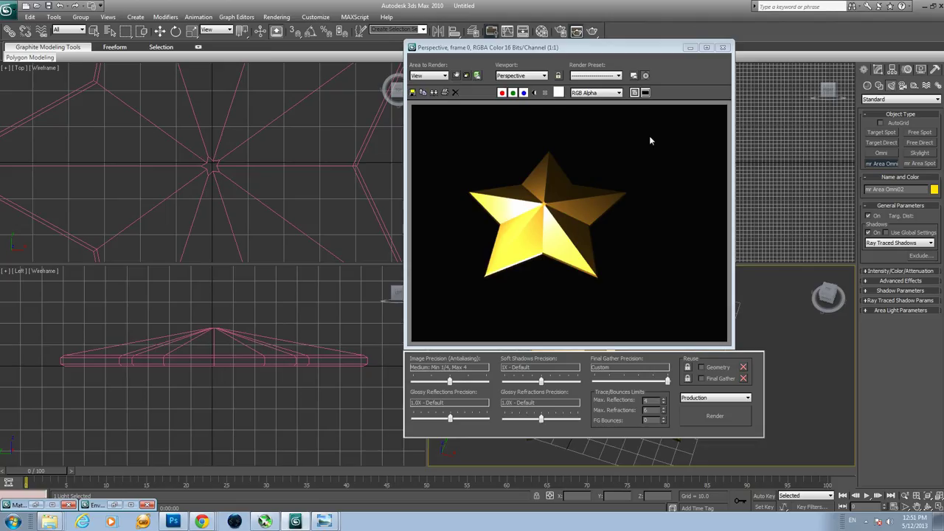
click(722, 47)
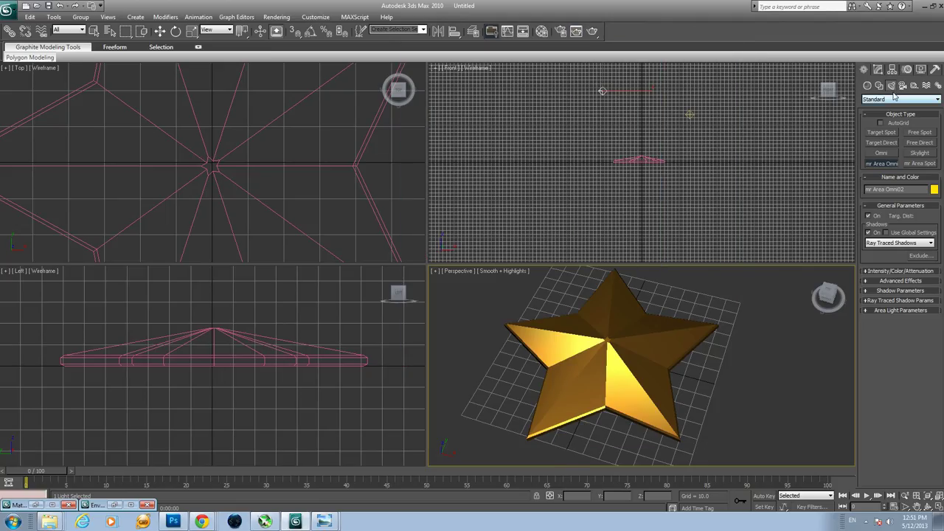
- Set the area light's Multiplier to 1.0
click(877, 70)
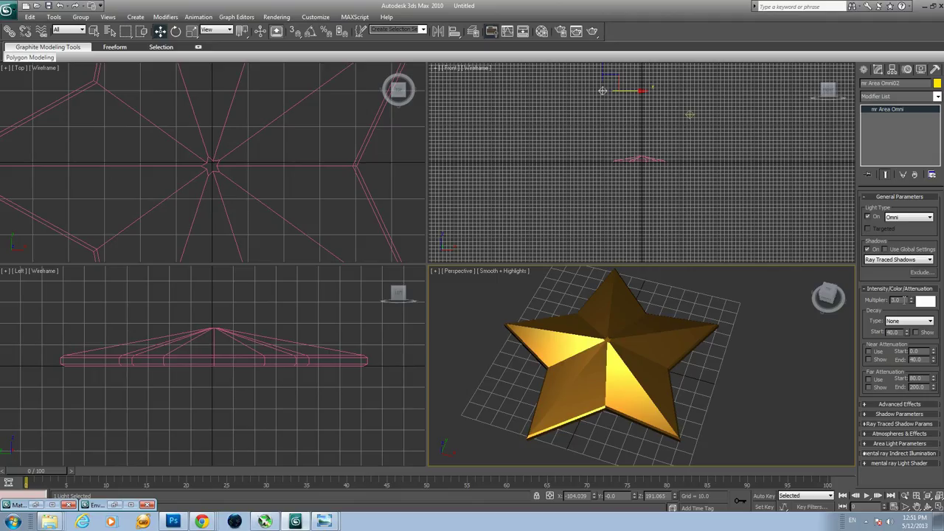
double_click(901, 300)
text(1)
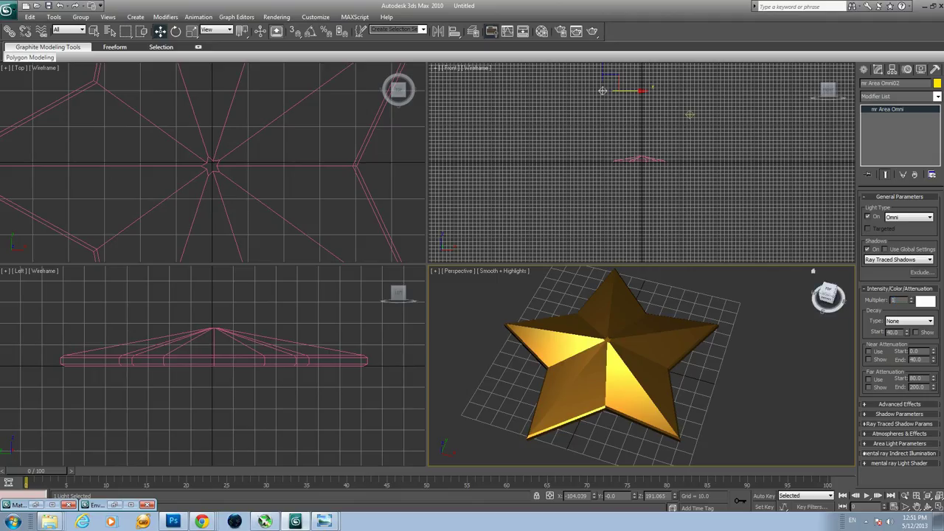
key(Return)
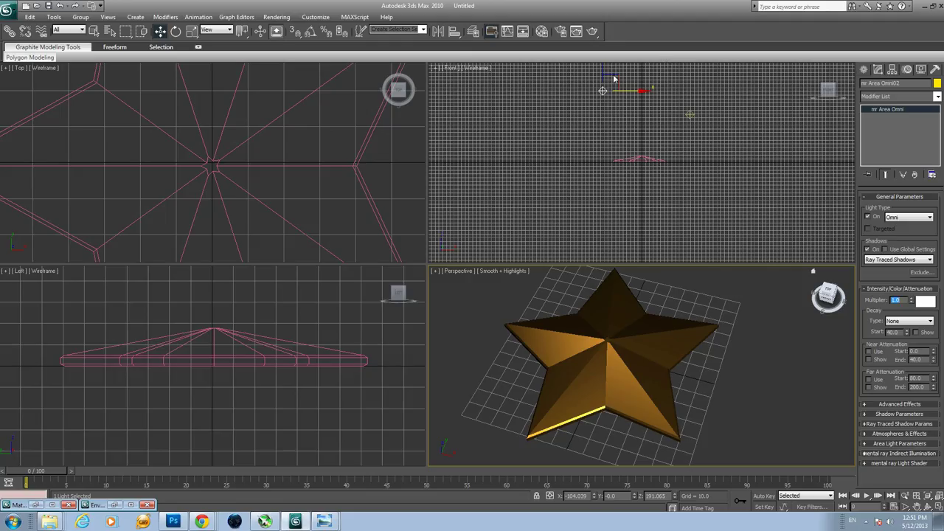
- Zoom out the Top view and move the light along X over the star's centre
right_click(303, 195)
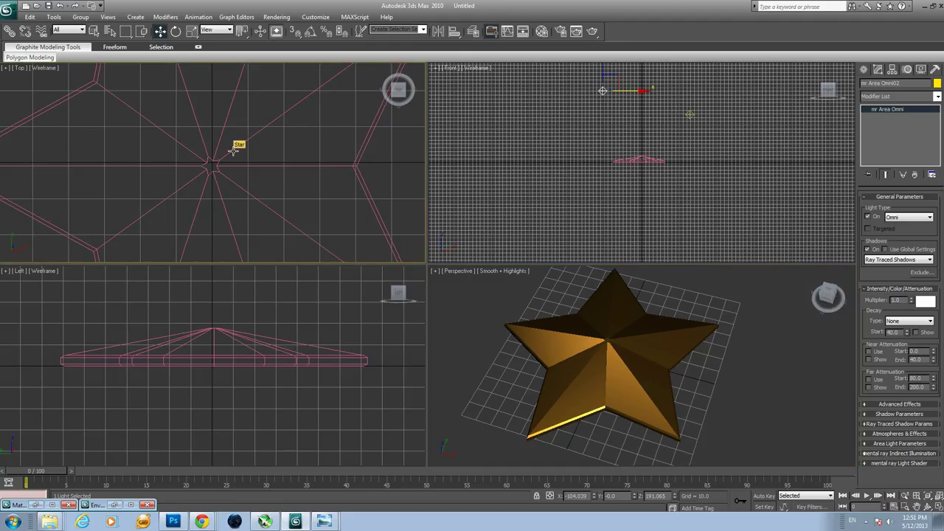
click(904, 497)
drag(288, 152, 296, 255)
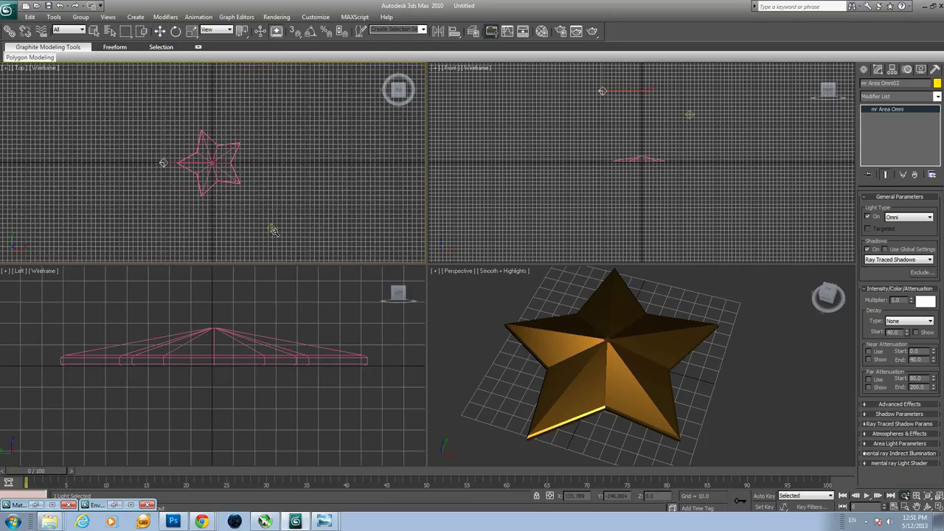
right_click(319, 129)
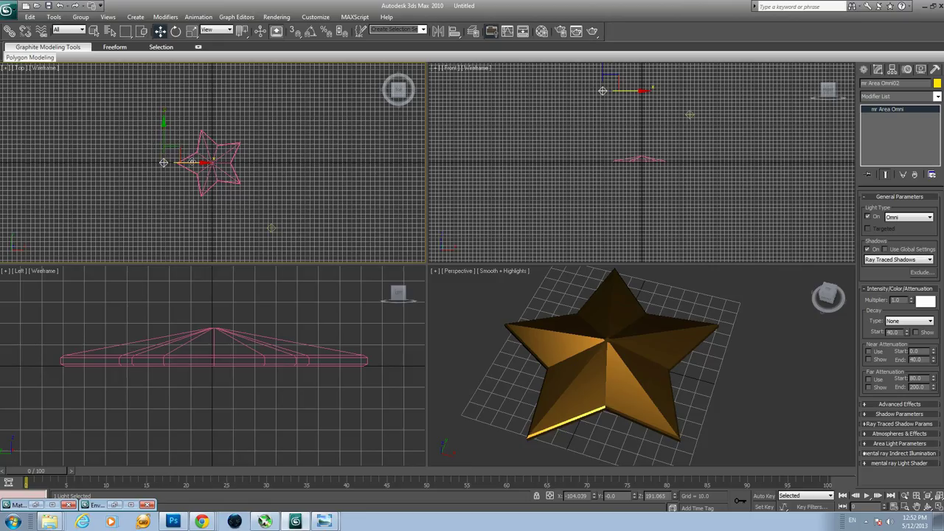
drag(193, 162, 204, 161)
drag(185, 162, 211, 163)
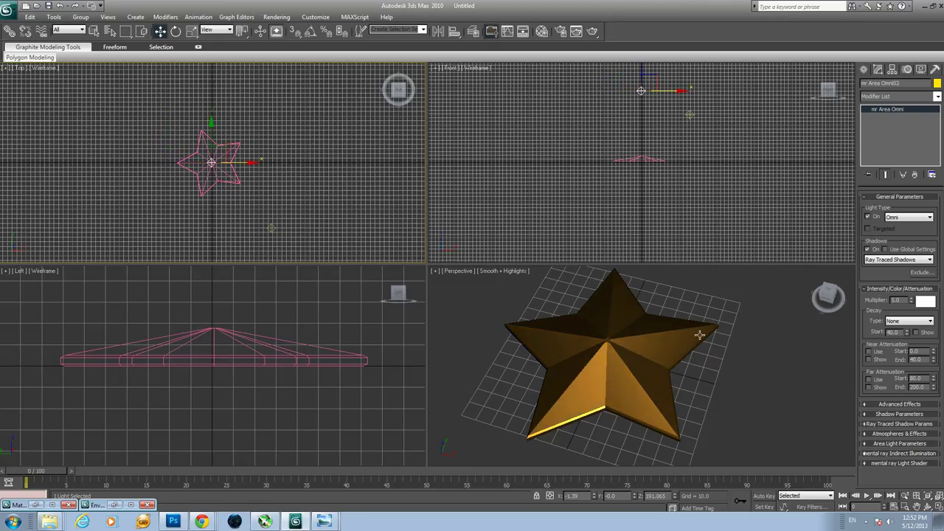
right_click(776, 369)
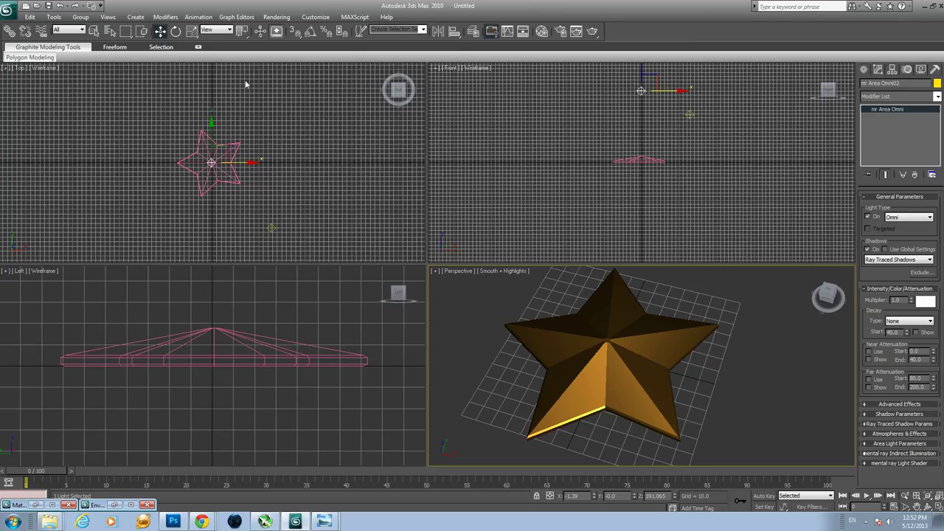
click(276, 17)
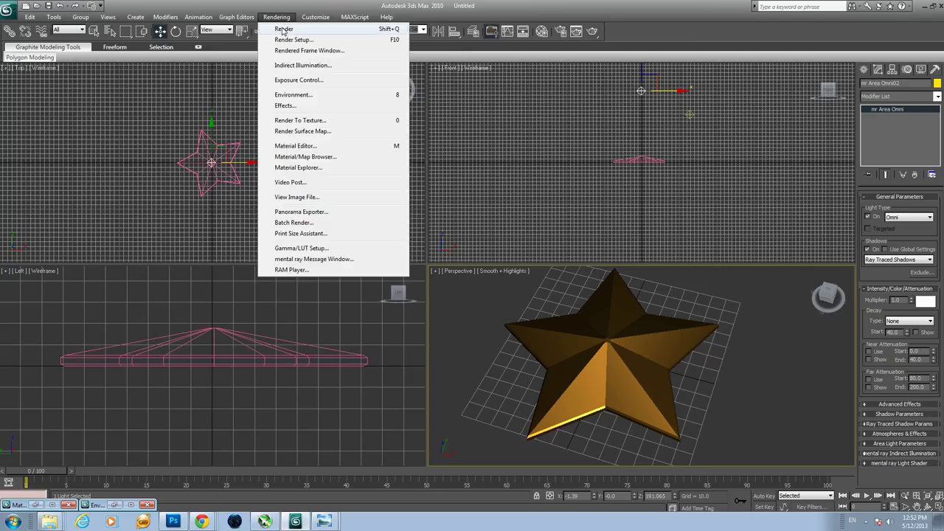
- Test-render the star, then move the light beyond the star's top point in the Top view
click(283, 29)
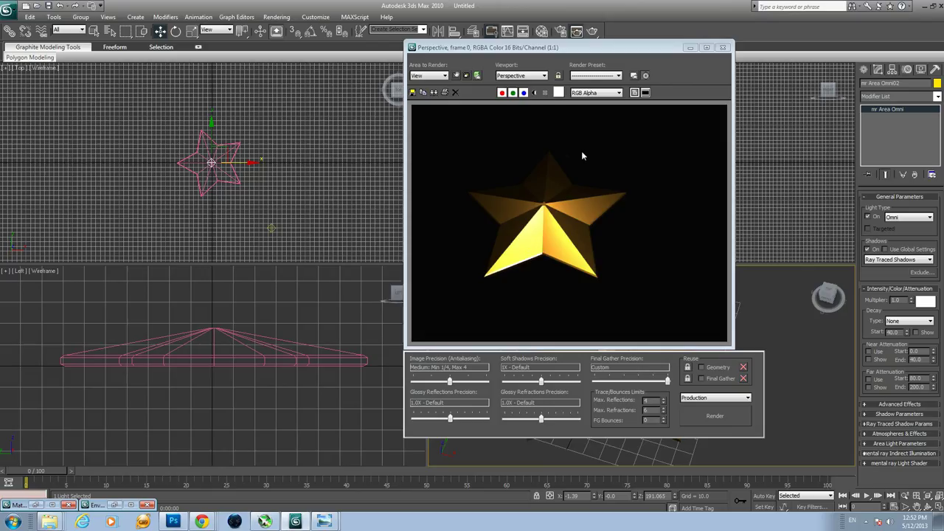
click(723, 47)
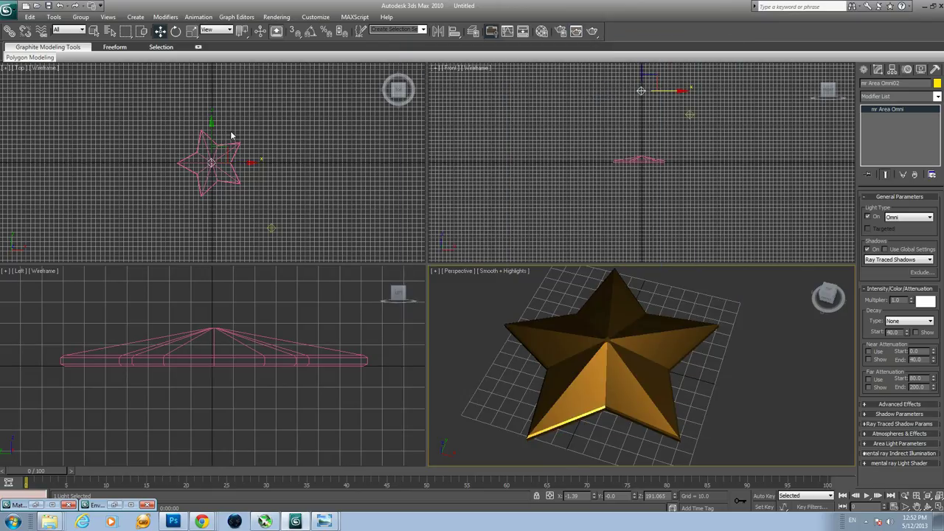
drag(212, 132, 211, 114)
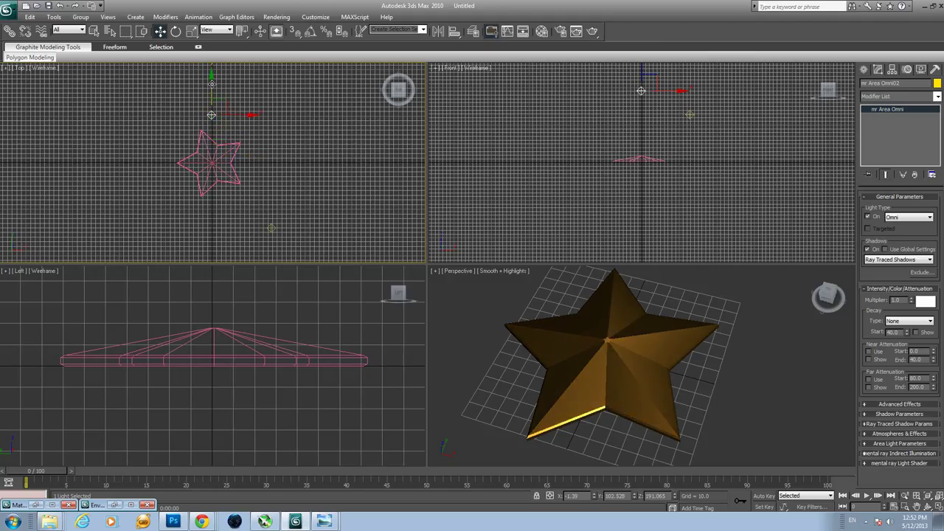
right_click(742, 378)
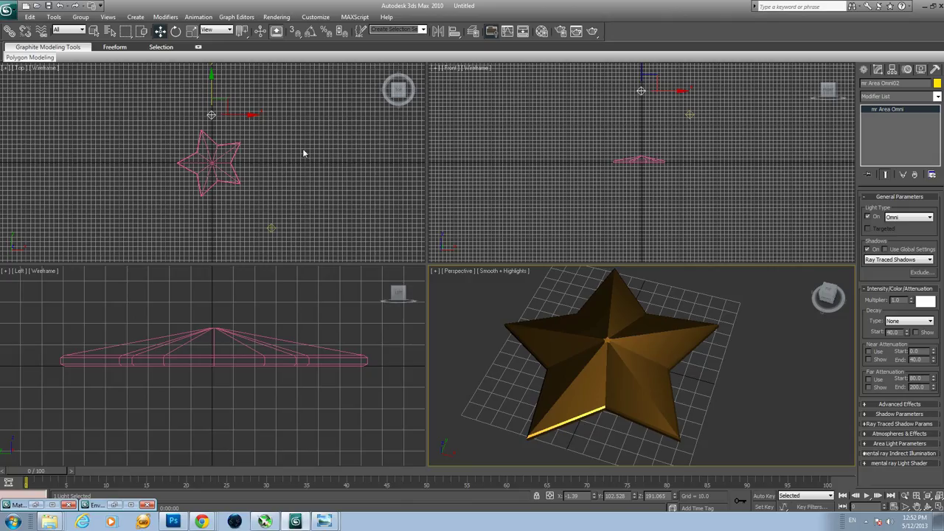
- Render again to compare the effect of the moved light
click(275, 16)
click(294, 29)
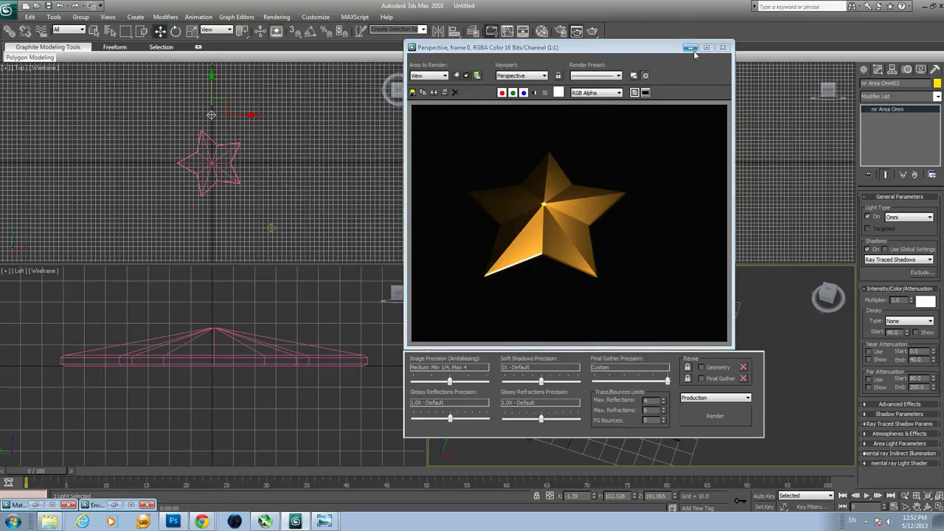
click(722, 47)
click(864, 70)
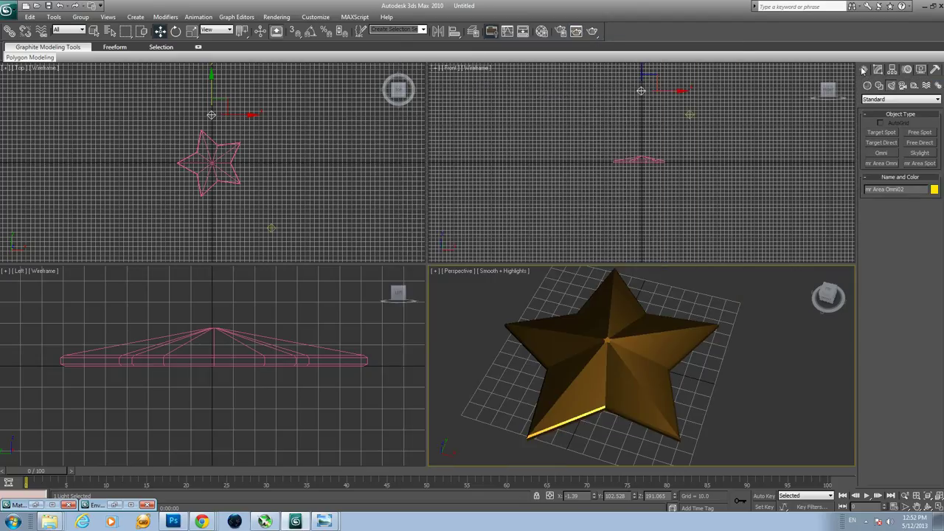
- Place another mr Area Omni light beside the star and set its Multiplier to 0.5
click(881, 163)
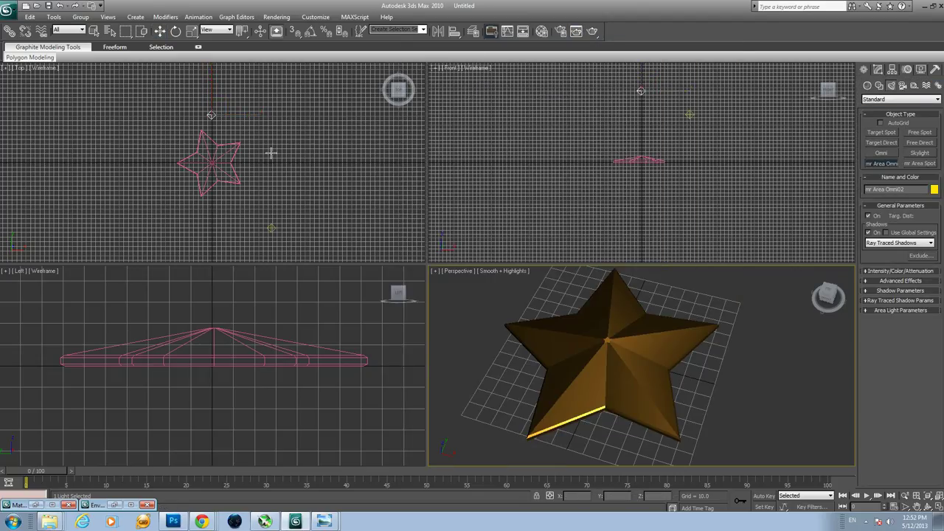
click(249, 160)
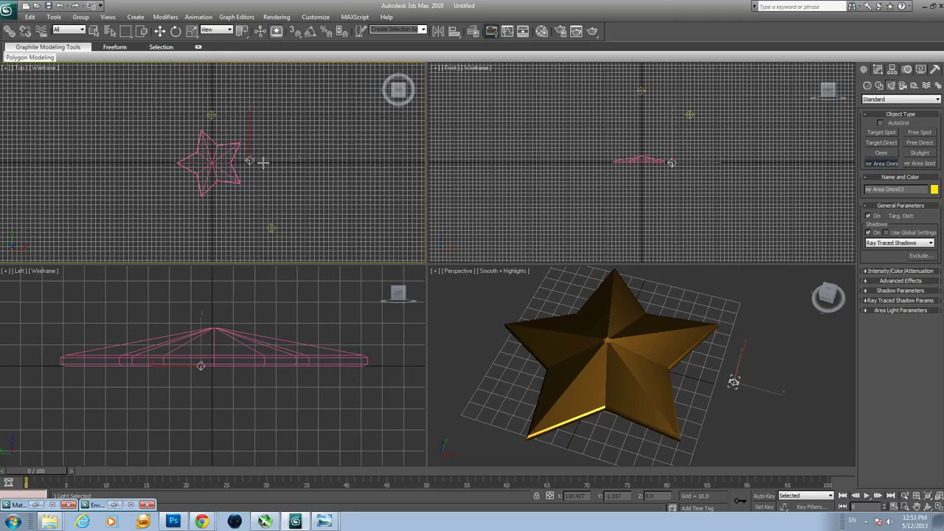
click(877, 70)
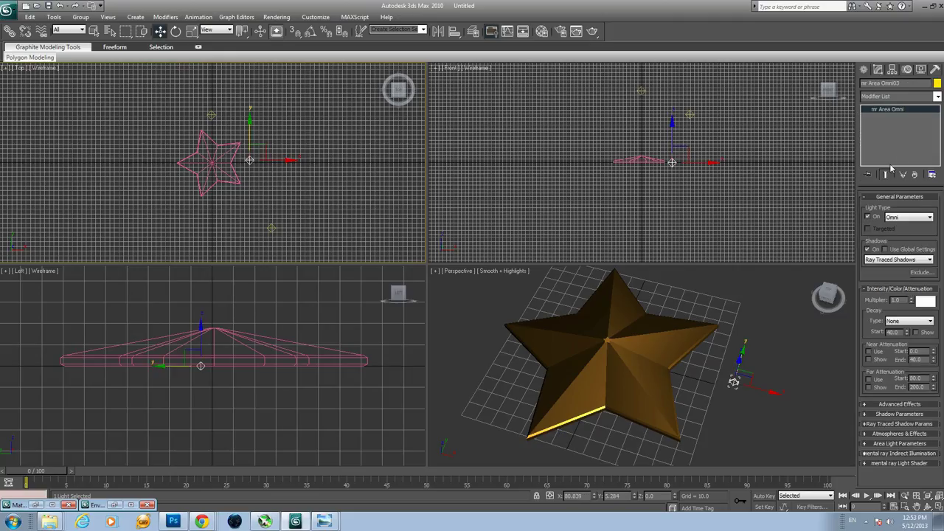
double_click(896, 300)
text(0.5)
key(Return)
- Move the new light toward the star's top, then lower it in the Front view
mouse_move(672, 149)
mouse_down()
mouse_move(672, 138)
mouse_move(678, 143)
mouse_move(658, 143)
mouse_up()
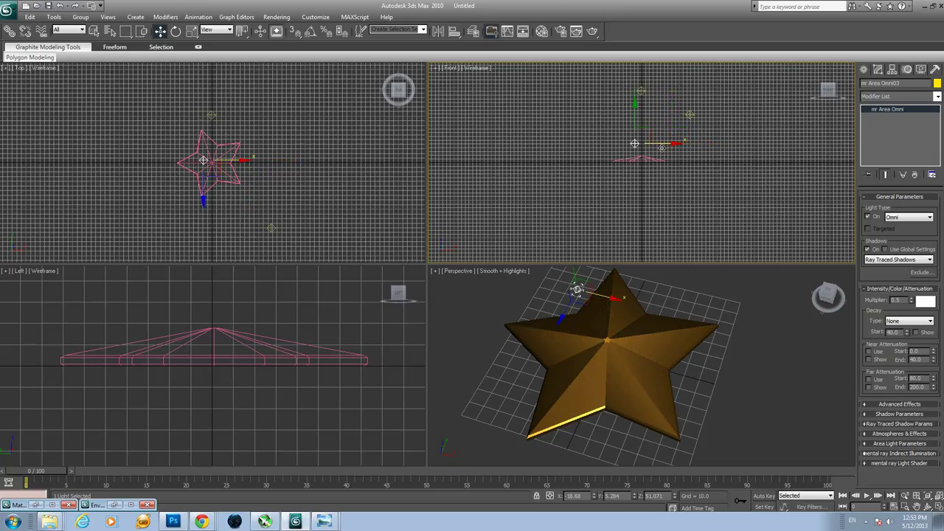
drag(205, 152, 204, 126)
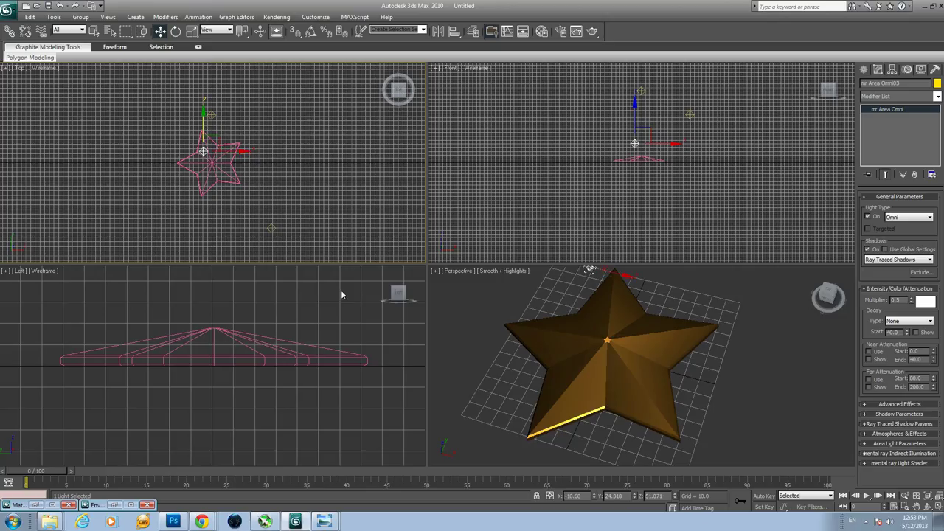
right_click(290, 184)
right_click(626, 127)
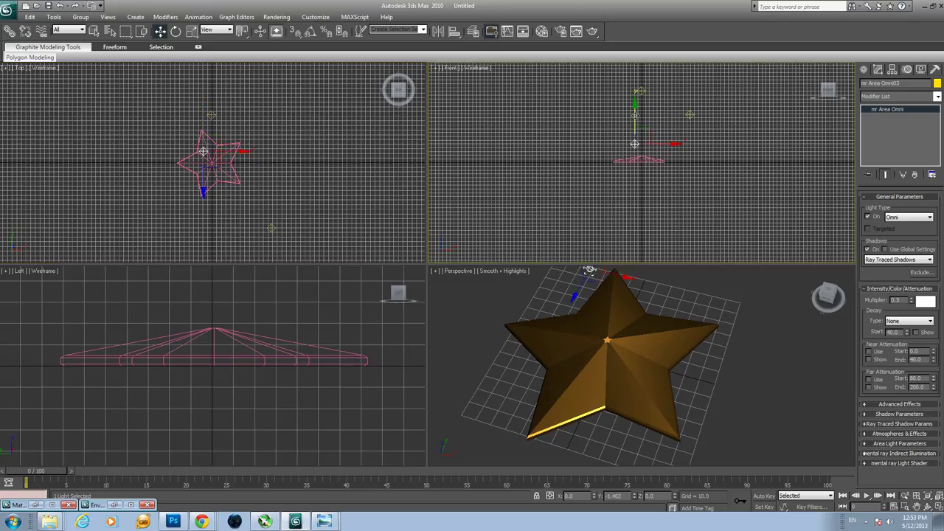
drag(634, 113, 634, 154)
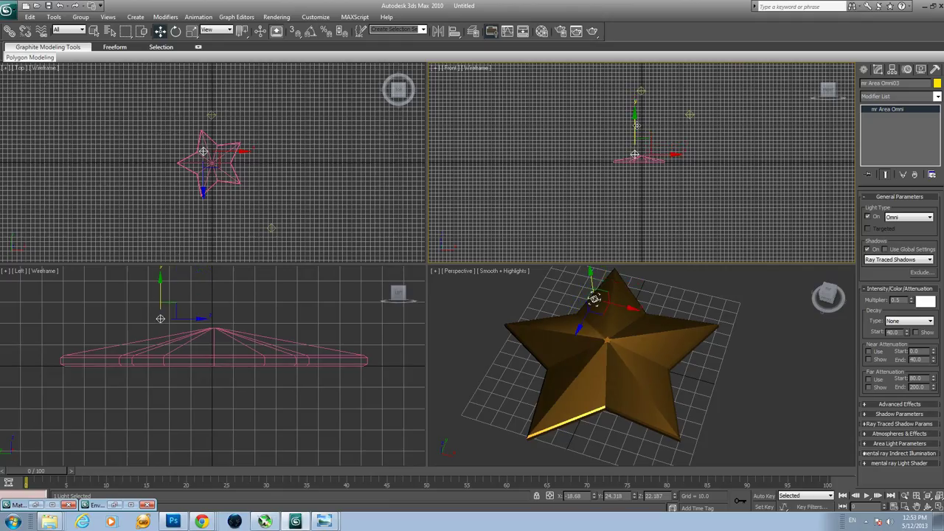
right_click(761, 398)
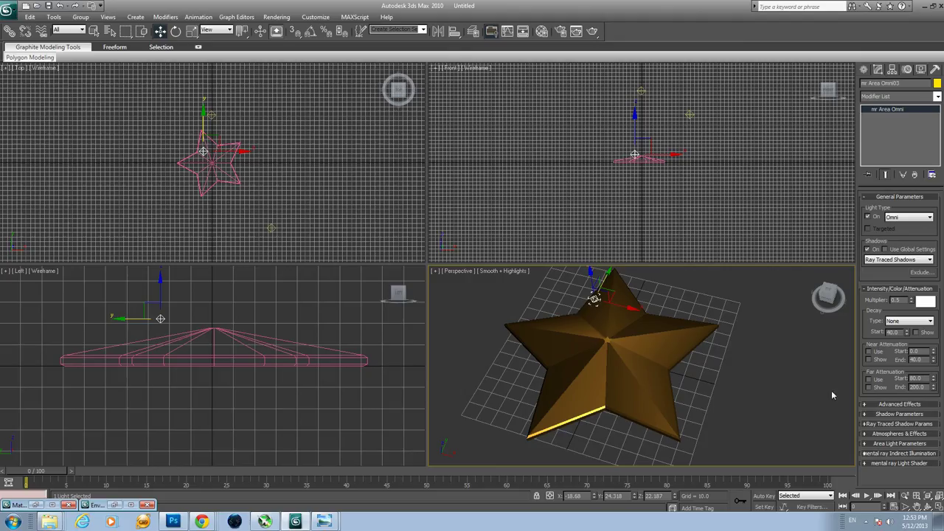
- Render the three-light star twice to check the lighting
key(shift+q)
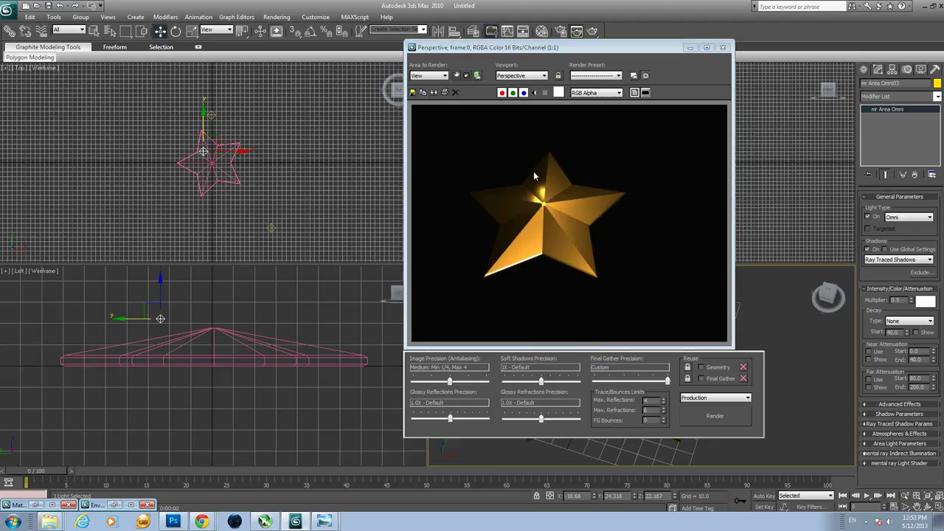
click(723, 47)
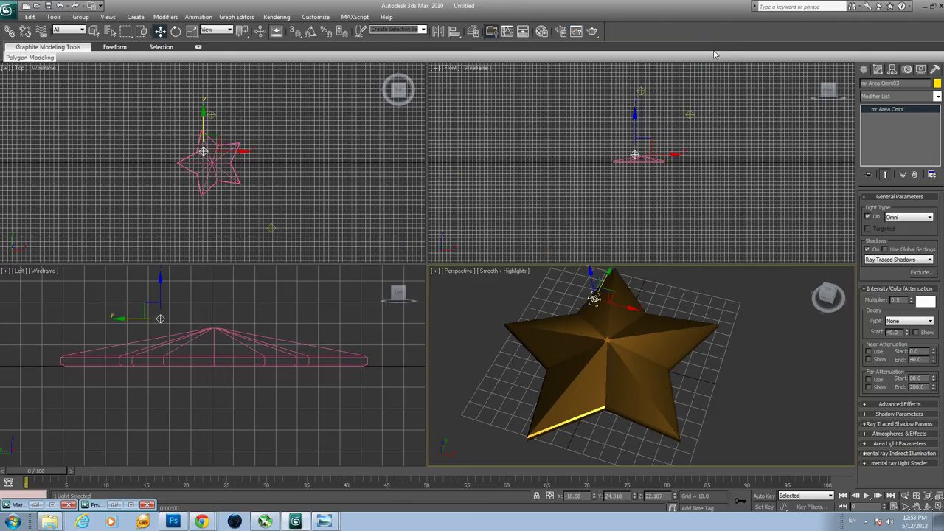
click(284, 17)
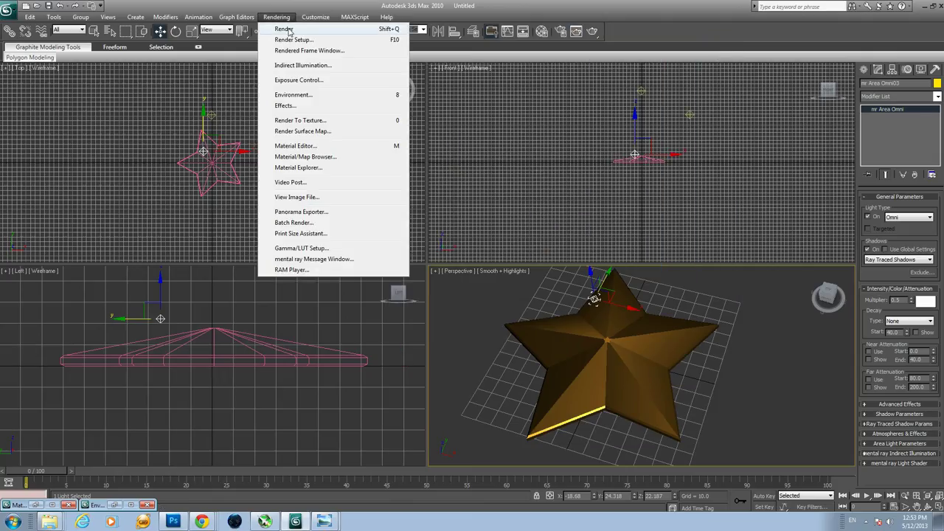
click(289, 31)
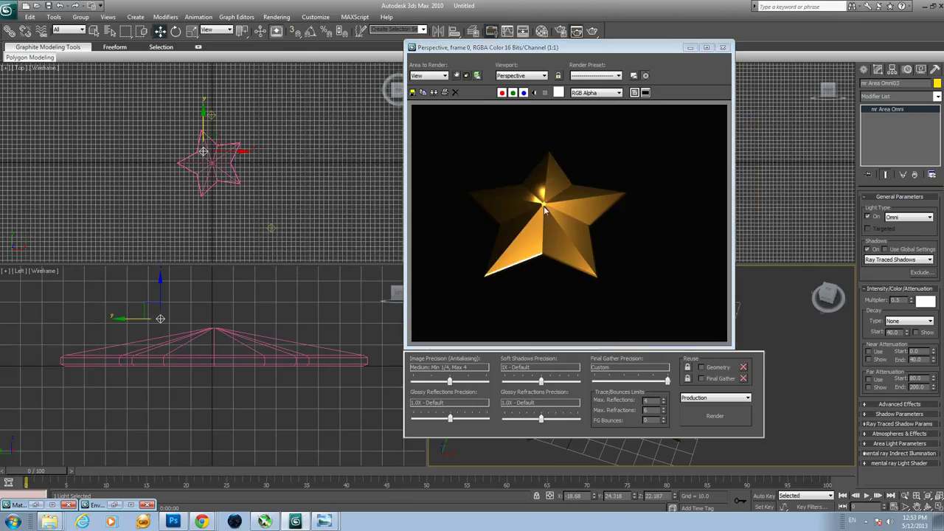
click(723, 48)
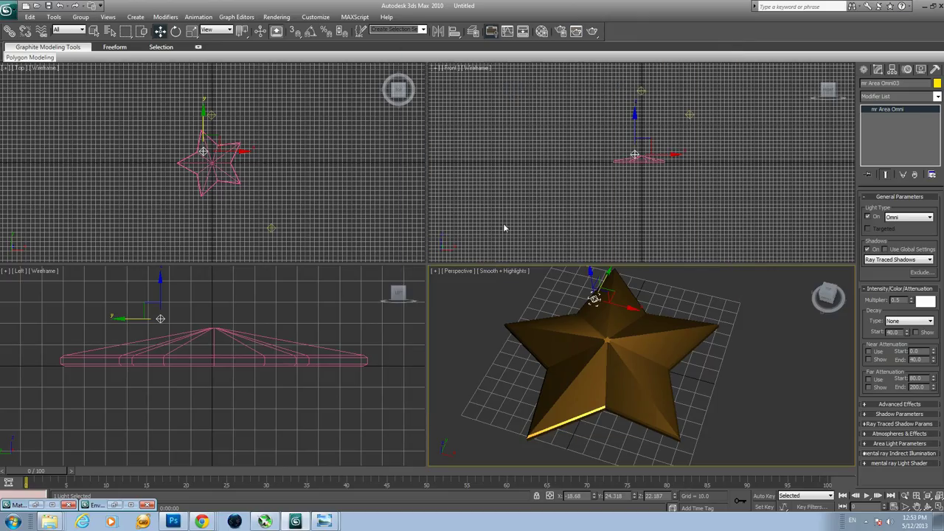
- Nudge the area light higher above the star in the Front view
mouse_move(643, 128)
mouse_down()
mouse_move(637, 134)
mouse_move(636, 121)
mouse_up()
right_click(732, 409)
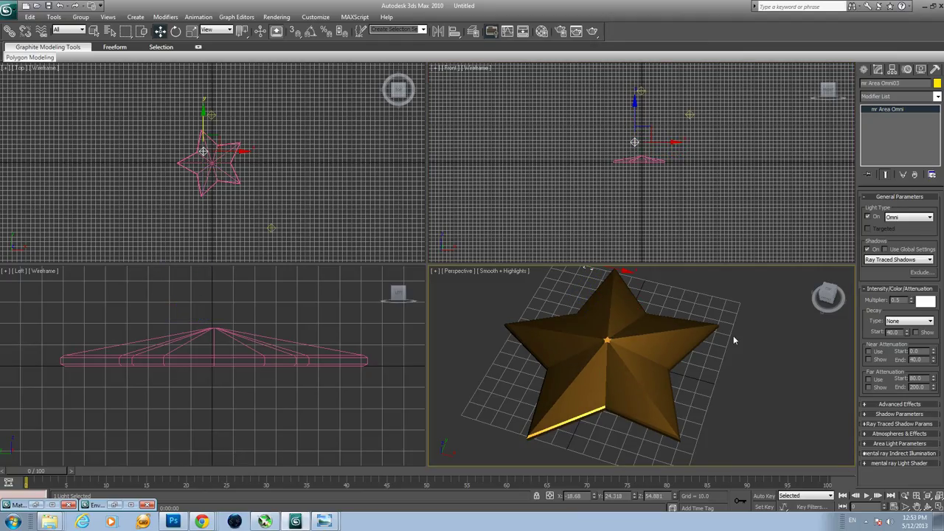
click(276, 16)
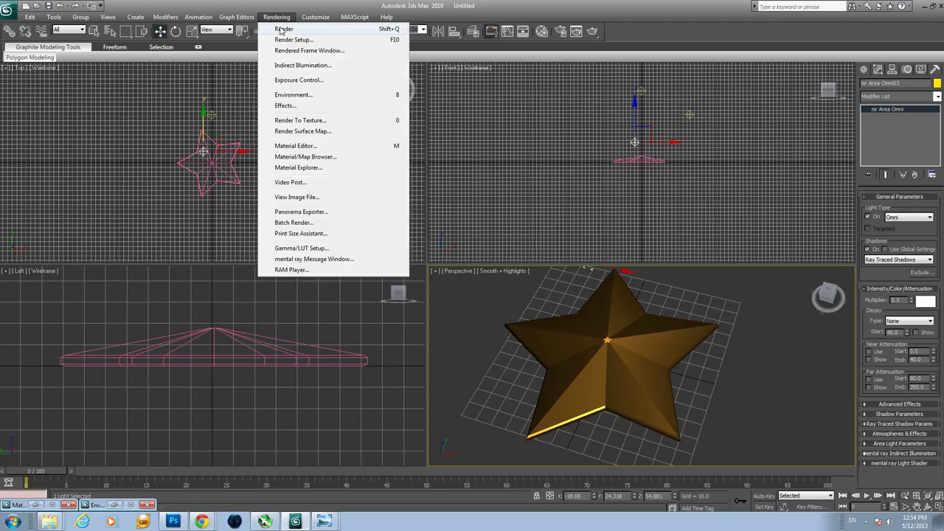
- Render the star, zoom the Perspective view closer, and open Render Setup's Output Size presets
click(284, 28)
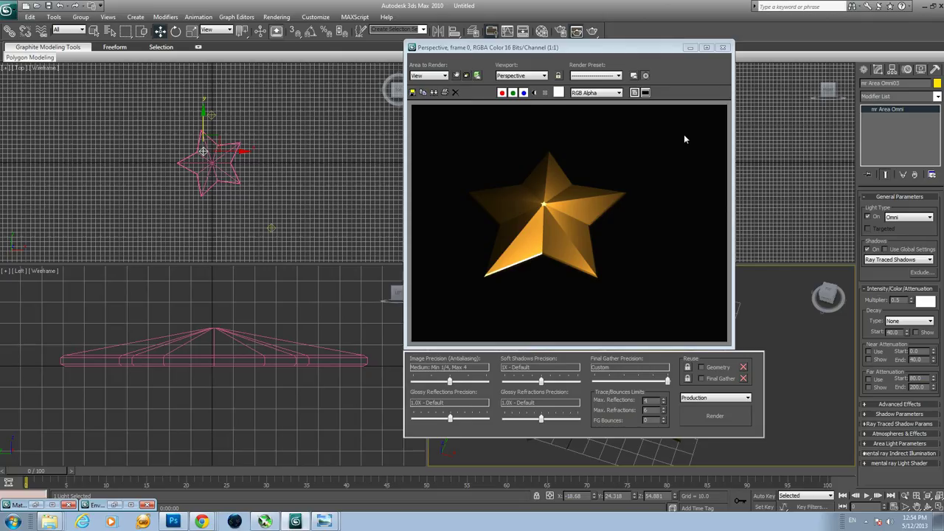
click(723, 49)
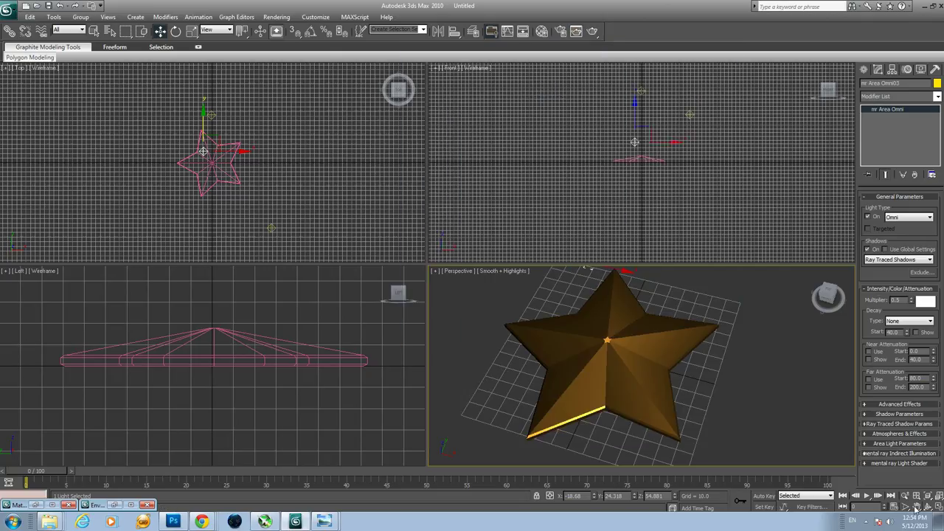
scroll(634, 351, up, 5)
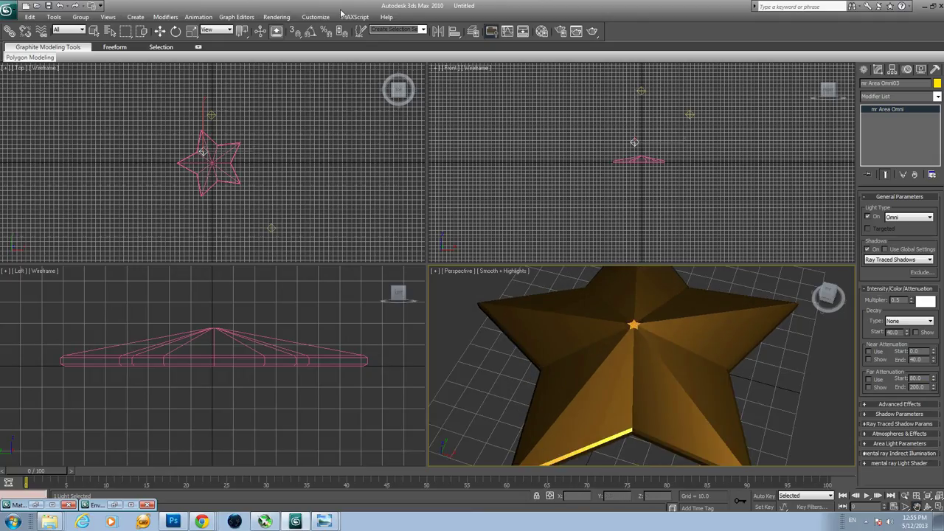
click(292, 17)
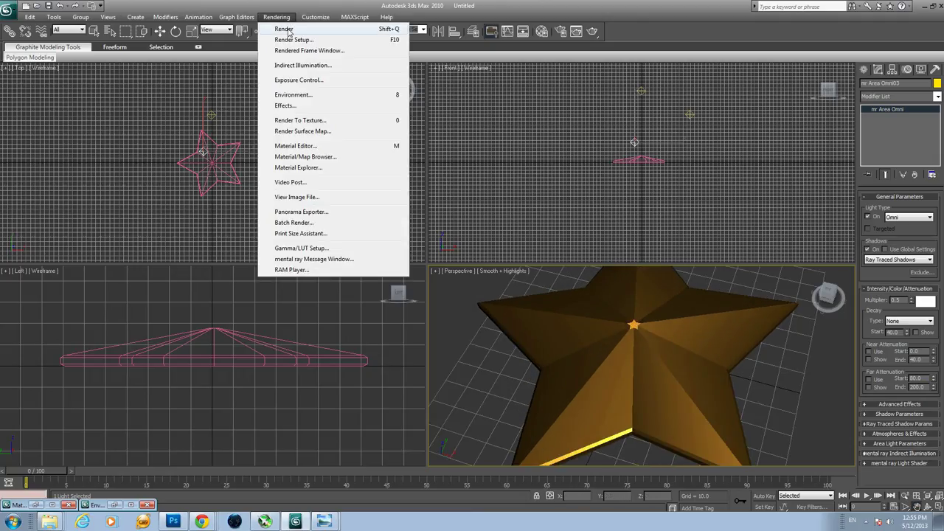
click(292, 40)
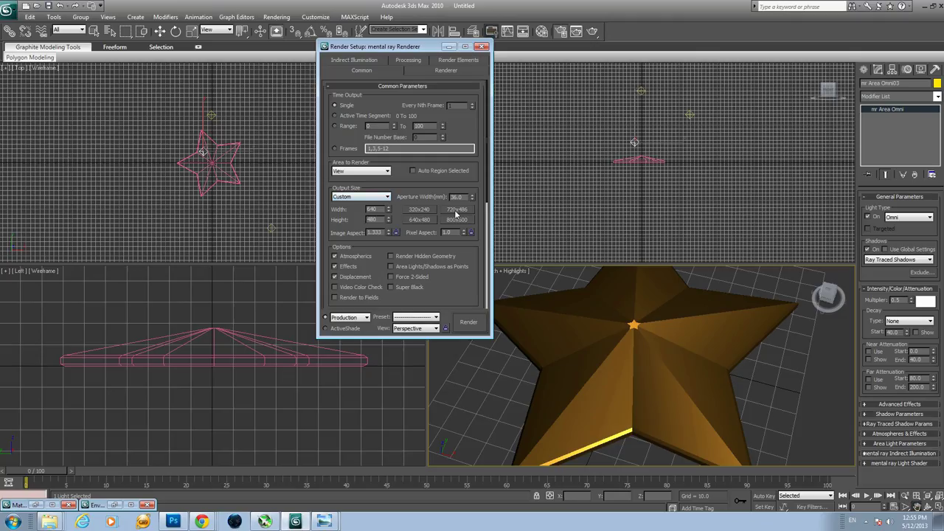
click(380, 197)
- Close Render Setup, orbit the Perspective view to a low angle, and render it
click(484, 59)
click(482, 47)
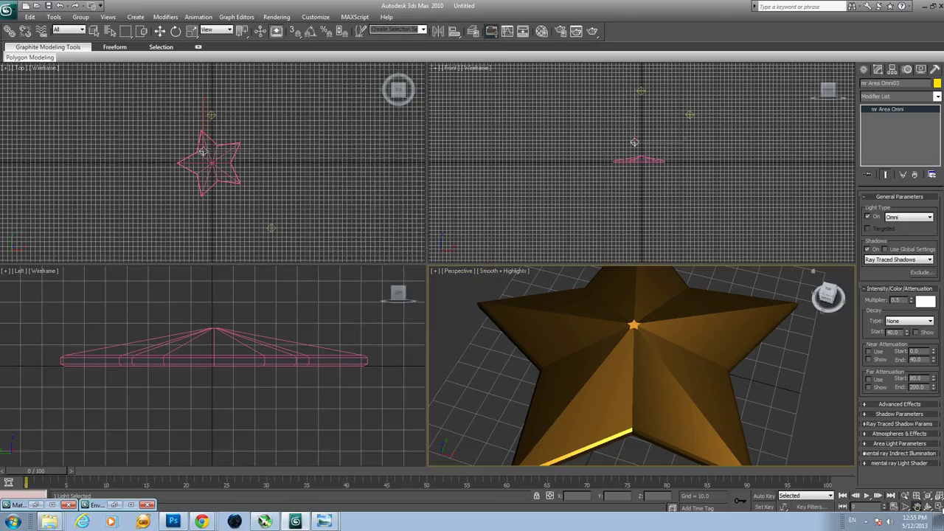
click(928, 506)
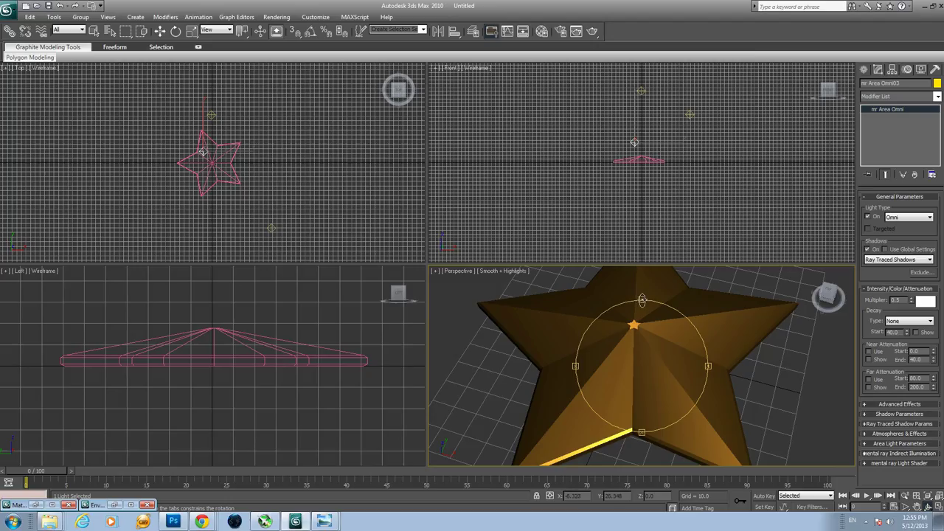
mouse_move(640, 300)
mouse_down()
mouse_move(644, 266)
mouse_move(643, 306)
mouse_up()
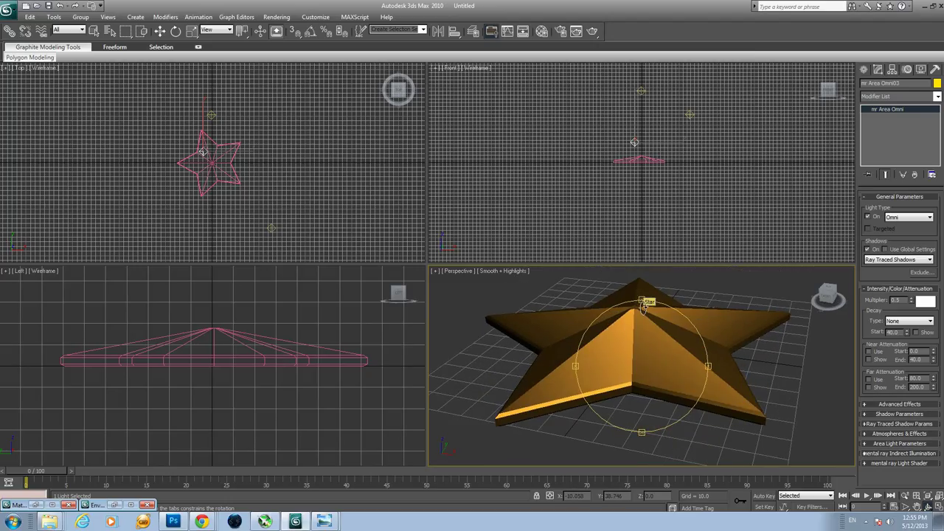
click(277, 16)
click(275, 29)
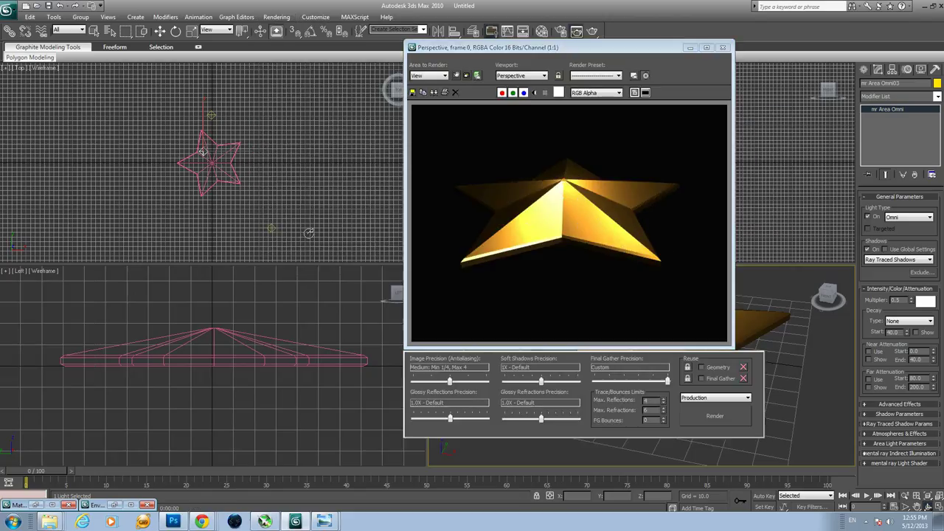
click(722, 47)
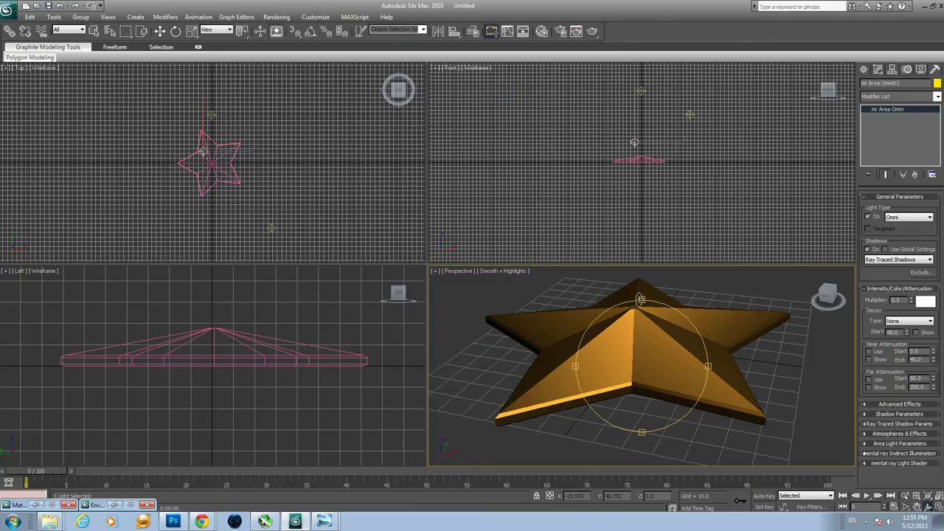
- Zoom in and render, then re-orbit and pan to frame the star from above
scroll(638, 327, up, 3)
key(shift+q)
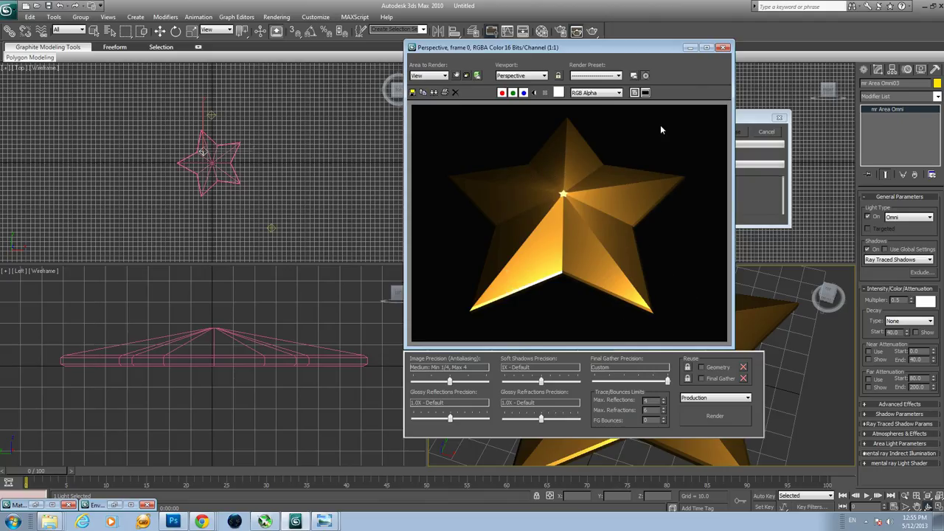
click(723, 47)
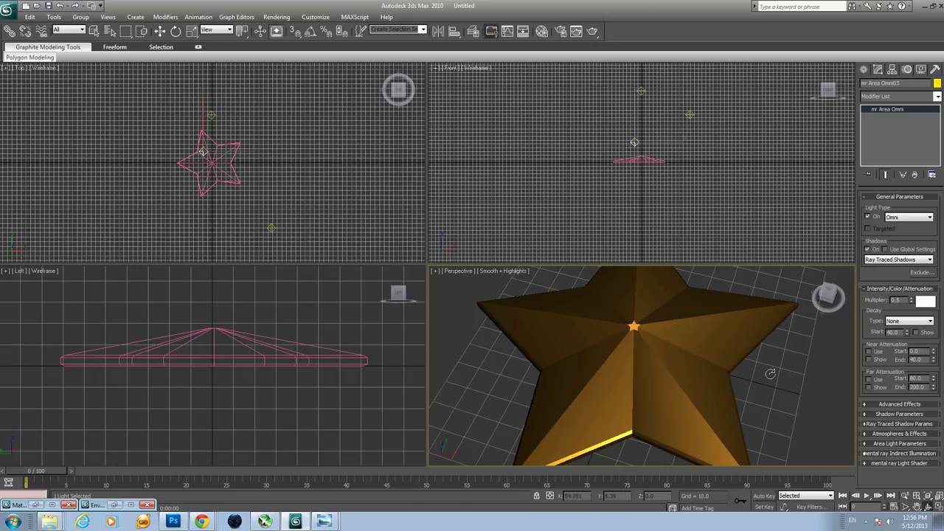
alt+middle_drag(623, 349, 642, 309)
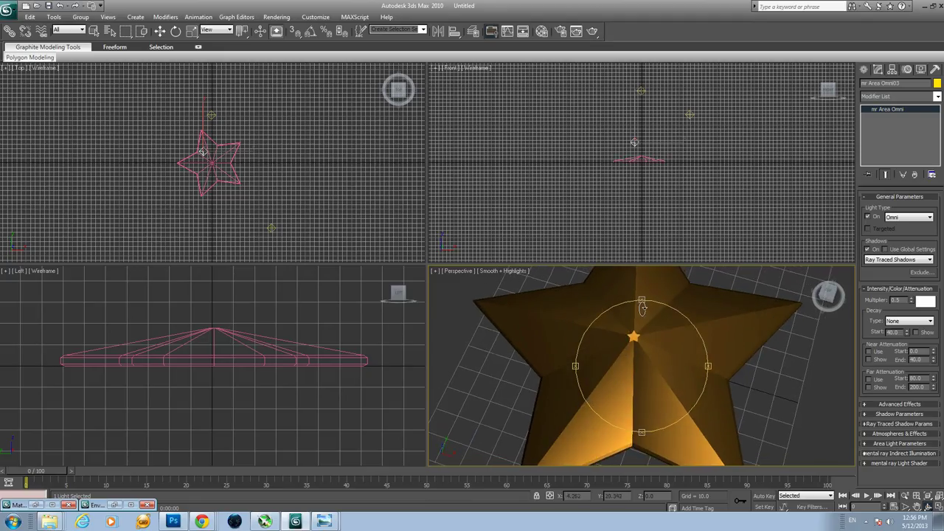
key(shift+z)
key(shift+y)
middle_drag(683, 343, 679, 348)
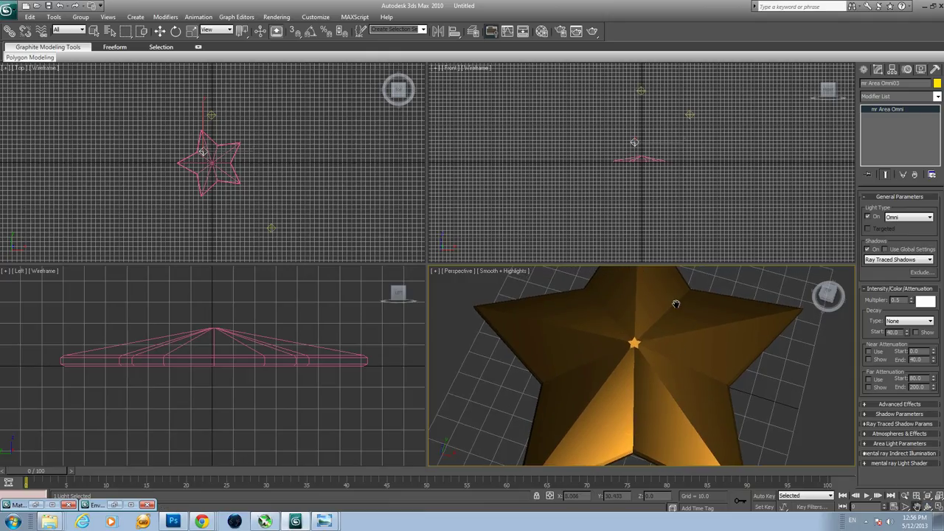
click(277, 16)
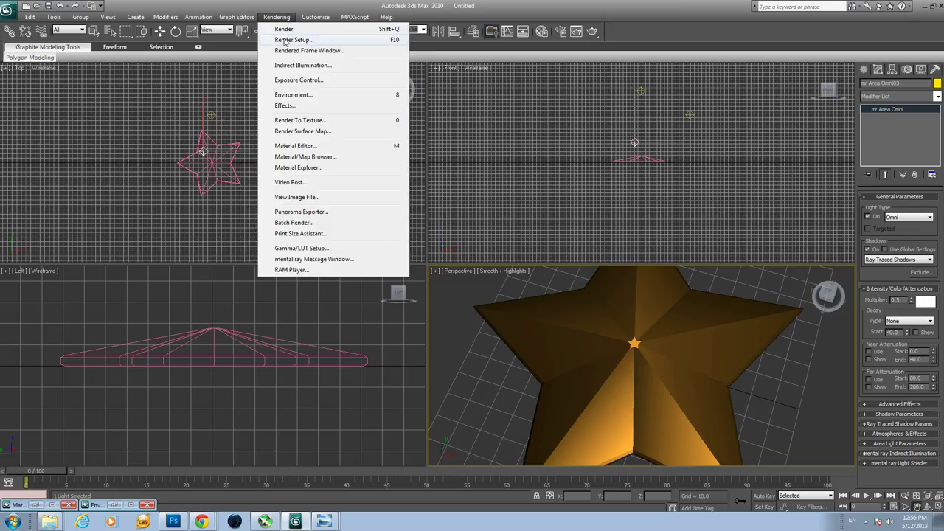
- In Render Setup choose 35mm 1.316:1 Full Aperture, pick 2048x1556, and render the star
click(293, 40)
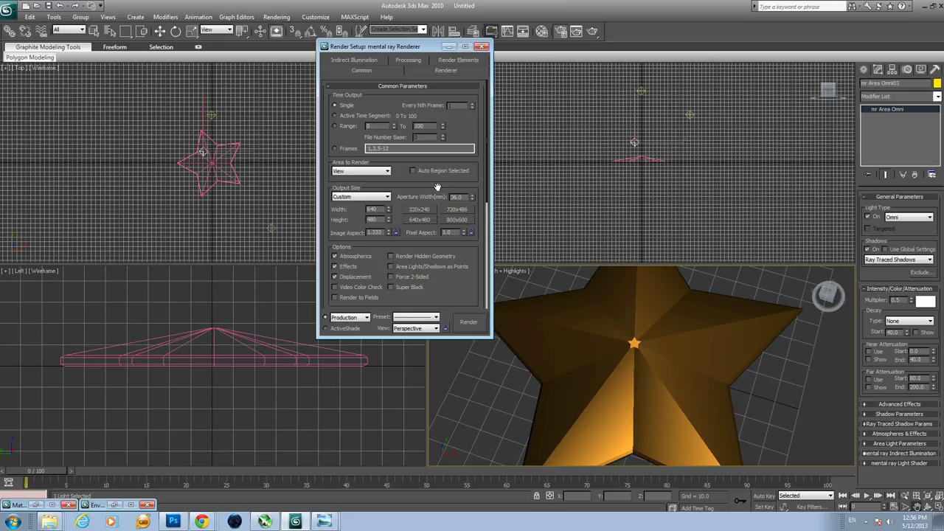
click(368, 197)
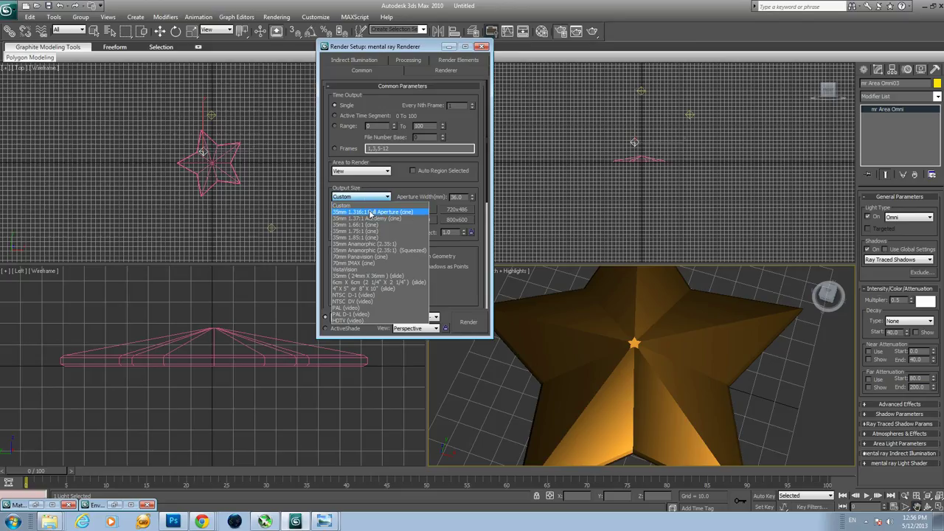
click(371, 212)
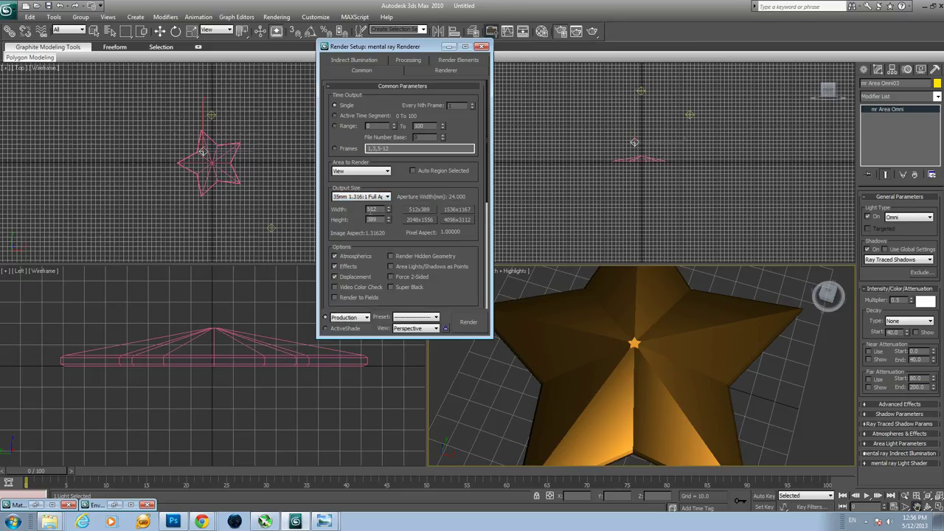
click(425, 220)
drag(414, 48, 309, 50)
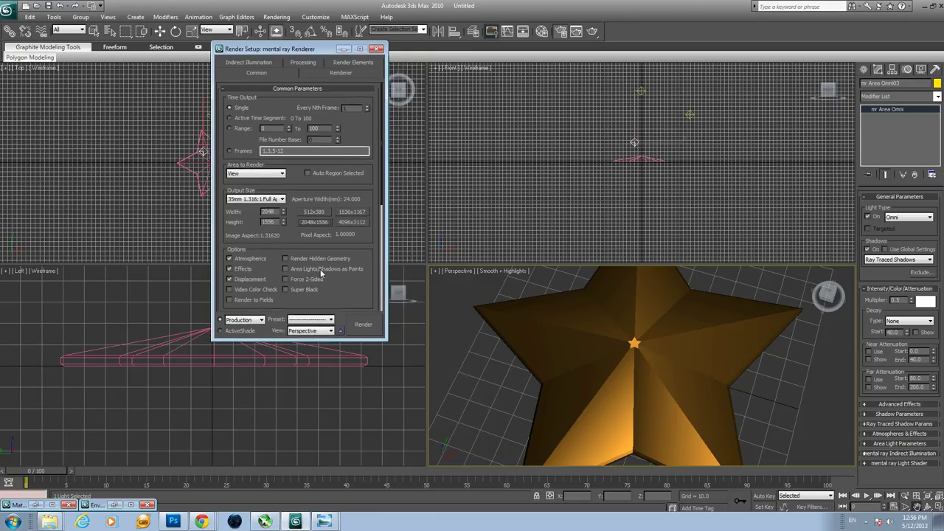
click(361, 326)
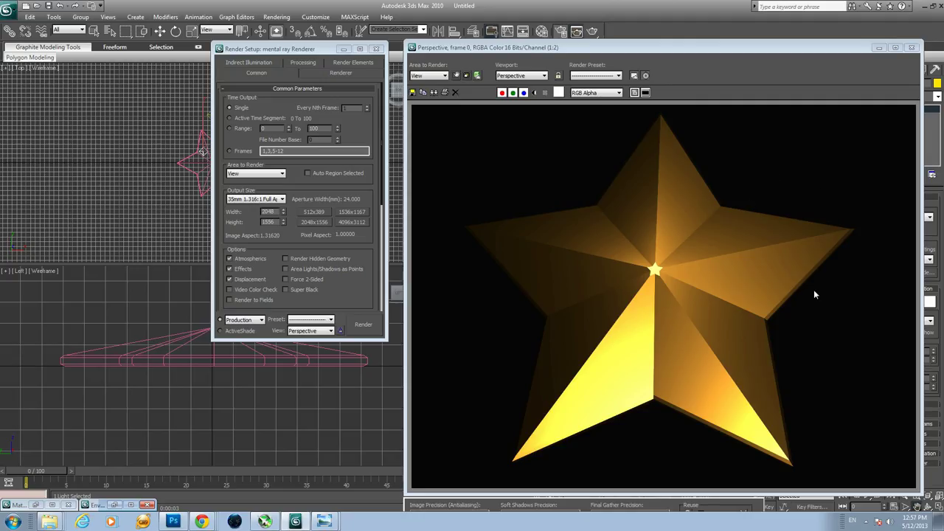
- Rotate the area light to change the star's shading and test-render it
click(911, 47)
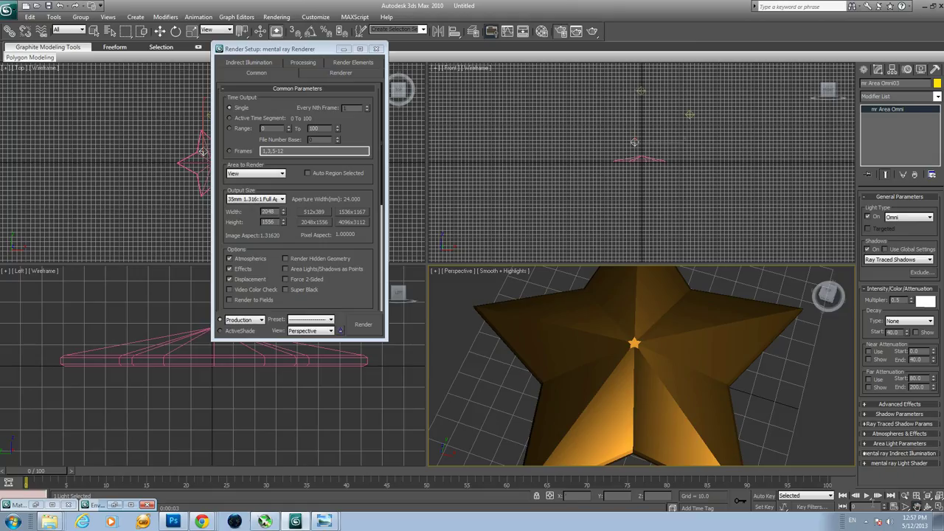
key(e)
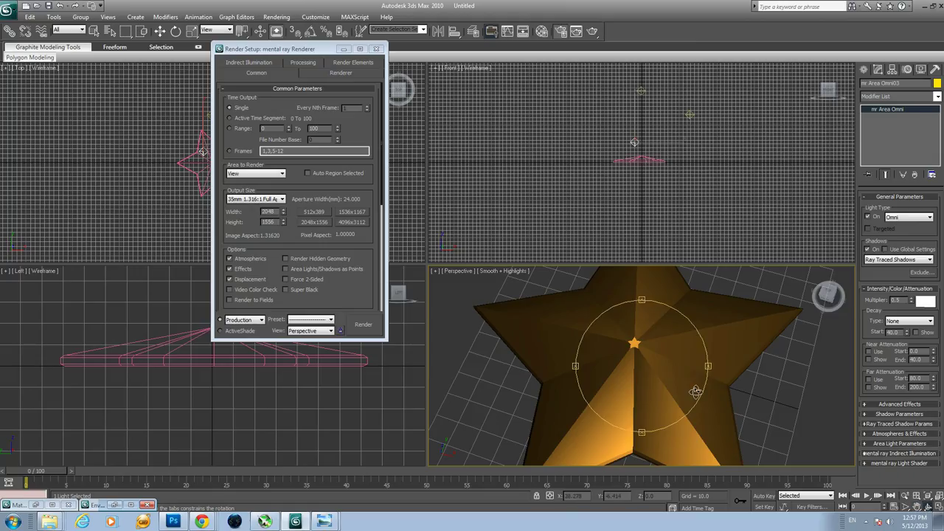
mouse_move(641, 304)
mouse_down()
mouse_move(641, 316)
mouse_move(640, 294)
mouse_move(699, 389)
mouse_move(689, 379)
mouse_up()
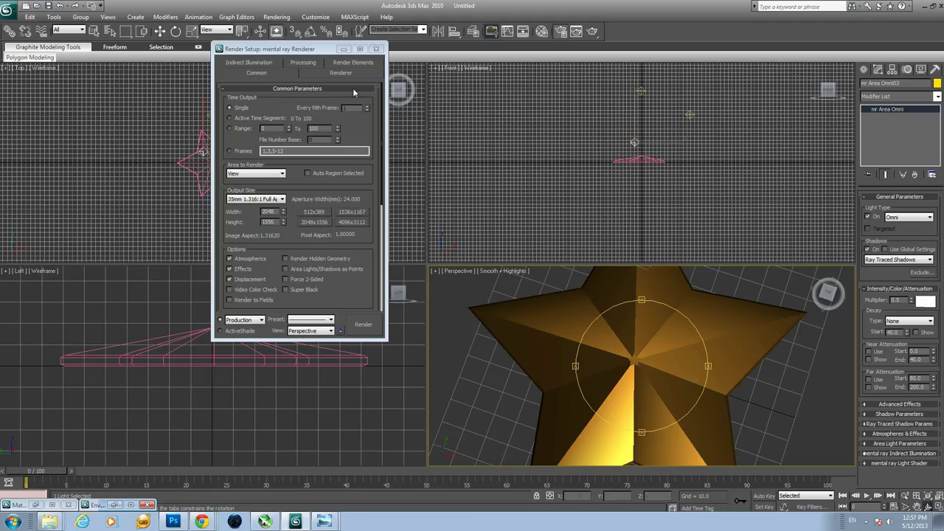
click(286, 18)
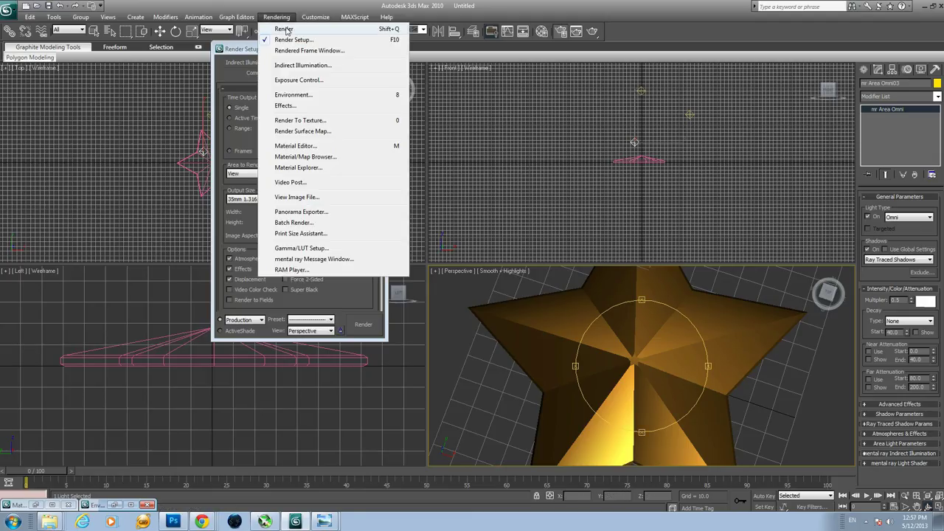
click(286, 30)
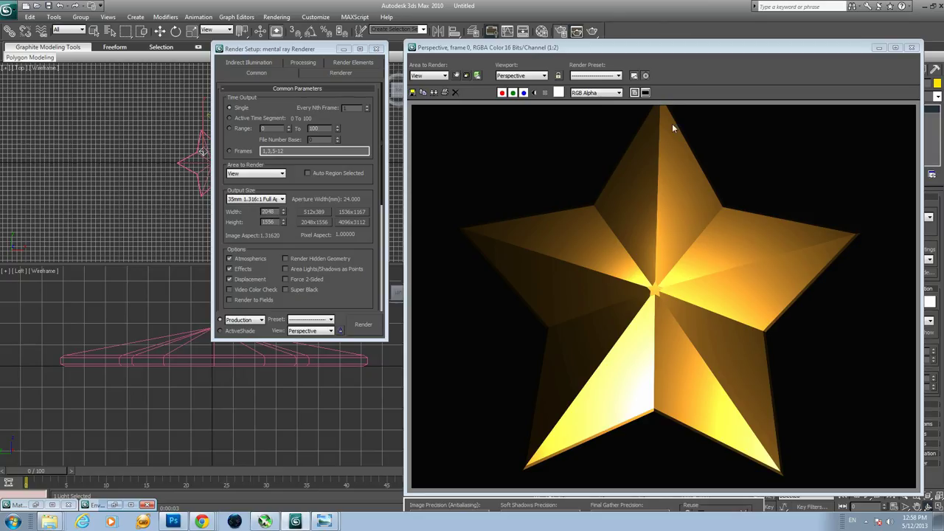
click(911, 47)
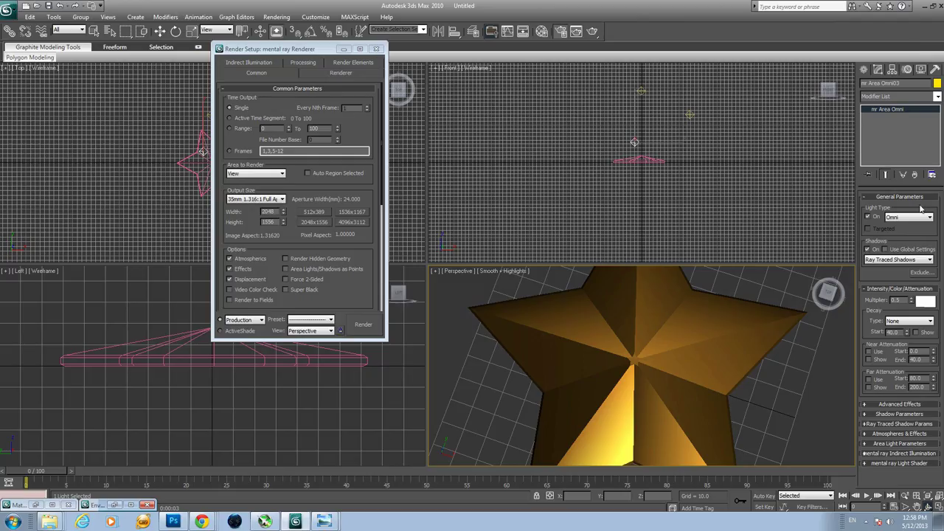
- Zoom the Perspective view in on the star and render again
click(905, 495)
drag(690, 364, 688, 373)
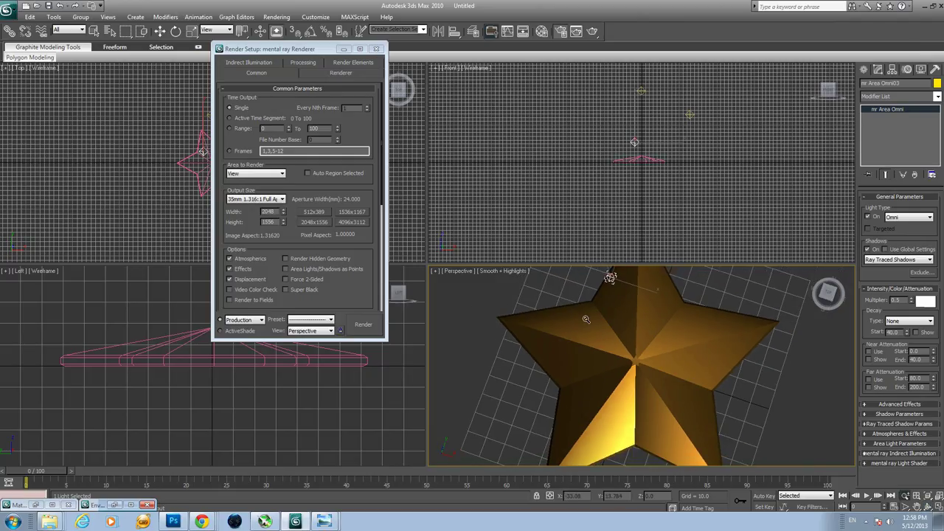
click(276, 16)
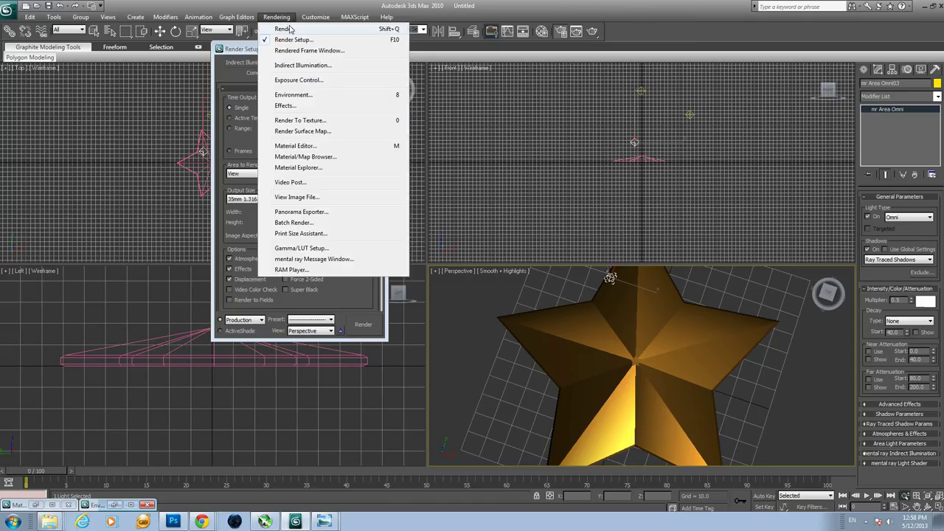
click(290, 29)
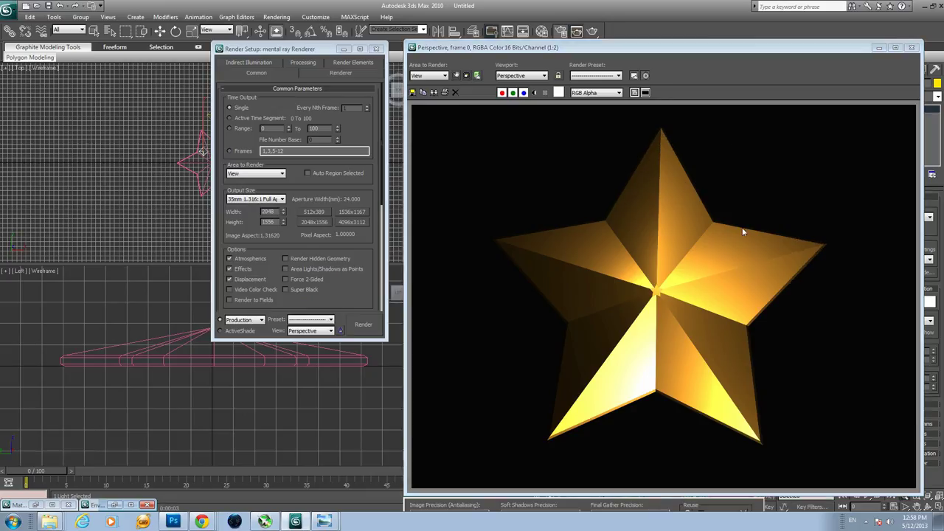
click(911, 48)
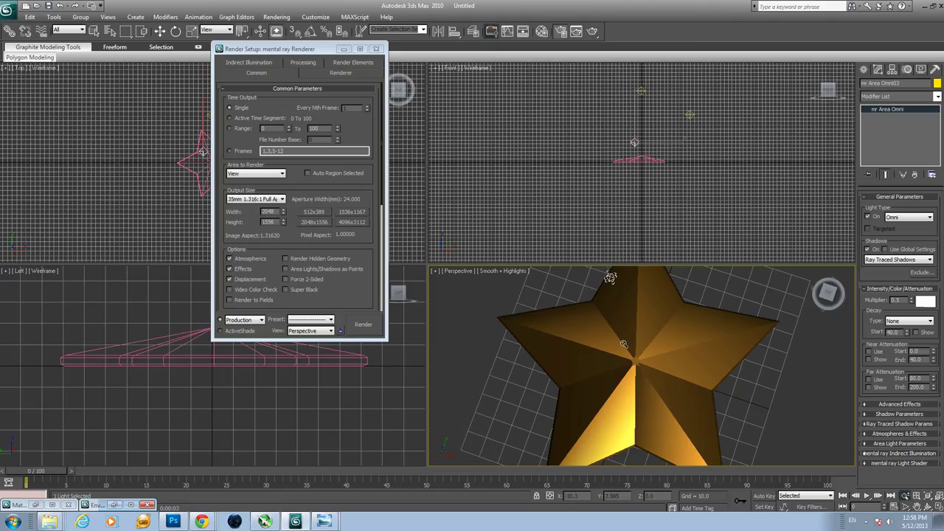
- Pan the Perspective view to reframe the star and render it from Render Setup
click(918, 509)
drag(726, 394, 717, 373)
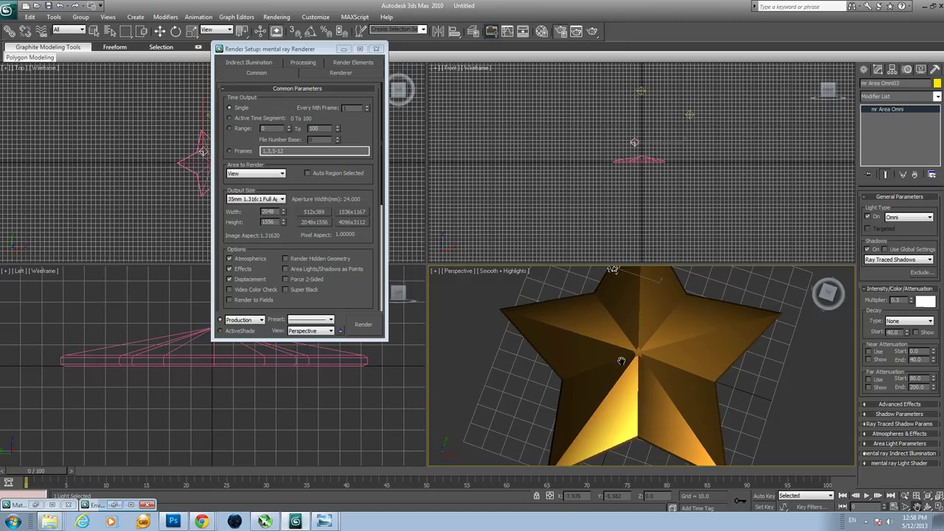
mouse_move(623, 358)
middle_down()
mouse_move(647, 361)
mouse_move(624, 357)
middle_up()
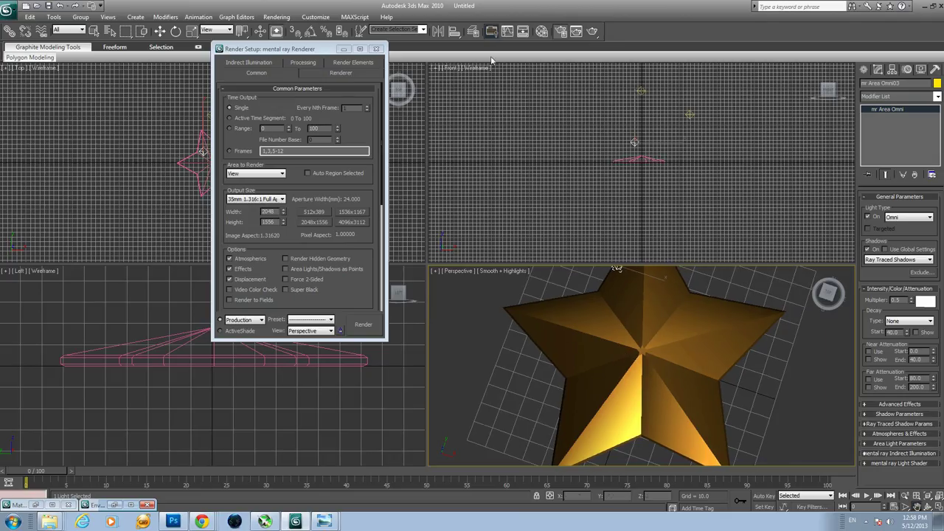
click(364, 325)
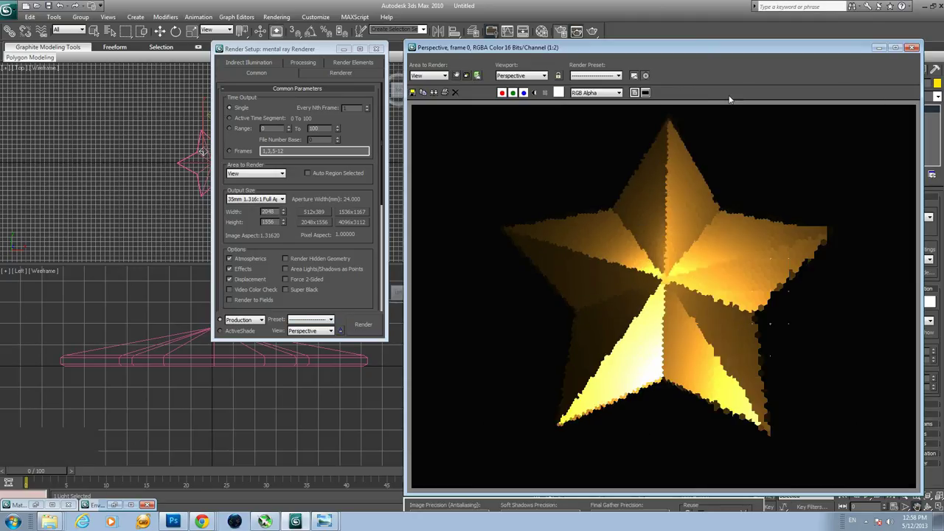
drag(740, 48, 441, 52)
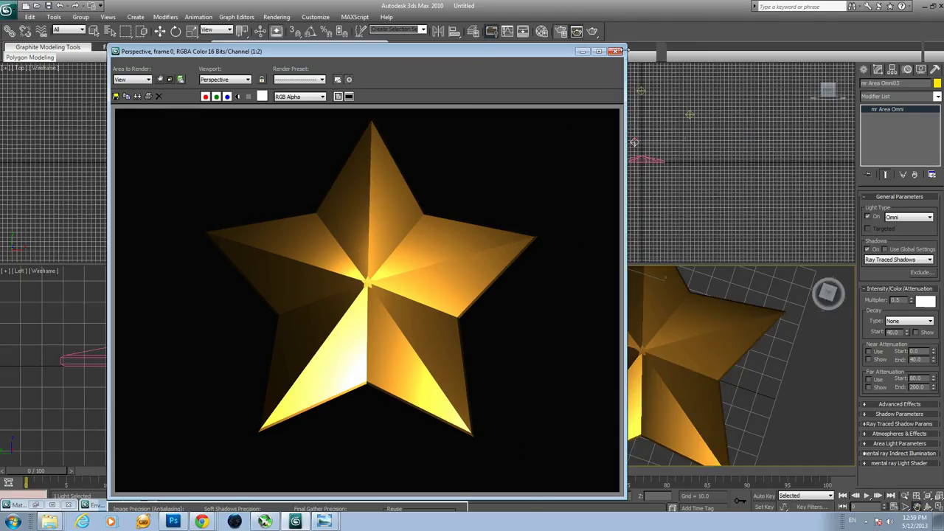
click(611, 53)
- Orbit slightly around the star and render the final frame
alt+middle_drag(666, 307, 665, 315)
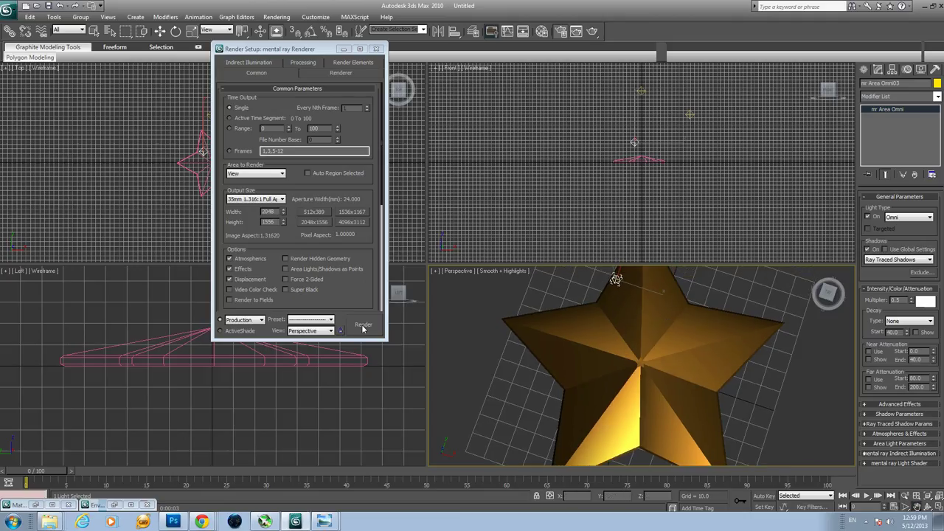
click(276, 16)
click(281, 29)
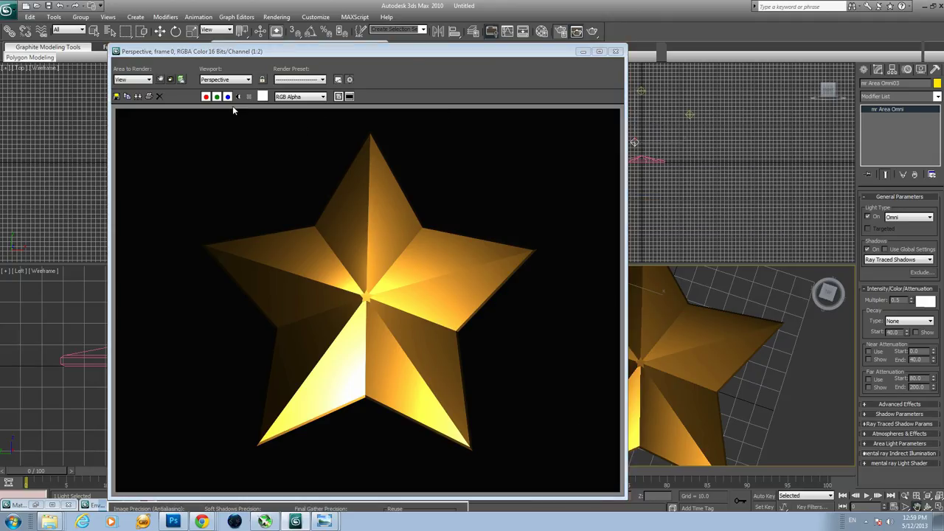
- Choose PNG as the save format and name the render Star_with_Black_Background
click(116, 98)
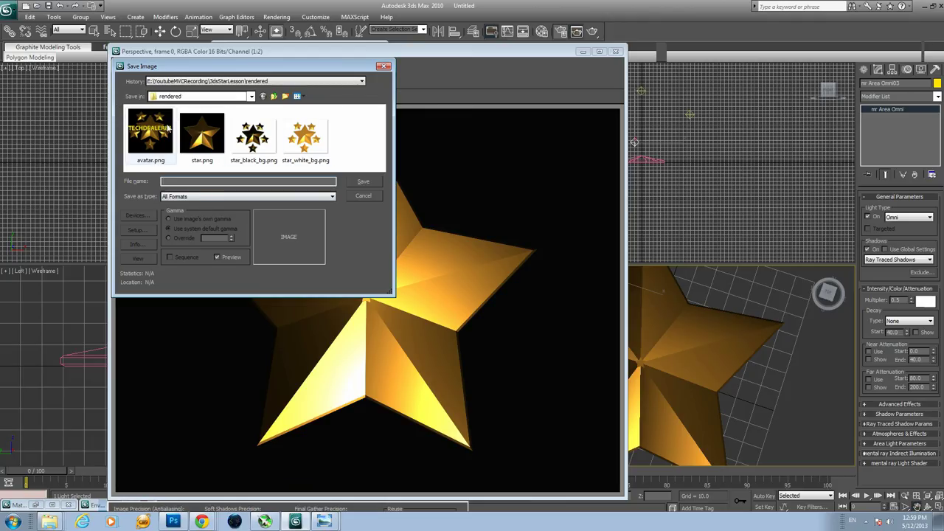
click(210, 197)
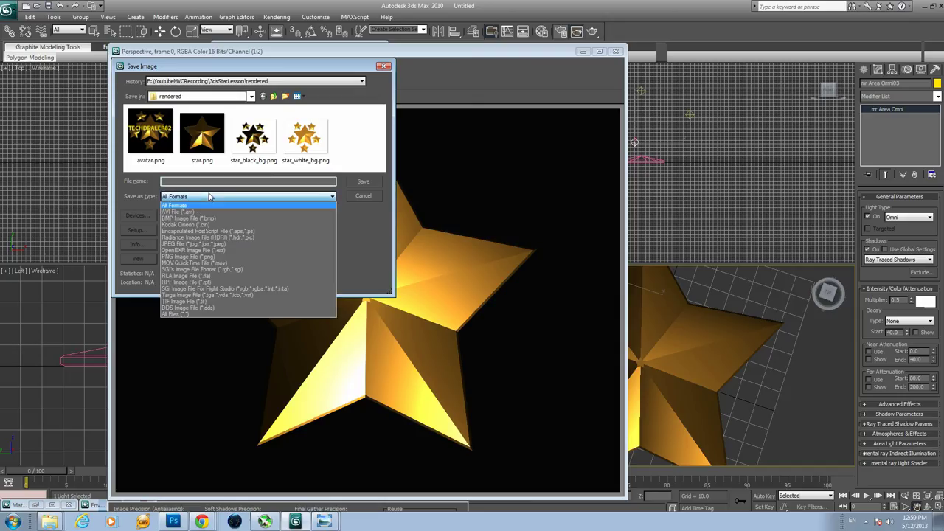
click(203, 257)
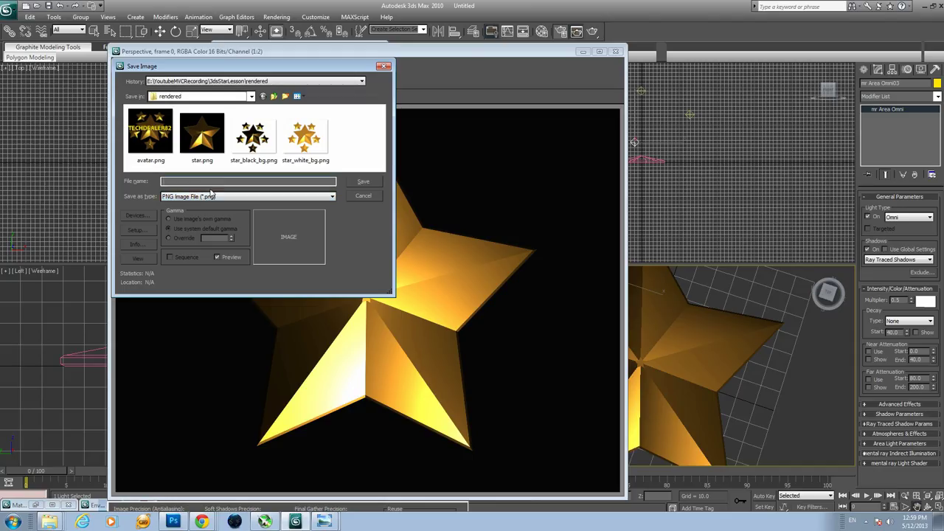
text(Star)
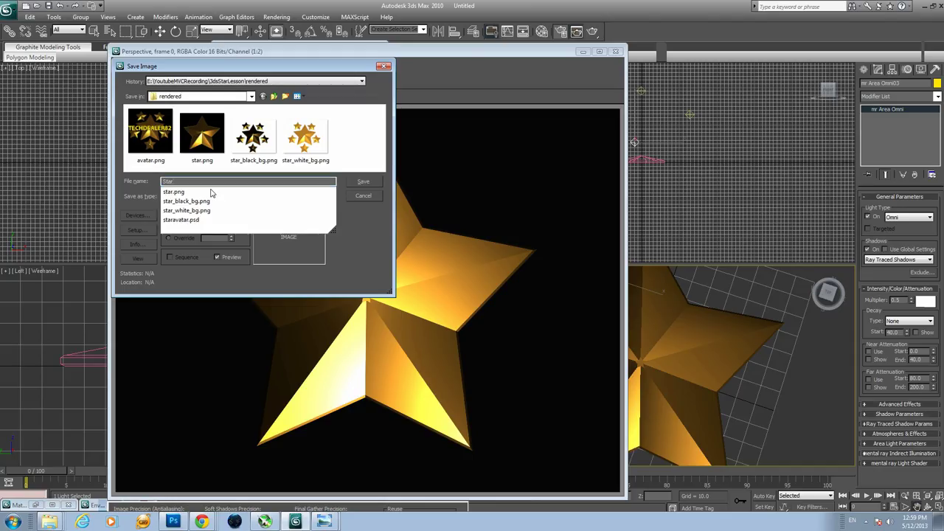
text(_with)
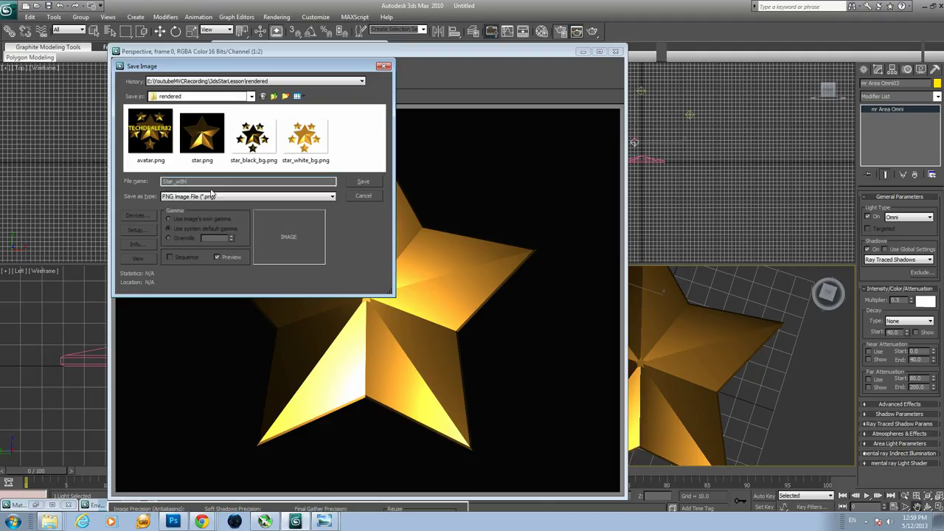
text(_BlackBackg)
text(round)
text(_)
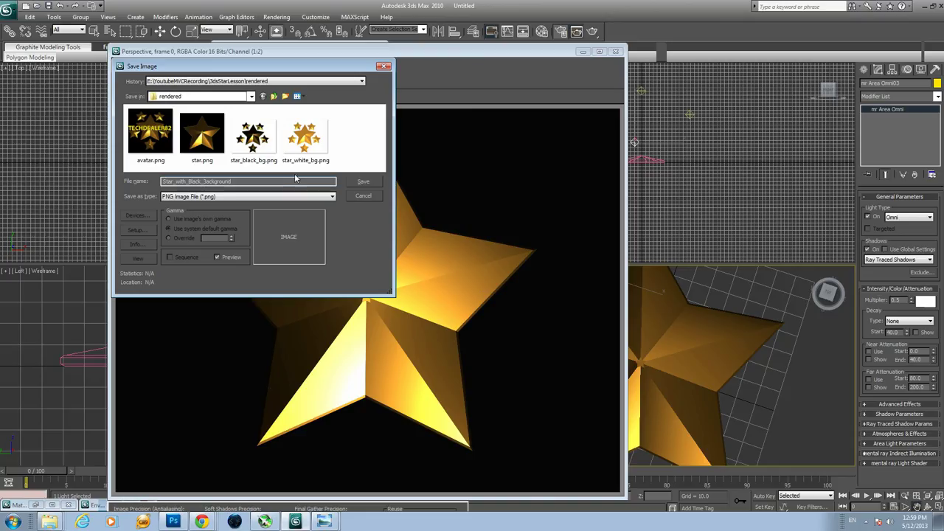
- Keep PNG as the format and confirm the PNG setup with the alpha channel
click(229, 197)
click(235, 181)
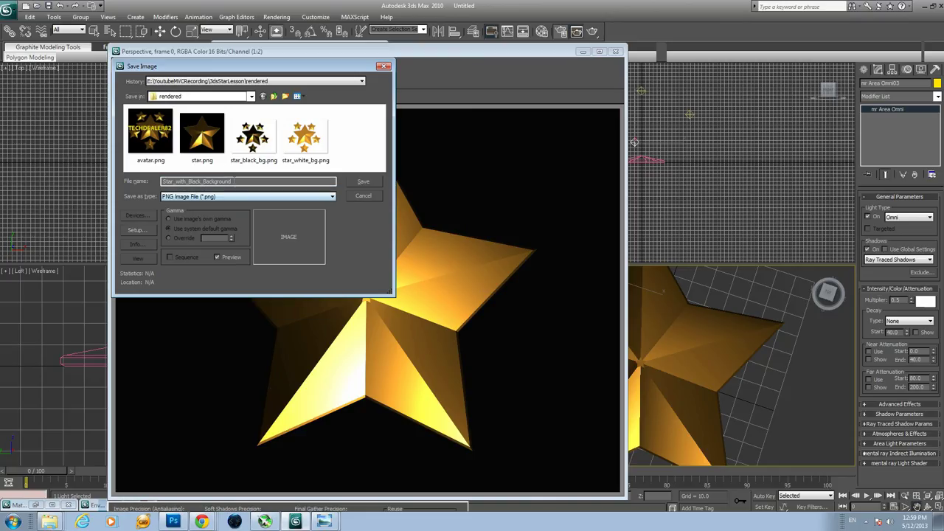
click(146, 229)
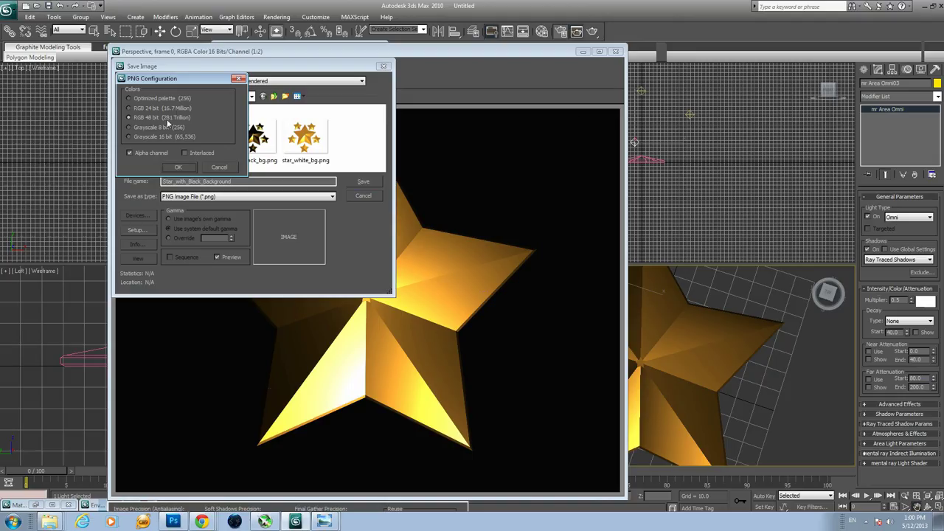
click(180, 168)
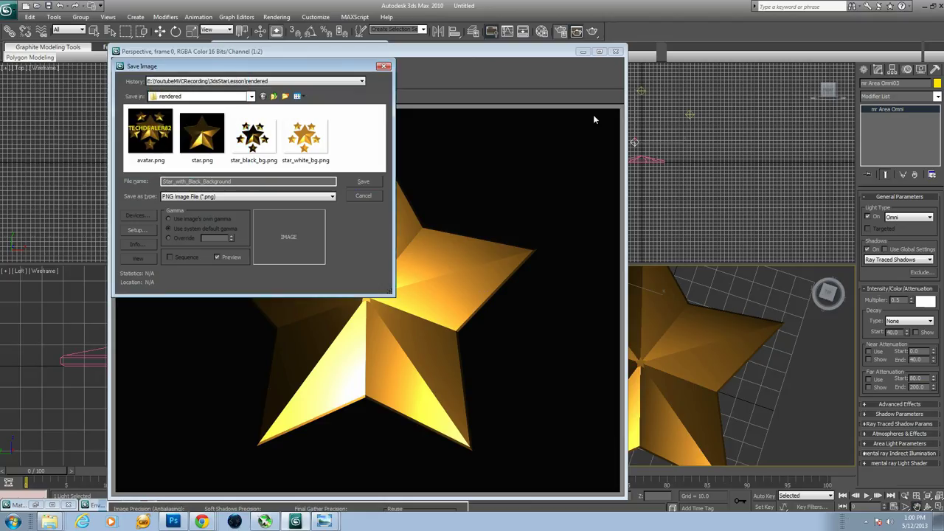
drag(339, 66, 596, 97)
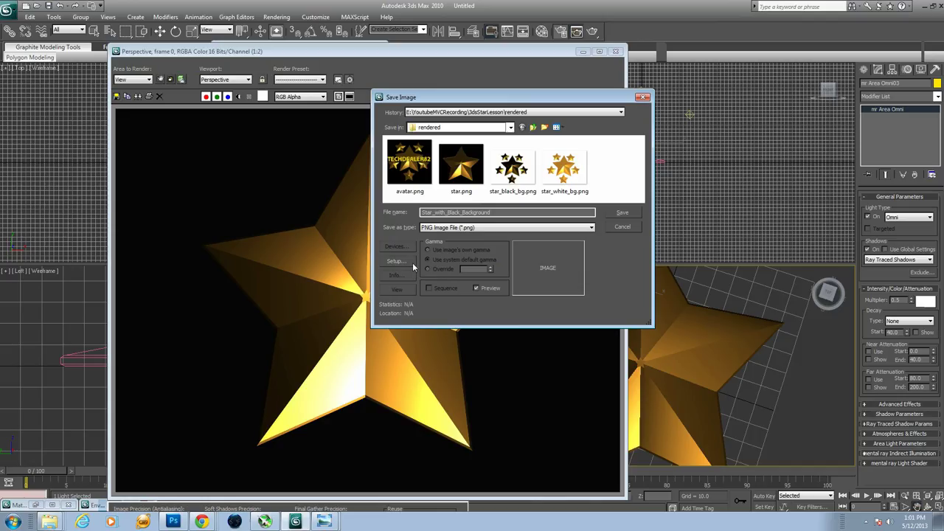
click(465, 227)
- Save the black-background PNG, close the frame window, and open Environment and Effects
click(621, 214)
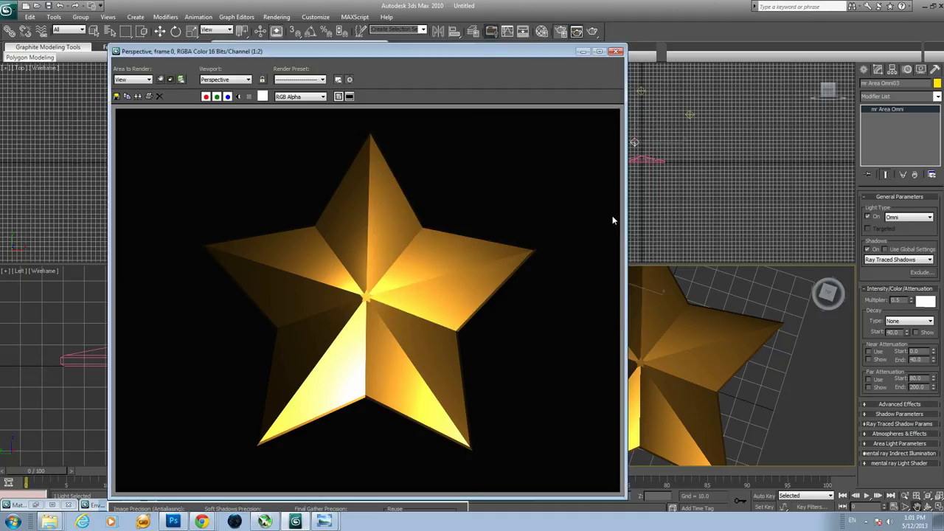
click(617, 51)
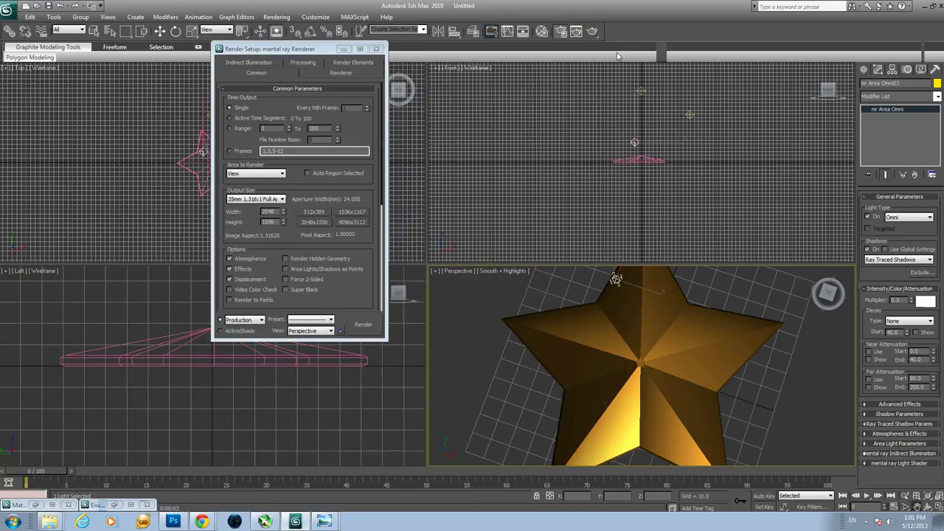
click(277, 17)
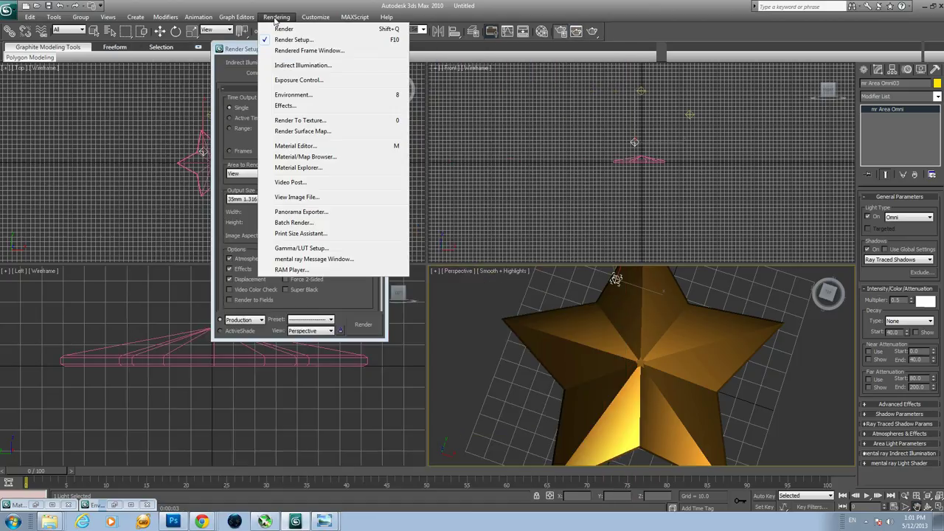
click(294, 95)
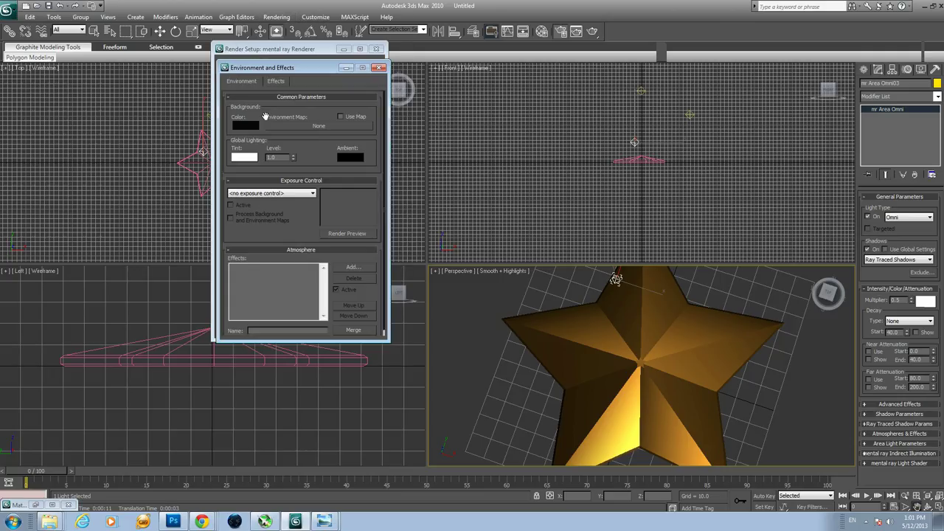
- Change the background colour to light grey (223 RGB) and close Environment and Effects
click(251, 128)
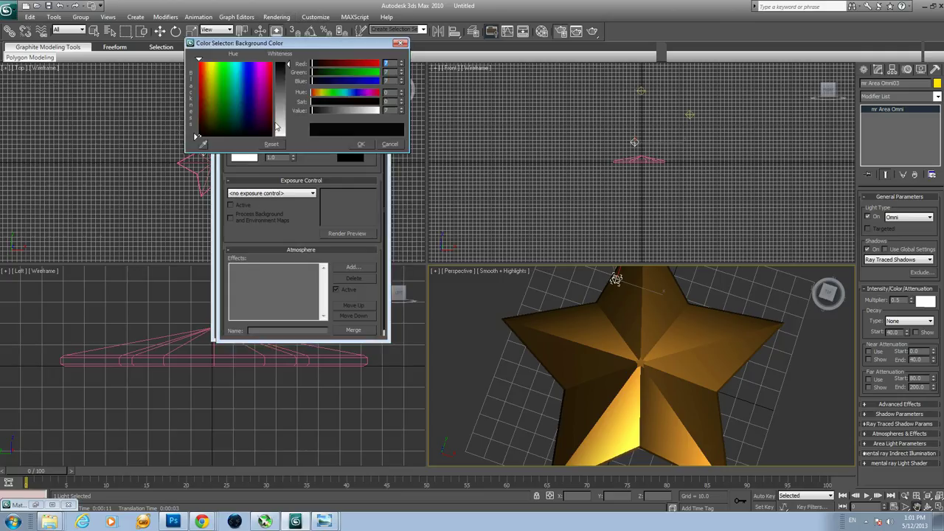
click(289, 129)
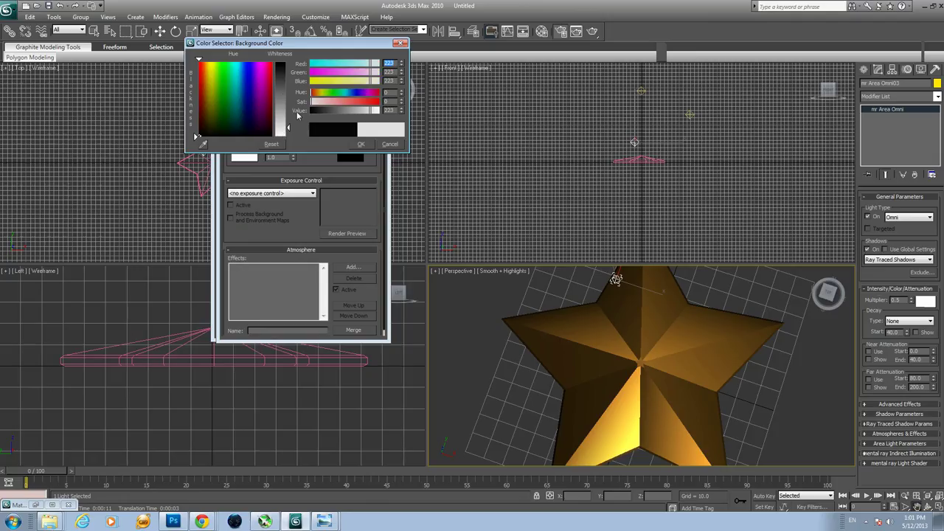
click(360, 145)
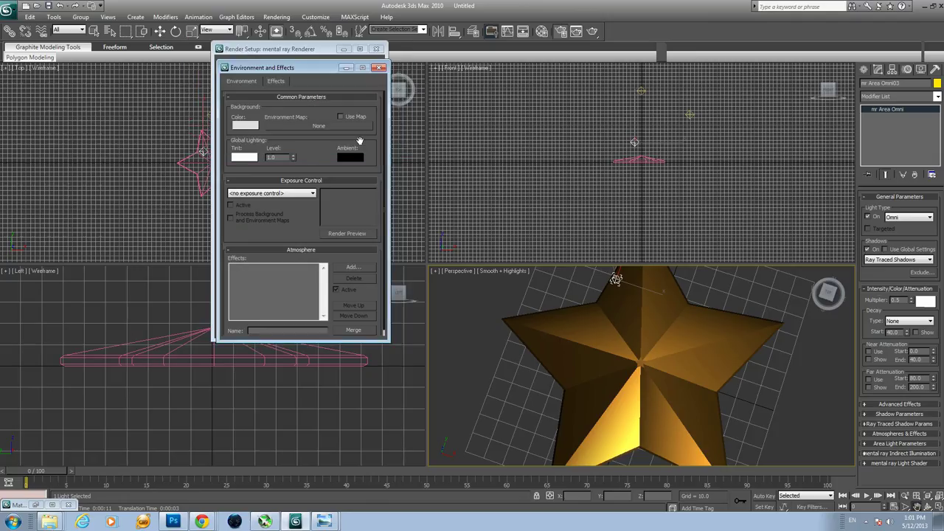
click(380, 68)
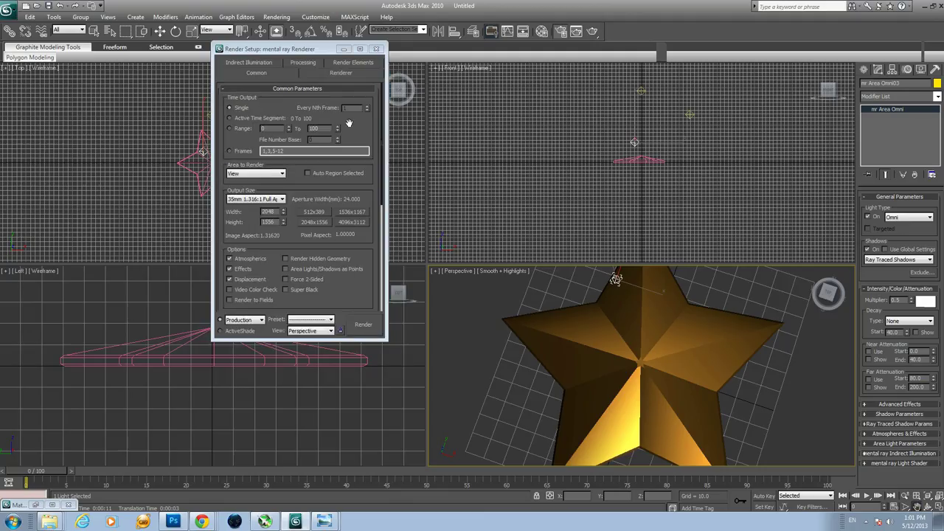
- Close Render Setup and render the Perspective view of the star on light grey
click(376, 49)
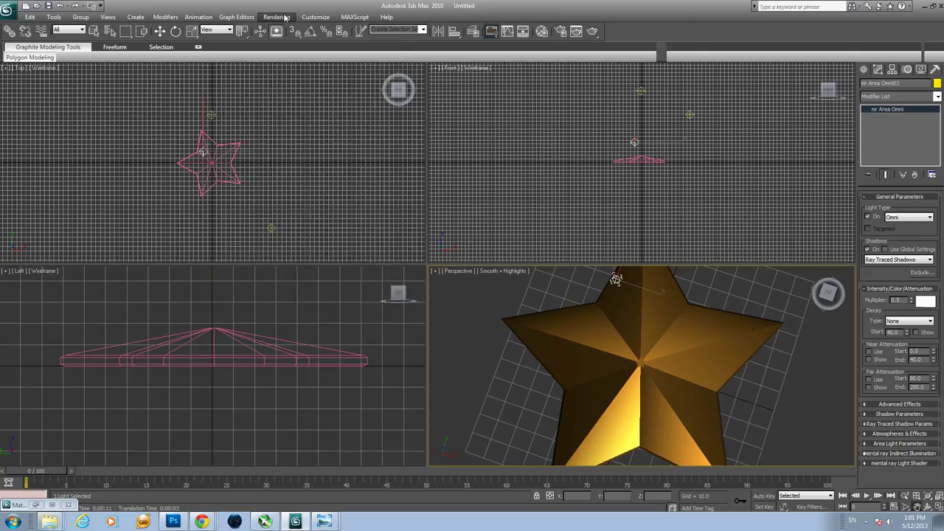
click(283, 17)
click(284, 28)
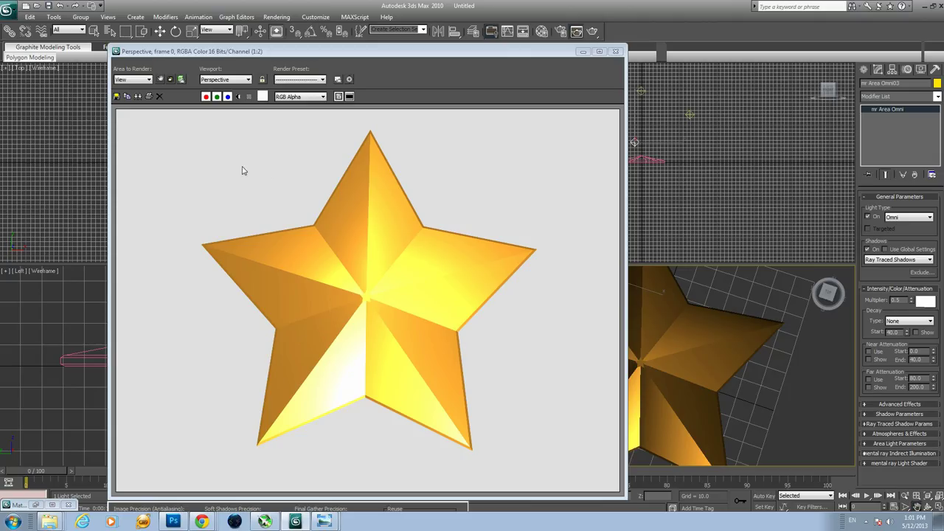
- Choose PNG format and name the file Star_with_White_Background.png
click(116, 97)
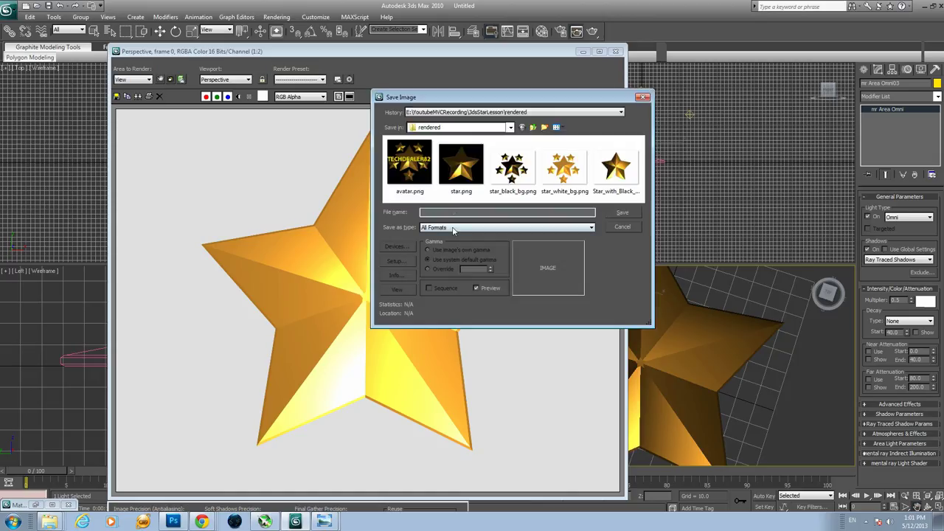
click(446, 229)
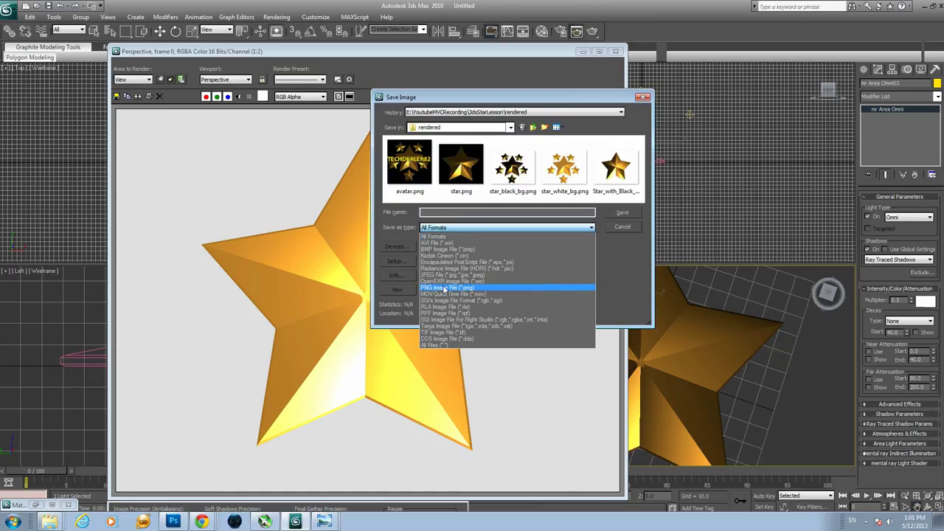
click(445, 289)
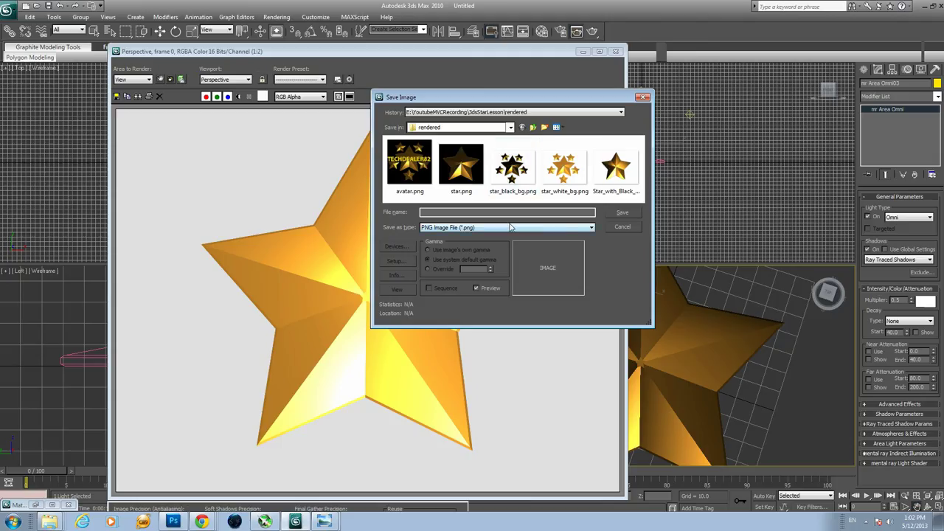
click(618, 170)
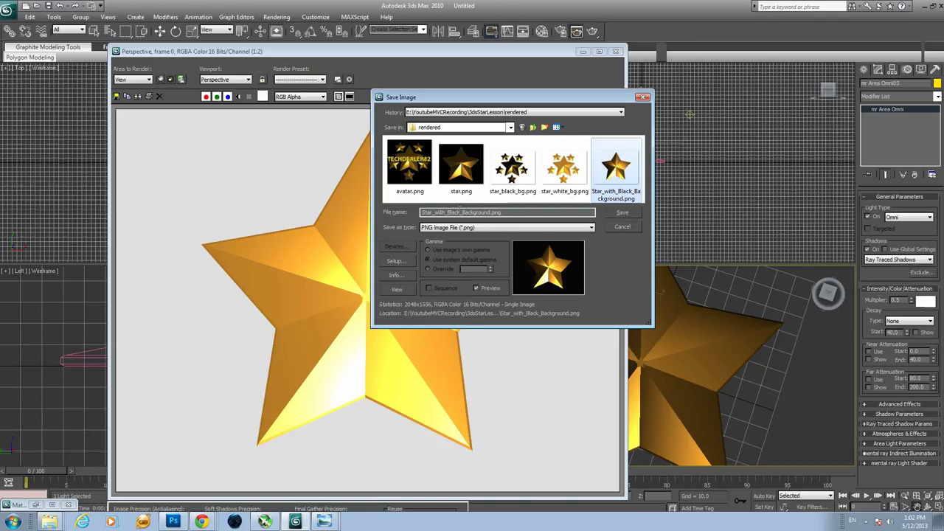
drag(461, 212, 446, 212)
text(white)
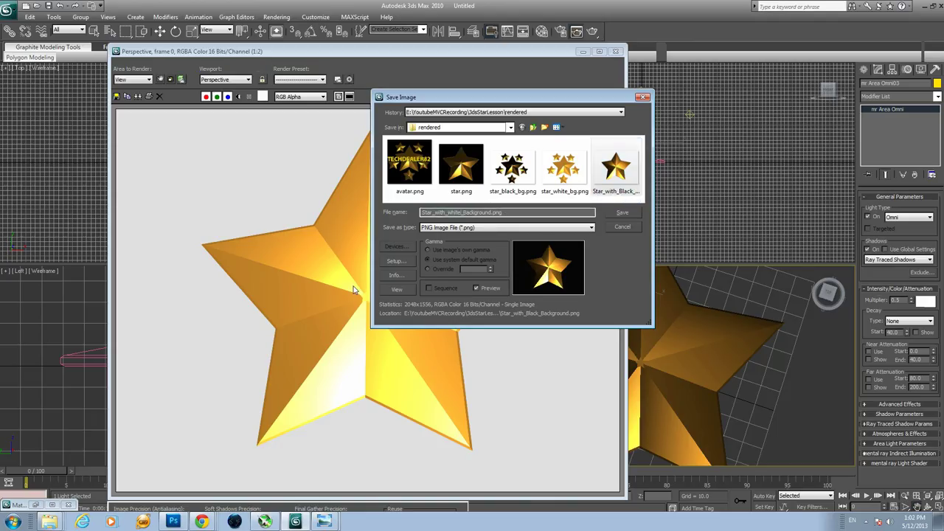
key(Left)
key(Left)
key(Left)
key(Left)
key(BackSpace)
text(W)
- Confirm the PNG settings with alpha channel and save the render
click(394, 261)
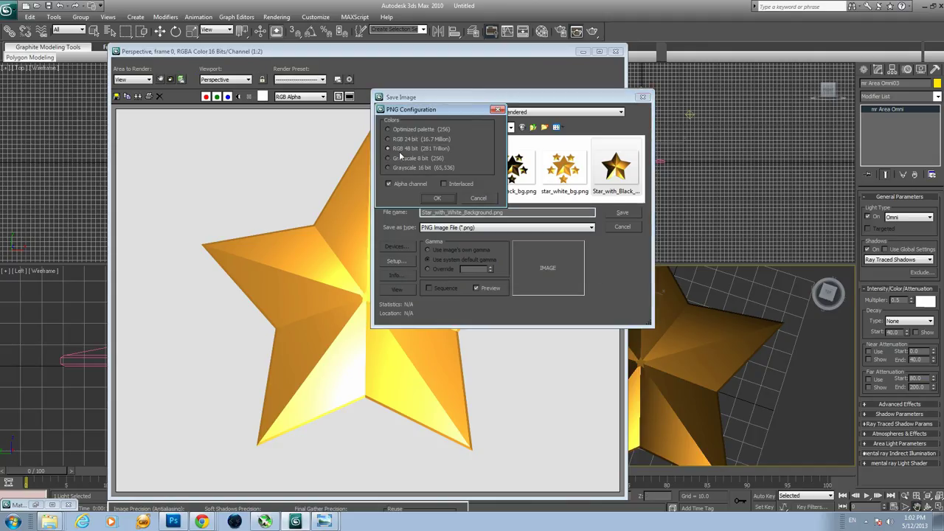
click(439, 198)
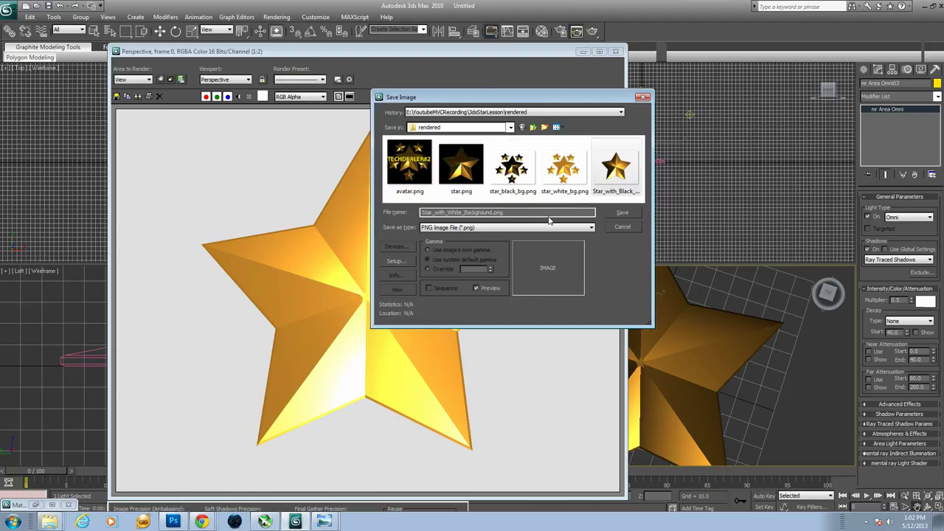
click(622, 215)
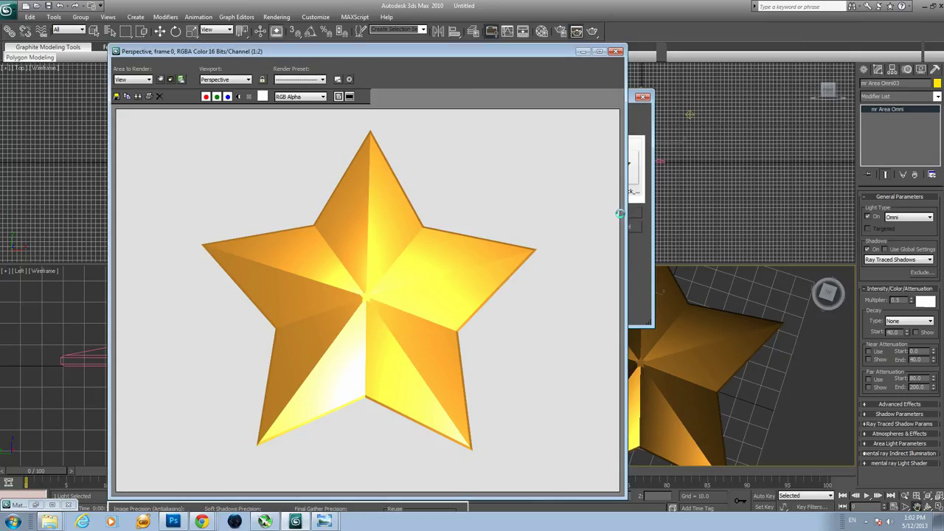
- Close the rendered frame window
click(616, 52)
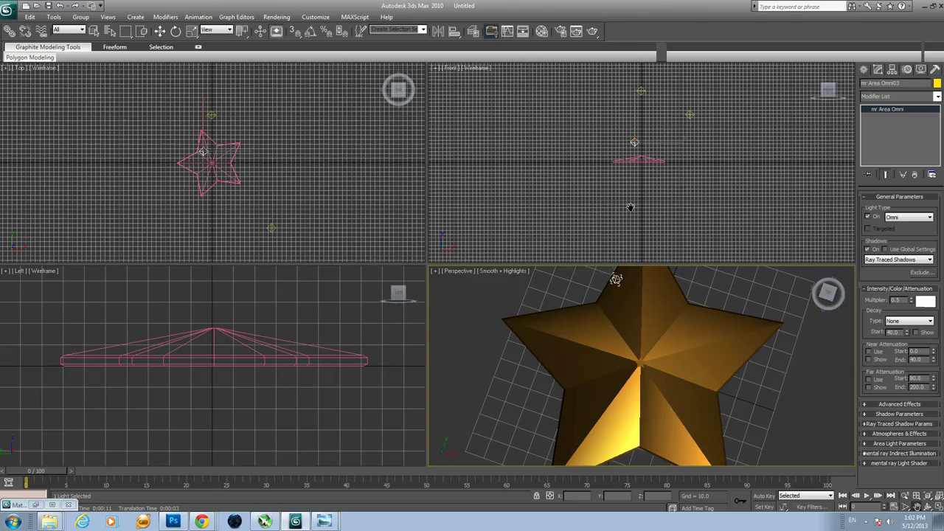
click(15, 14)
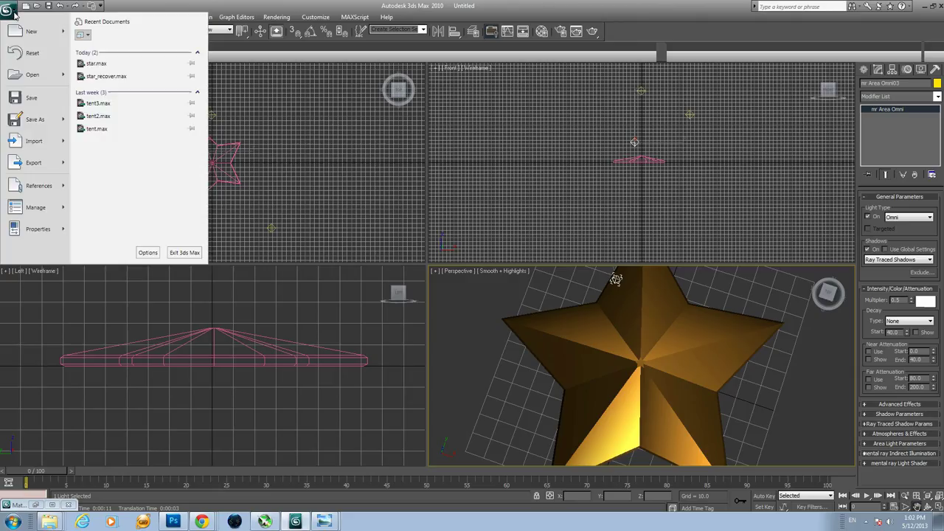
click(642, 5)
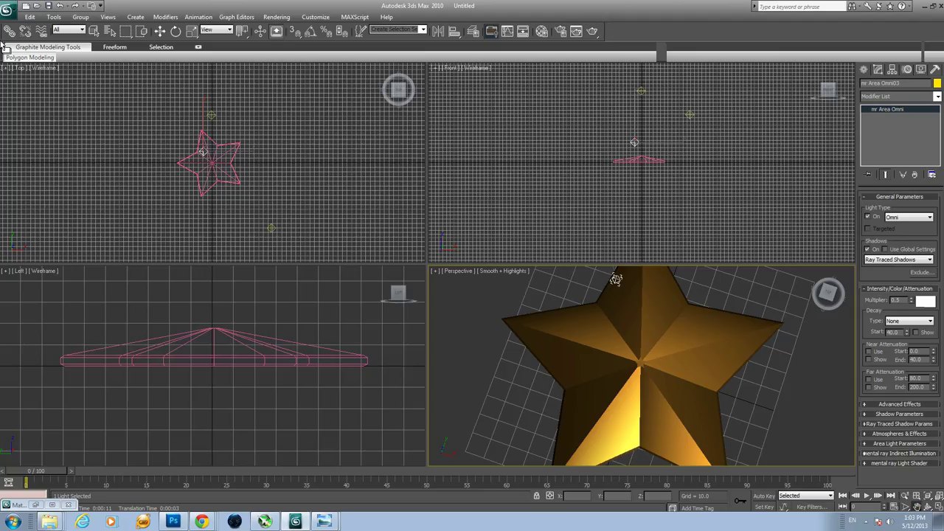
- Save the scene under the new name StarFinal.max
click(9, 11)
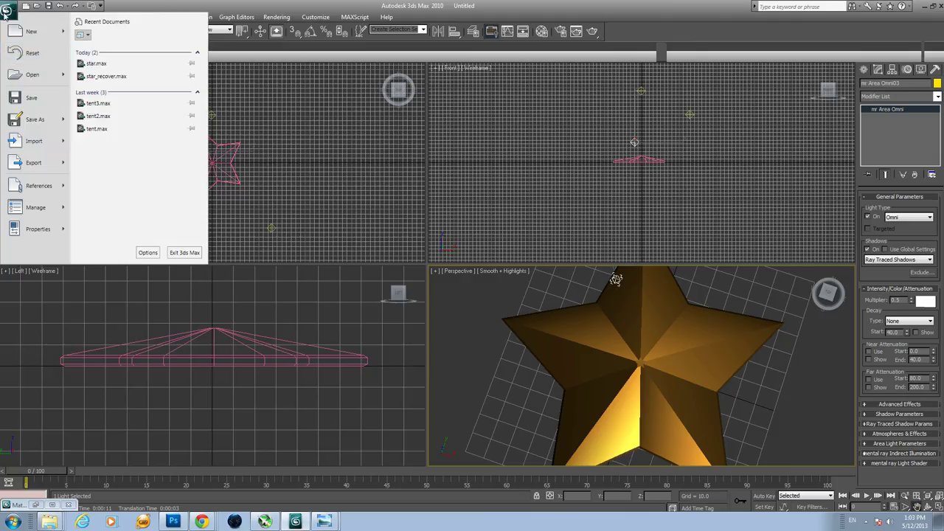
click(29, 121)
text(S)
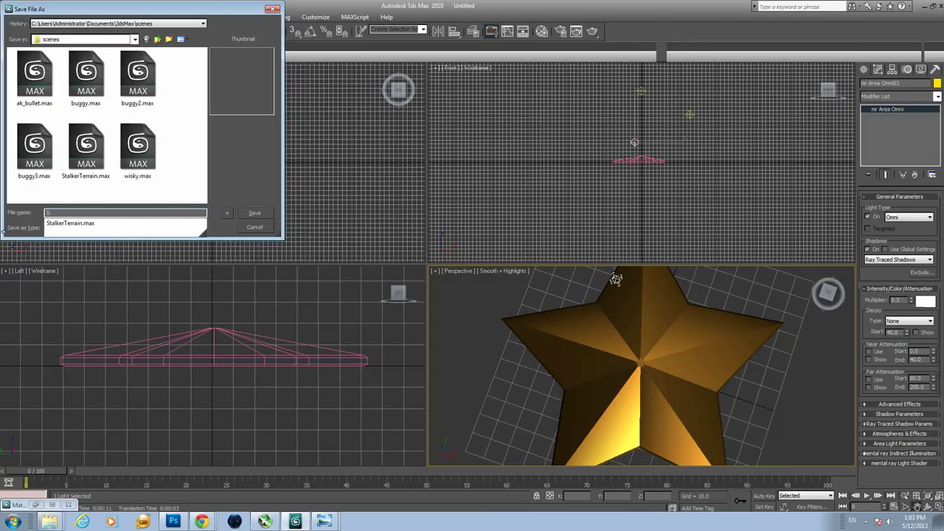
text(tarFinal)
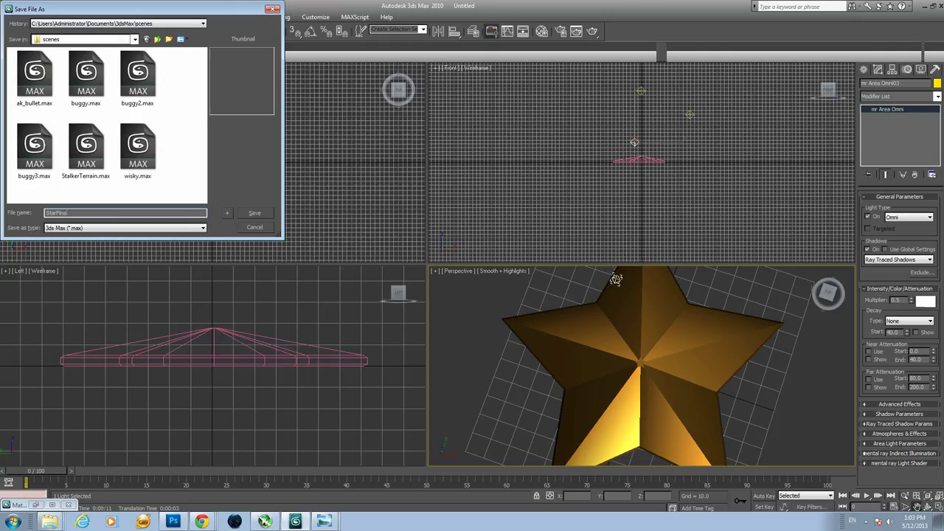
click(255, 214)
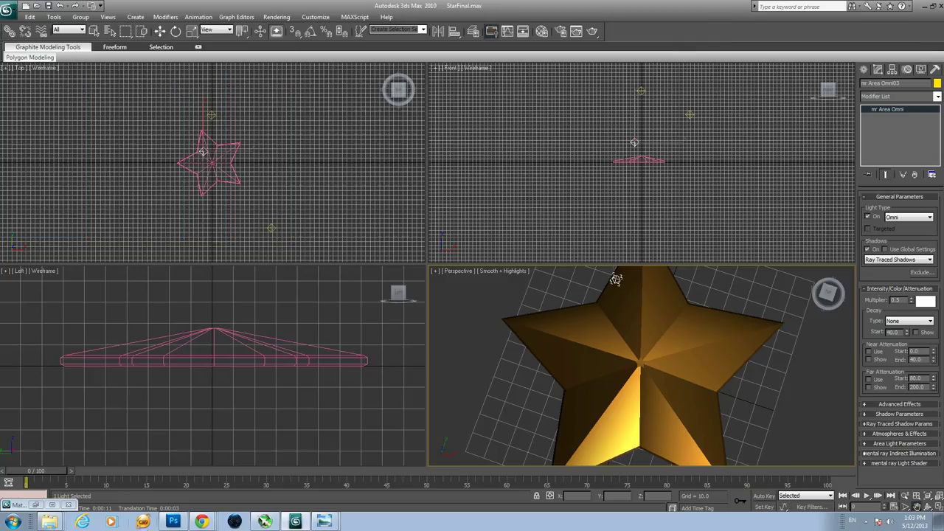
- In Photoshop, close the star_white_bg.png composite without saving changes
click(172, 522)
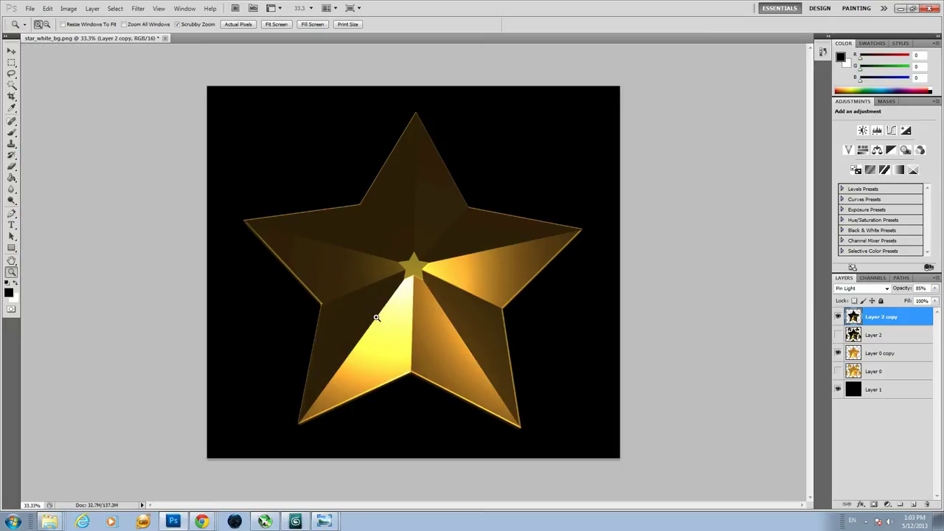
click(164, 38)
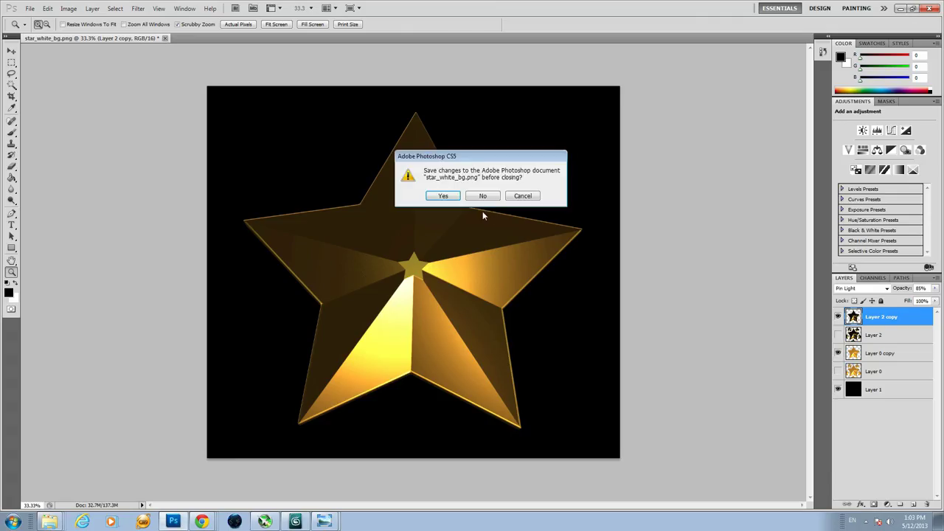
click(485, 196)
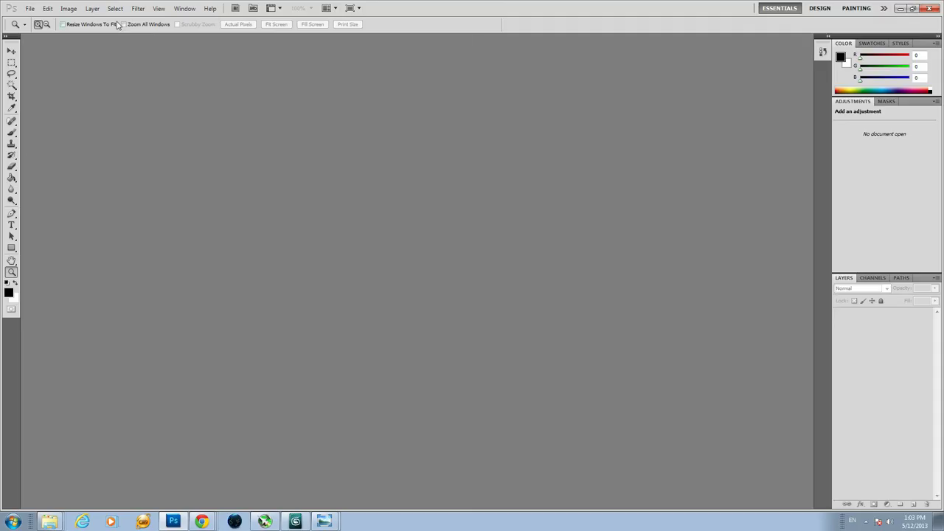
- Bring up File > Open and select Star_with_Black_Background.png in the rendered folder
click(30, 9)
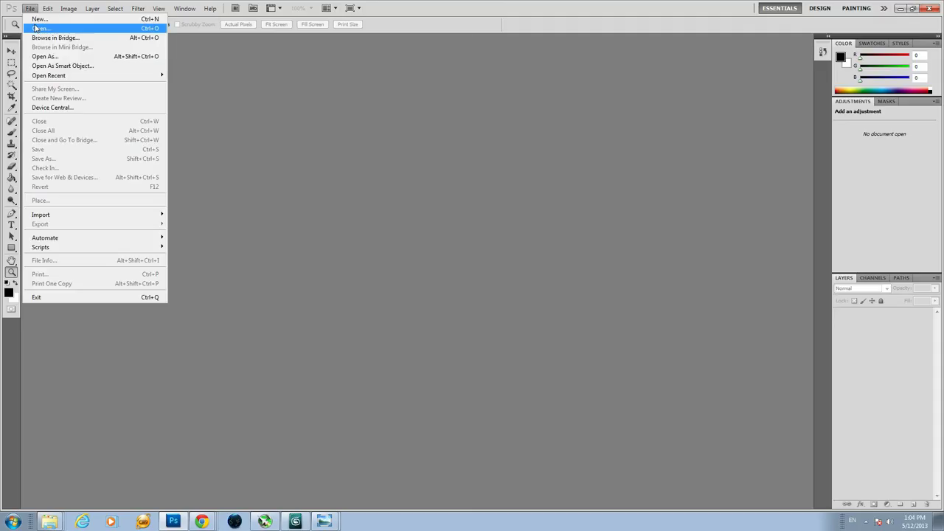
click(39, 29)
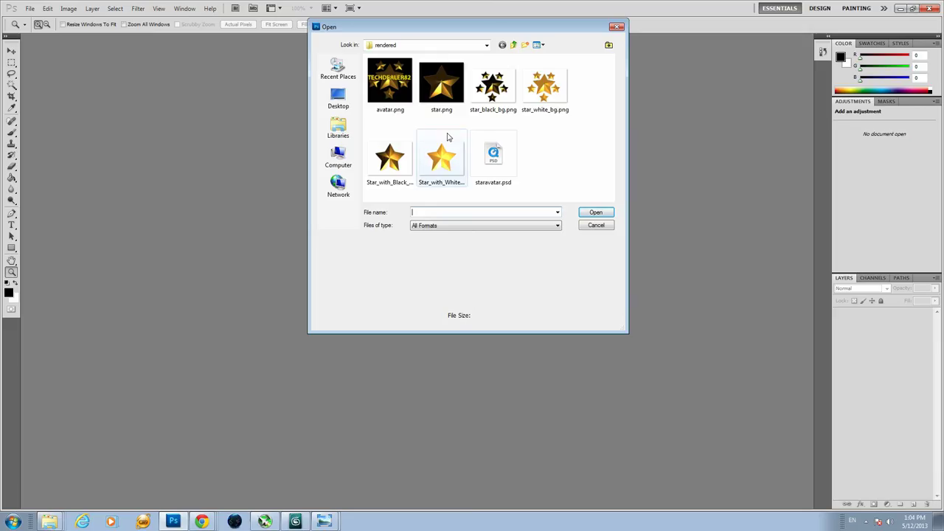
click(398, 169)
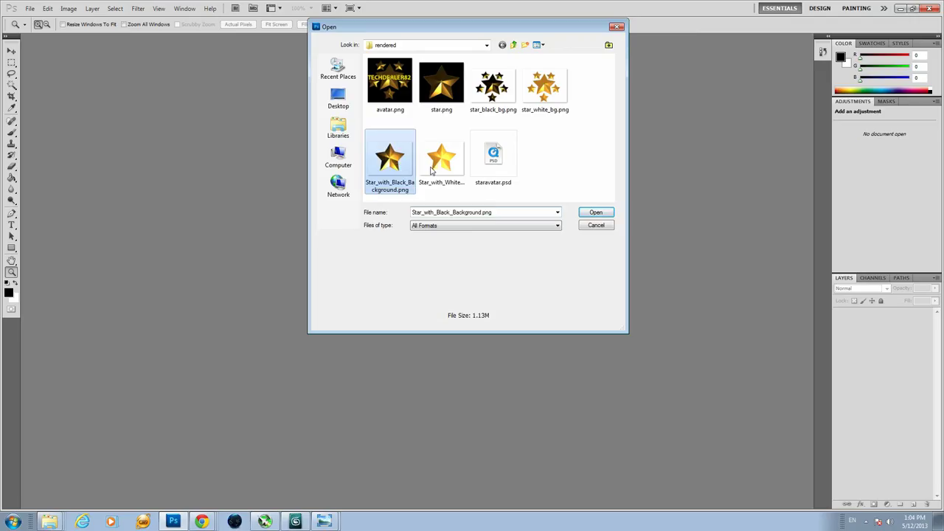
- Open the selected star render PNG from the Open dialog
double_click(389, 169)
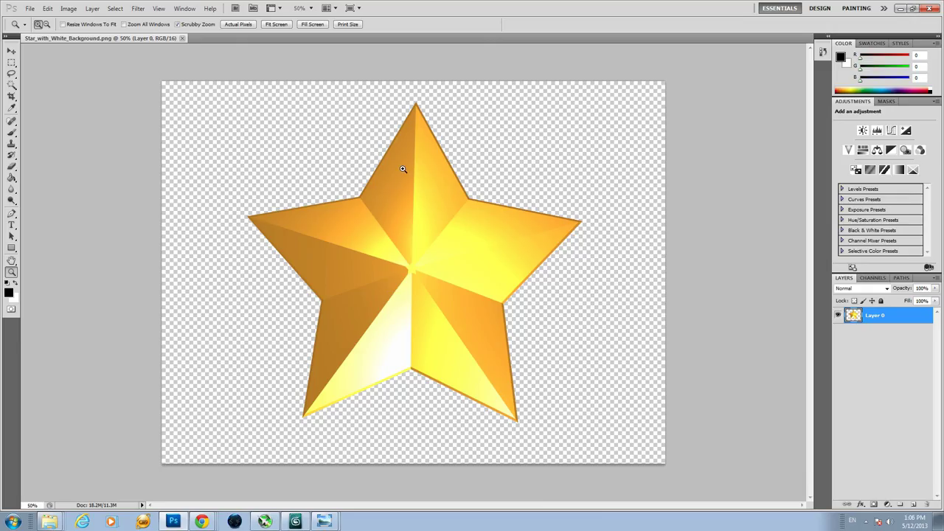
click(30, 8)
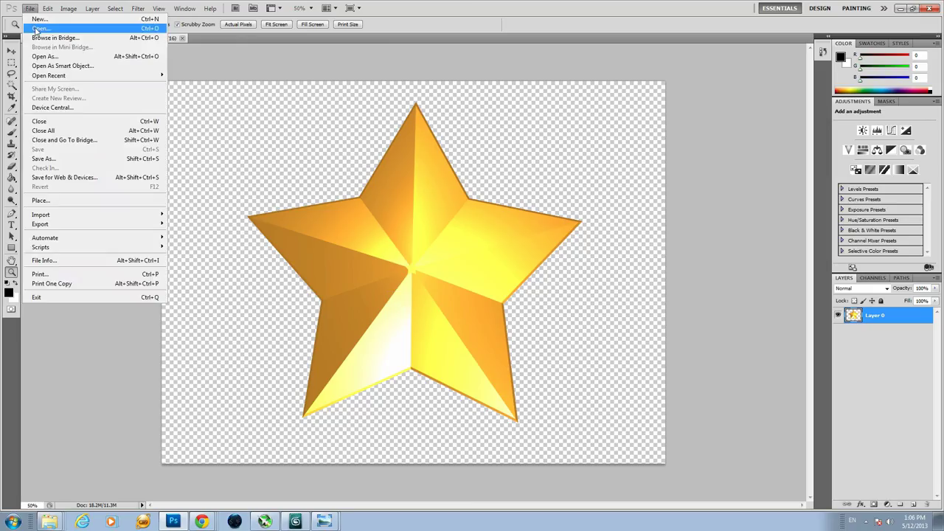
click(33, 29)
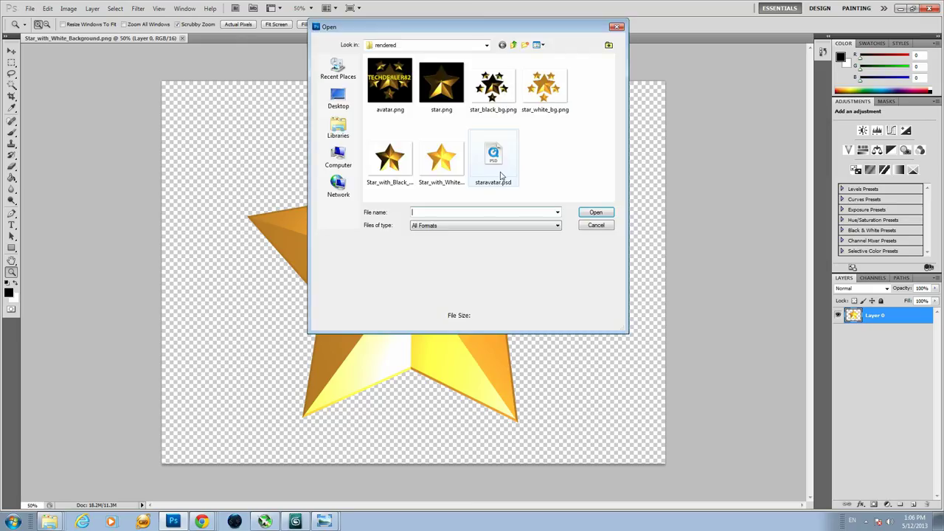
click(399, 165)
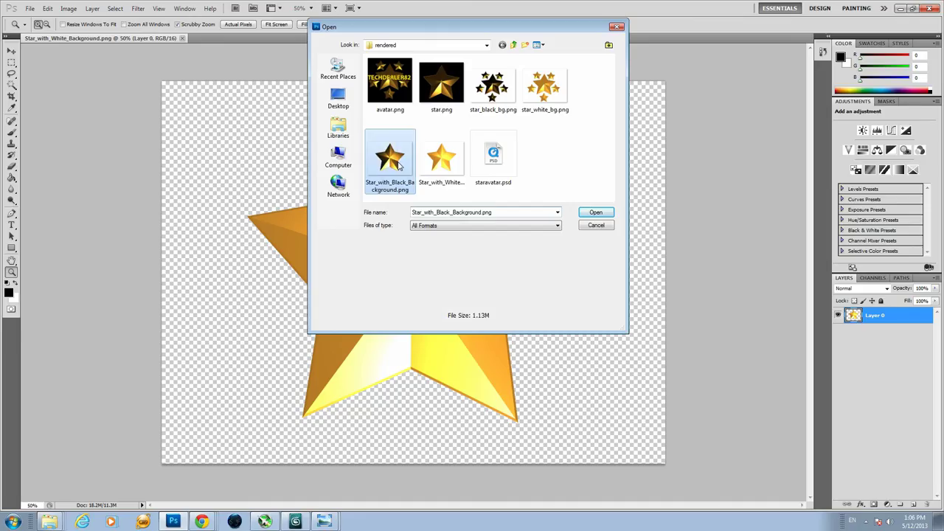
click(597, 214)
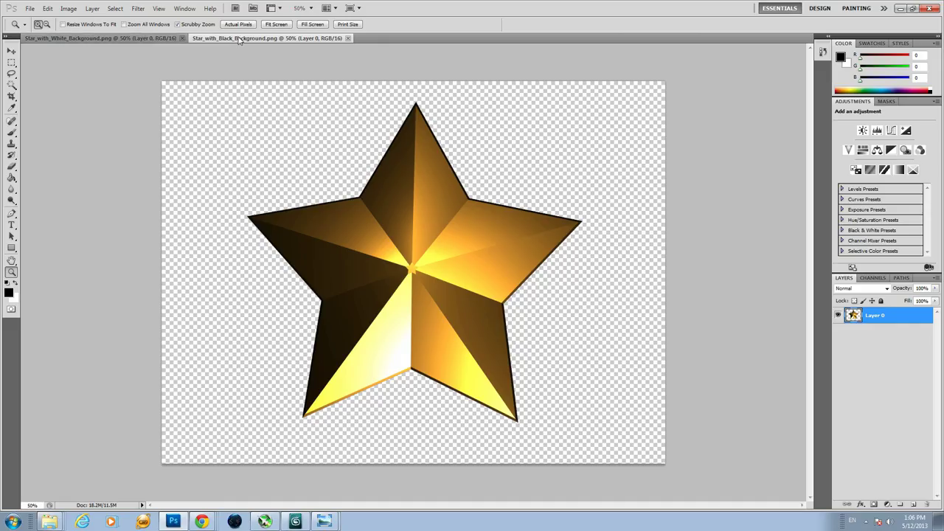
- Select the entire dark star canvas and copy it merged
click(113, 10)
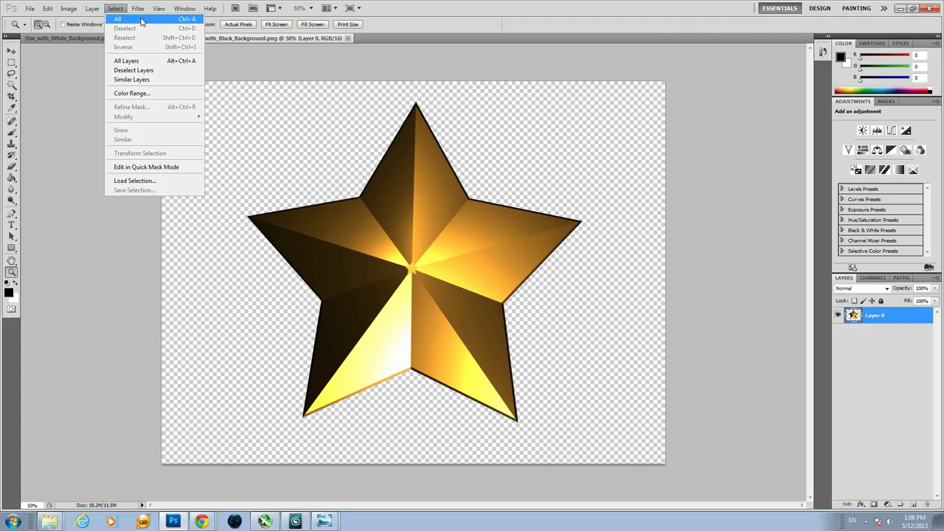
click(141, 21)
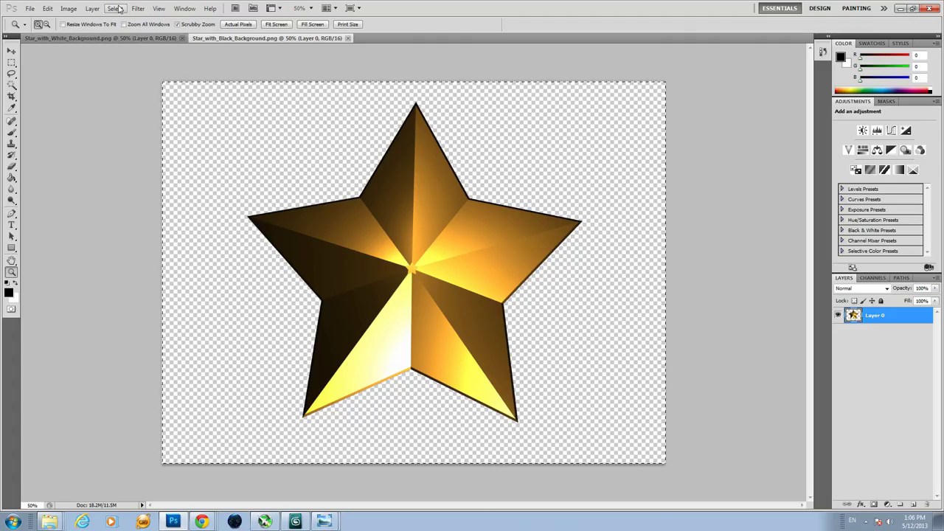
click(47, 8)
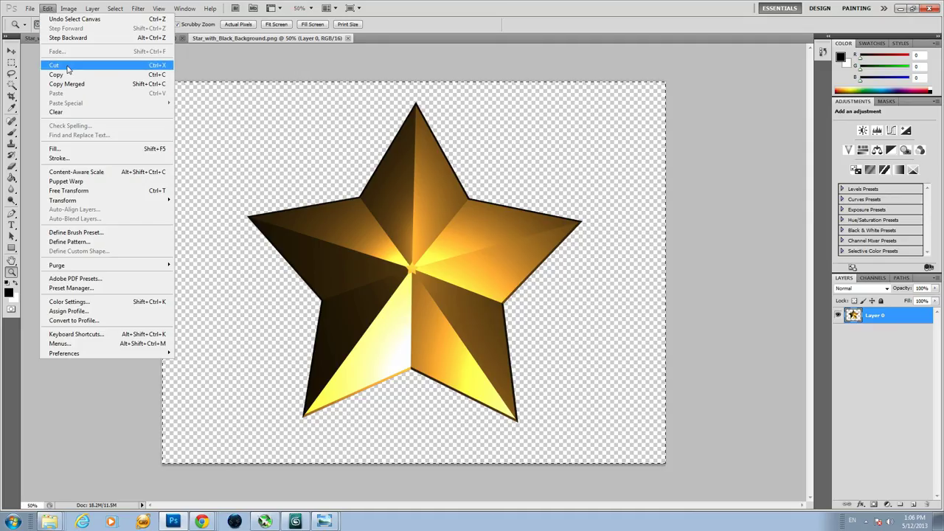
click(66, 83)
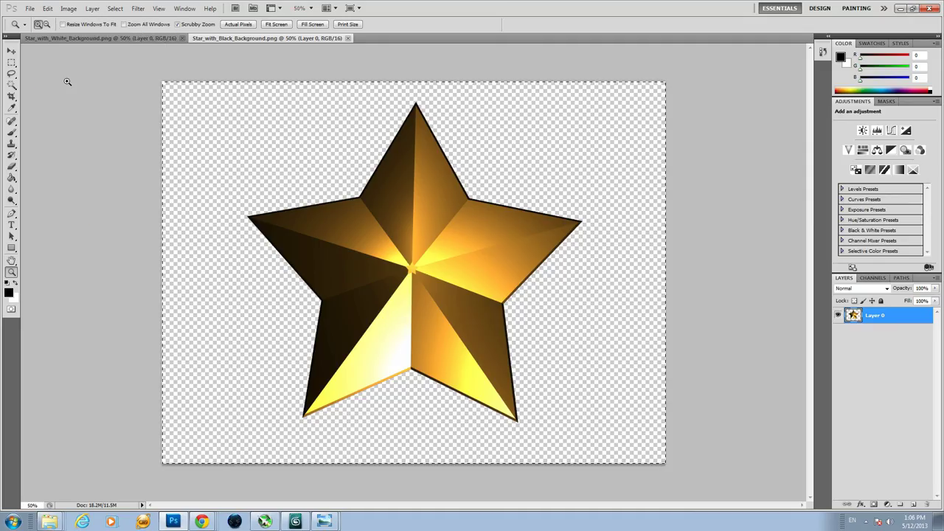
- Paste the dark star as a new layer into Star_with_White_Background.png
click(143, 39)
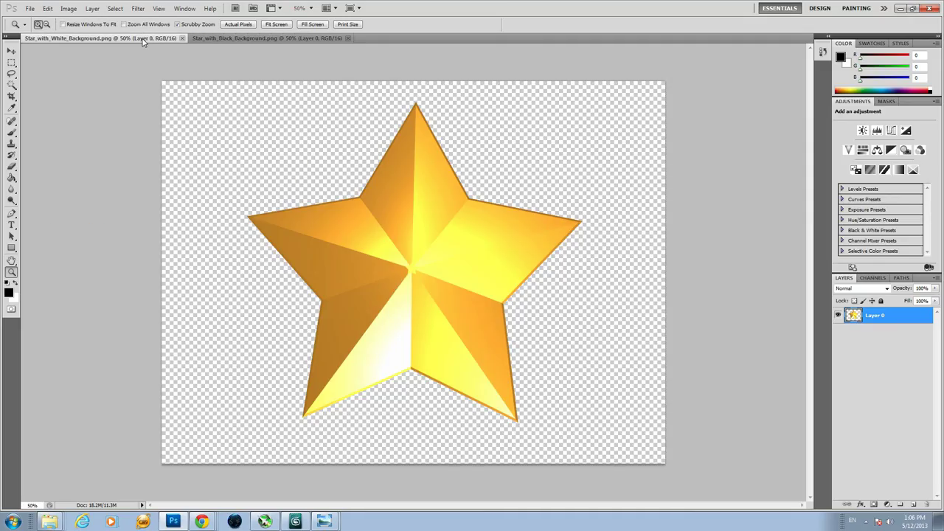
click(47, 8)
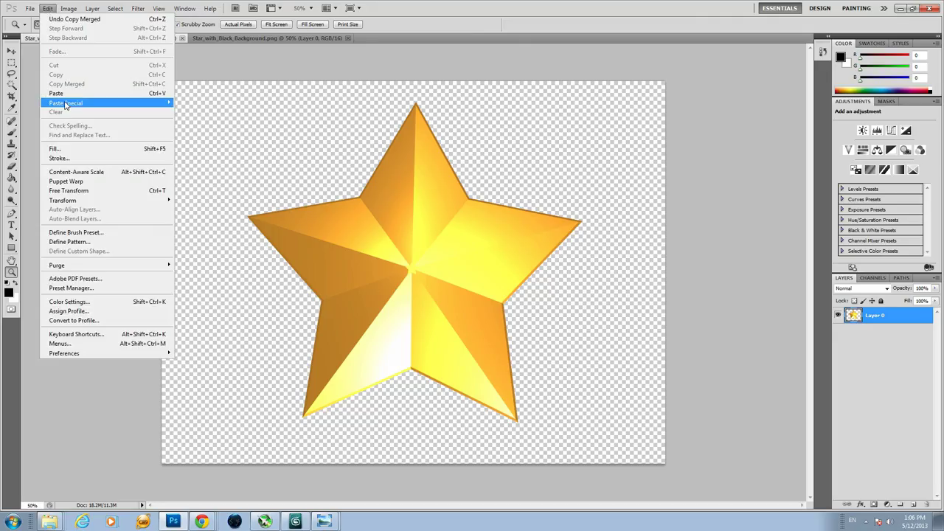
click(66, 94)
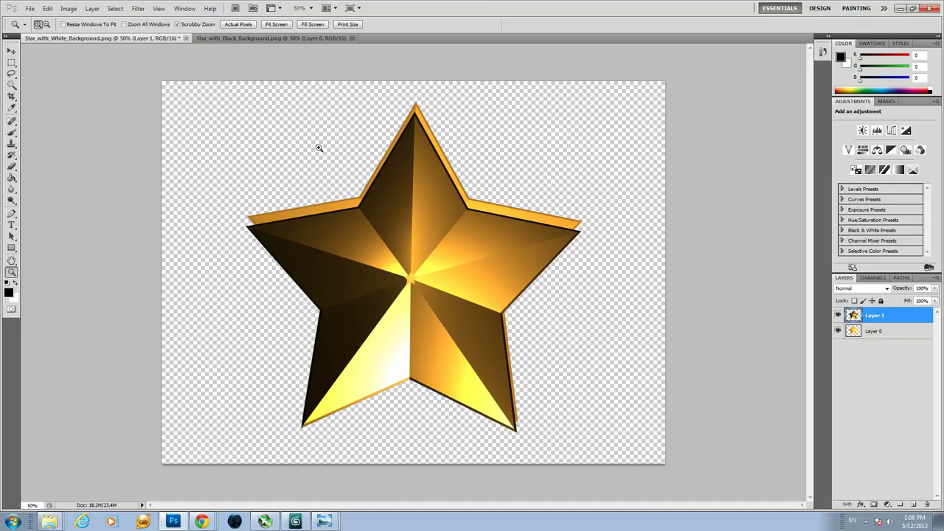
- Nudge the dark star on Layer 1 up to align with the bright star on Layer 0
click(13, 52)
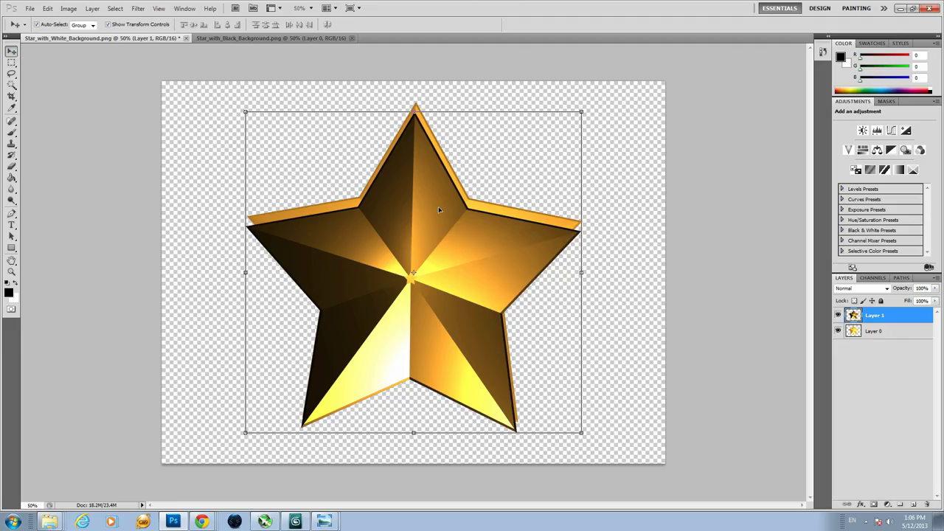
drag(438, 207, 438, 200)
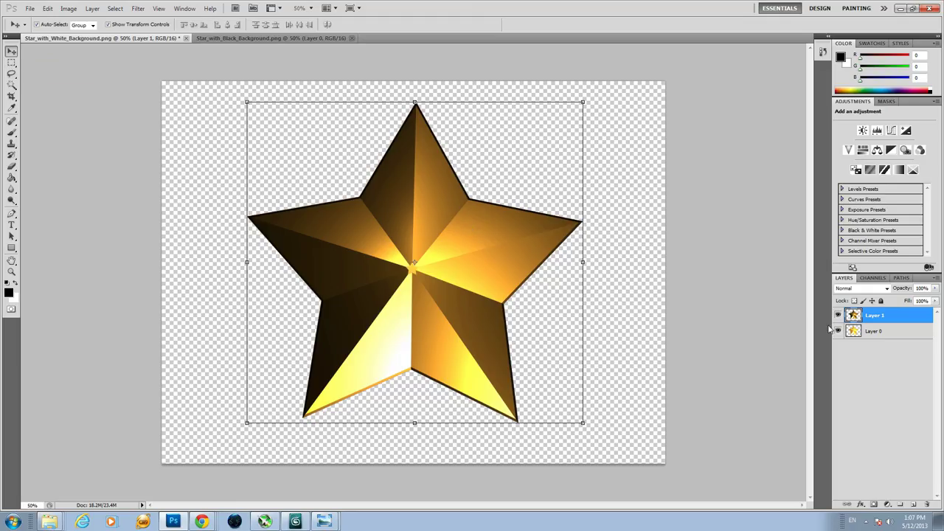
click(874, 331)
click(874, 317)
- Rename Layer 0 to 'Bright'
click(877, 333)
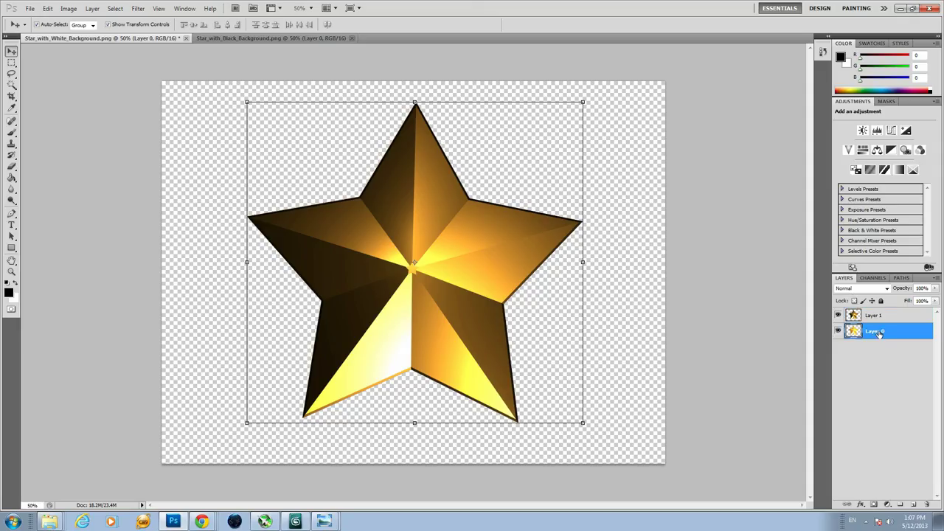
double_click(877, 334)
text(Bright)
key(Return)
- Rename Layer 1 to 'Darker' and extend the 'Bright' layer name to 'Brighter'
double_click(876, 316)
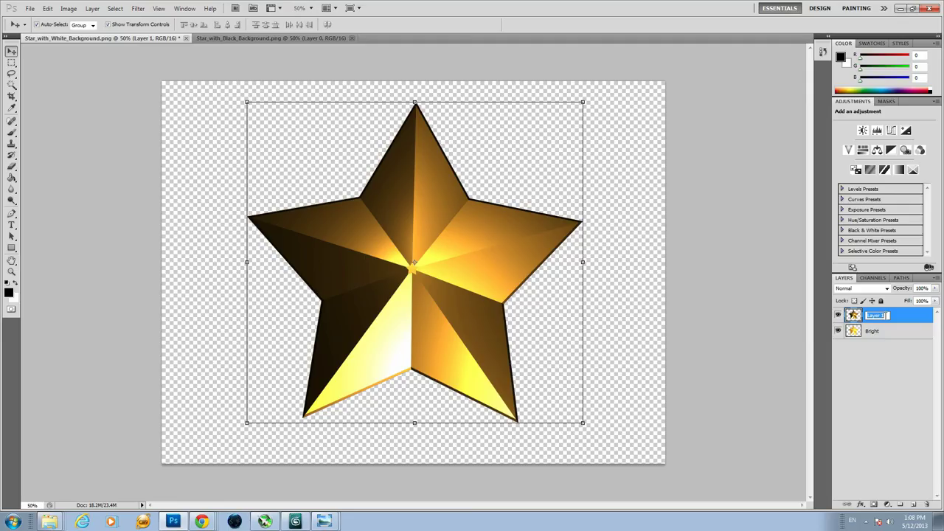
text(Darker)
double_click(883, 335)
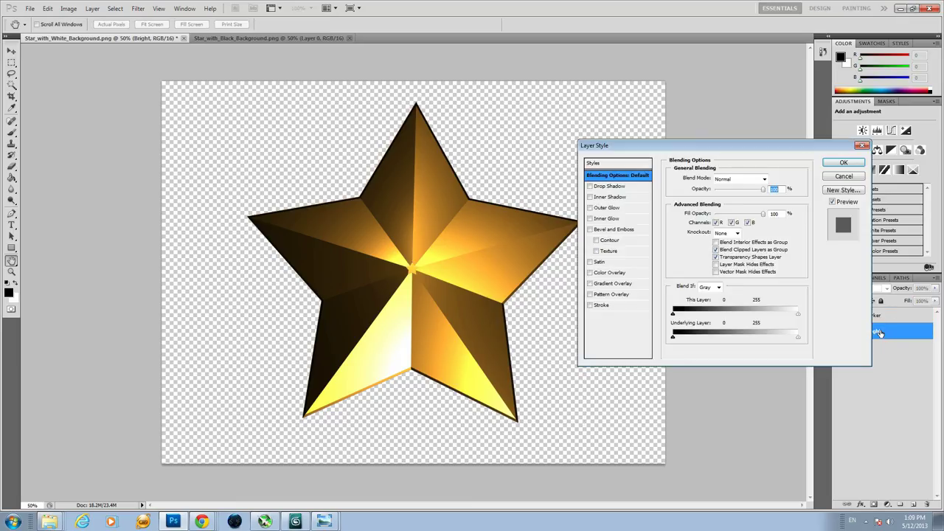
click(848, 176)
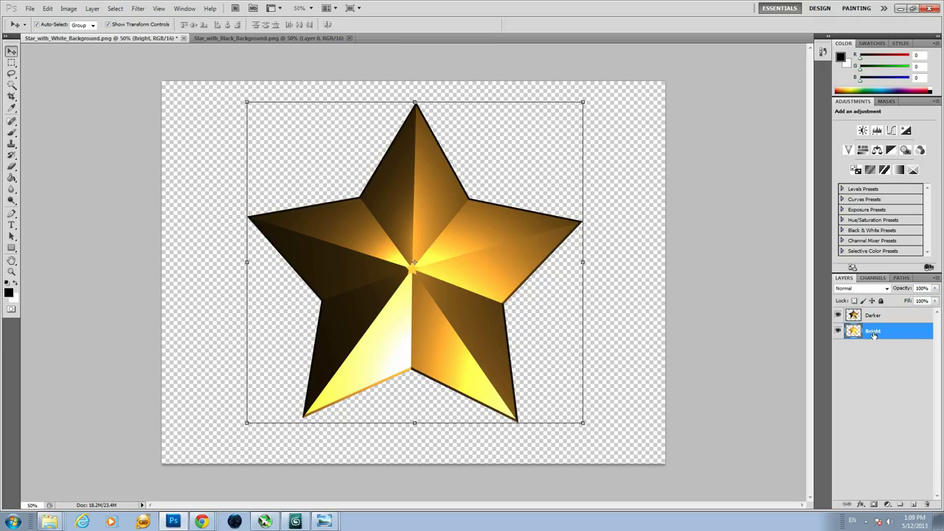
double_click(873, 332)
click(887, 331)
text(er)
key(Return)
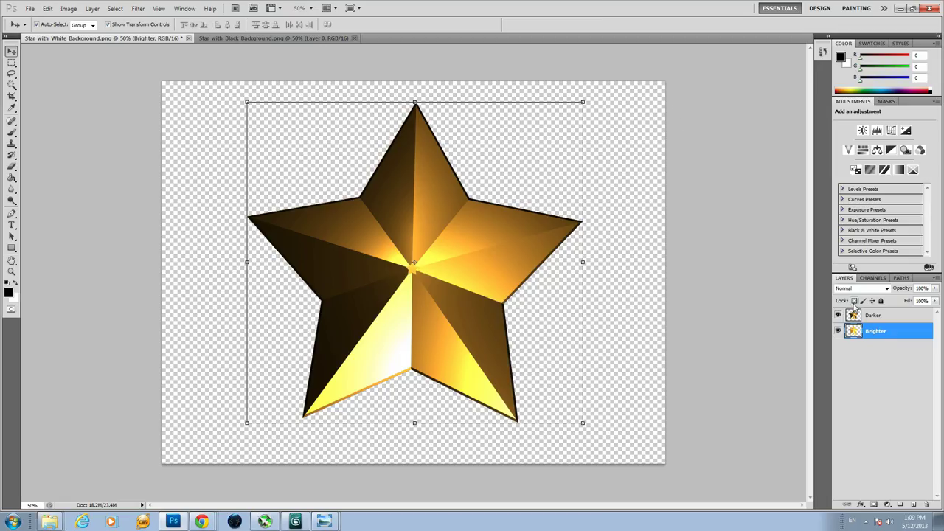
- Set the Darker layer's opacity to about 74% over Brighter, then deselect the layer
click(875, 317)
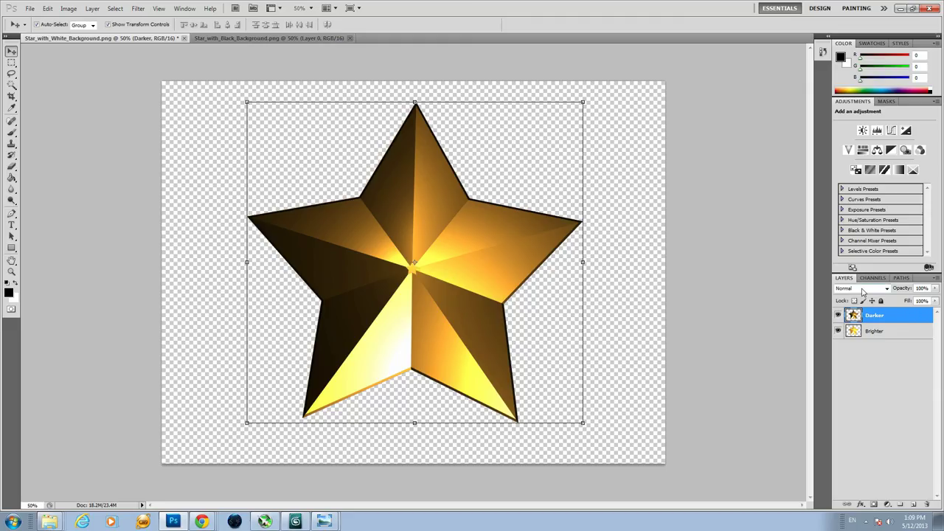
click(934, 289)
drag(932, 297, 885, 302)
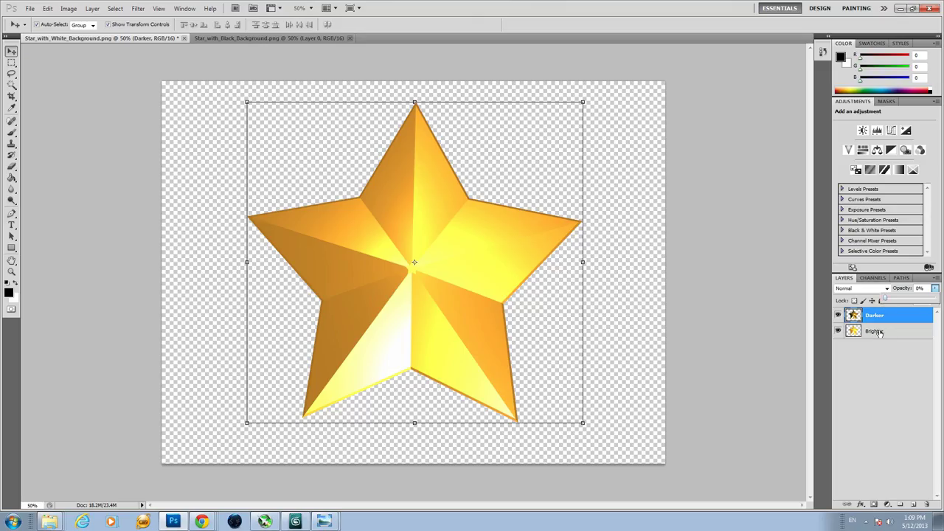
drag(887, 301, 922, 303)
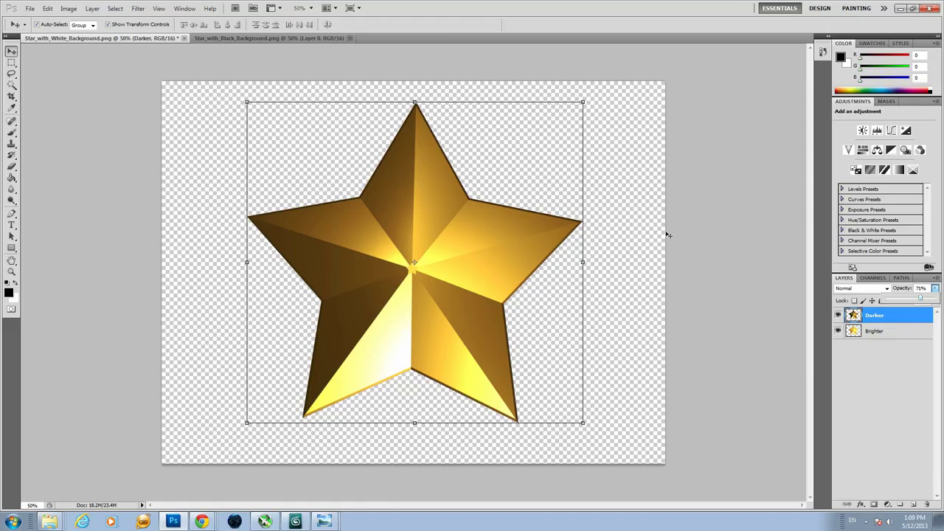
key(7)
key(4)
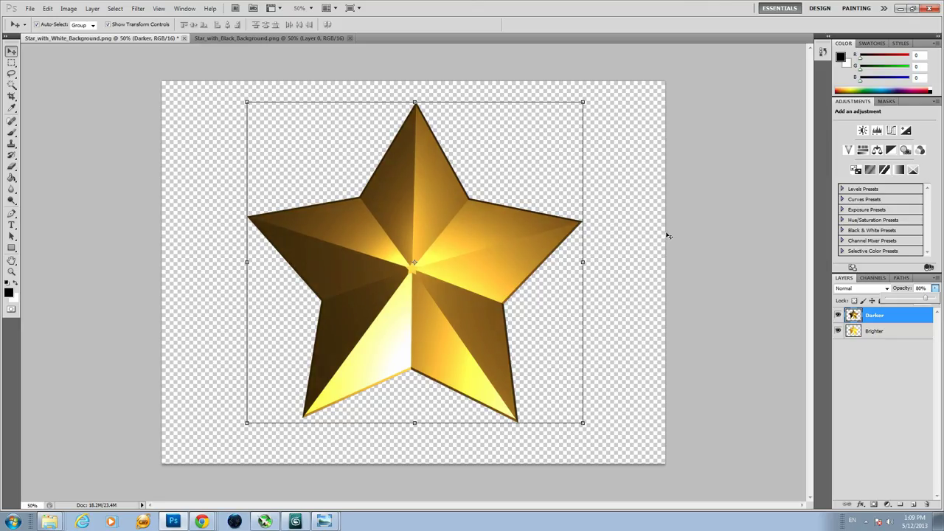
click(864, 389)
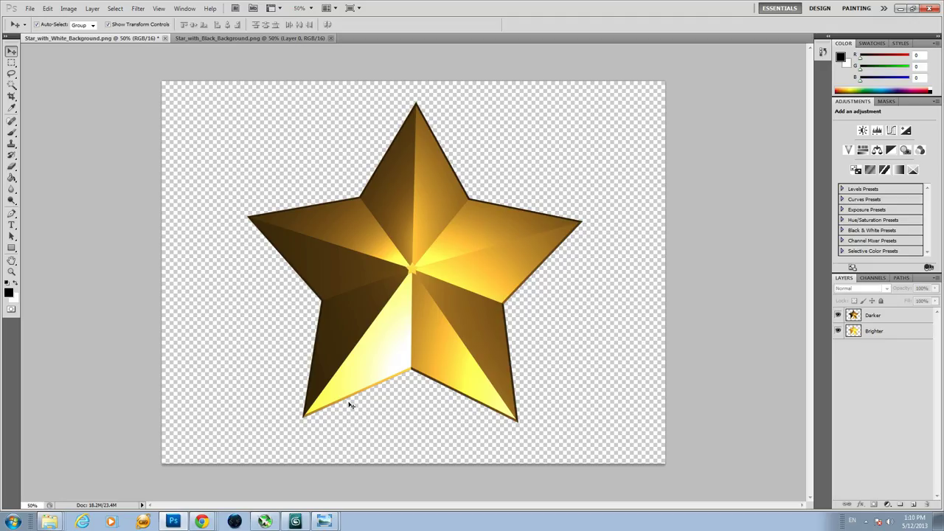
- Shift-drag a copy of the star to its right and name the copy SmallStar
click(295, 522)
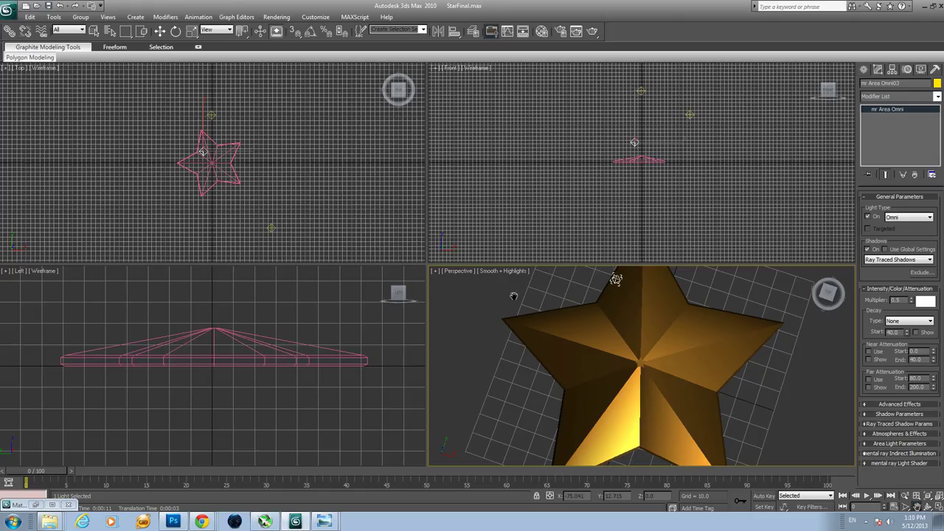
key(w)
click(233, 164)
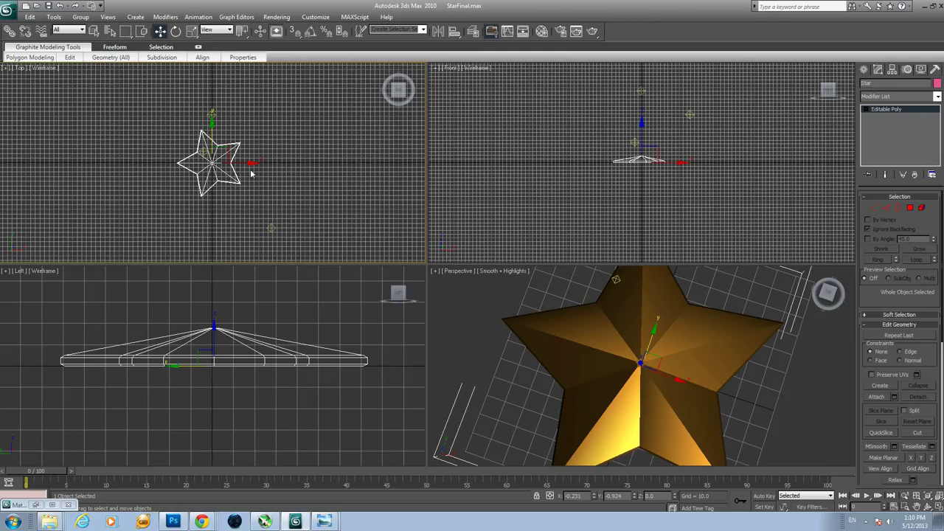
shift+drag(251, 161, 332, 169)
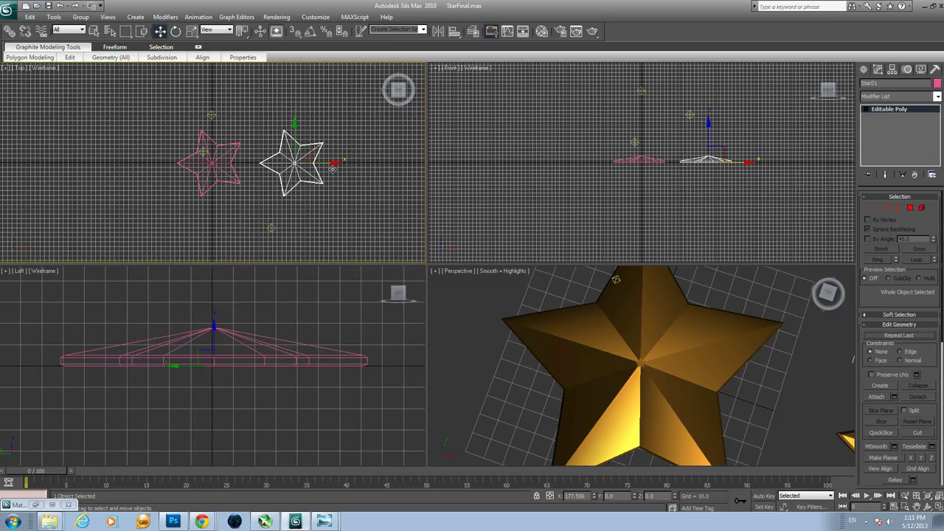
shift+drag(332, 169, 333, 173)
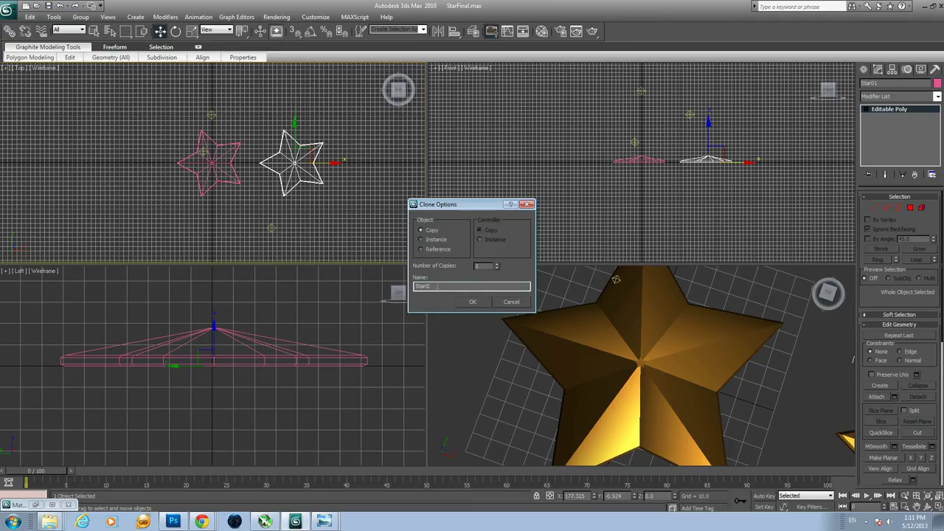
key(BackSpace)
key(BackSpace)
key(BackSpace)
key(BackSpace)
key(BackSpace)
text(Small)
click(483, 303)
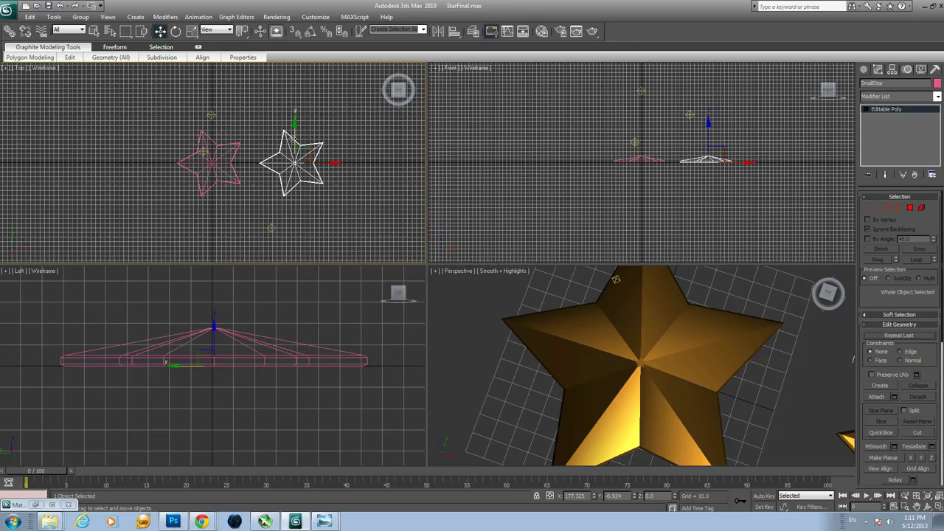
- Try uniform scales on SmallStar, then undo them to restore its full size
click(192, 31)
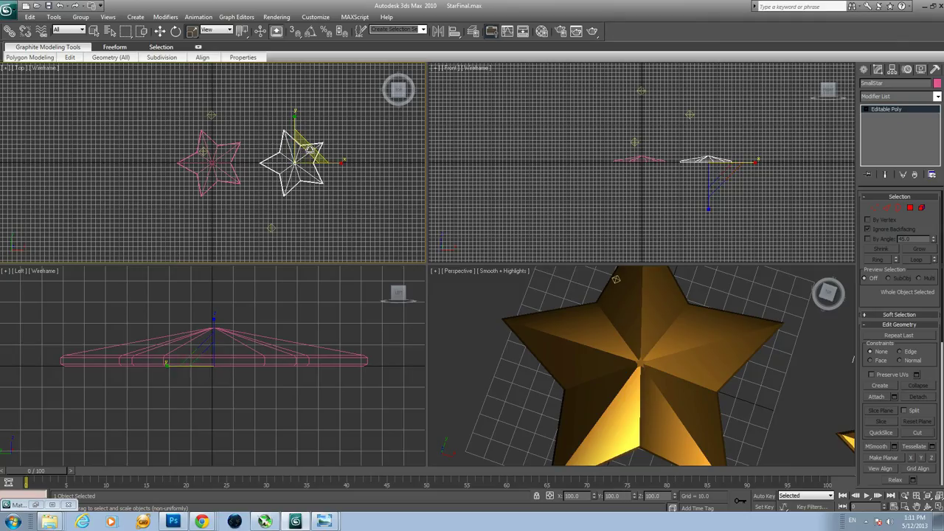
drag(310, 148, 352, 99)
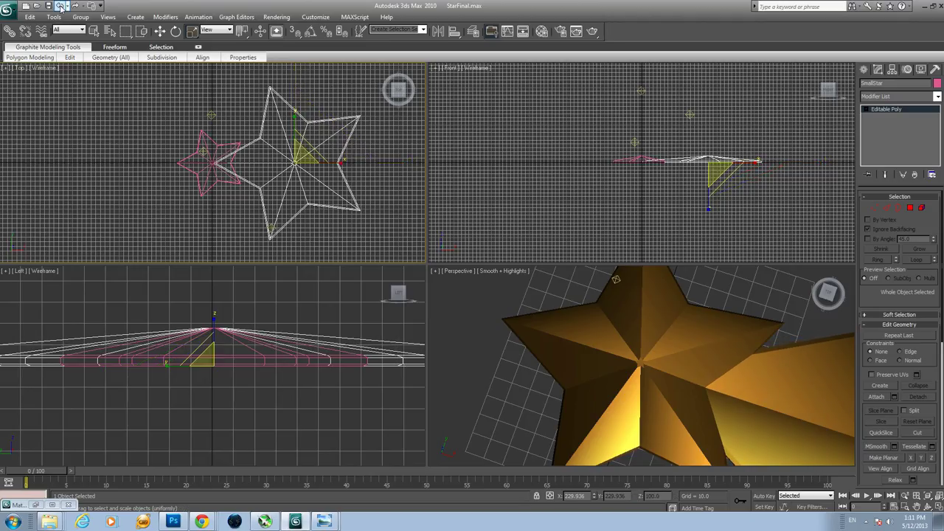
click(63, 6)
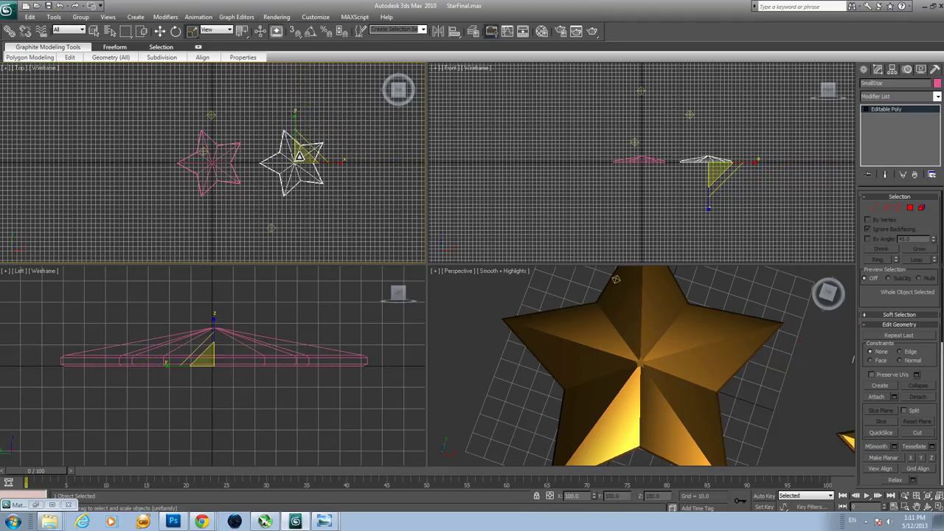
drag(300, 155, 265, 214)
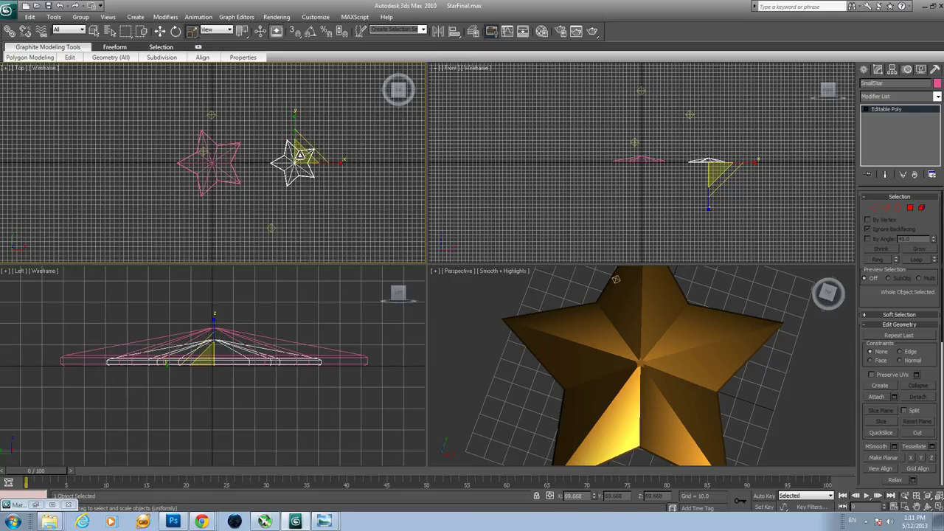
drag(296, 155, 295, 172)
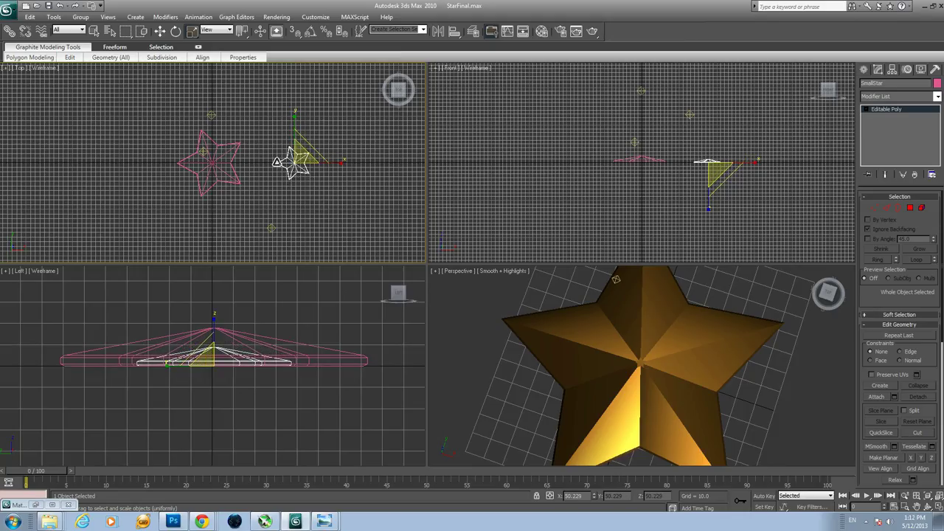
mouse_move(93, 56)
click(60, 7)
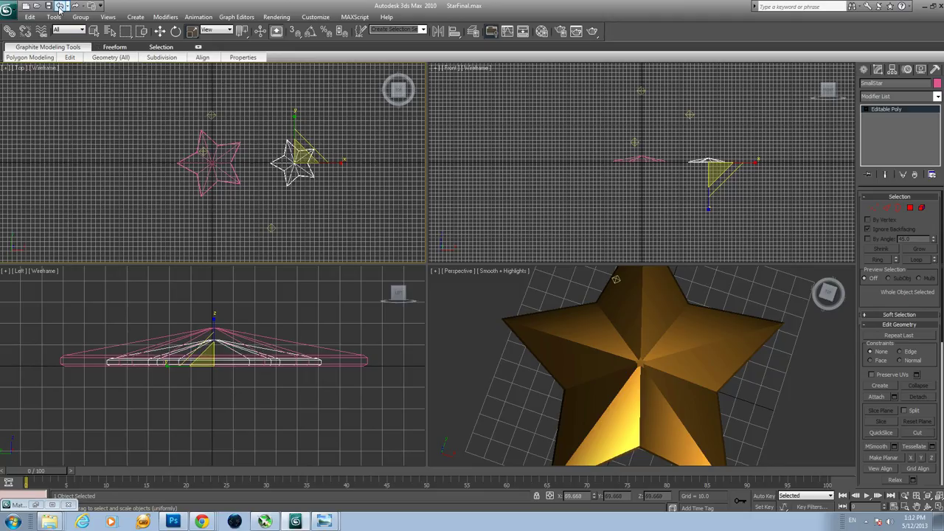
click(60, 7)
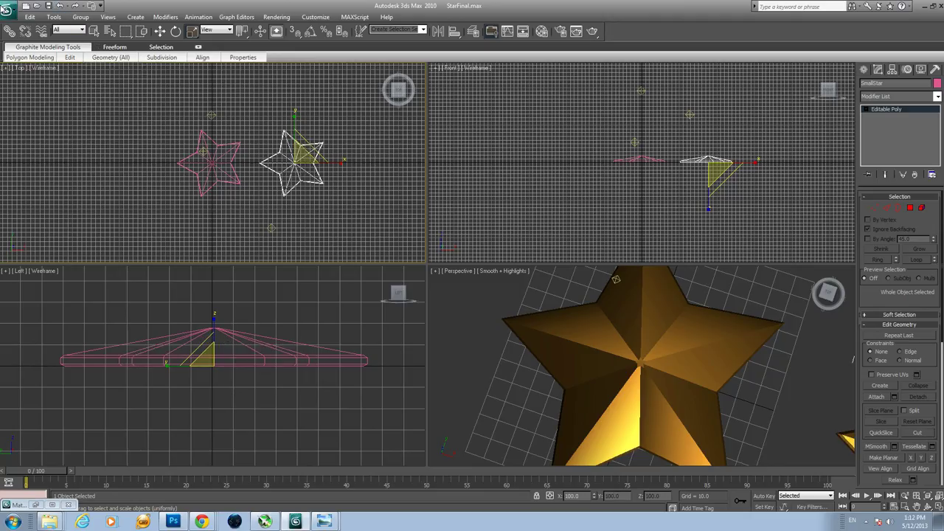
- Uniformly scale SmallStar down to about 73% of its size
click(310, 145)
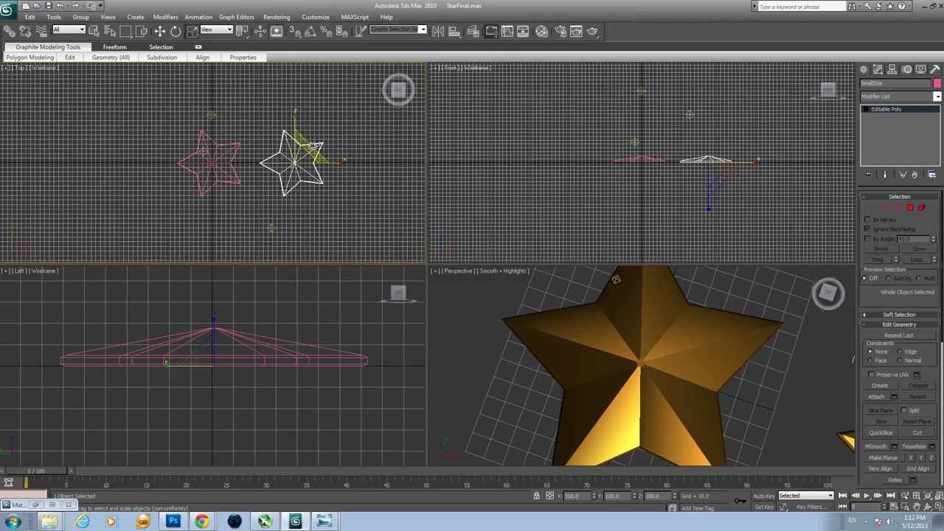
drag(313, 145, 322, 115)
click(59, 5)
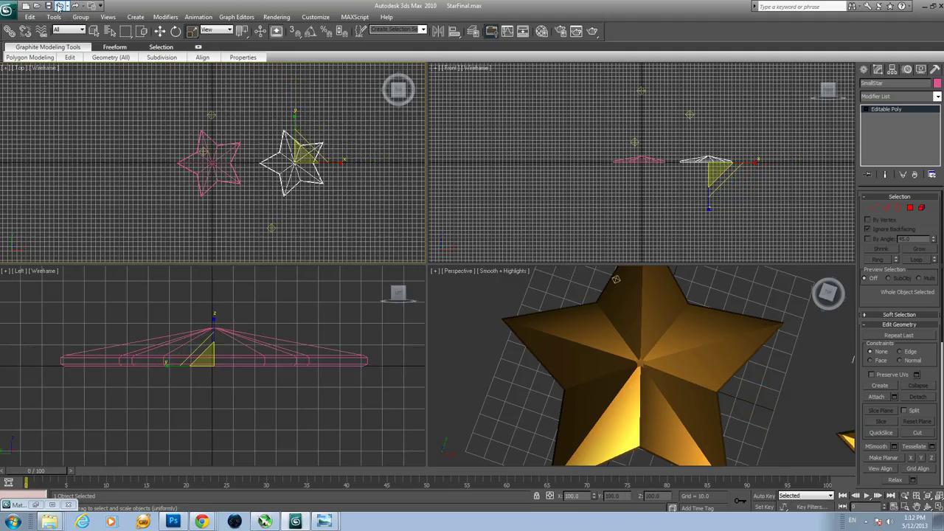
drag(300, 153, 254, 234)
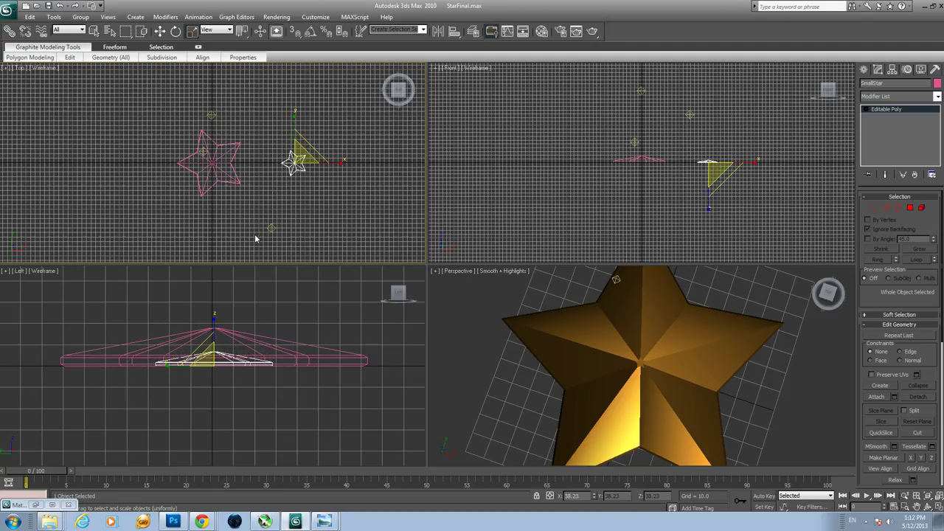
click(159, 31)
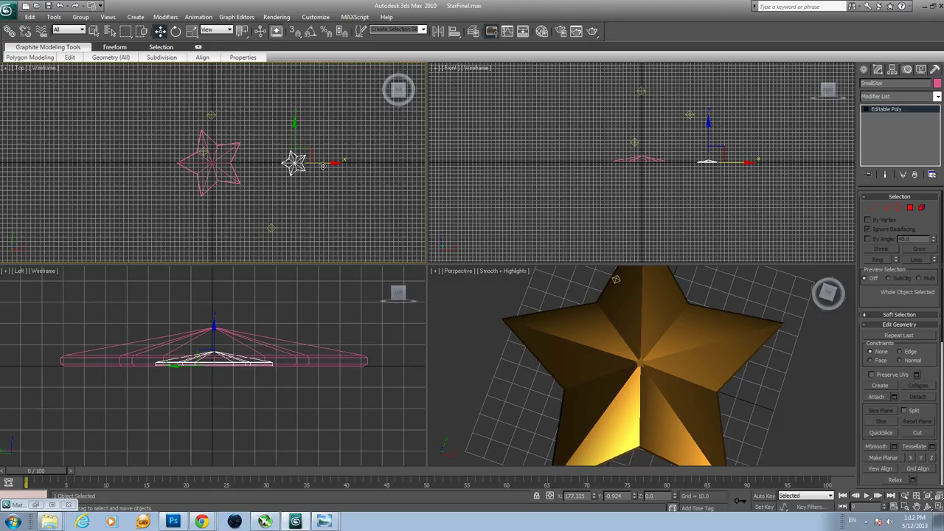
- Place the small star beside the large one and clone SmallStar01 above it
drag(323, 164, 279, 160)
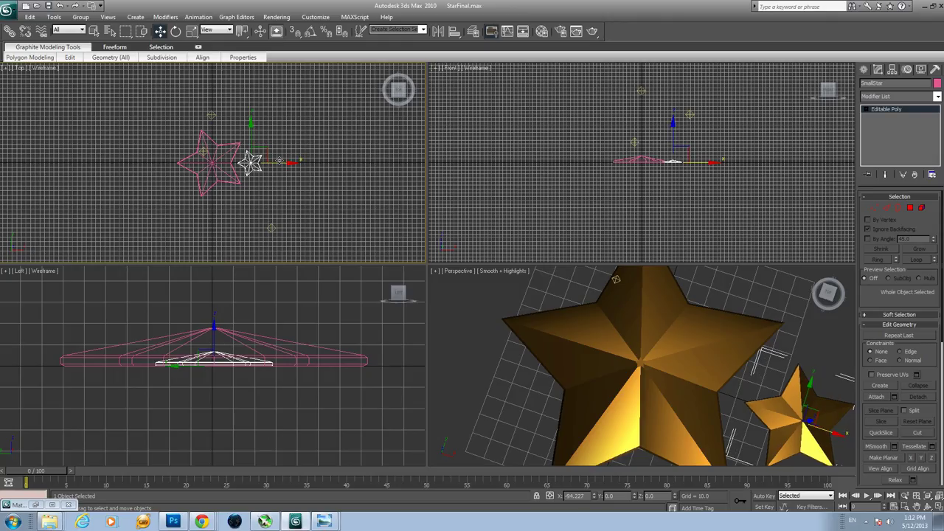
drag(279, 160, 279, 160)
mouse_move(251, 135)
shift+mouse_down()
mouse_move(259, 95)
mouse_move(309, 98)
mouse_move(251, 96)
shift+mouse_up()
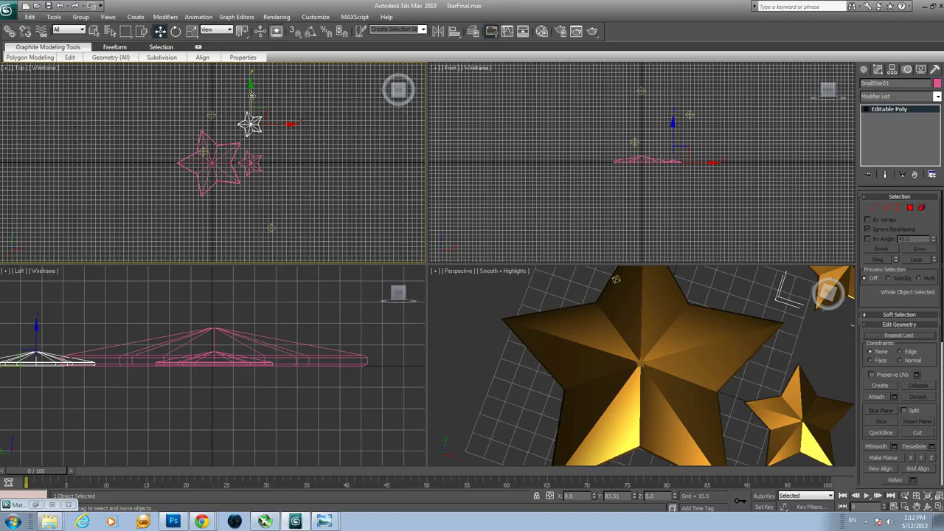
shift+drag(252, 96, 252, 94)
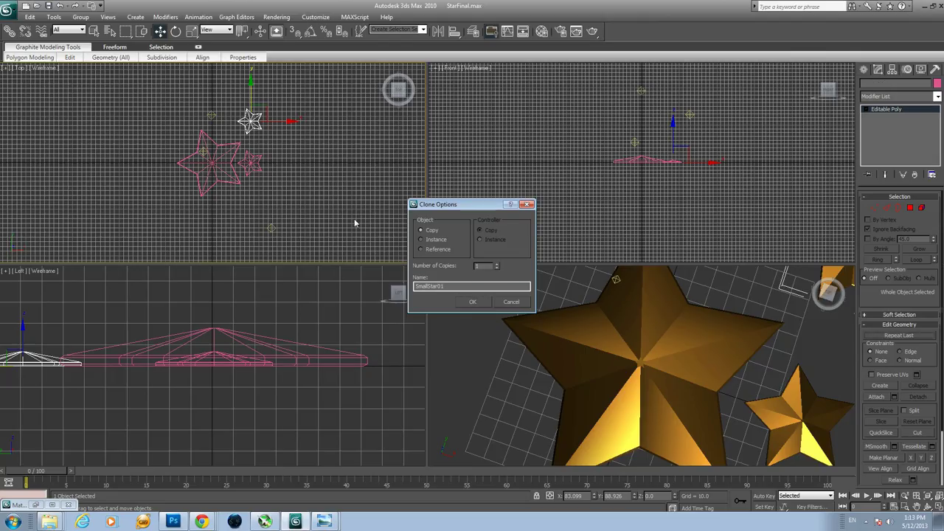
click(478, 302)
mouse_move(277, 123)
mouse_down()
mouse_move(227, 122)
mouse_move(226, 96)
mouse_move(227, 126)
mouse_move(252, 128)
mouse_up()
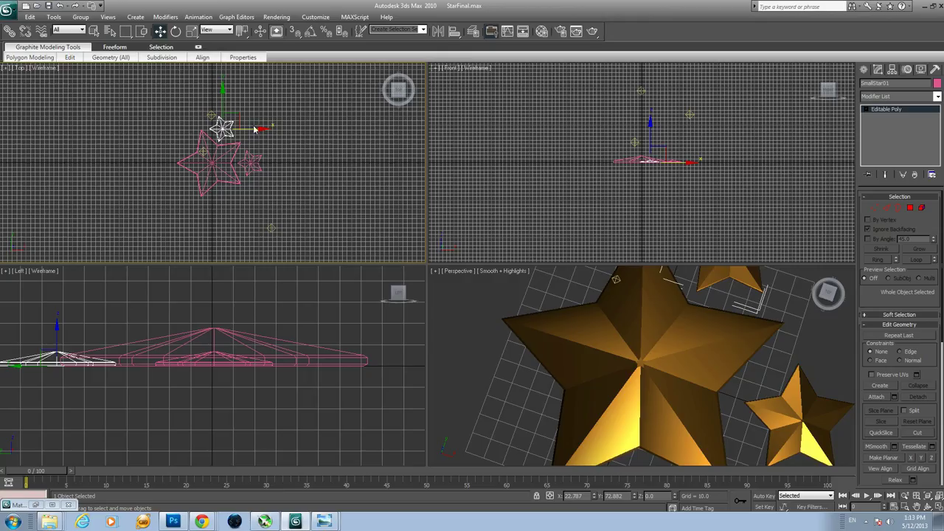
- Clone SmallStar02 to the left side and SmallStar03 below it
shift+drag(253, 128, 213, 131)
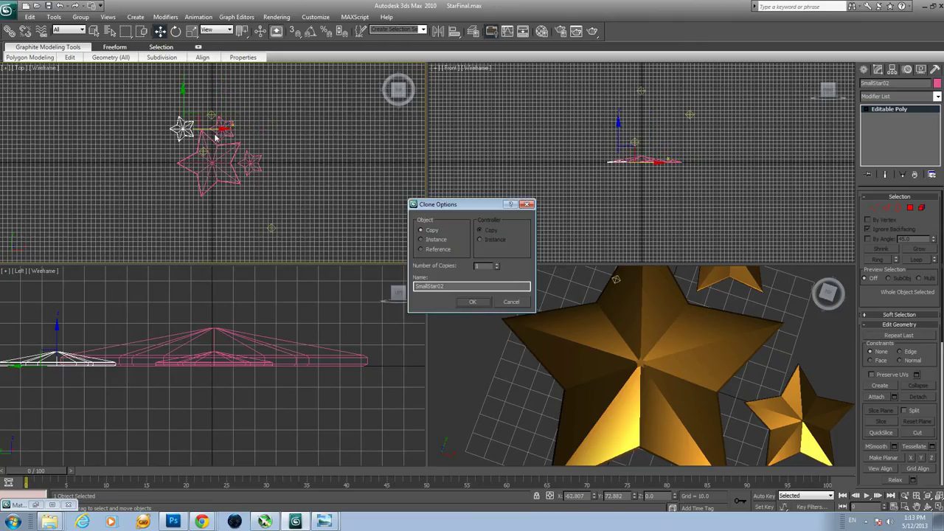
click(473, 302)
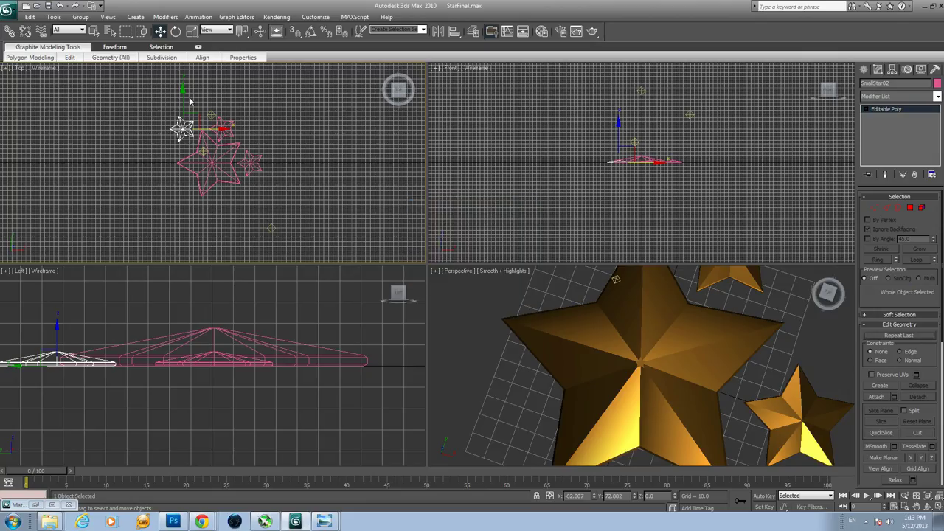
drag(183, 97, 184, 111)
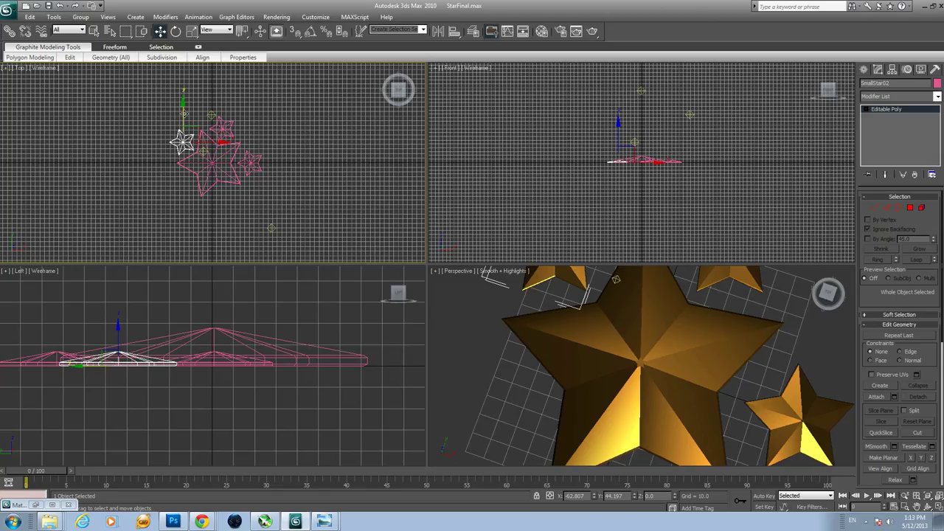
shift+drag(185, 114, 183, 160)
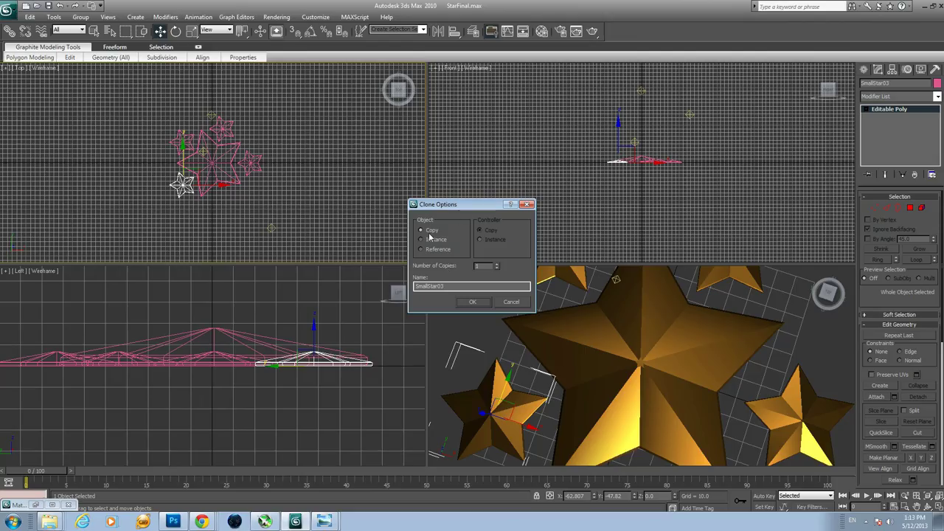
click(474, 303)
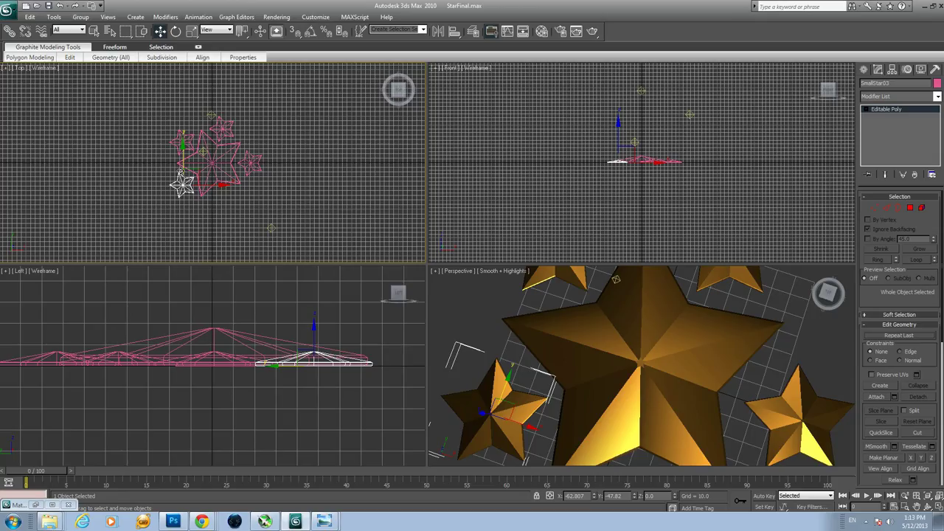
click(907, 495)
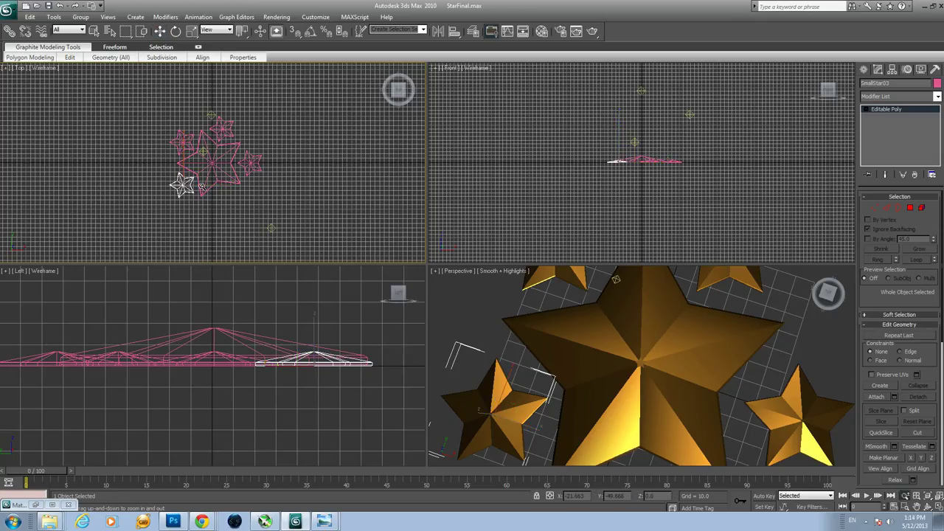
- Nudge the lower-left small star into place and render the Perspective view
drag(167, 186, 157, 158)
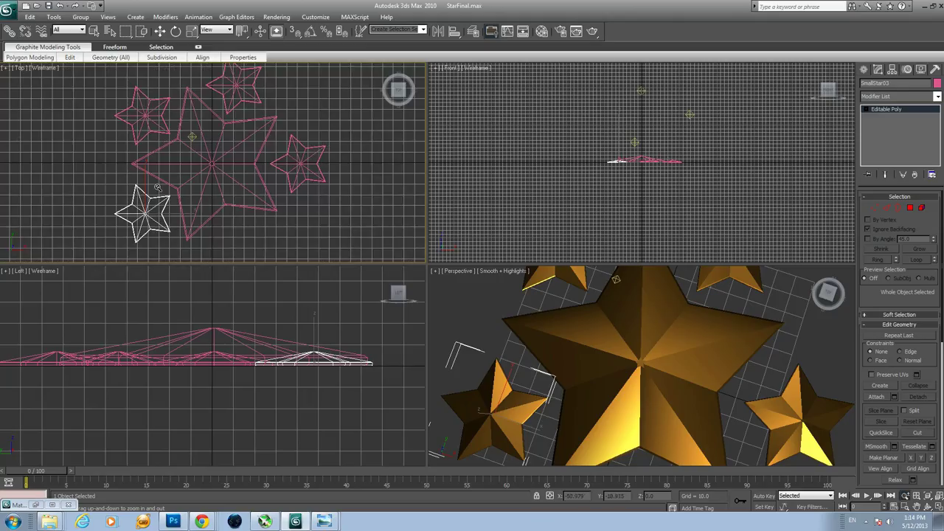
key(w)
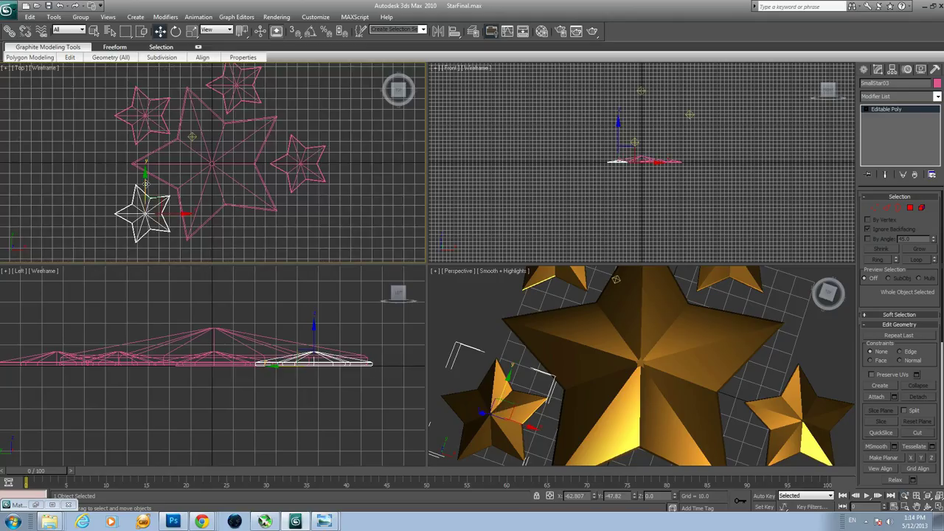
drag(145, 180, 145, 177)
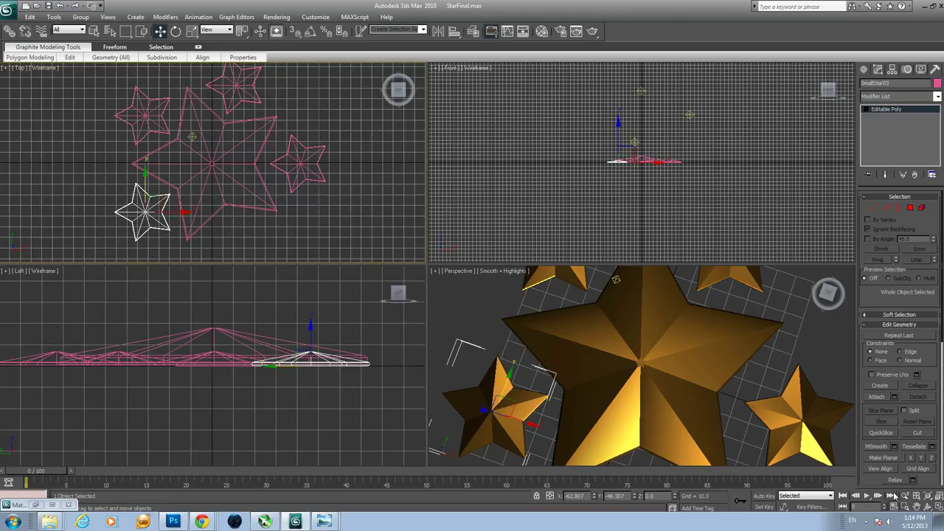
key(alt+z)
drag(274, 219, 274, 214)
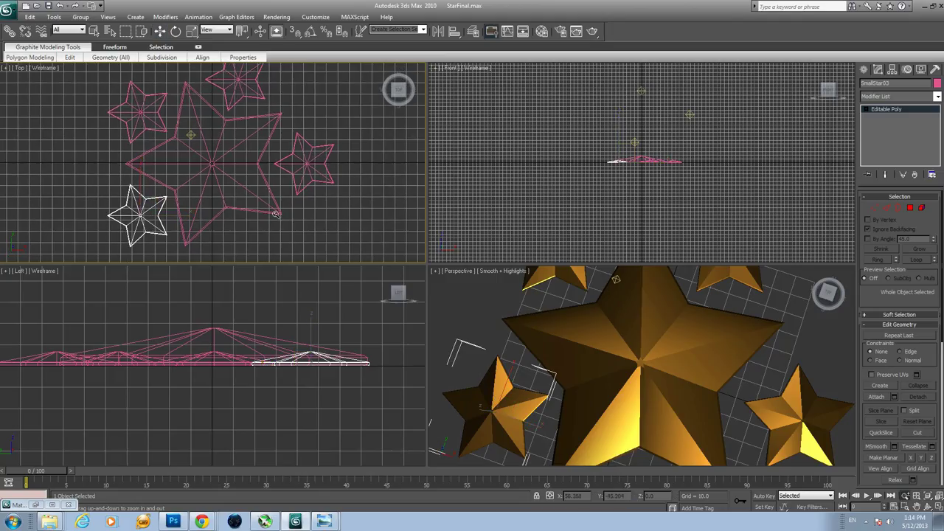
key(w)
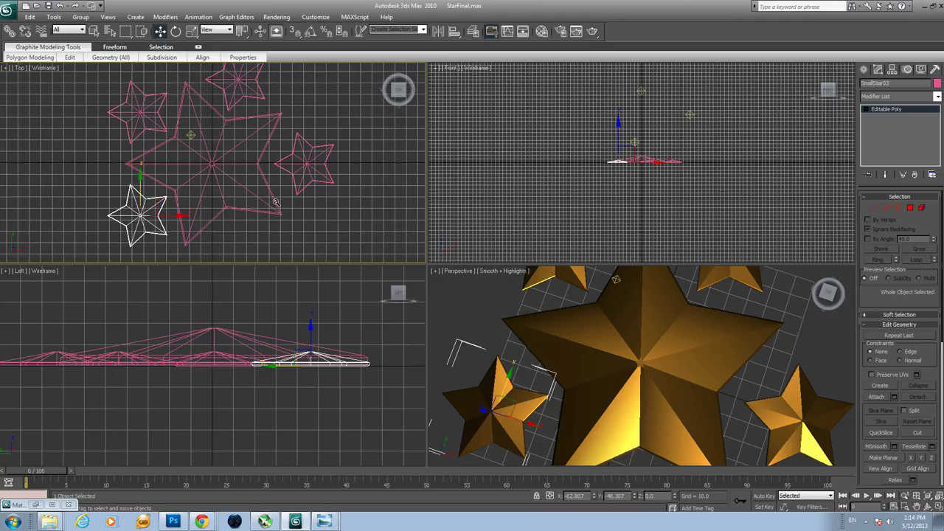
mouse_move(162, 56)
scroll(629, 356, down, 3)
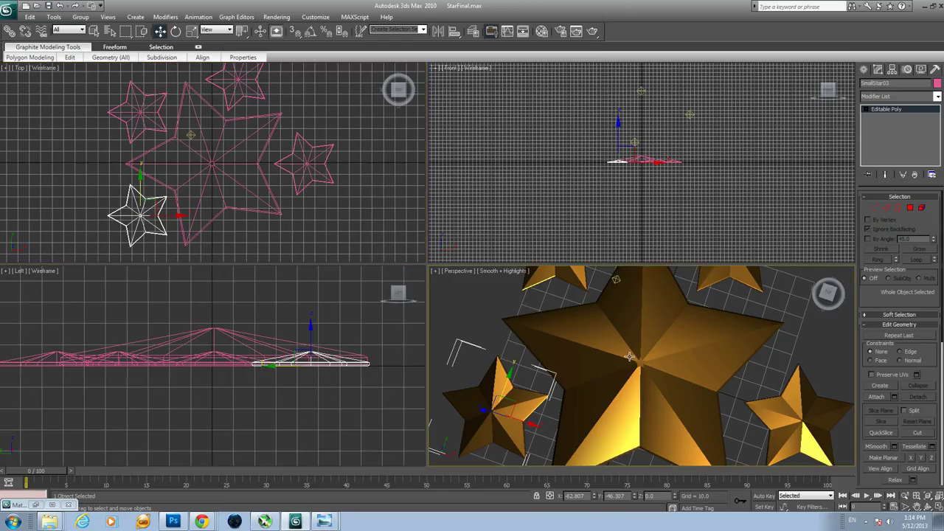
scroll(629, 357, up, 3)
click(276, 17)
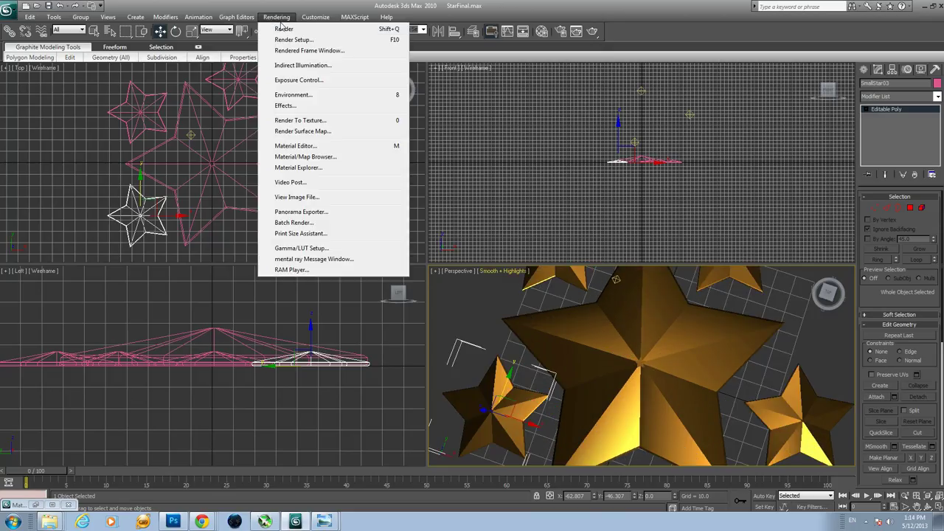
click(284, 30)
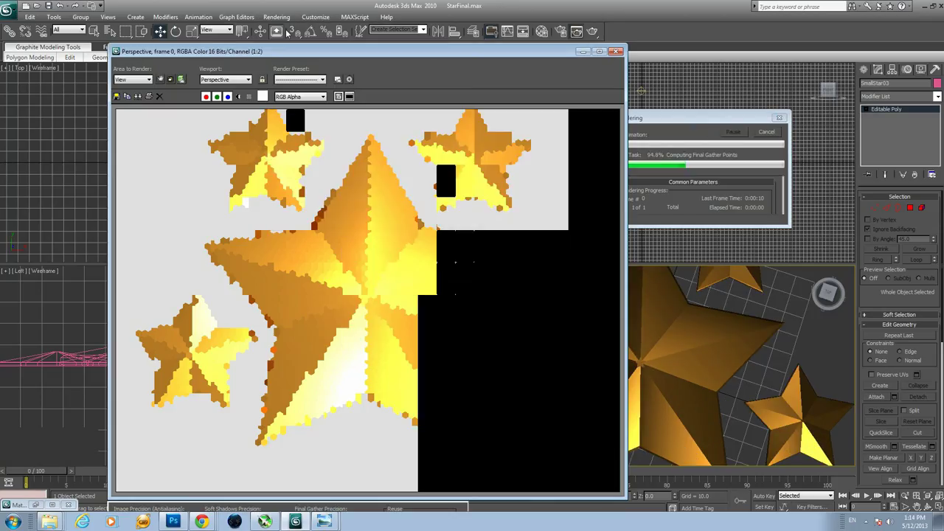
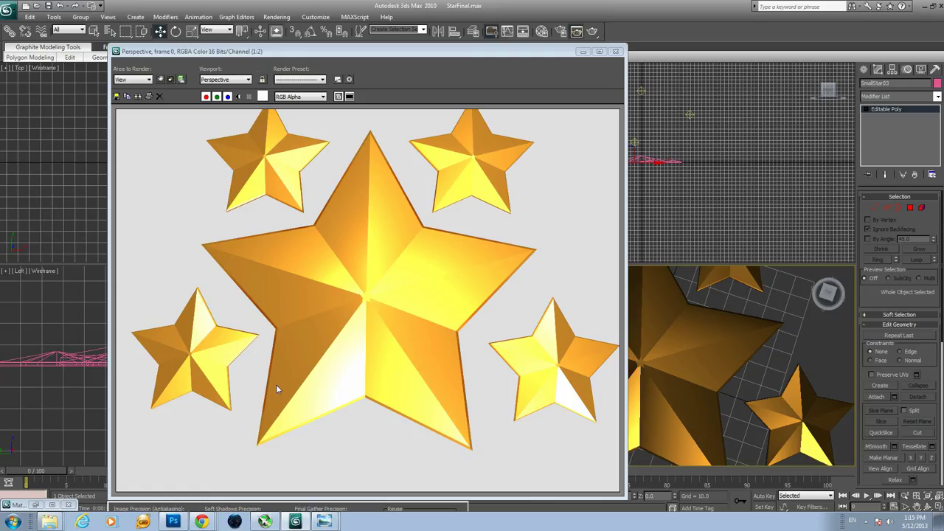
- Close the finished render window and save the StarFinal.max scene
click(616, 53)
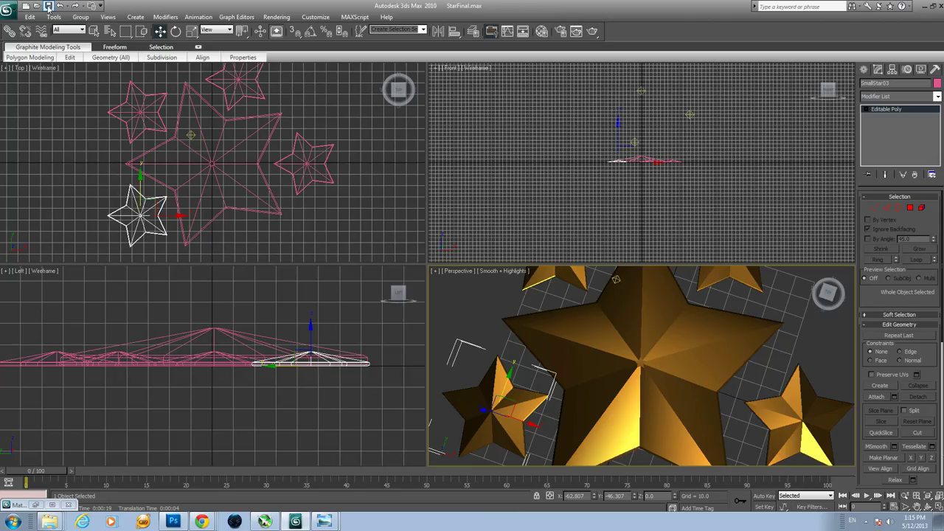
click(13, 14)
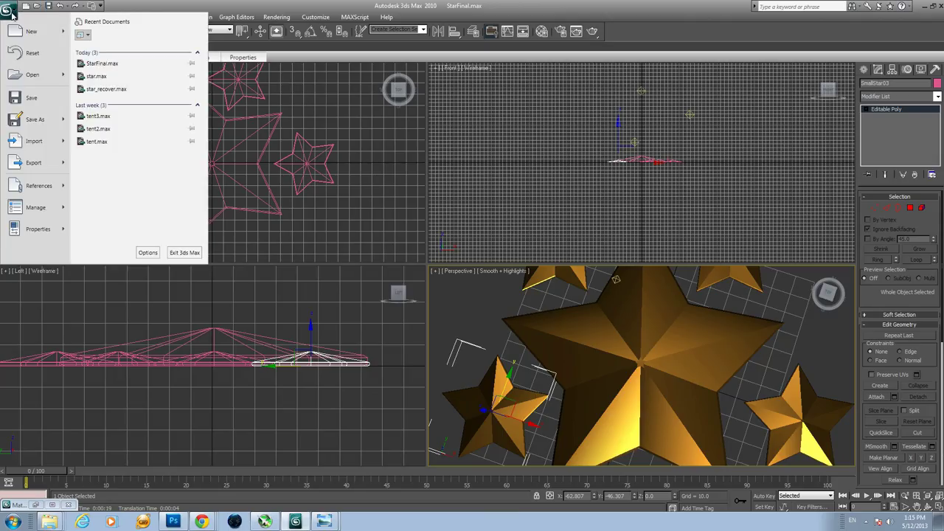
click(23, 98)
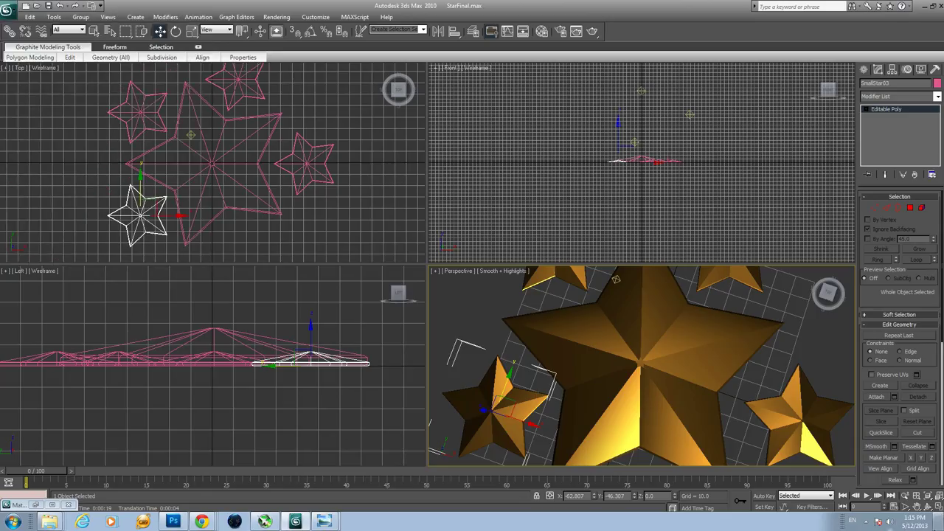
- Orbit the Perspective viewport to a new angle for rendering
click(926, 507)
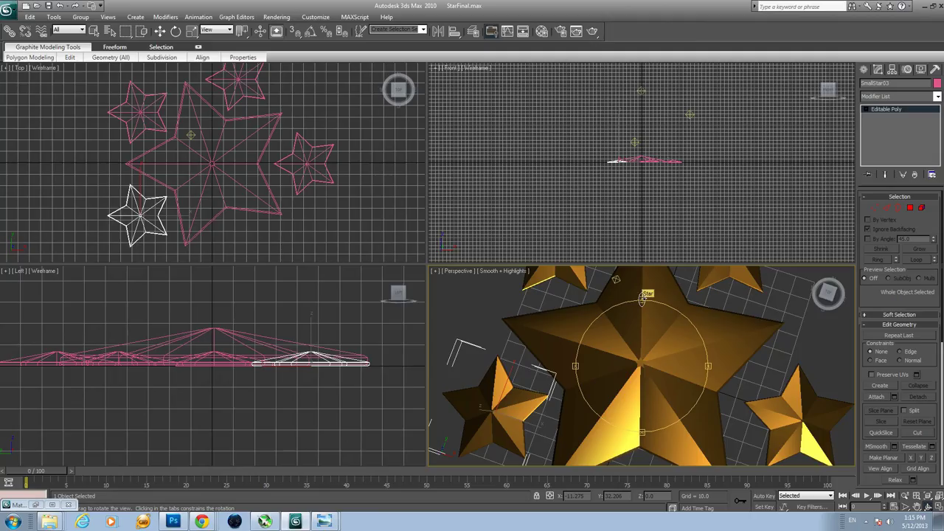
drag(643, 295, 653, 265)
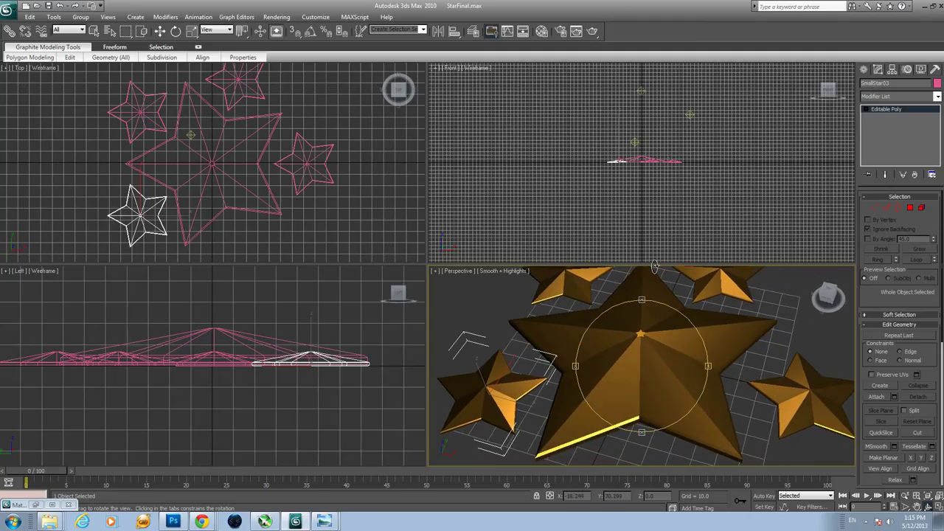
double_click(288, 18)
- Render the gold stars from the new angle, close the result, and orbit the view again
click(286, 18)
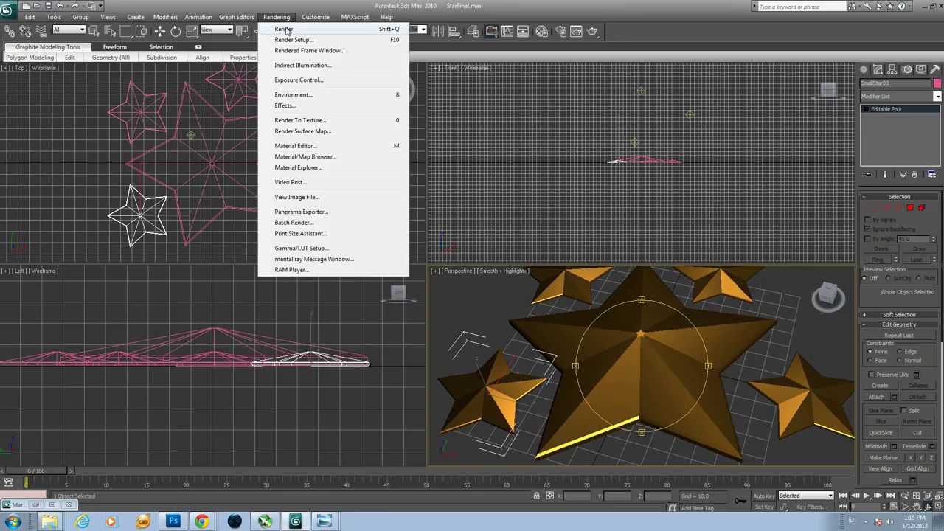
click(284, 29)
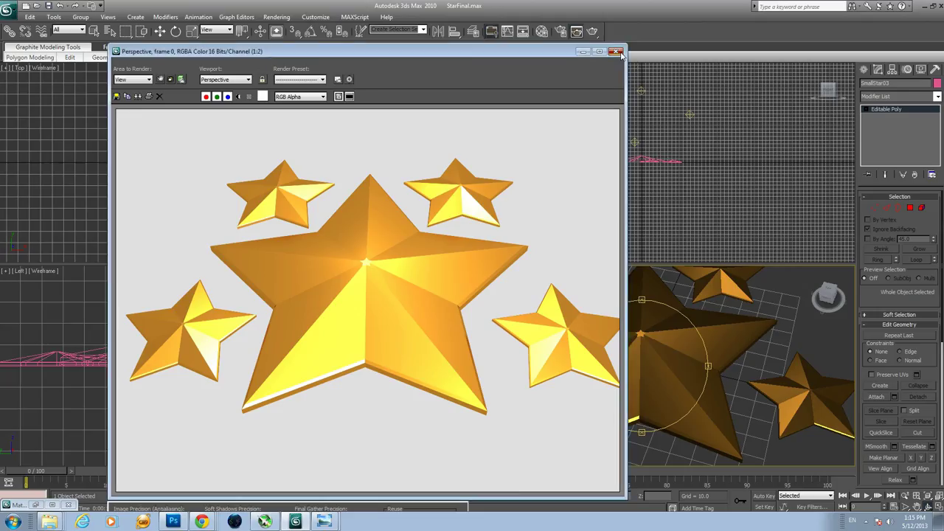
click(615, 51)
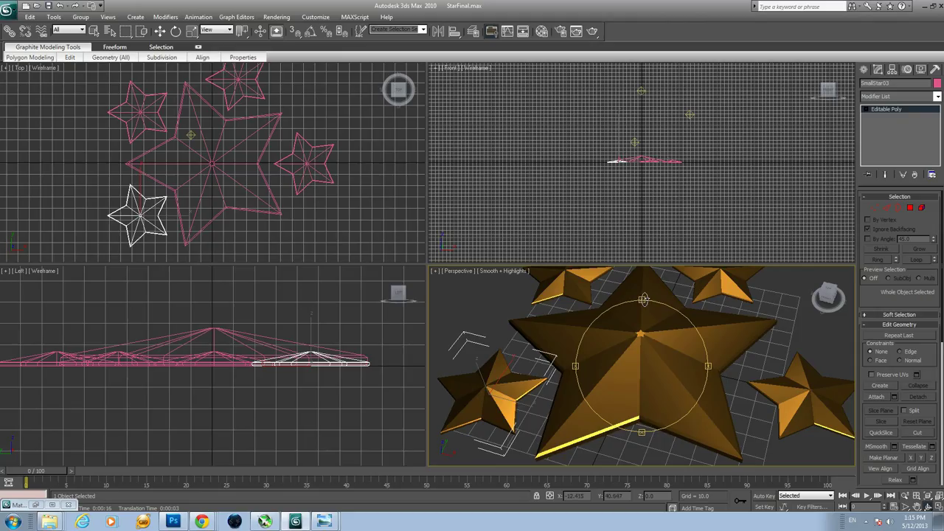
drag(643, 296, 646, 325)
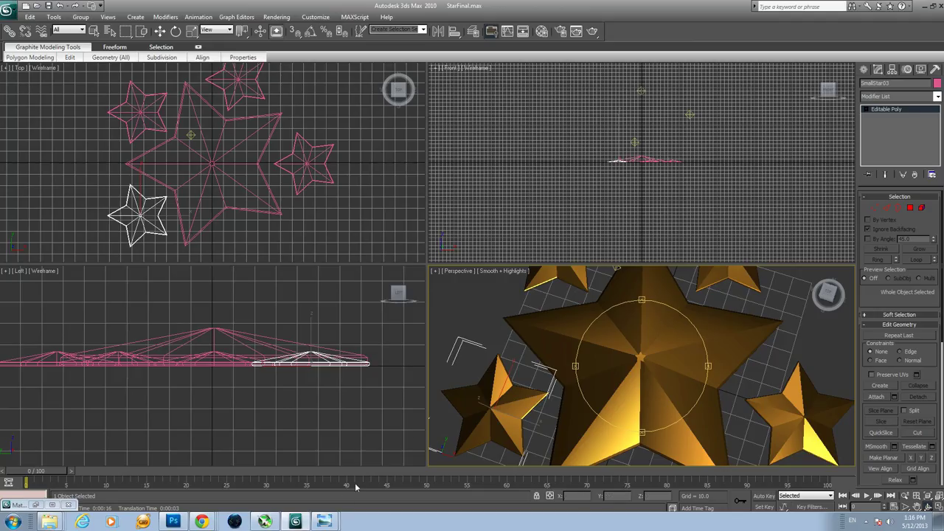
click(169, 522)
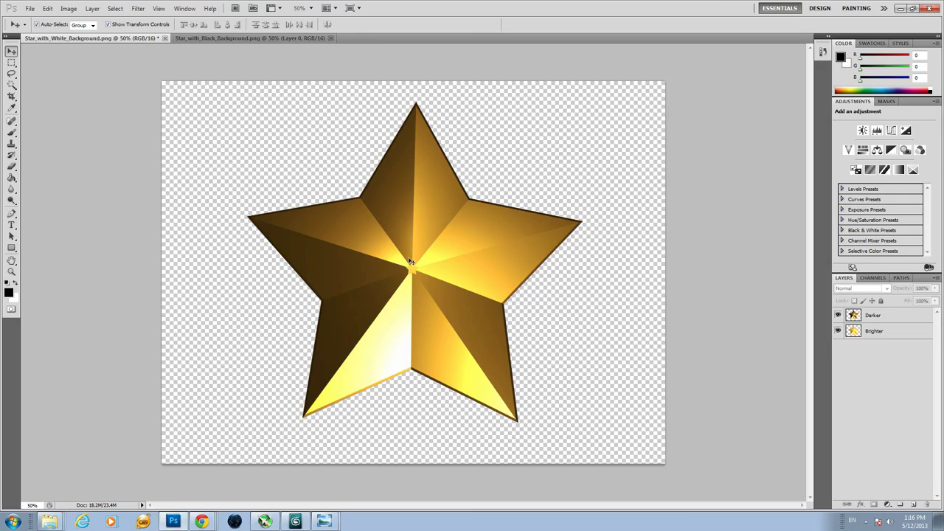
- Select the whole canvas, Copy Merged, and paste it as new Layer 1
click(115, 9)
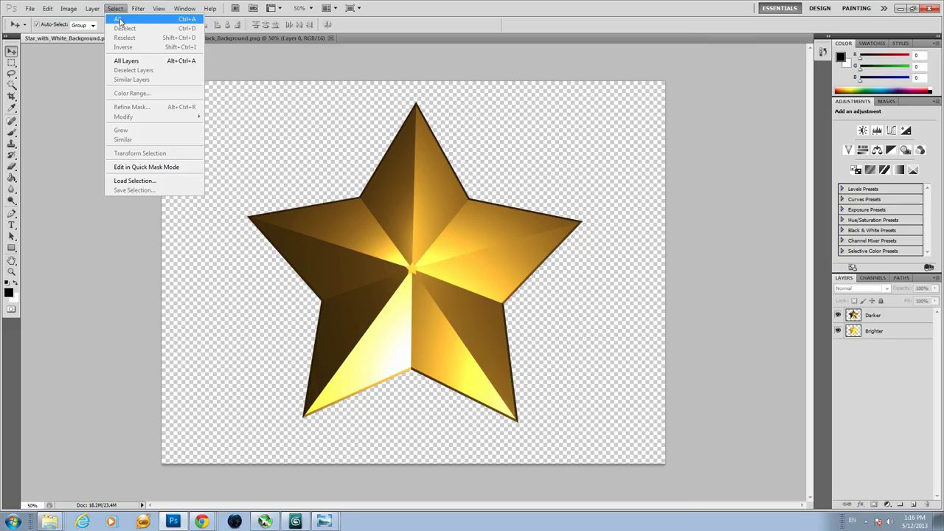
click(122, 19)
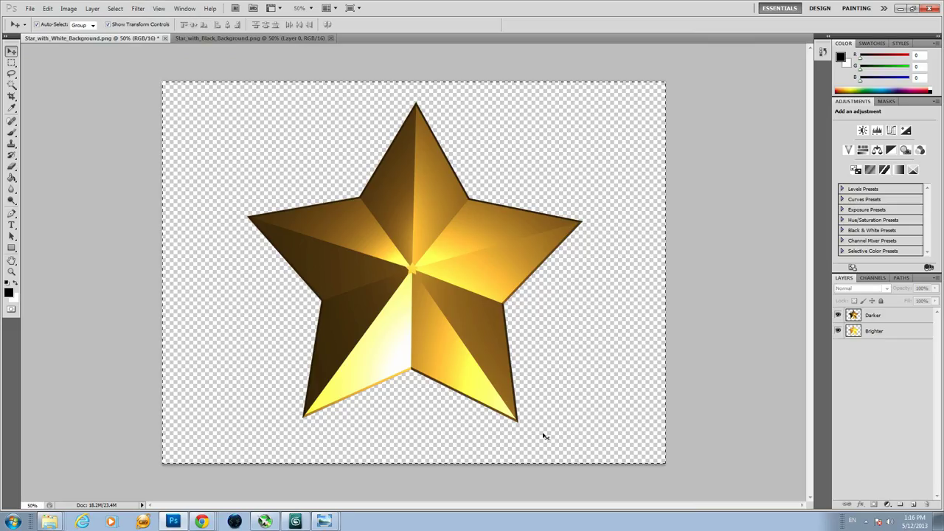
click(48, 8)
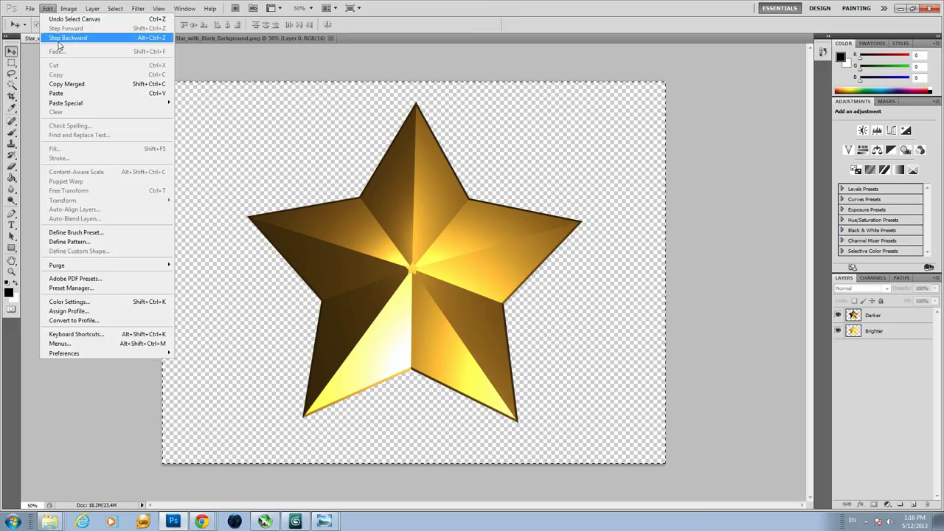
click(74, 85)
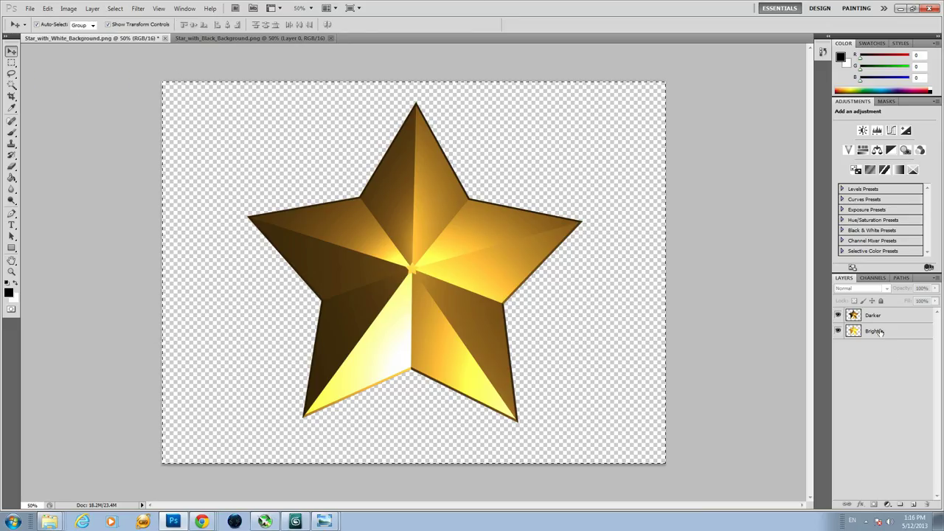
click(48, 8)
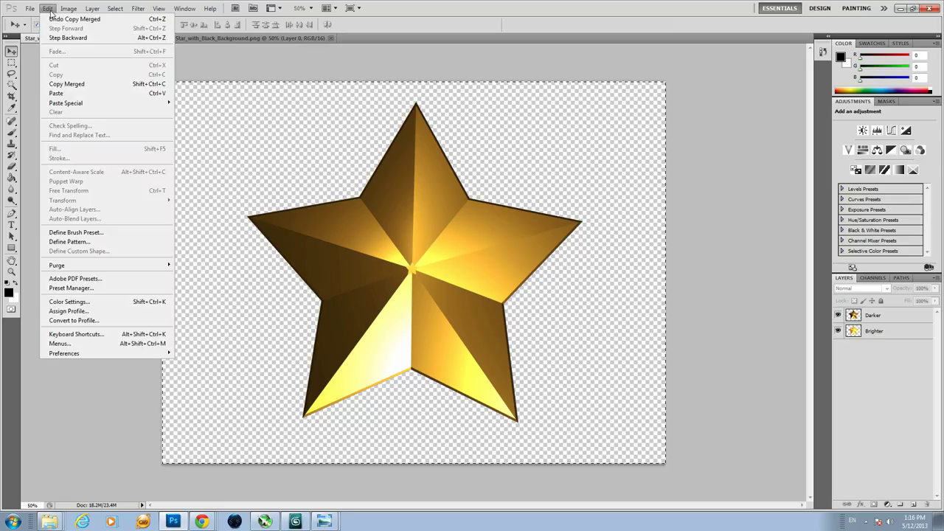
click(57, 95)
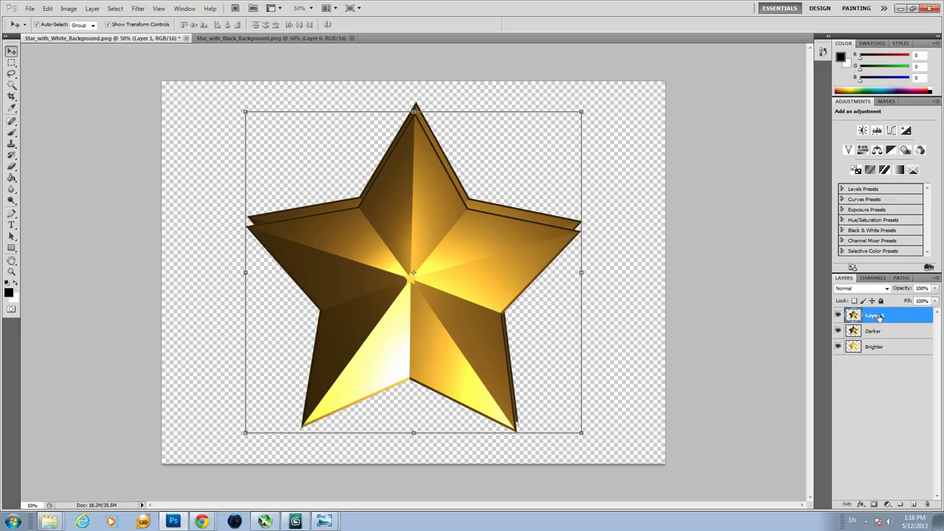
- Rename Layer 1 to 'SmallStar'
double_click(878, 316)
text(SmallStart)
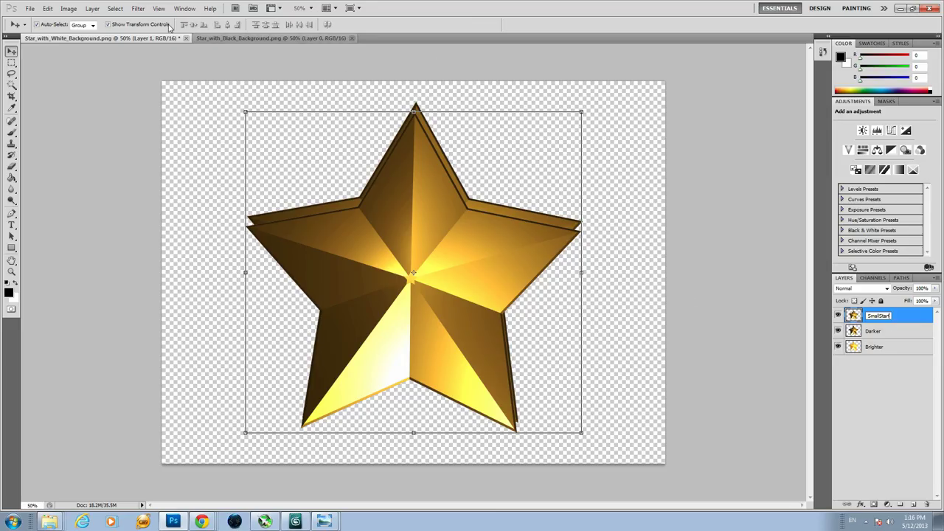
click(37, 25)
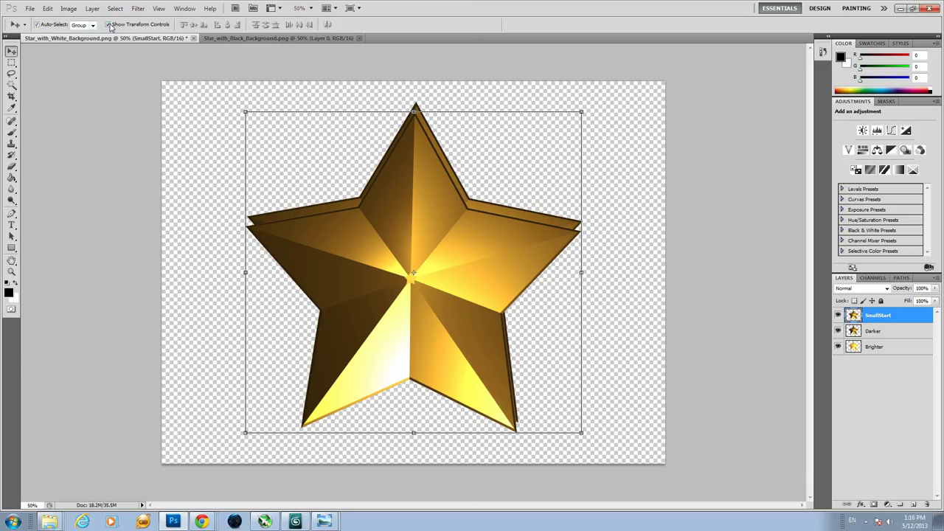
- Scale the pasted star to 44.33% and move it left of the big star, overlapping it
click(108, 25)
click(107, 24)
drag(581, 111, 413, 310)
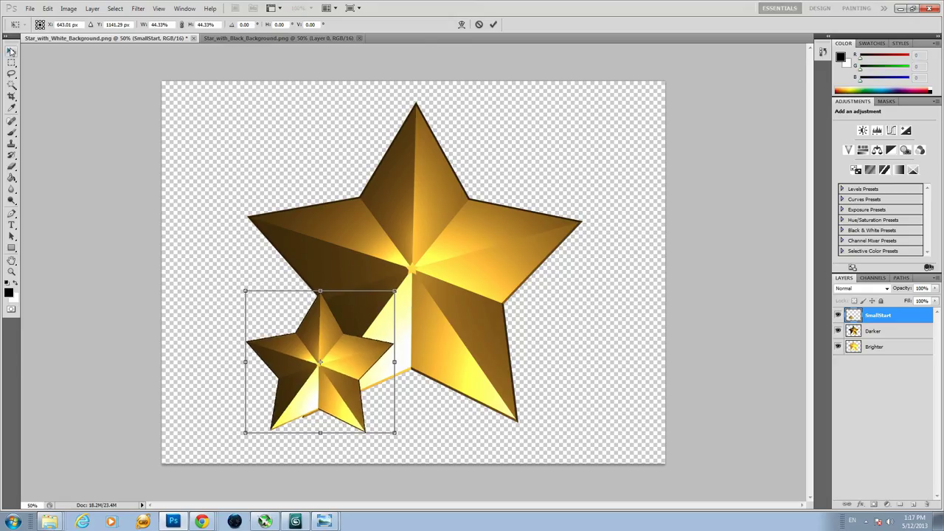
click(493, 25)
drag(344, 366, 278, 314)
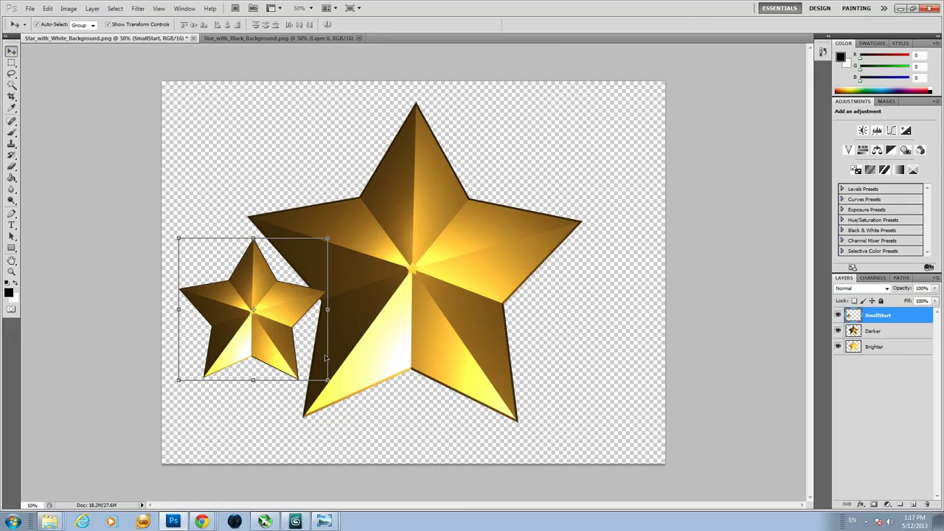
drag(298, 317, 283, 327)
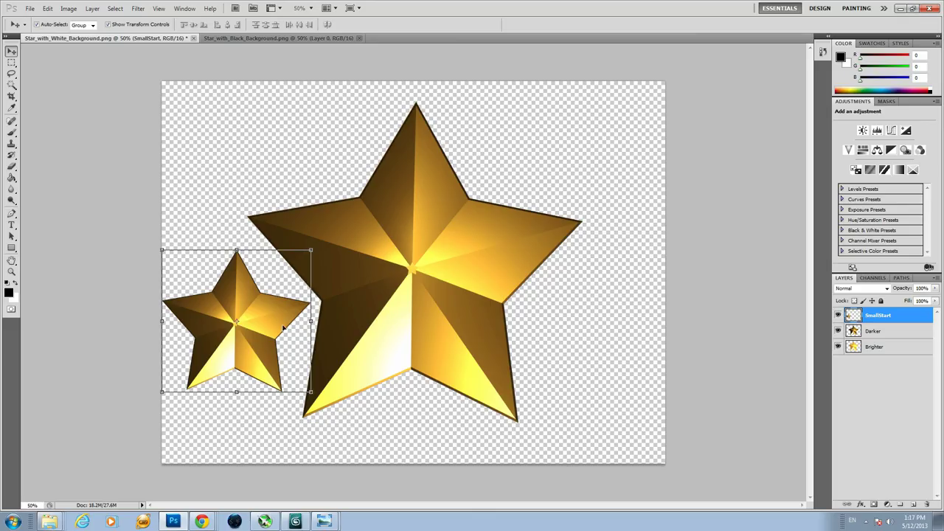
- Duplicate the small star as layer SmallStar2 and move it upper left above the big star
right_click(884, 315)
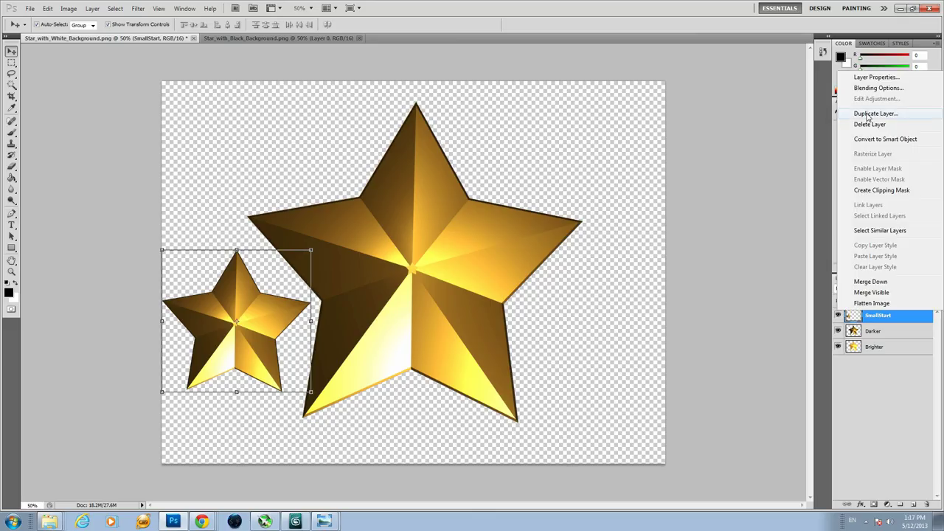
click(891, 373)
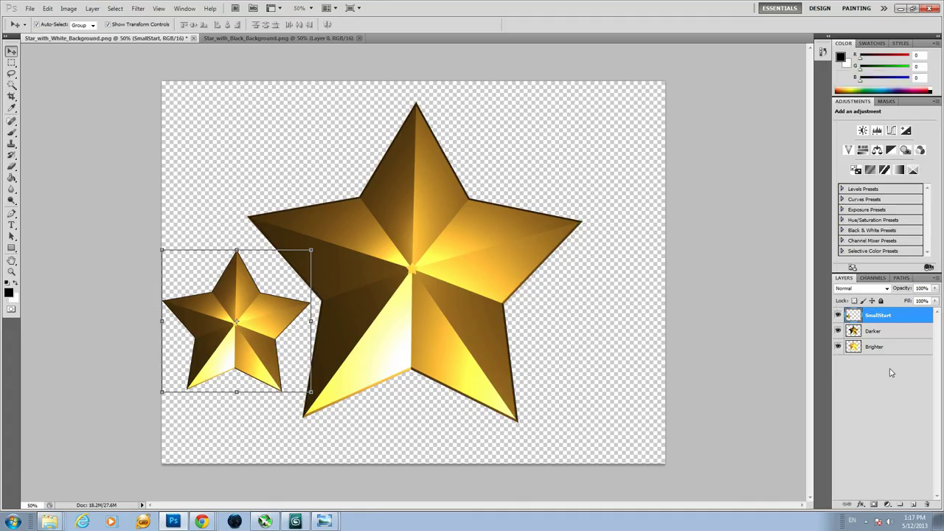
right_click(878, 318)
click(870, 118)
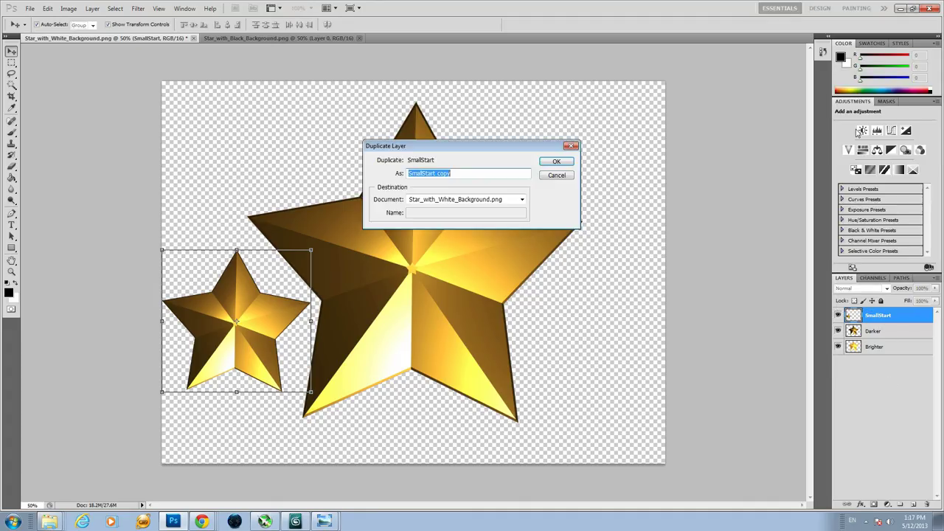
double_click(438, 172)
key(BackSpace)
key(BackSpace)
text(2)
key(Return)
drag(278, 311, 356, 114)
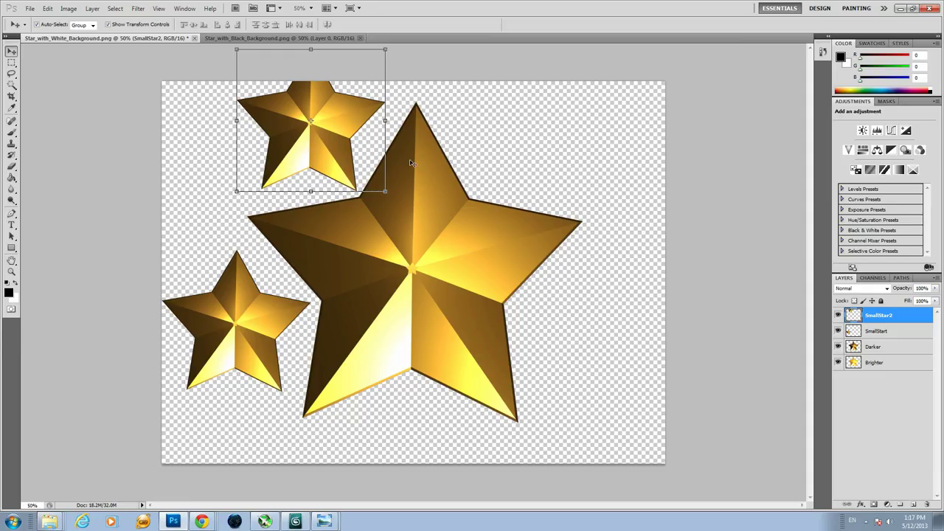
- Set Canvas Size to 130 percent width and 130 percent height
click(11, 62)
click(11, 51)
click(68, 8)
click(84, 88)
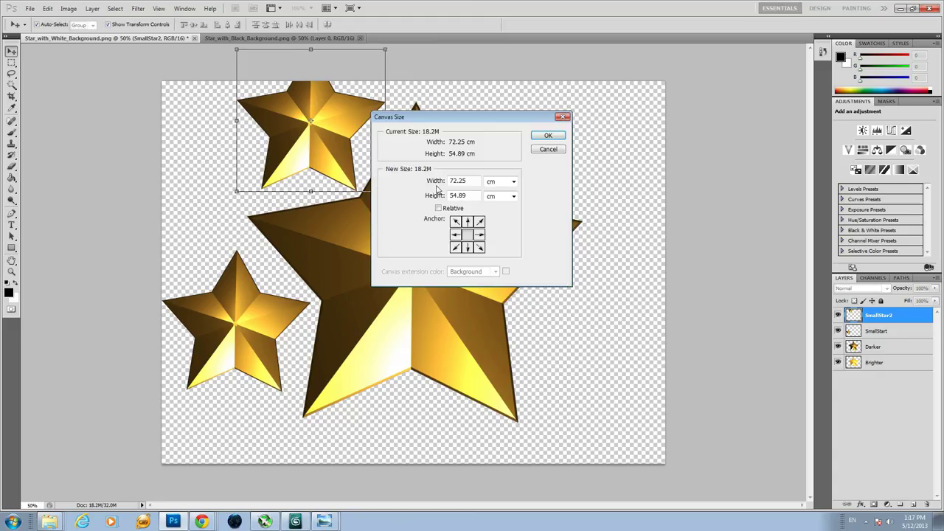
click(501, 184)
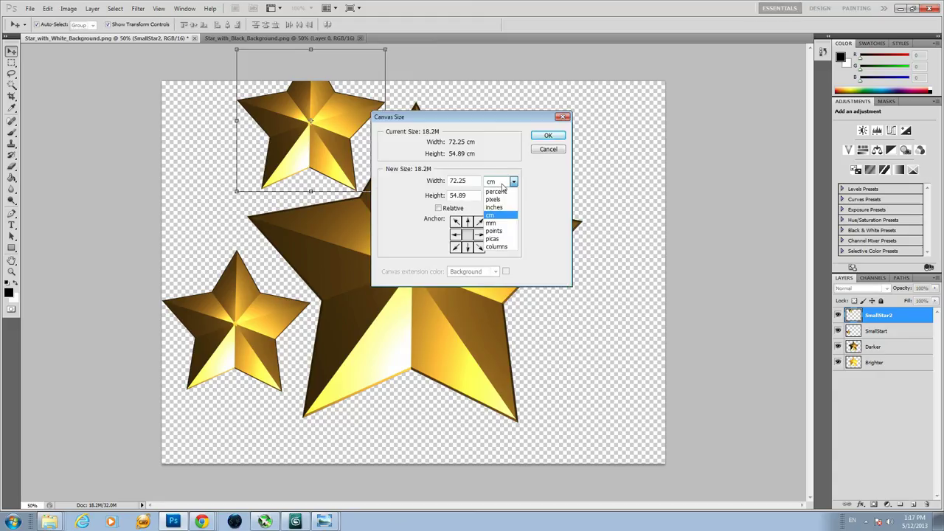
click(496, 188)
double_click(455, 181)
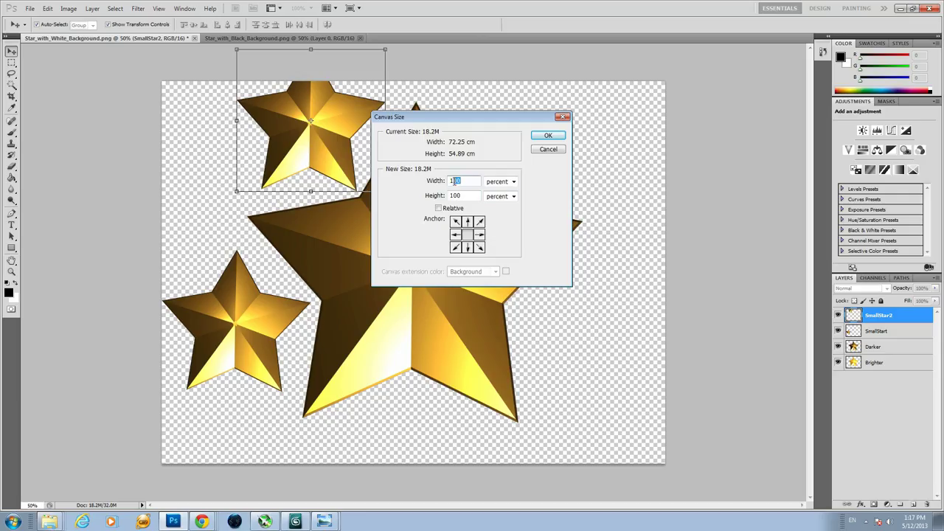
text(13)
double_click(453, 194)
text(13)
key(shift+Tab)
text(130)
click(461, 195)
text(0)
click(548, 135)
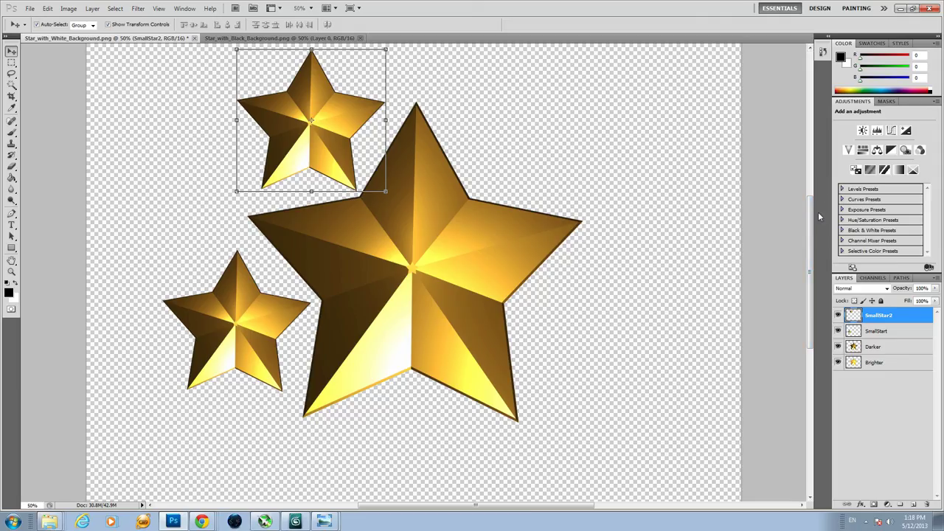
drag(805, 226, 379, 280)
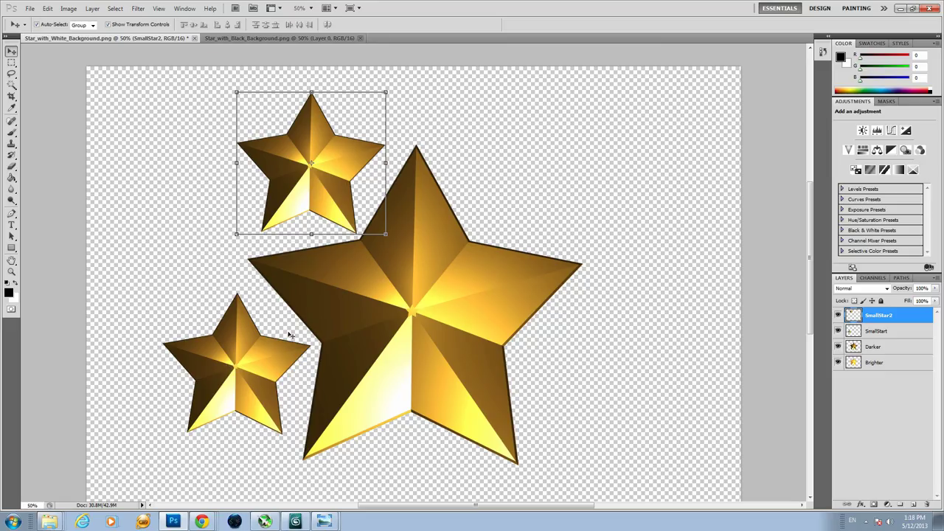
click(48, 8)
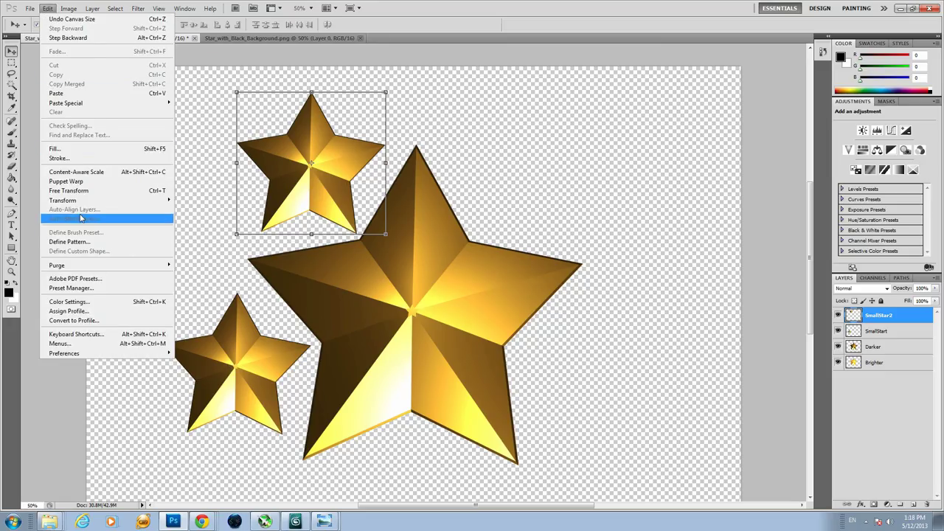
mouse_move(111, 201)
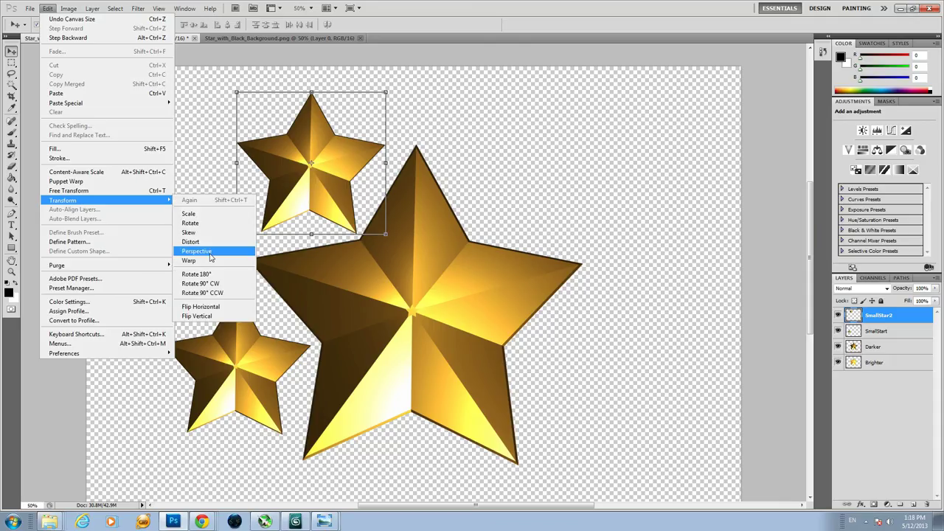
click(200, 306)
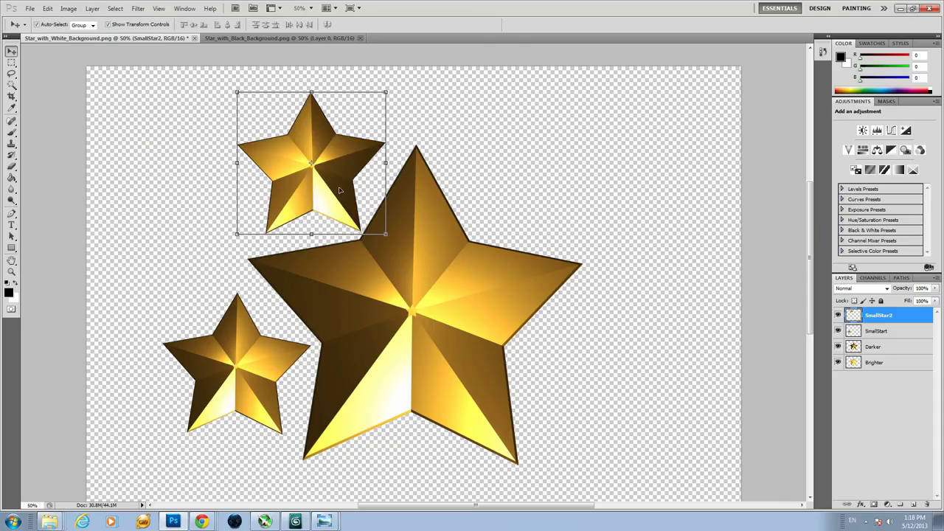
click(11, 62)
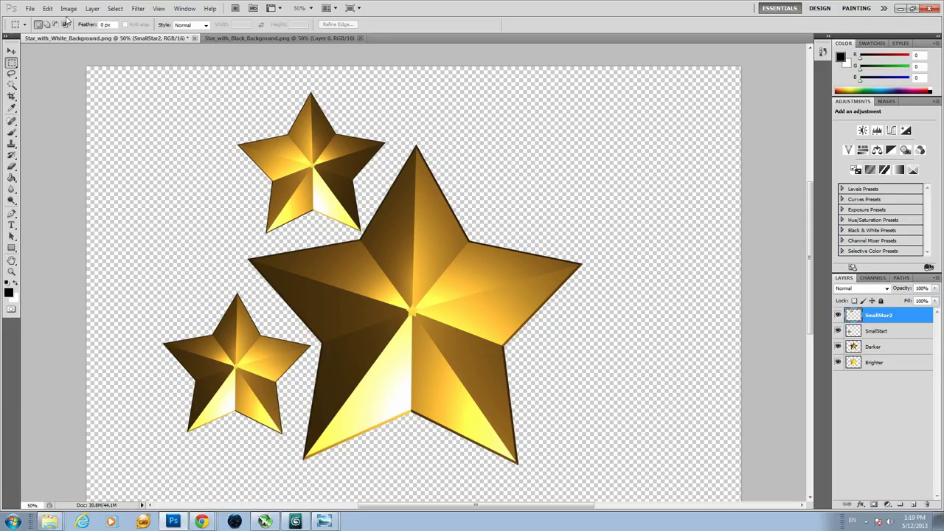
- Duplicate the SmallStar2 layer and select the new SmallStar2 copy layer
click(11, 51)
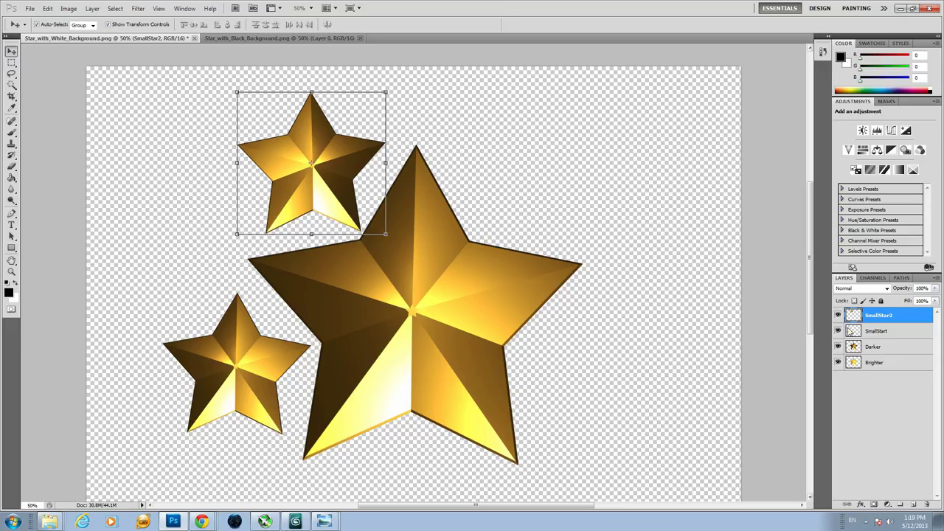
right_click(870, 318)
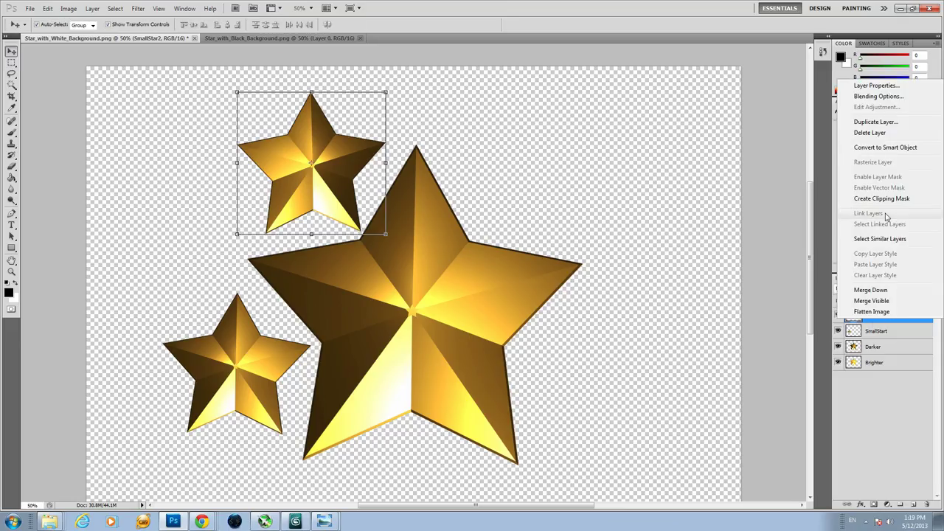
click(870, 122)
key(Return)
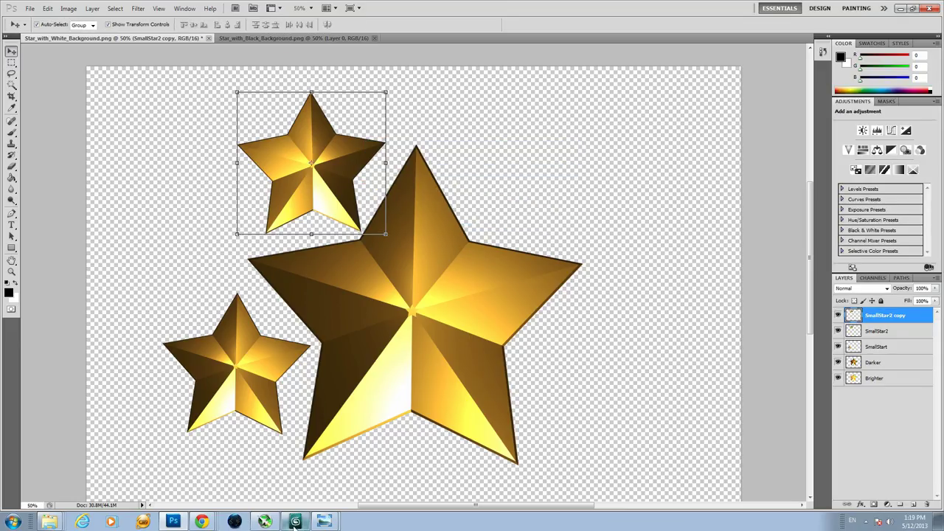
click(295, 521)
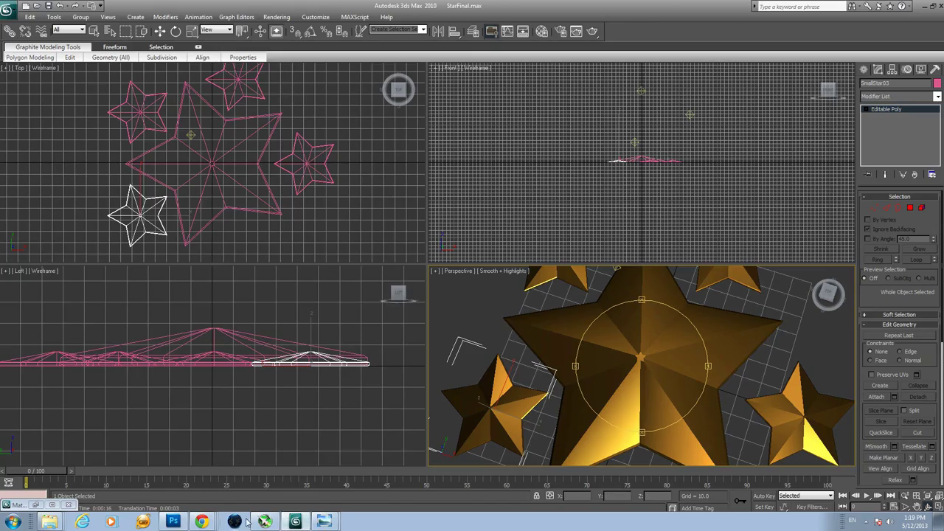
click(174, 521)
click(358, 154)
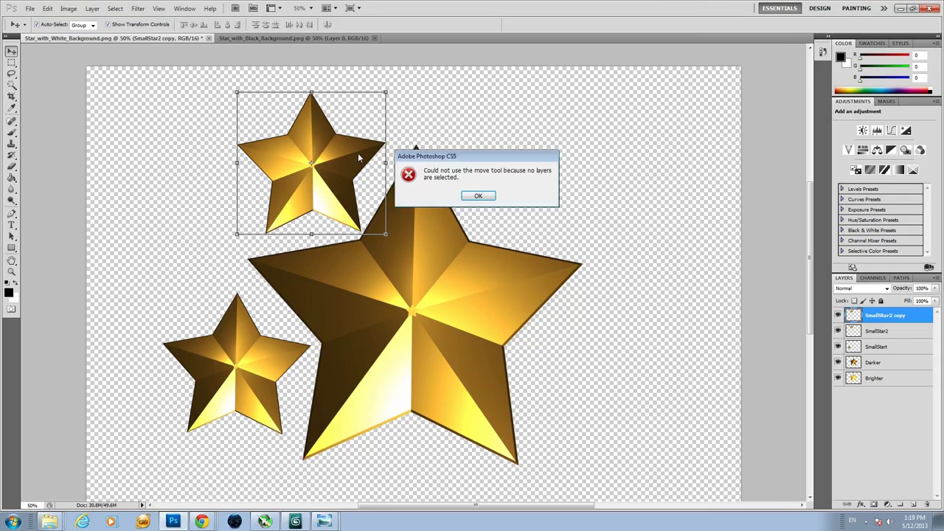
click(478, 195)
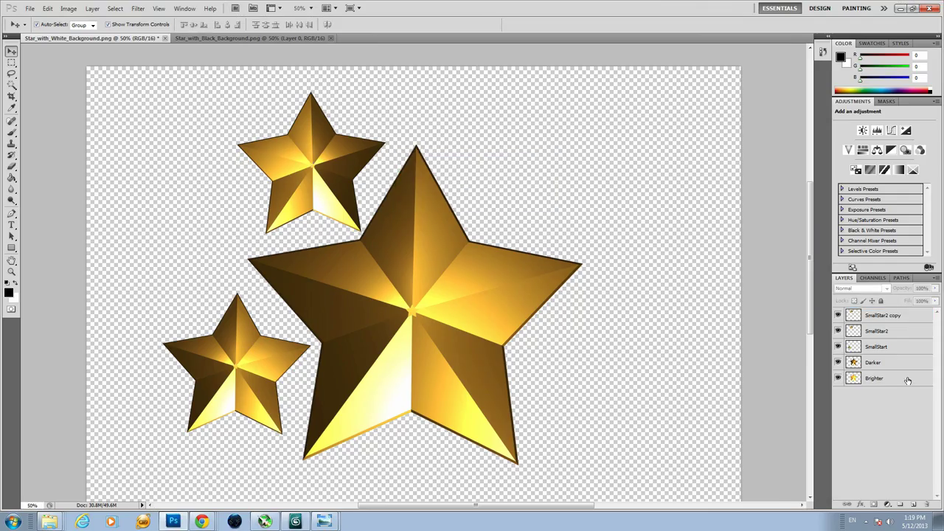
click(886, 320)
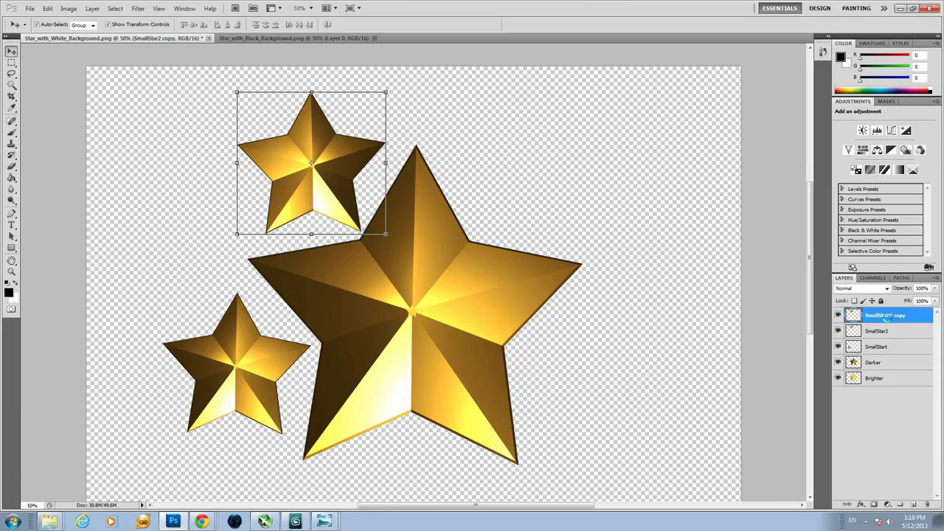
double_click(889, 319)
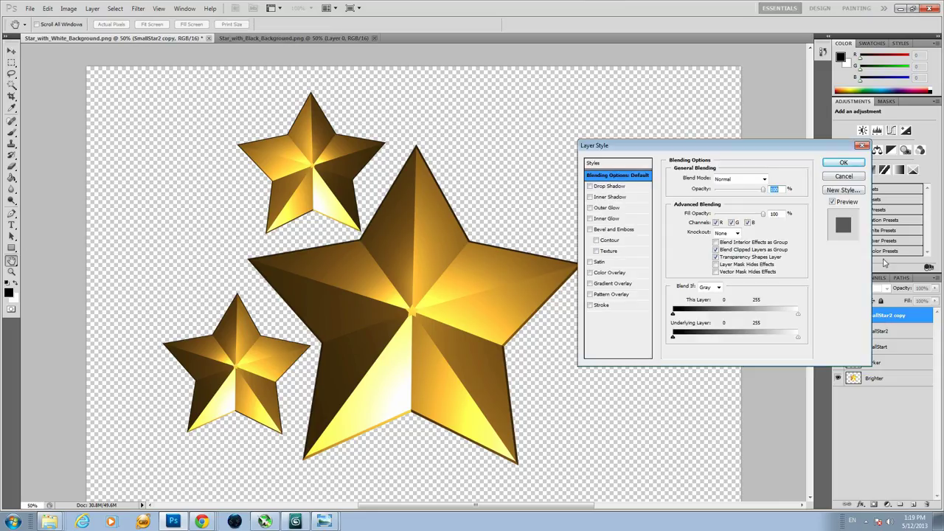
click(826, 177)
- Rename the copy SmallStar3, move it to the upper right, and nudge SmallStar2 slightly left
double_click(882, 315)
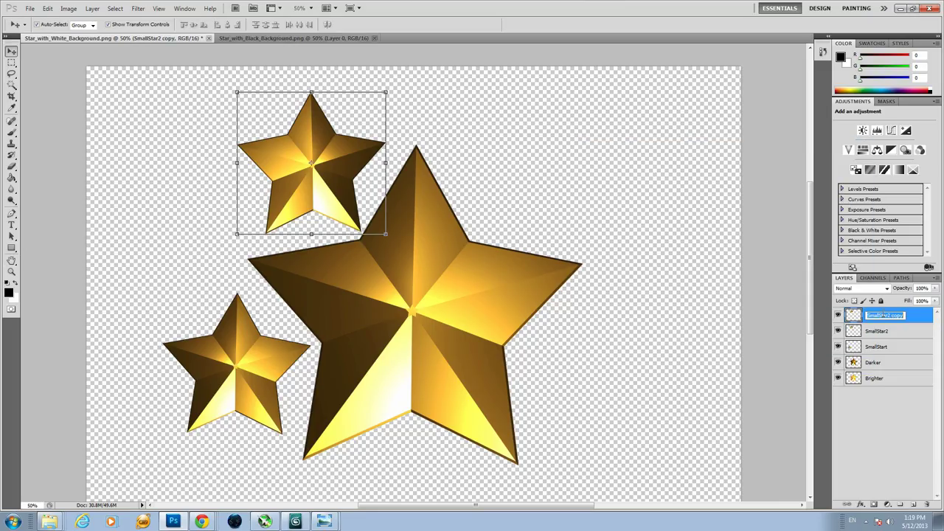
drag(887, 316, 904, 316)
key(BackSpace)
text(3)
click(355, 180)
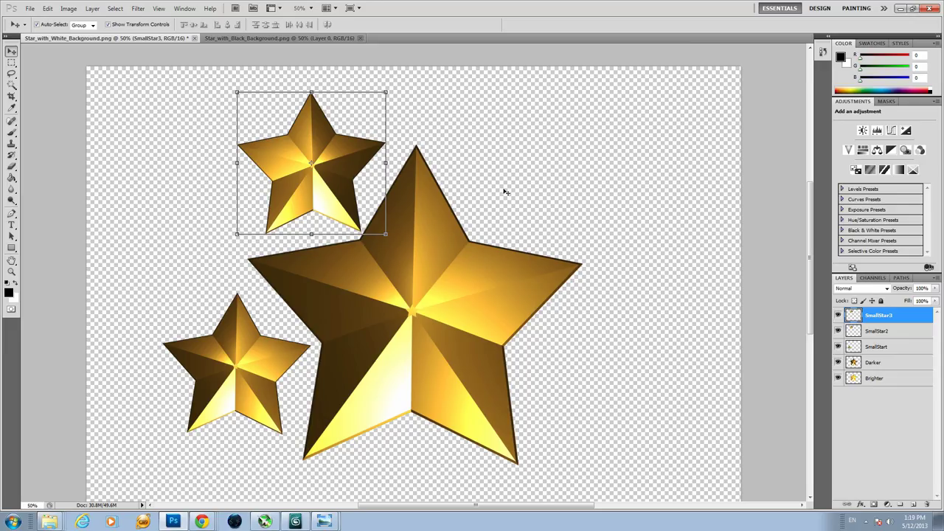
drag(353, 172, 563, 174)
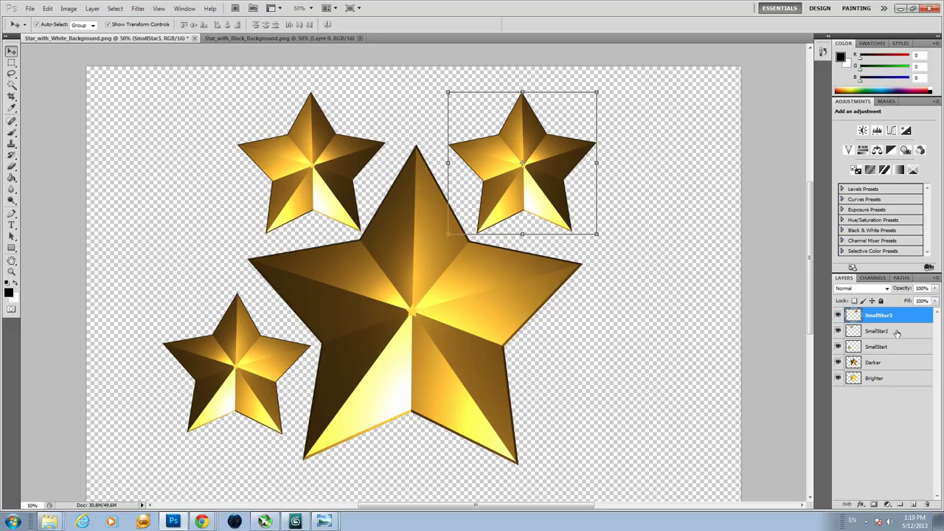
click(870, 331)
drag(339, 193, 333, 194)
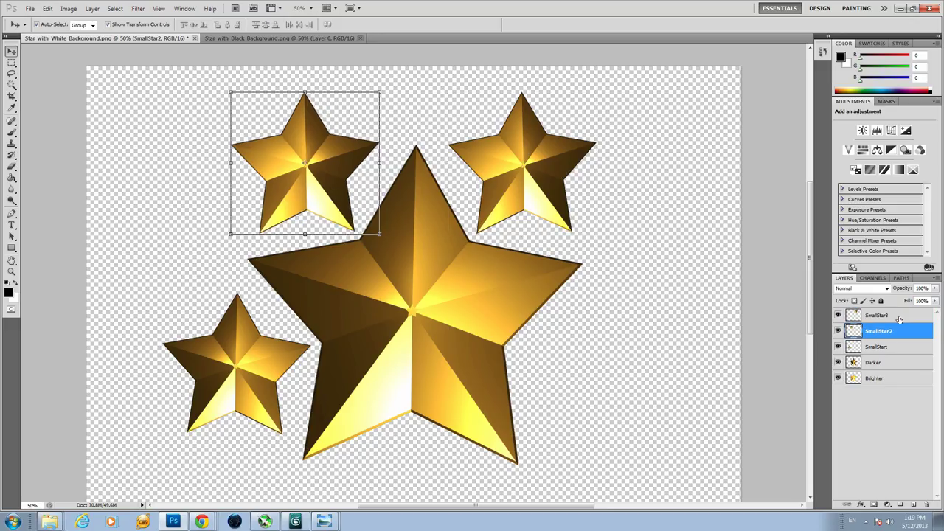
- Duplicate SmallStar3 as 'SmallStar3 copy' and place it at the lower right
right_click(884, 316)
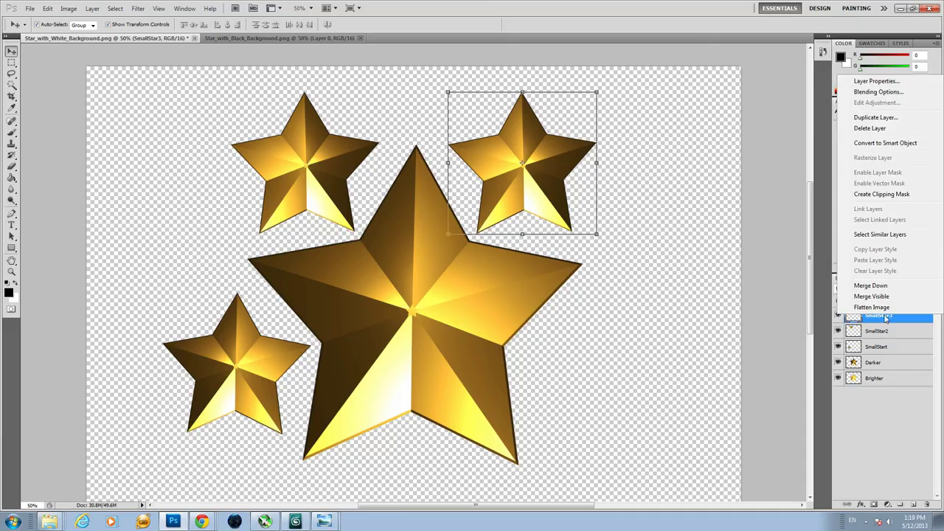
click(870, 117)
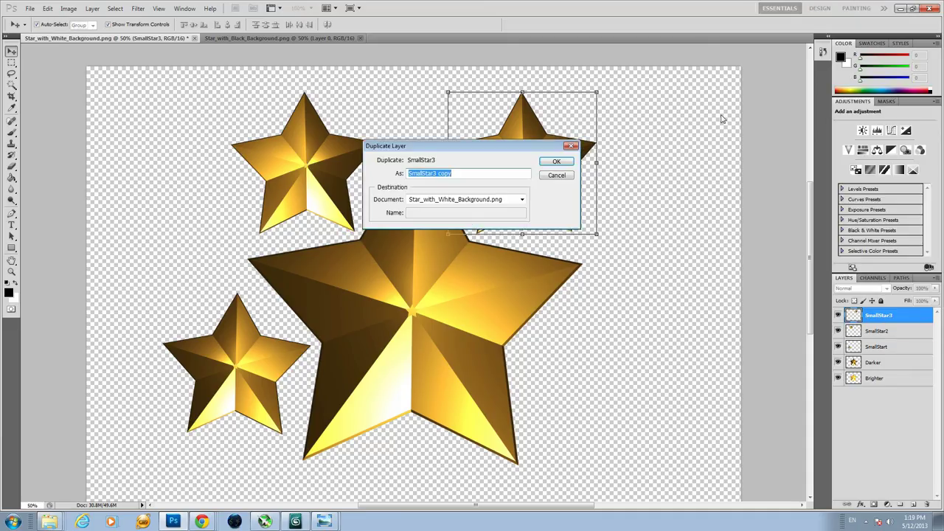
click(563, 159)
drag(567, 162, 626, 367)
click(288, 522)
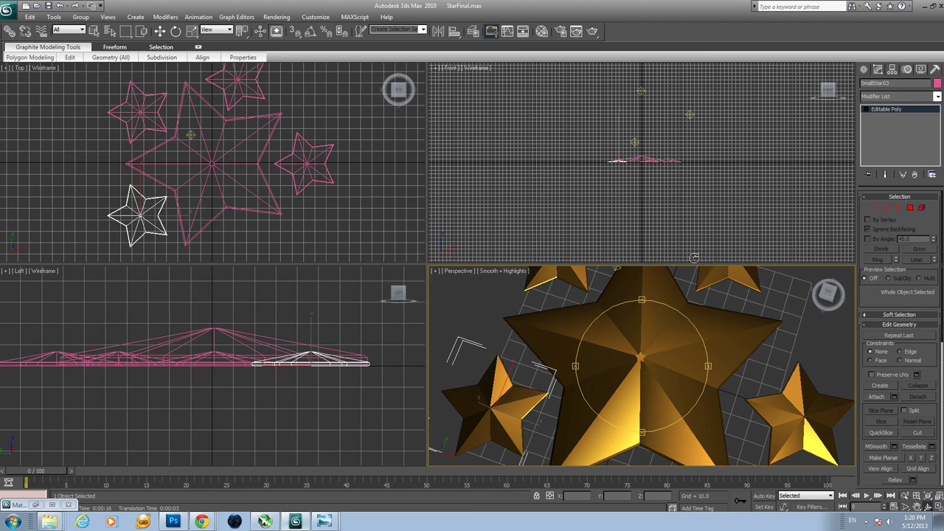
click(174, 522)
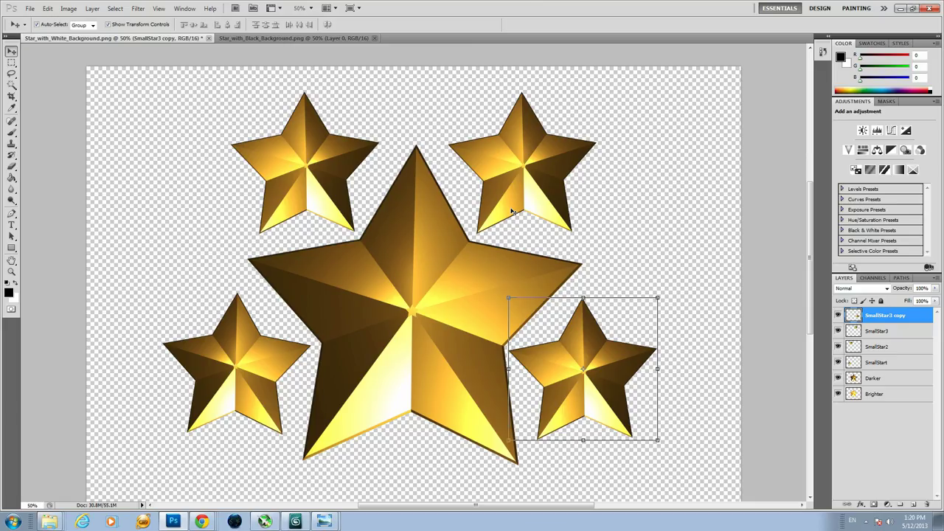
- Duplicate it as 'SmallStar3 copy 2' and place it below the big star
right_click(882, 320)
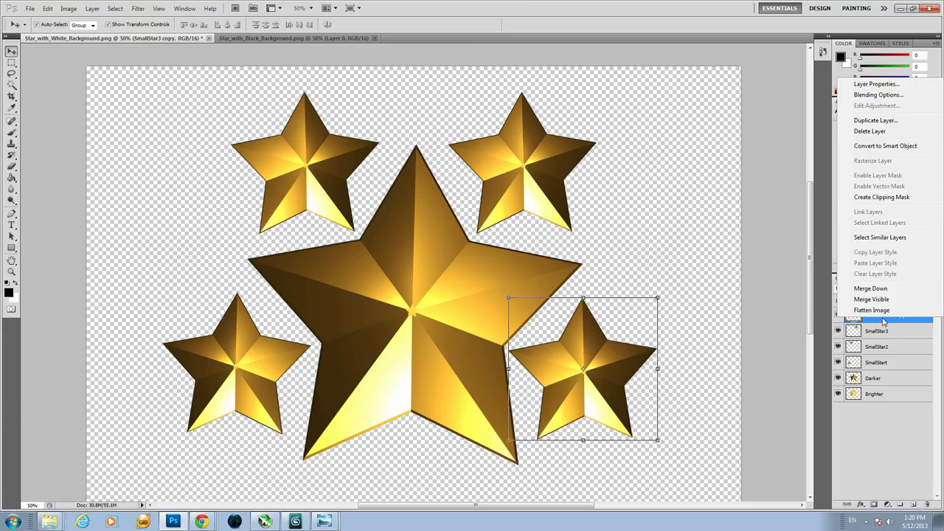
click(872, 123)
click(556, 161)
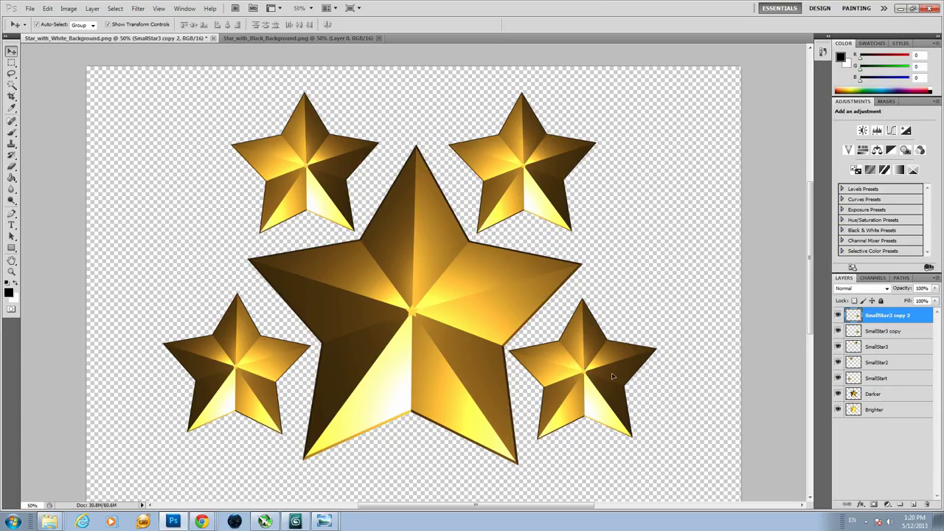
drag(602, 375, 442, 487)
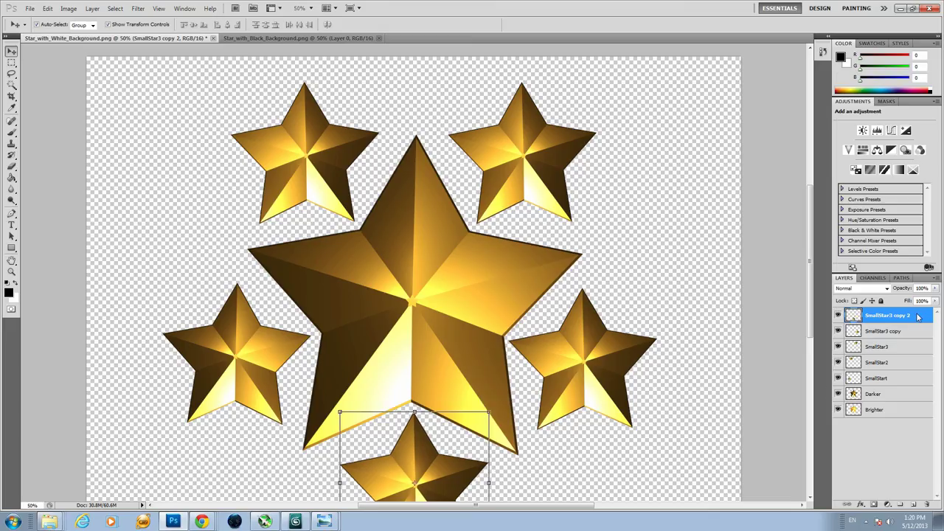
right_click(918, 316)
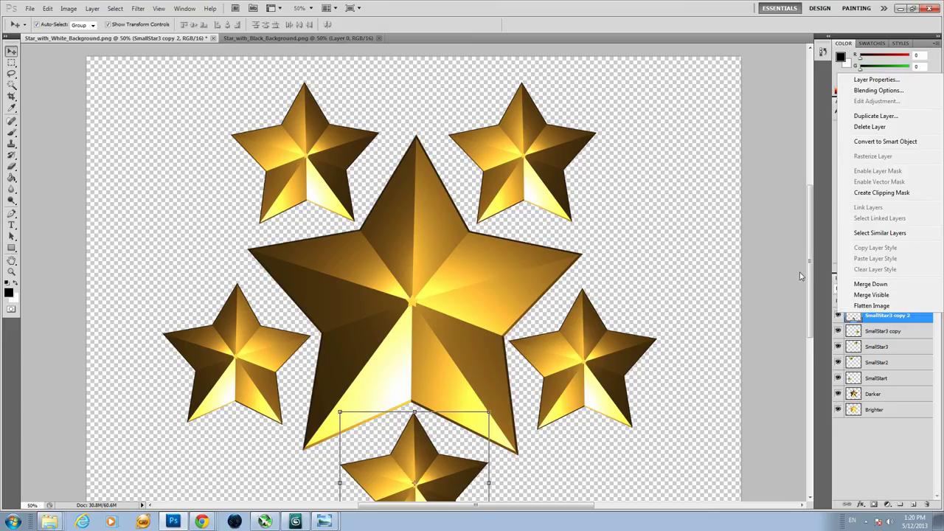
click(814, 299)
drag(813, 300, 816, 329)
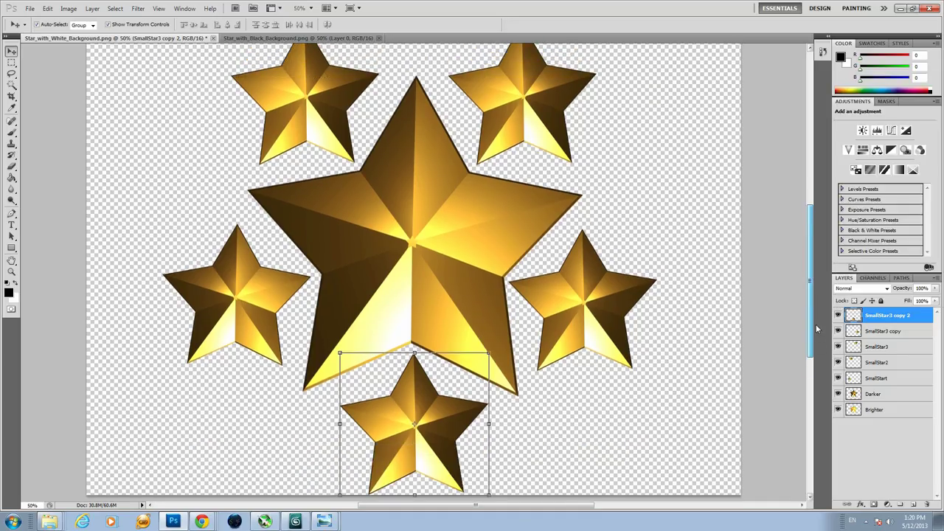
click(11, 63)
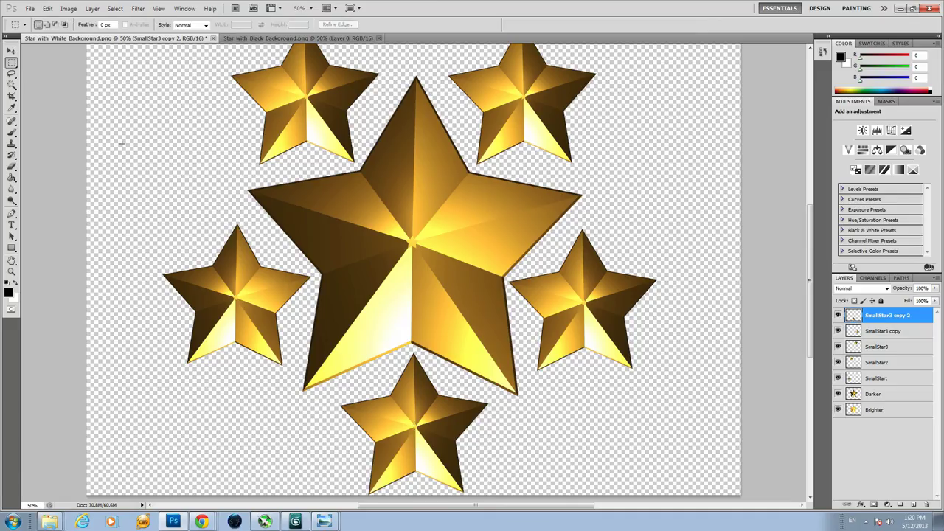
- Type the TECHDEALER82 title on a new text layer left of the big star
click(12, 225)
click(173, 221)
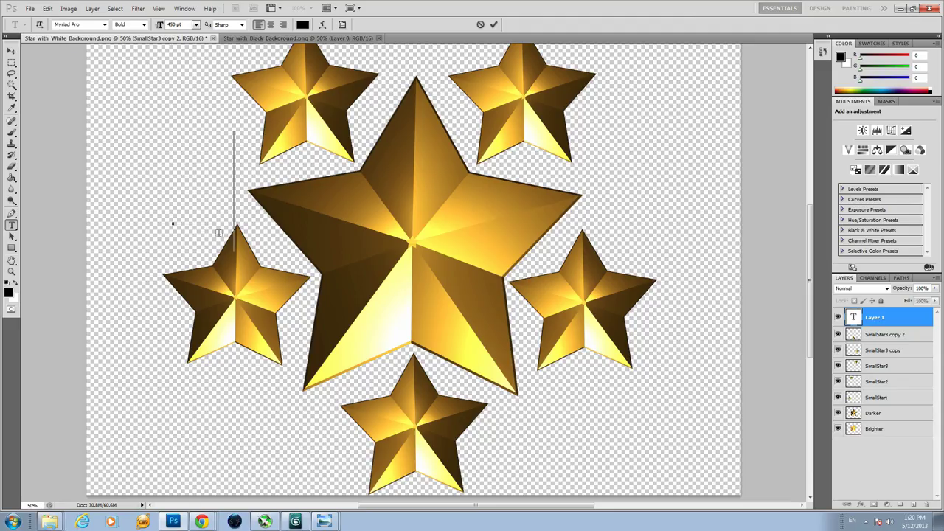
text(TECHDEA)
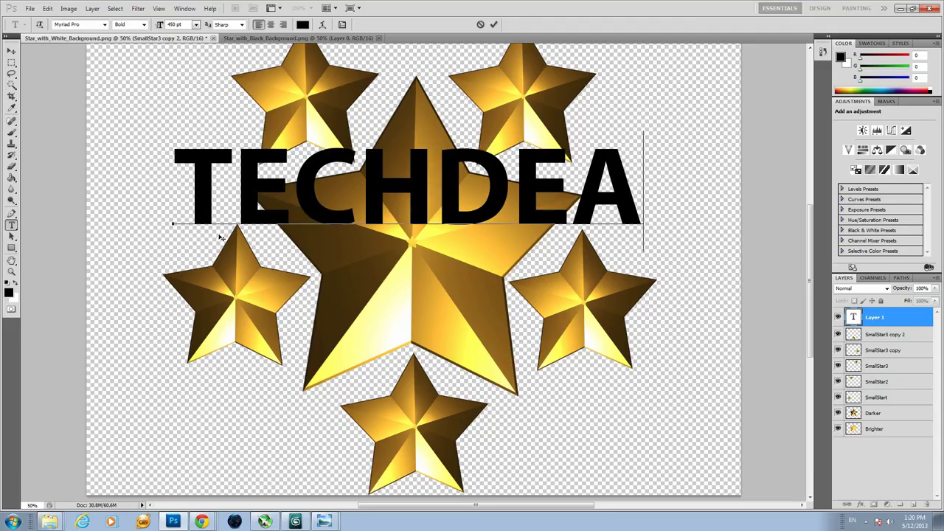
text(LE)
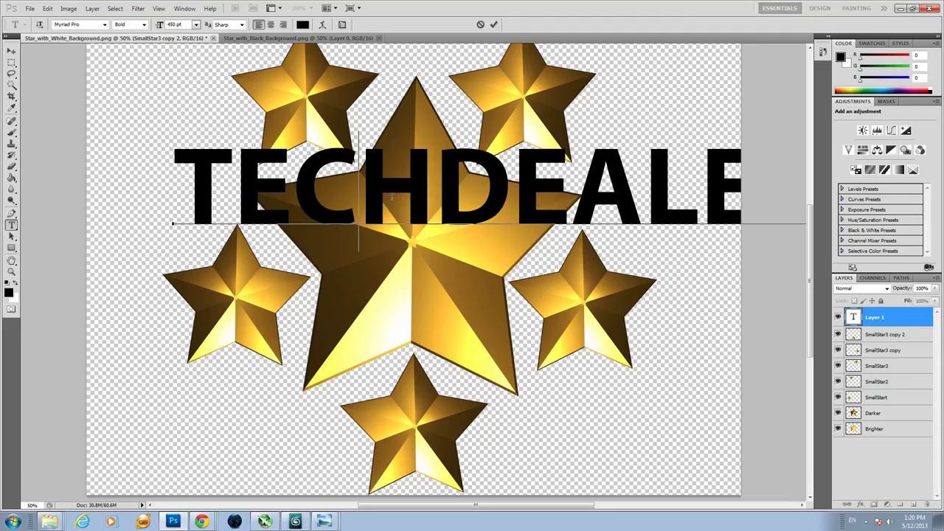
- Set the title to 350 pt and move it lower onto the big star
double_click(395, 200)
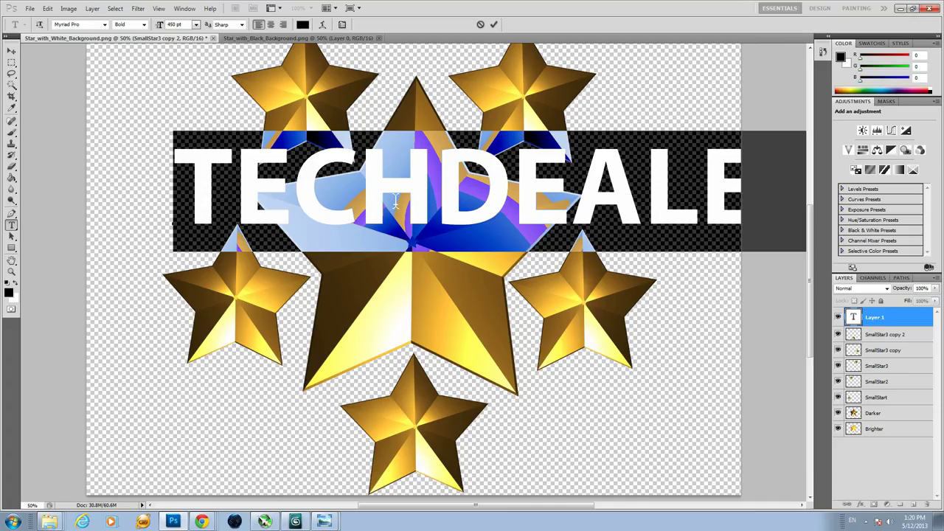
click(195, 24)
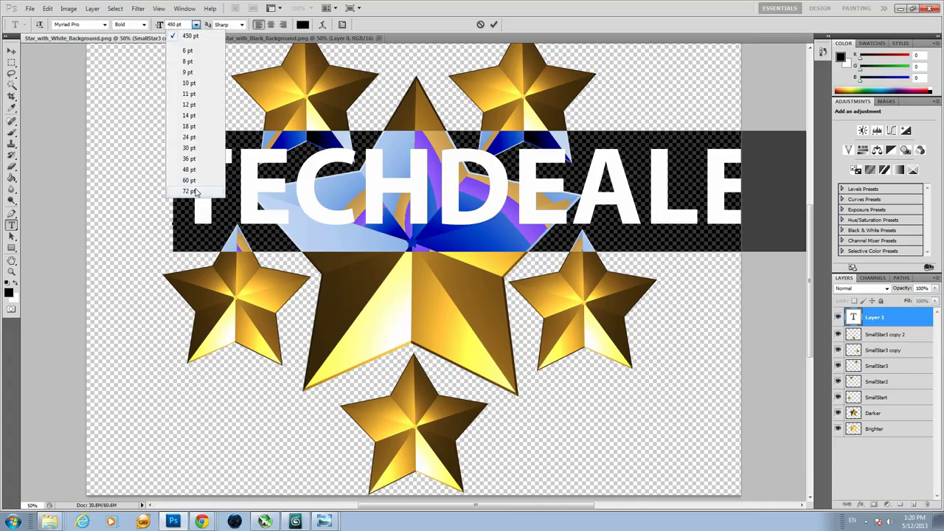
click(178, 35)
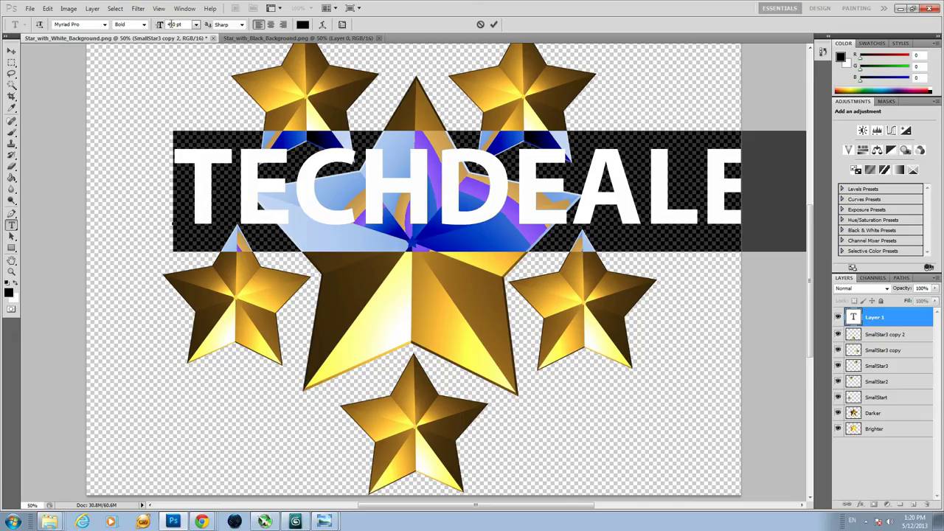
text(350)
key(Return)
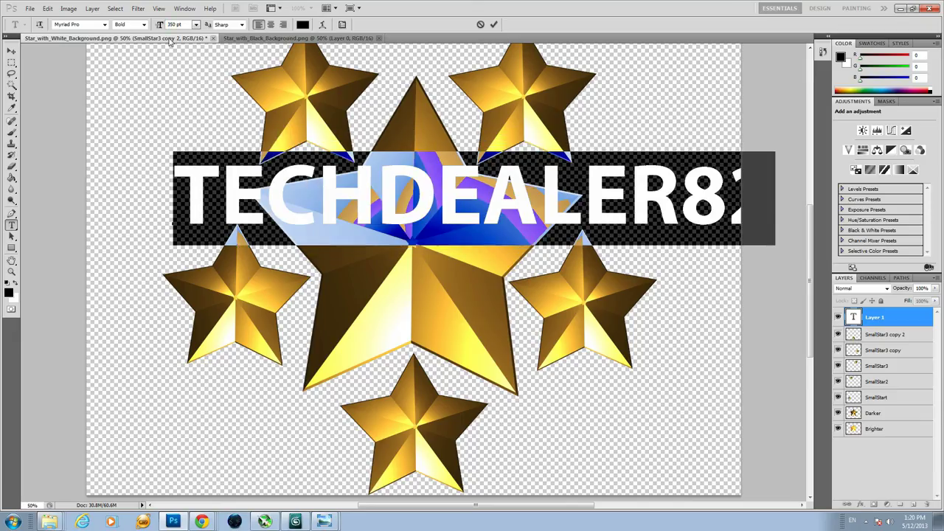
click(11, 50)
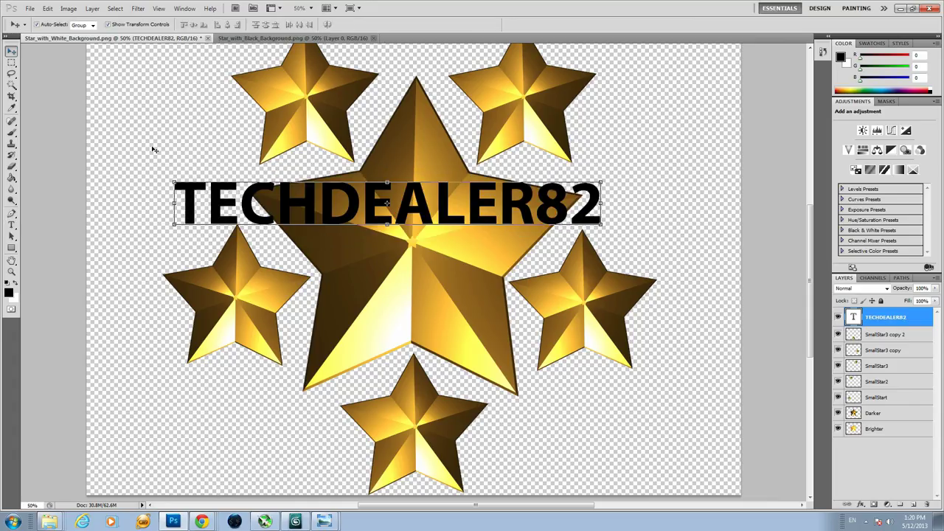
drag(333, 220, 355, 255)
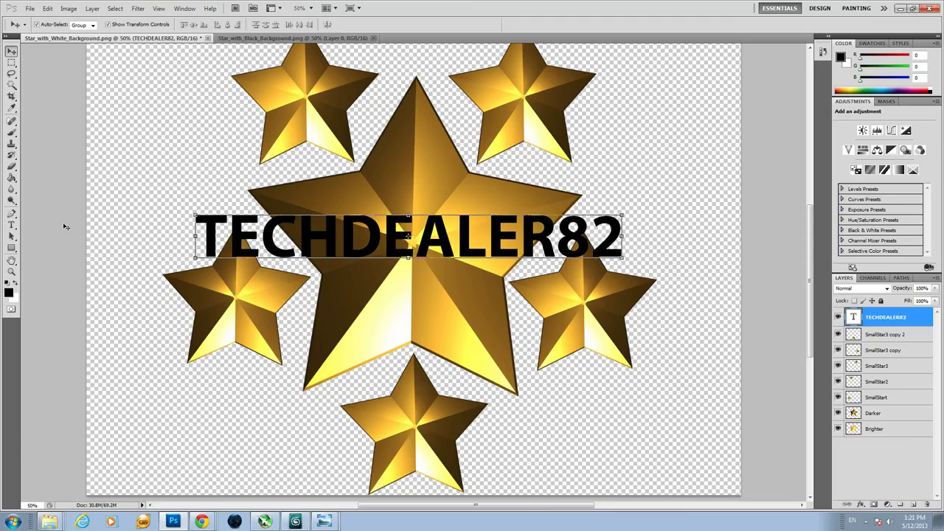
click(11, 225)
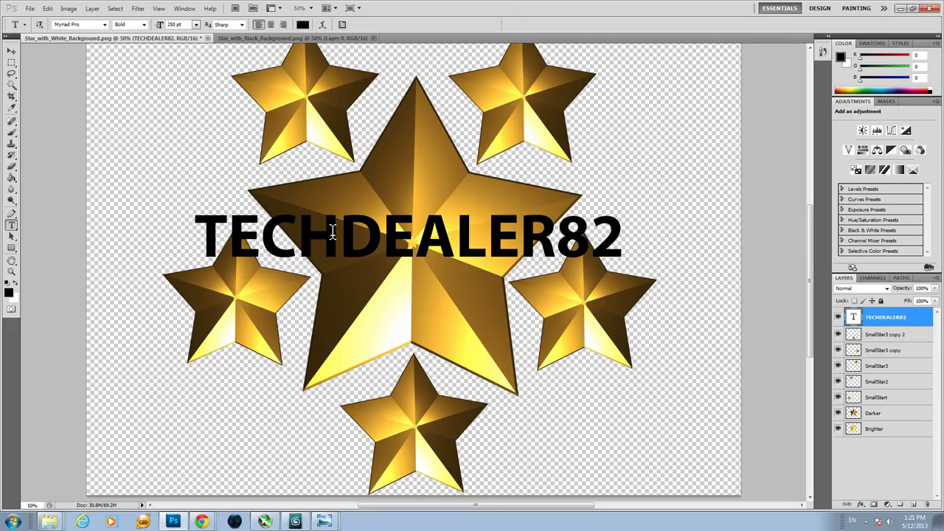
- Recolour the title text yellow (R243 G218 B3) and nudge it slightly left and down
double_click(374, 231)
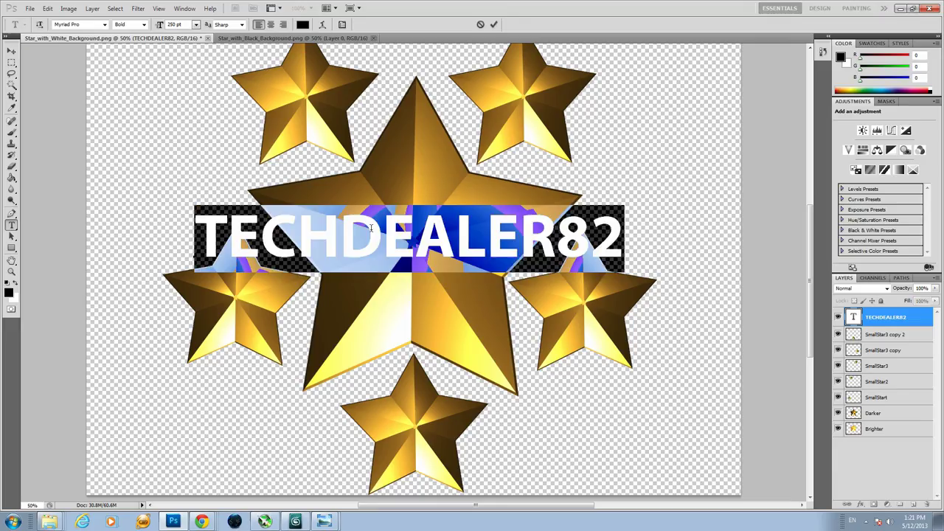
click(14, 285)
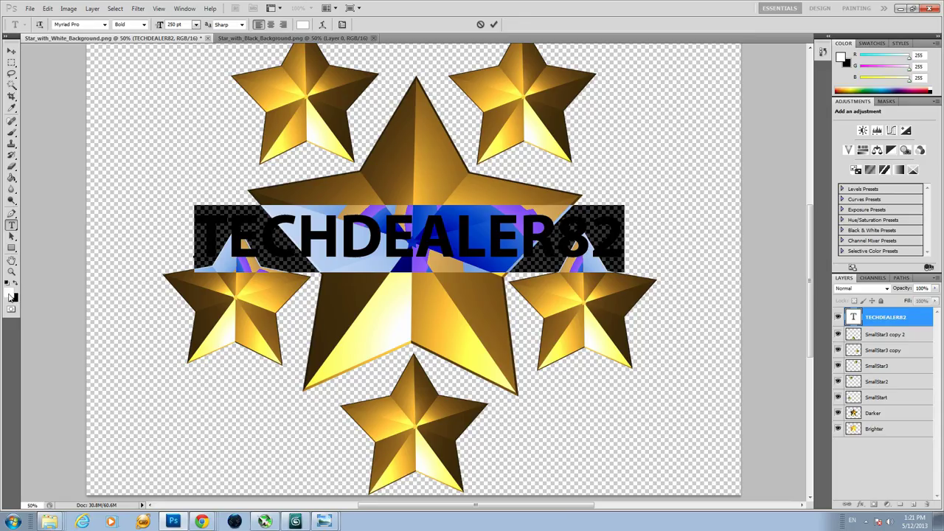
click(11, 295)
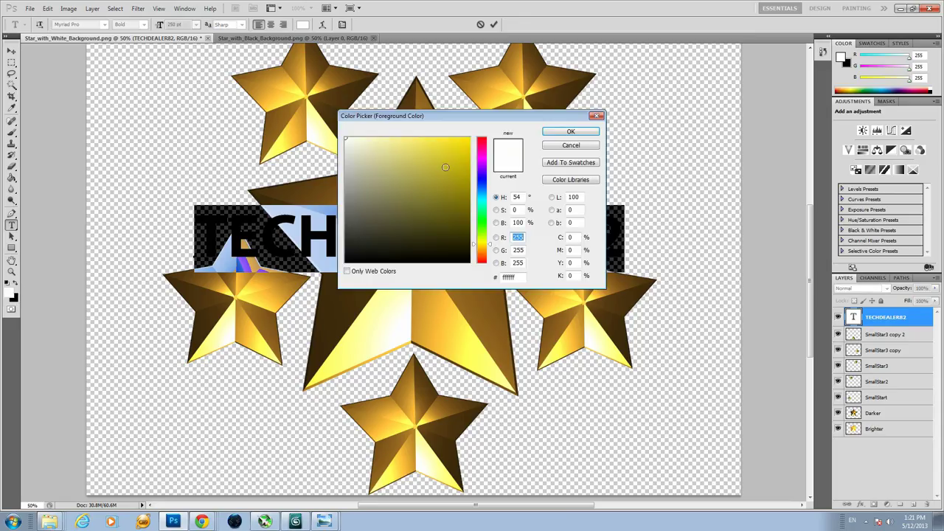
click(470, 145)
click(570, 132)
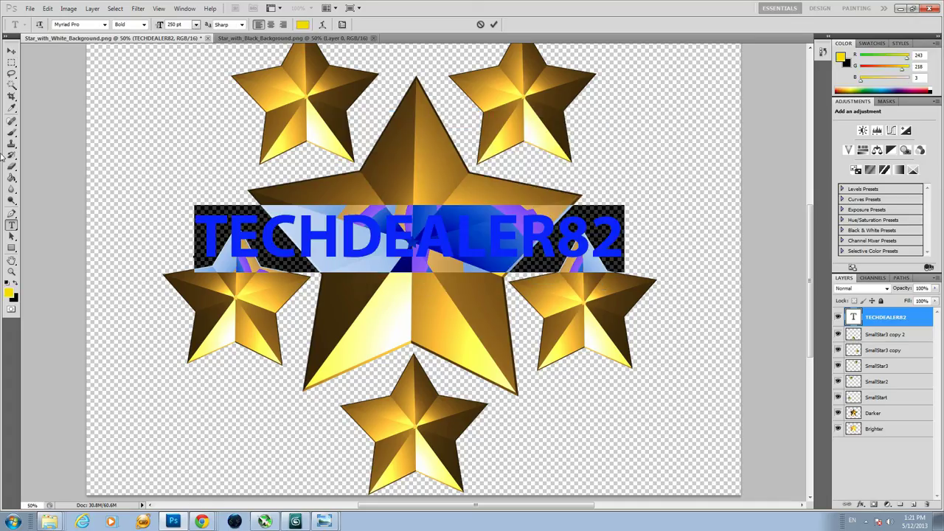
click(12, 53)
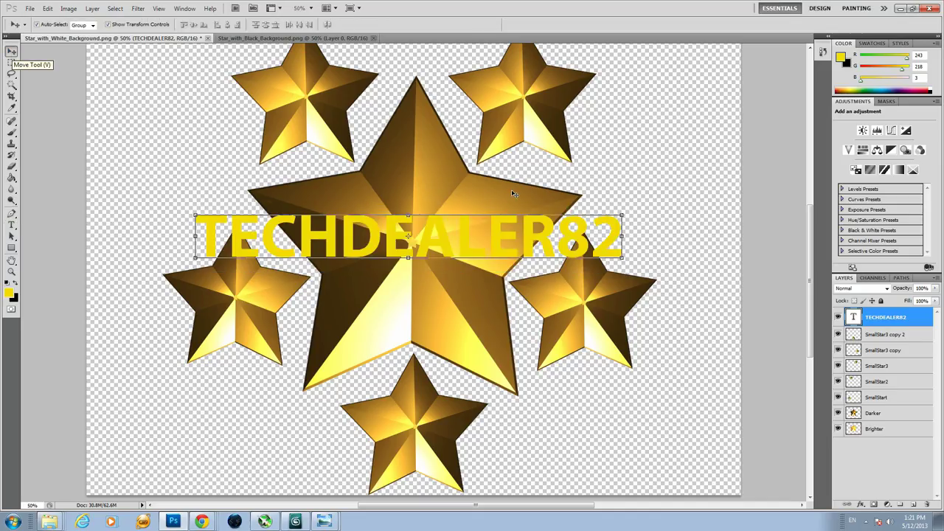
drag(470, 234, 467, 245)
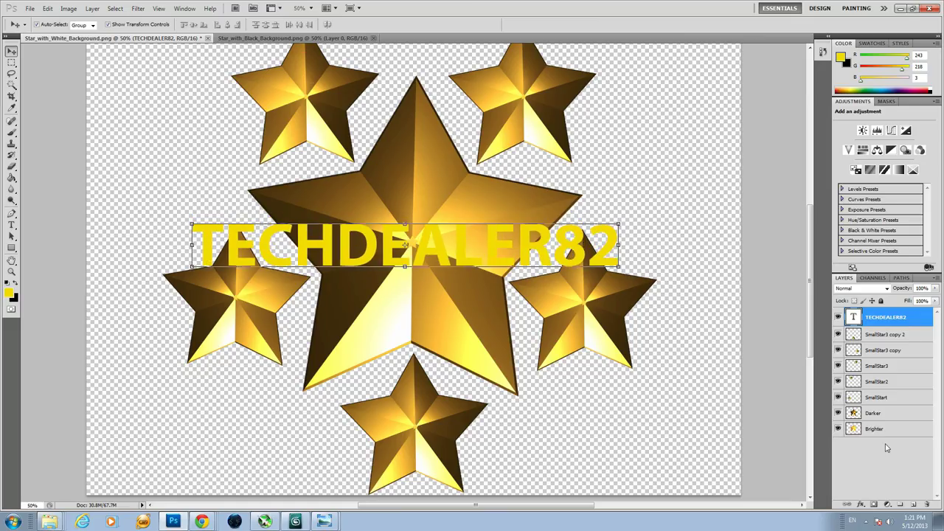
- Add a default black outside Stroke effect to the title text layer
click(861, 505)
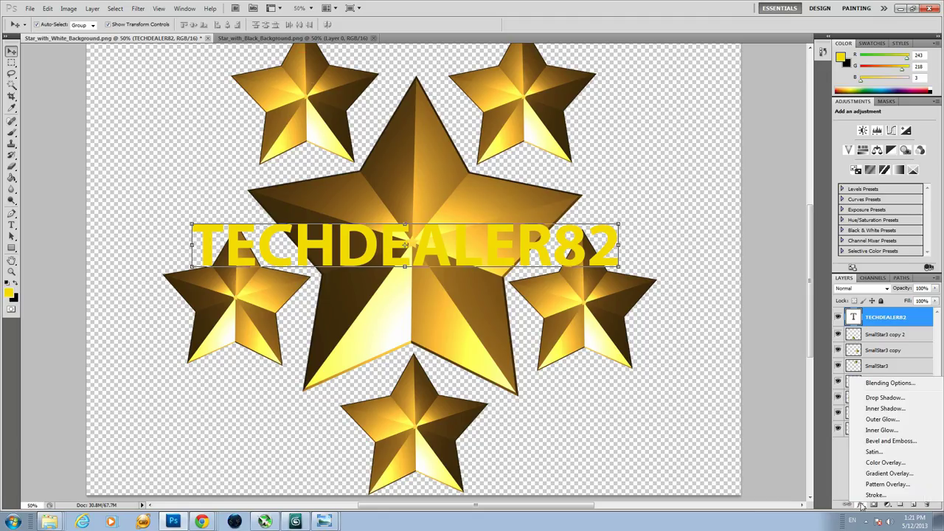
click(874, 495)
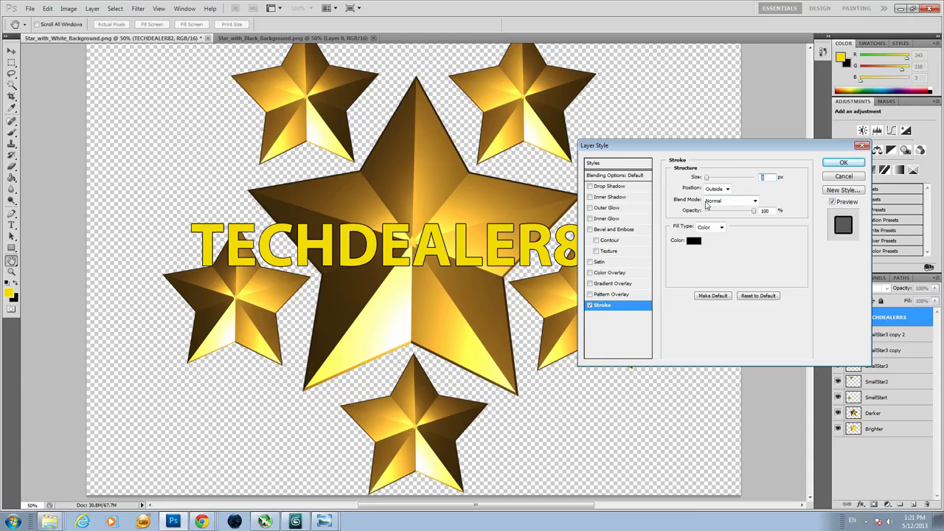
key(Return)
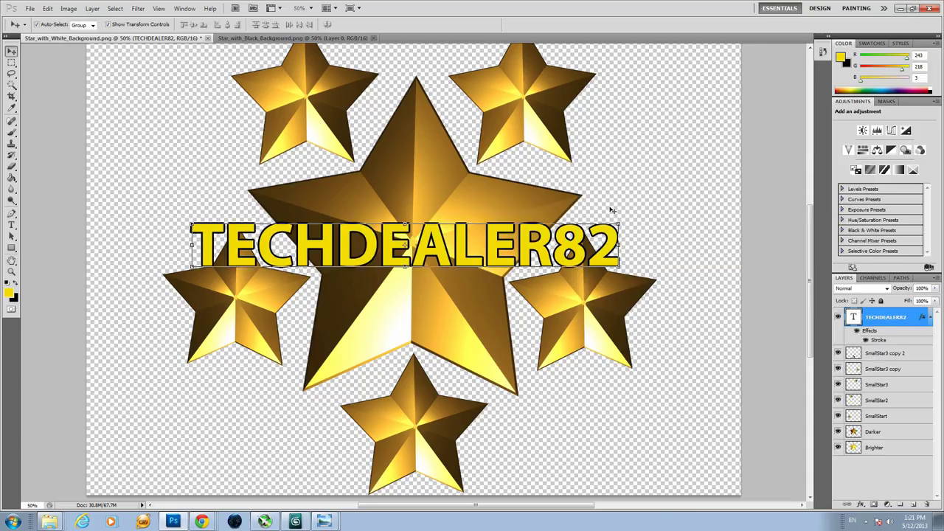
click(14, 273)
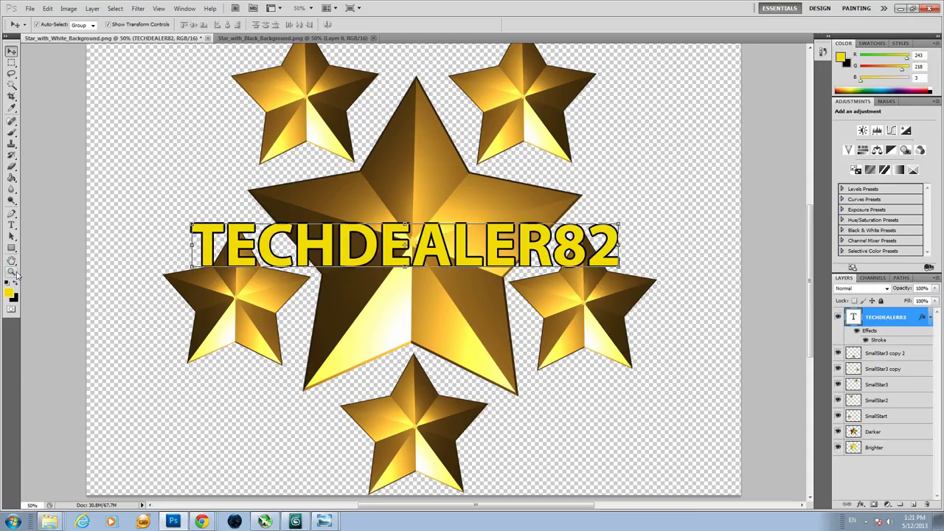
alt+click(372, 297)
alt+click(375, 296)
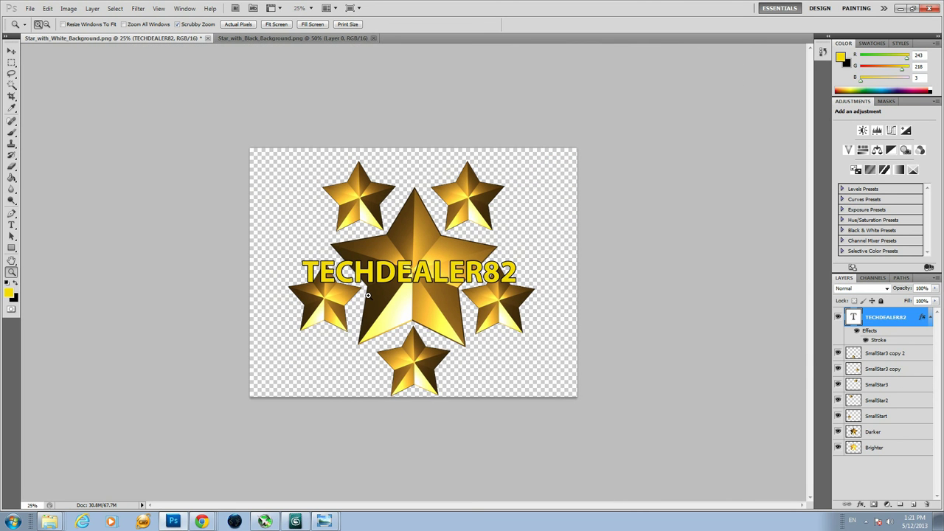
click(368, 295)
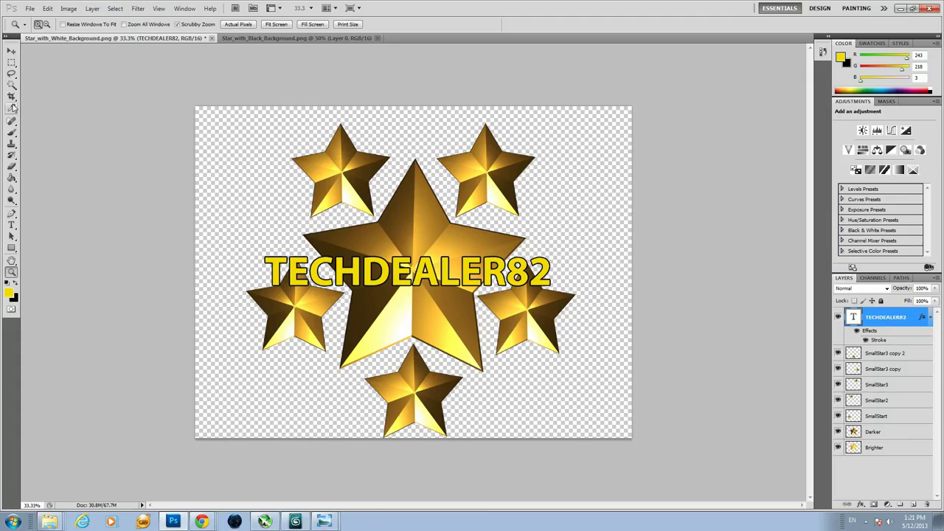
- Crop the canvas to a rectangular marquee centred tightly around the stars and title
click(12, 63)
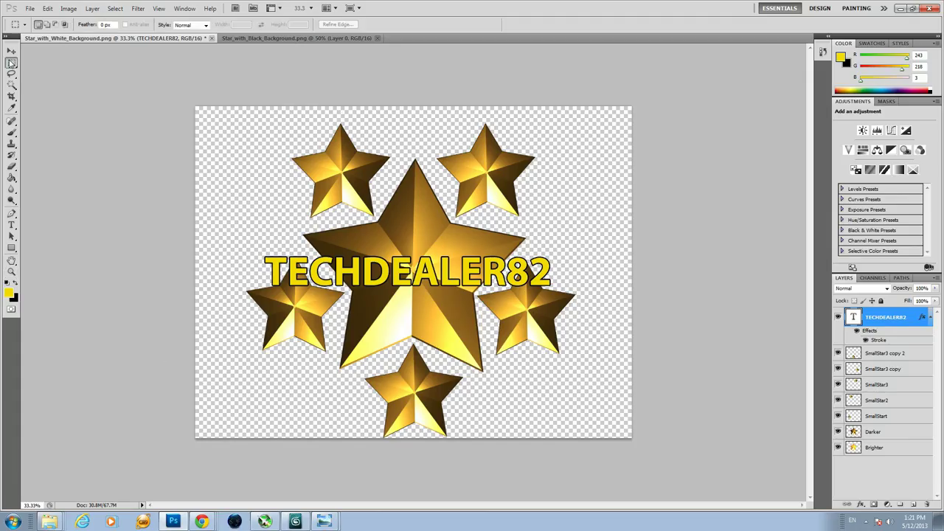
click(204, 113)
drag(229, 118, 551, 438)
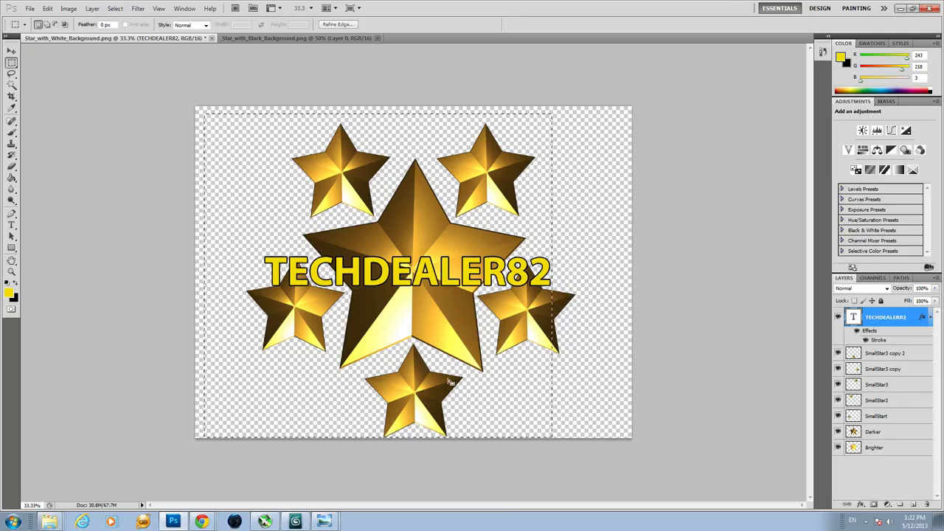
drag(447, 346, 483, 354)
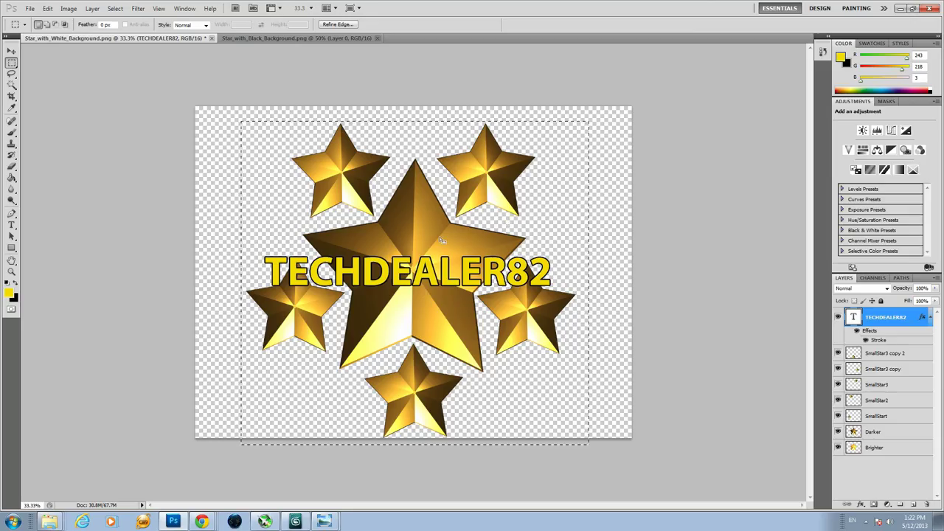
click(69, 8)
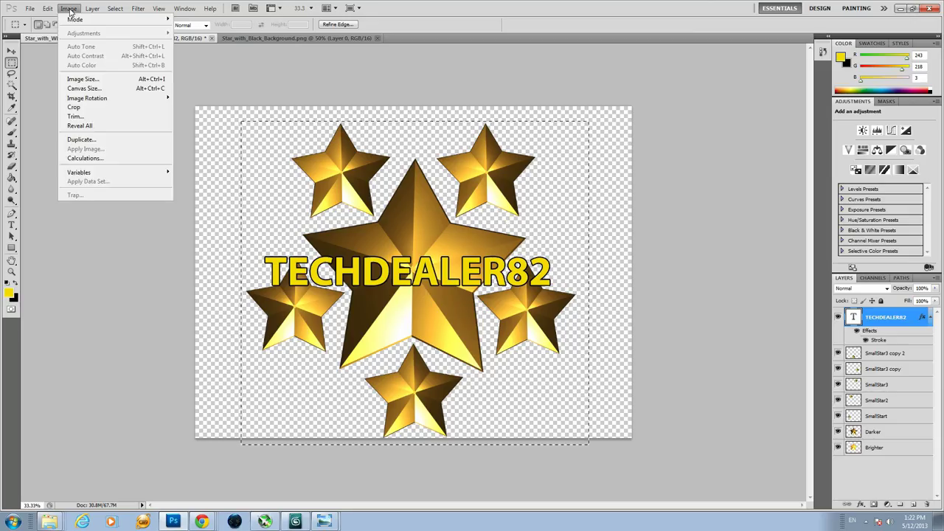
click(77, 107)
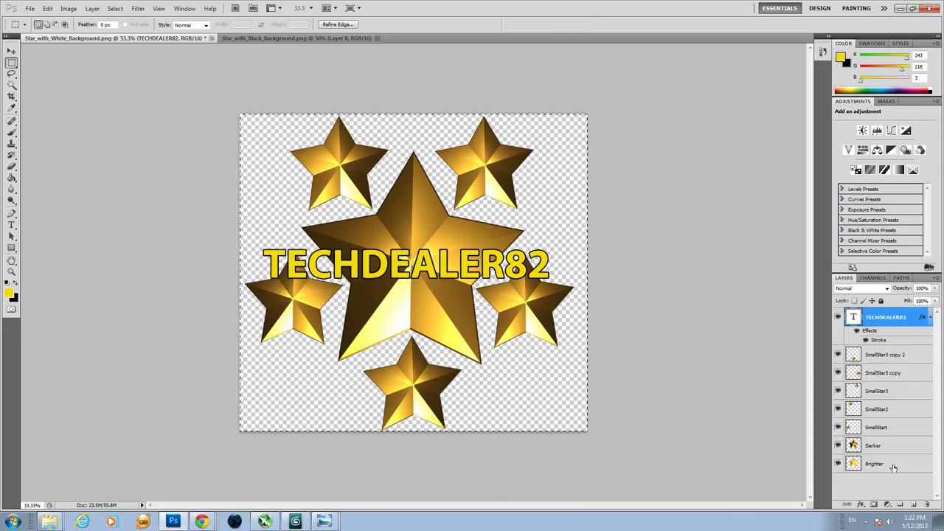
- Add a new empty layer named 'Background' and move it below Brighter at the stack bottom
click(914, 506)
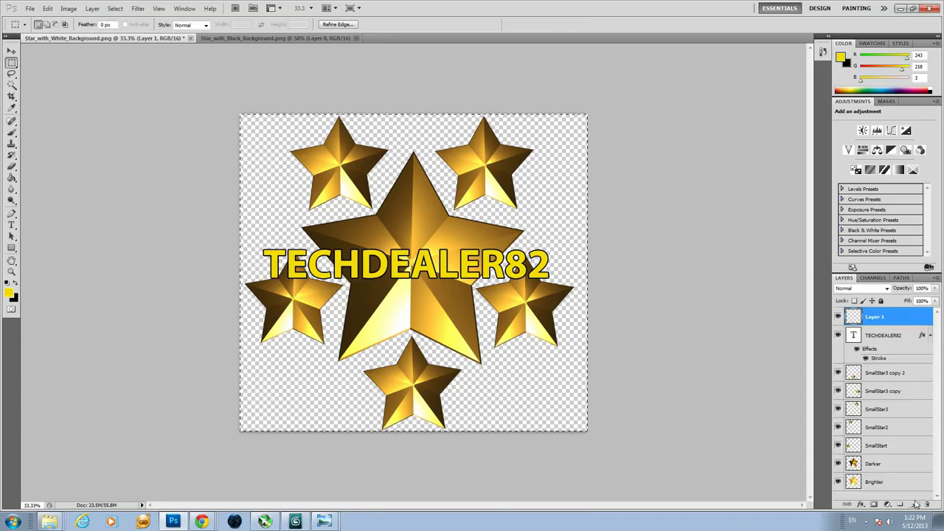
double_click(872, 316)
text(backg)
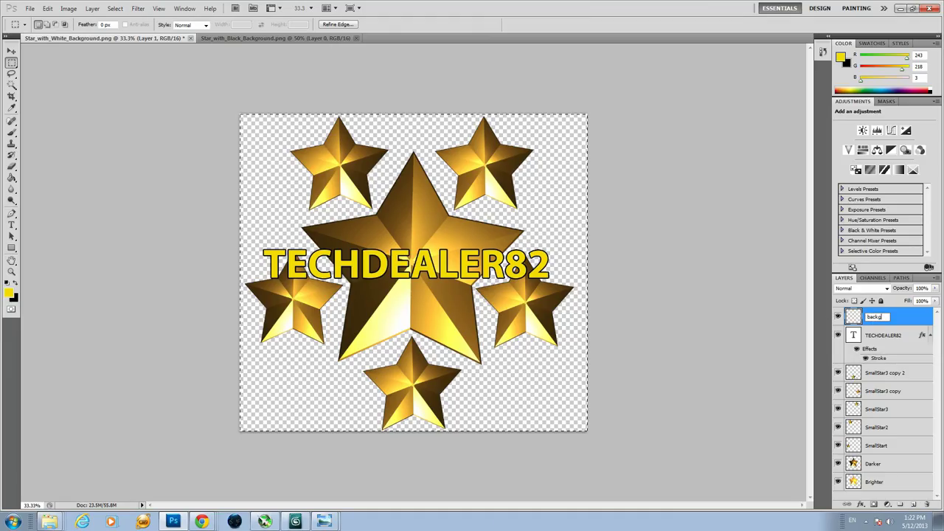
text(round)
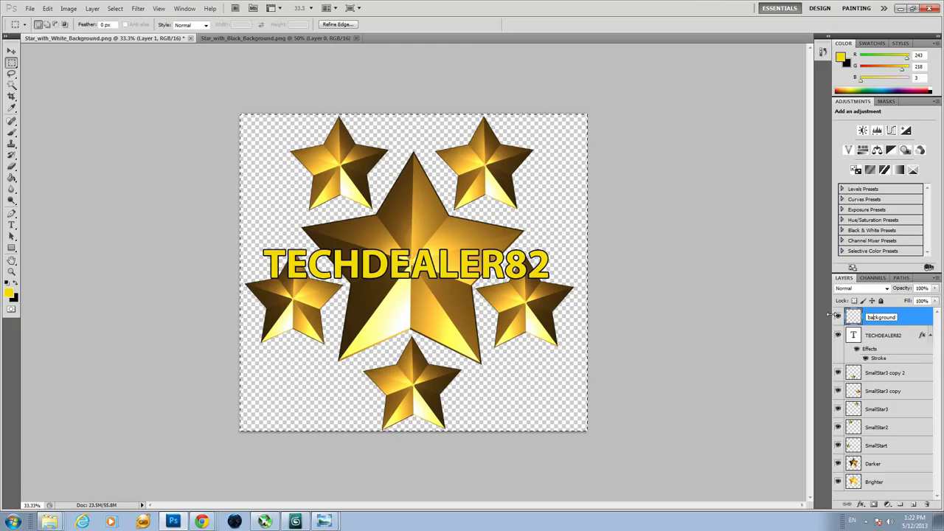
key(Home)
key(Delete)
text(B)
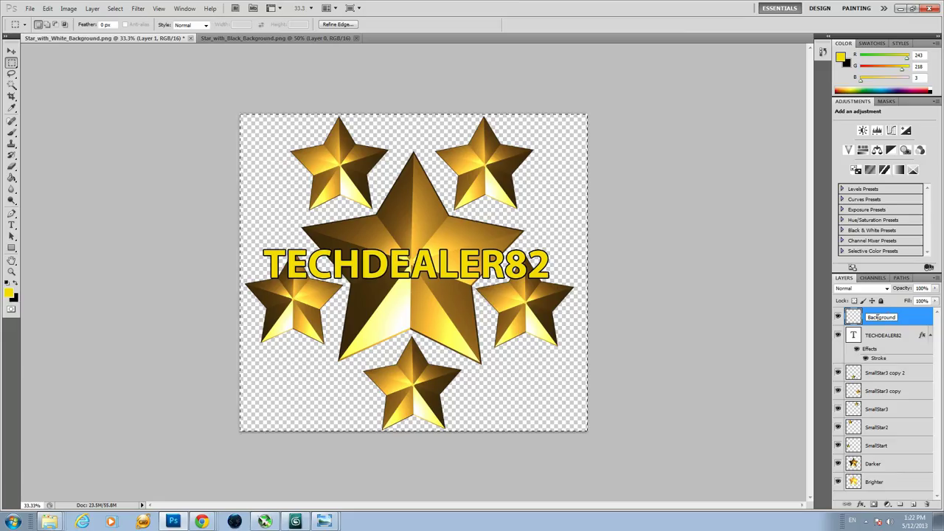
drag(854, 321, 867, 490)
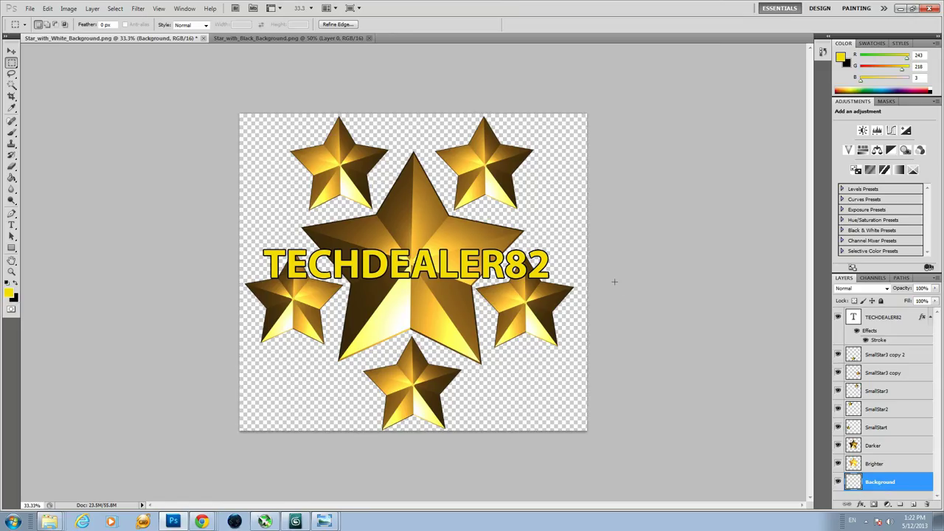
- Deselect, choose the Paint Bucket, and set the foreground colour to black (000000)
key(ctrl+d)
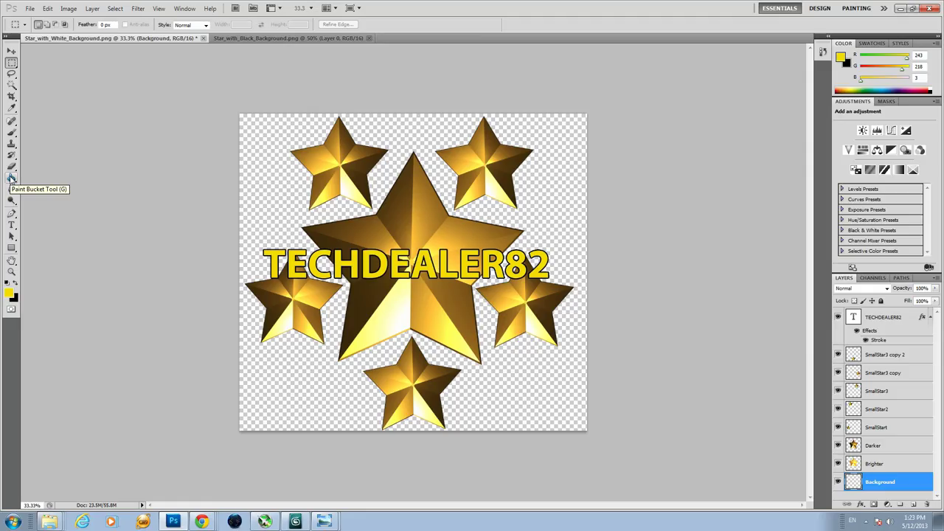
click(12, 178)
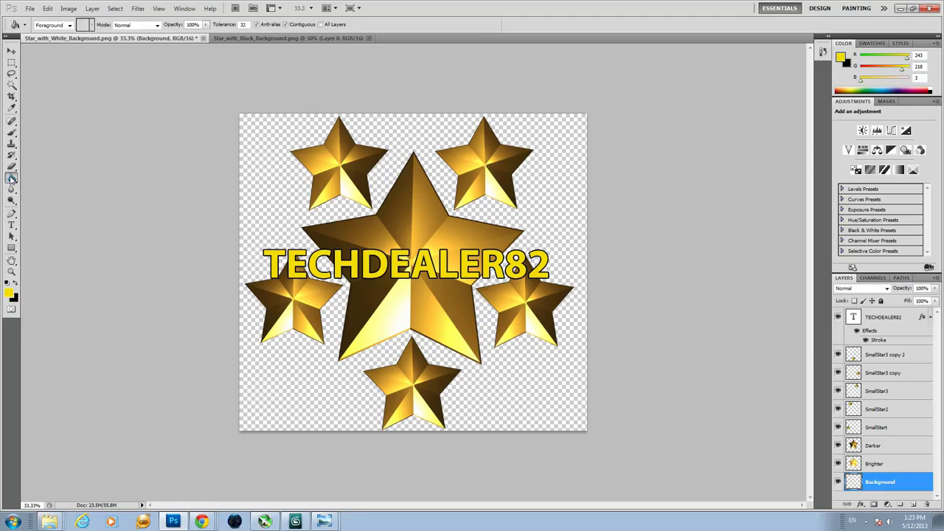
click(11, 294)
drag(436, 252, 463, 263)
- Fill the Background layer with black, then zoom the view out to 6.25%
click(570, 132)
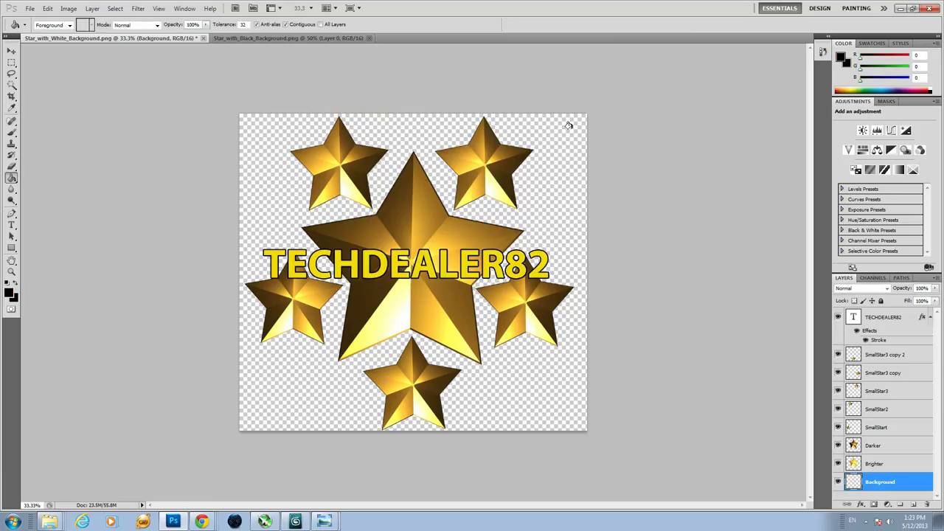
click(547, 184)
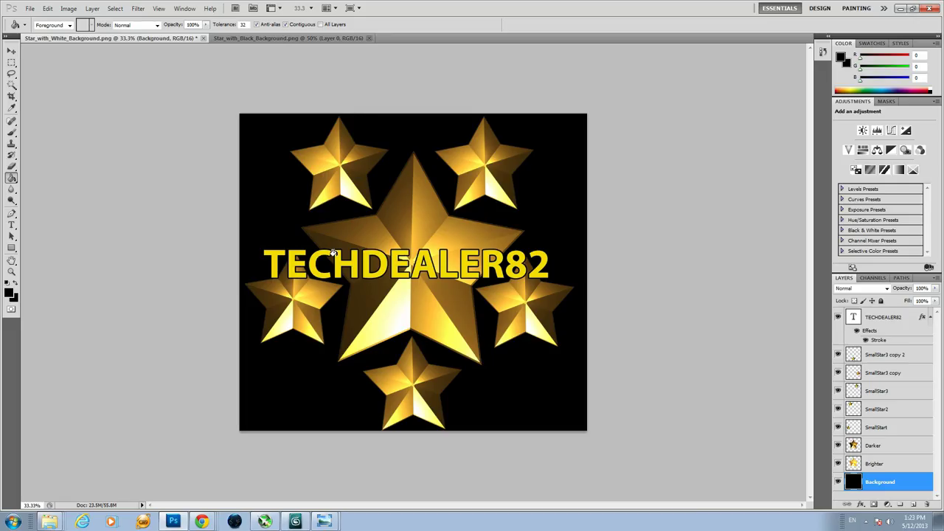
click(11, 272)
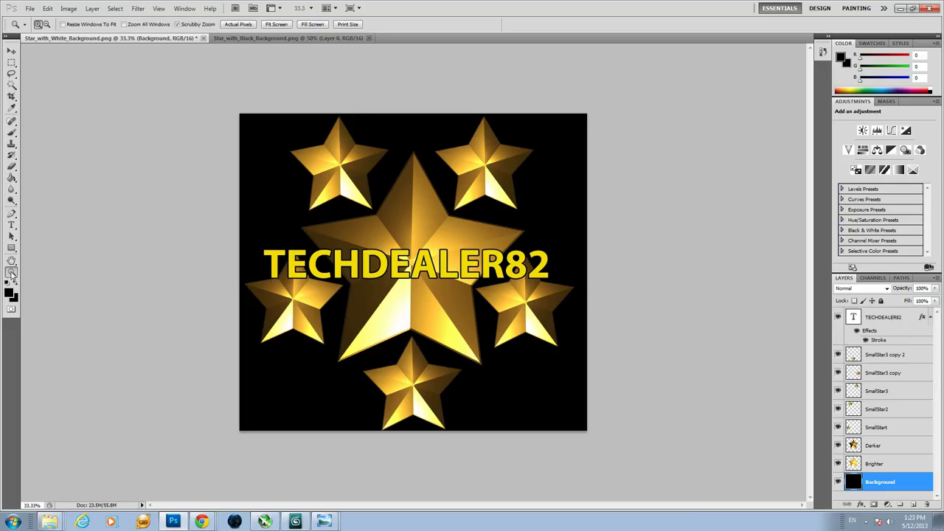
alt+click(366, 264)
alt+click(366, 265)
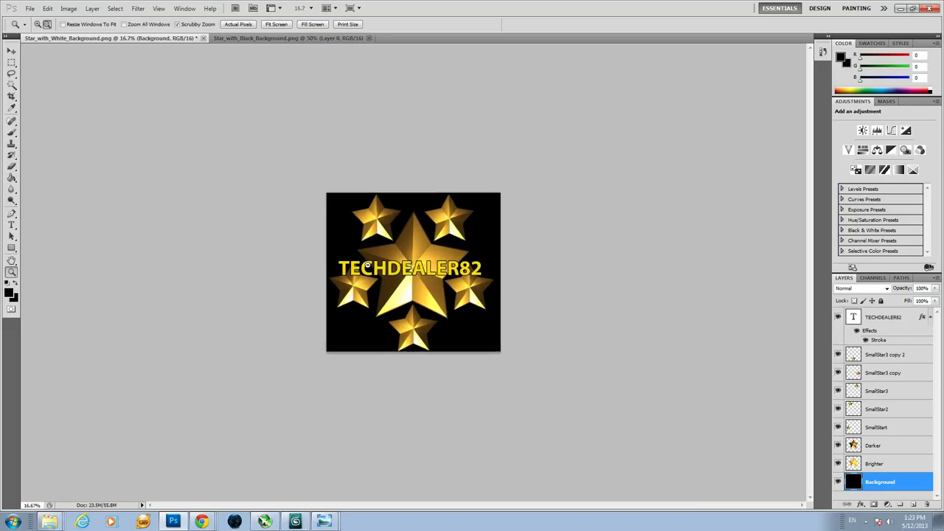
alt+click(373, 264)
alt+click(377, 265)
alt+click(391, 267)
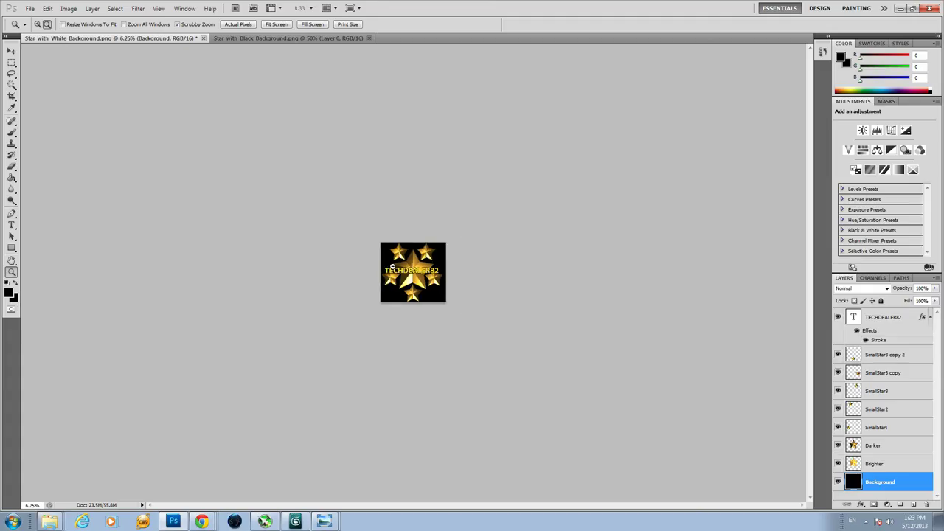
click(70, 8)
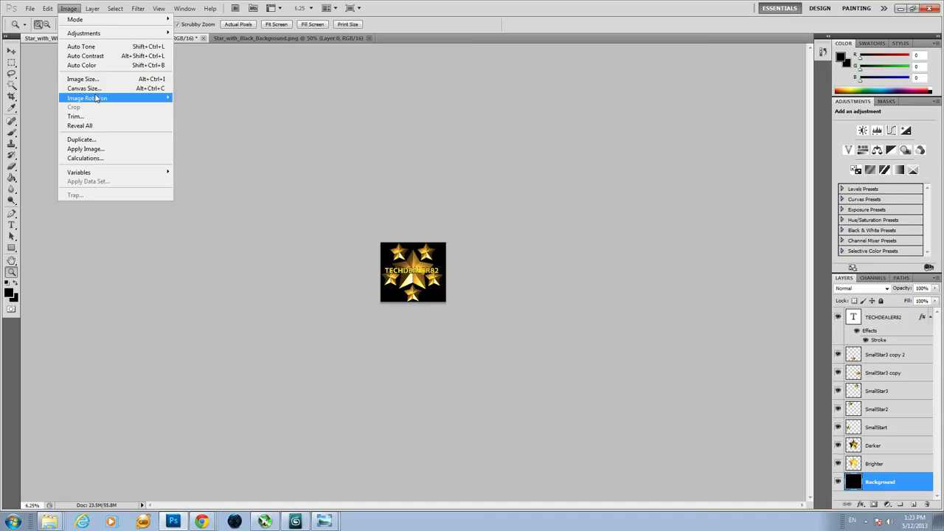
- Resize the image to 115 pixels wide with constrained proportions (115 × 105)
mouse_move(96, 98)
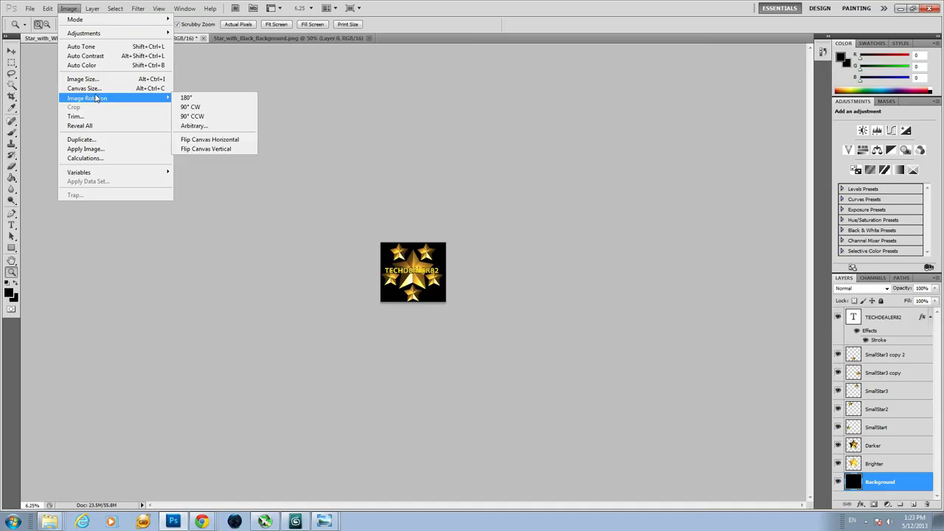
click(90, 79)
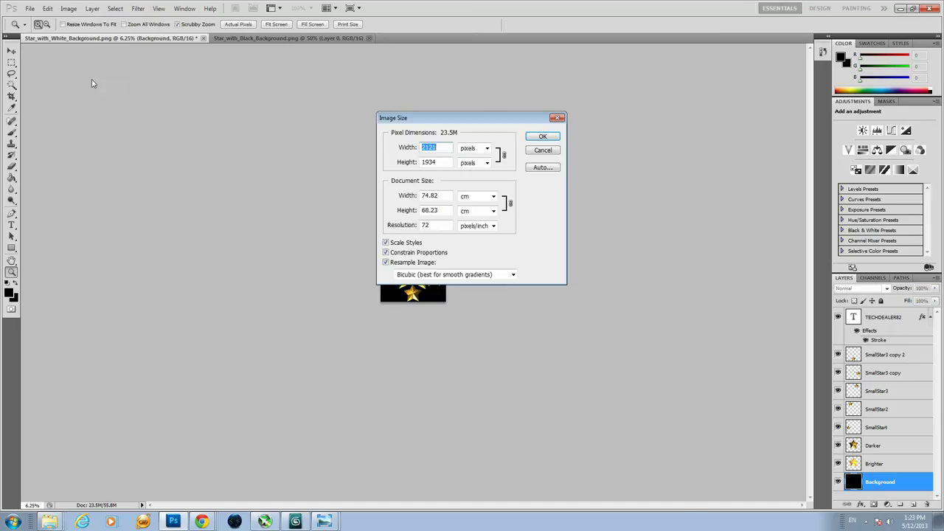
text(115)
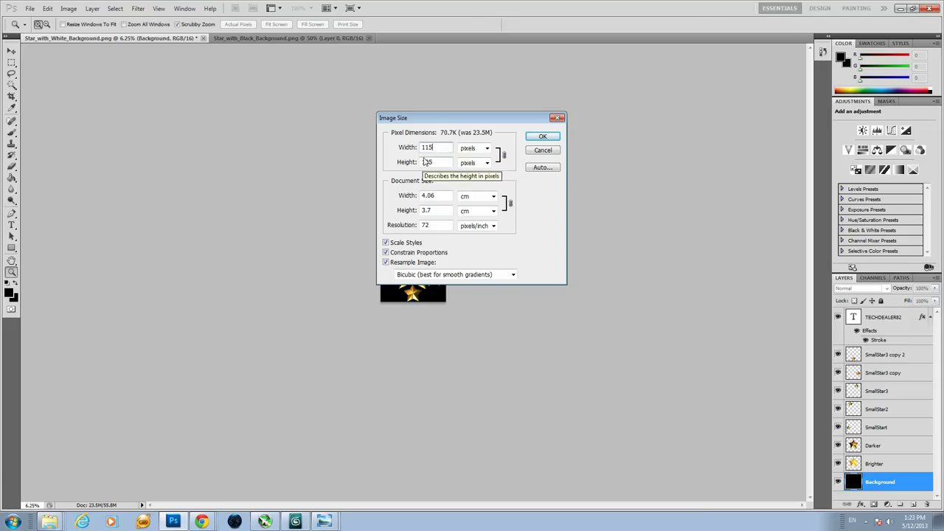
click(541, 136)
- Return the view to 100% and recheck Image Size, cancelling without changes
drag(409, 272, 409, 273)
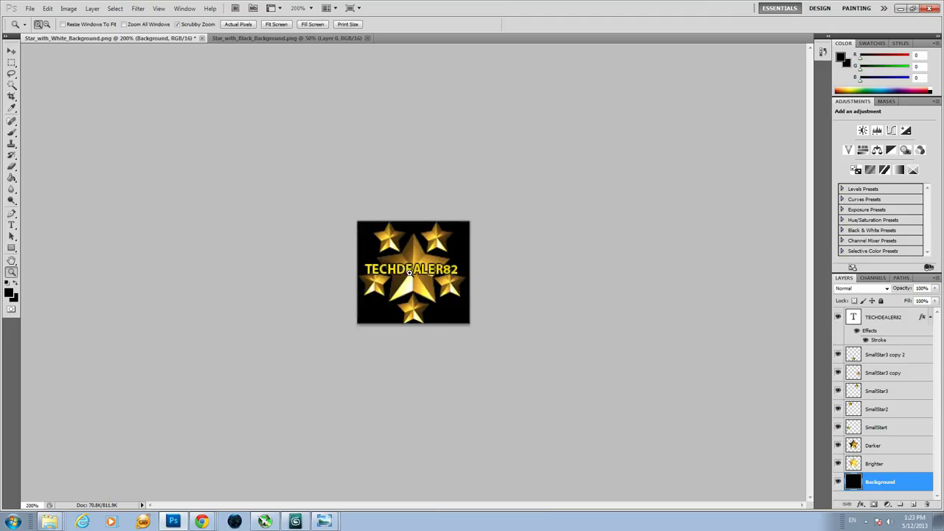
right_click(409, 272)
click(439, 327)
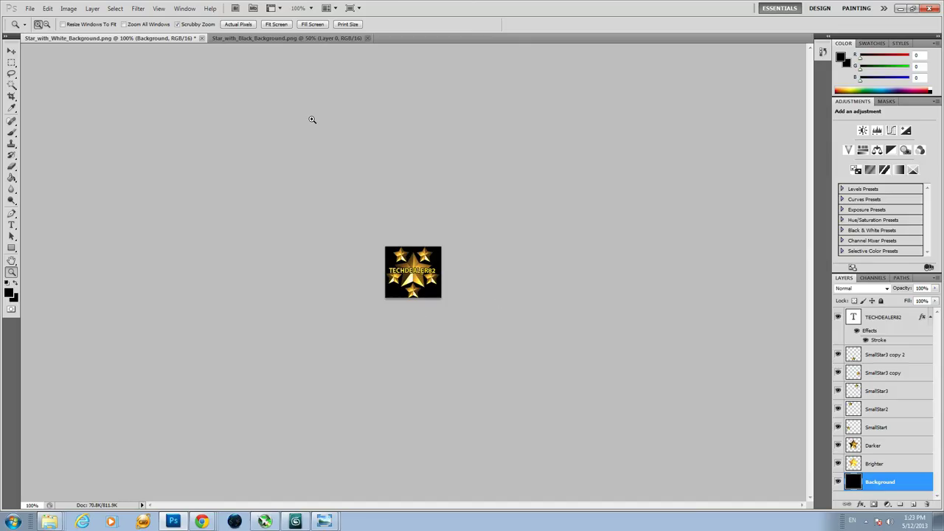
click(68, 8)
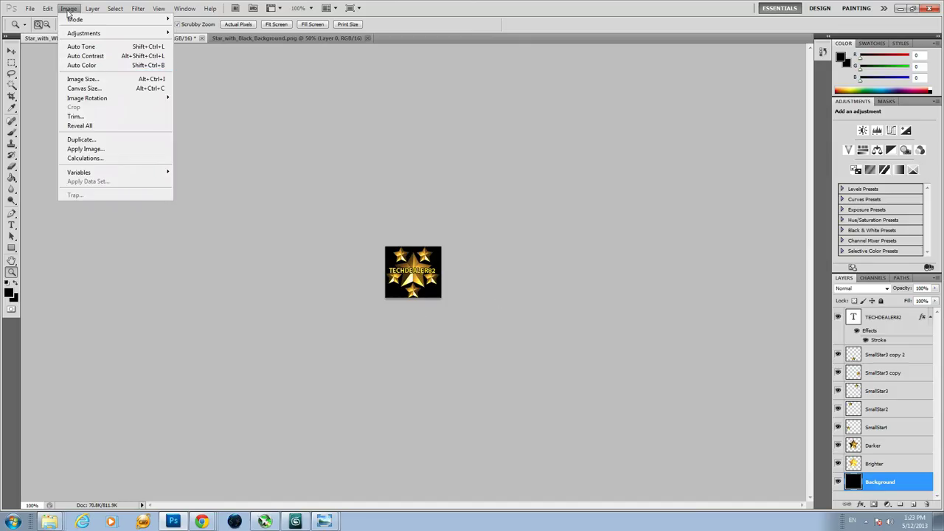
click(94, 79)
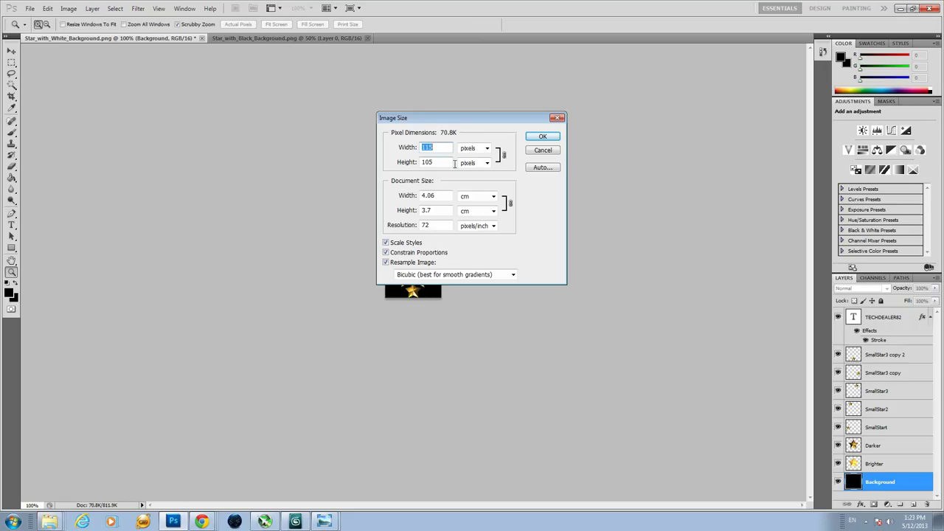
click(536, 150)
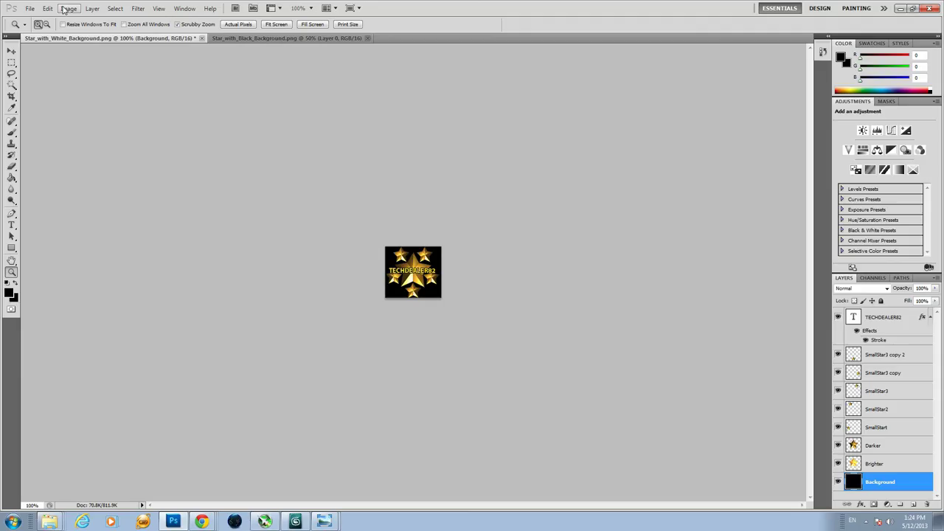
- Set the canvas size in pixels to a 115 height, making a 115 × 115 square
click(65, 8)
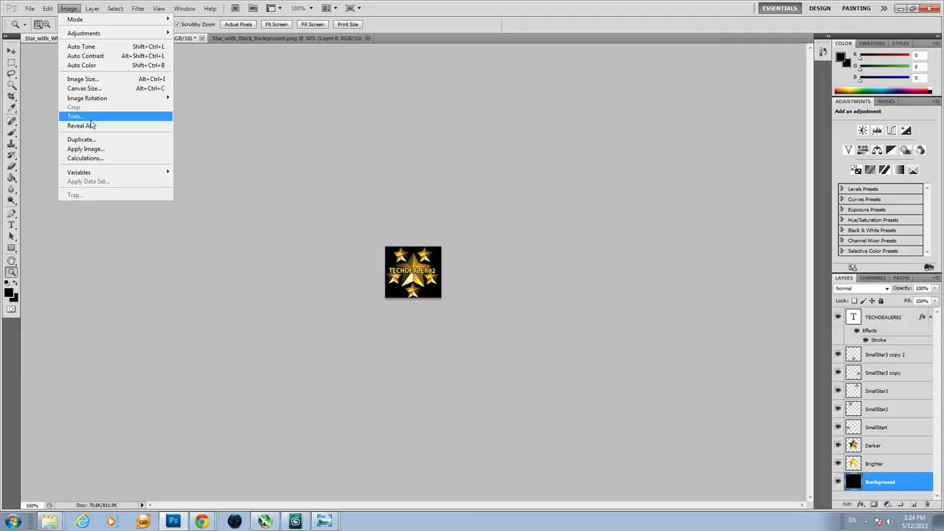
click(94, 88)
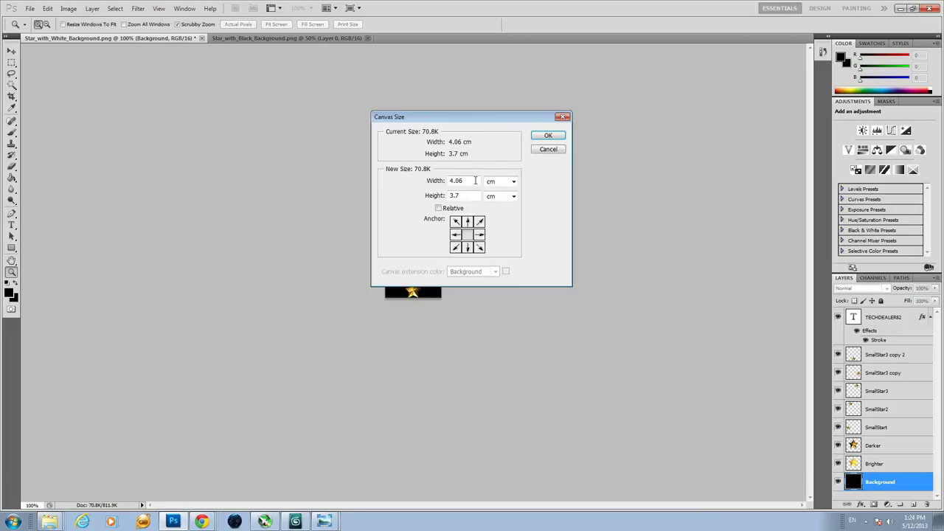
click(508, 182)
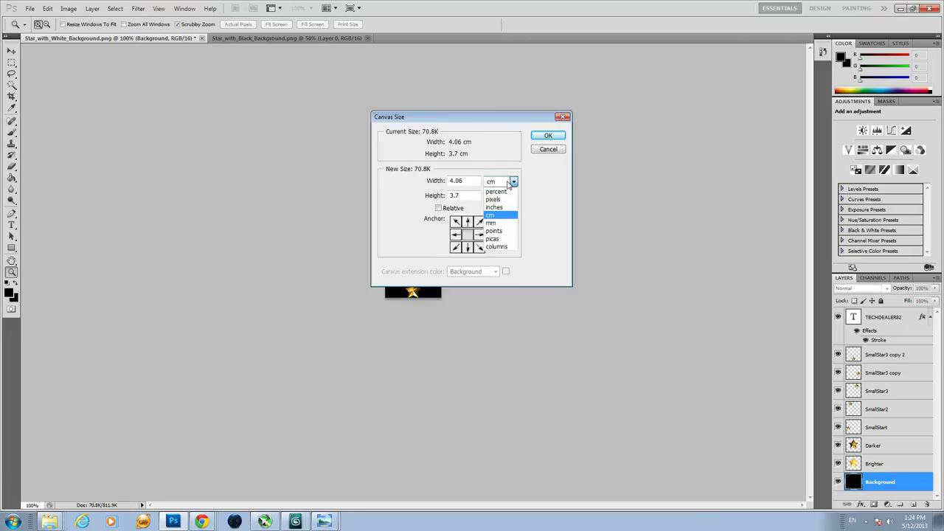
click(508, 199)
click(461, 195)
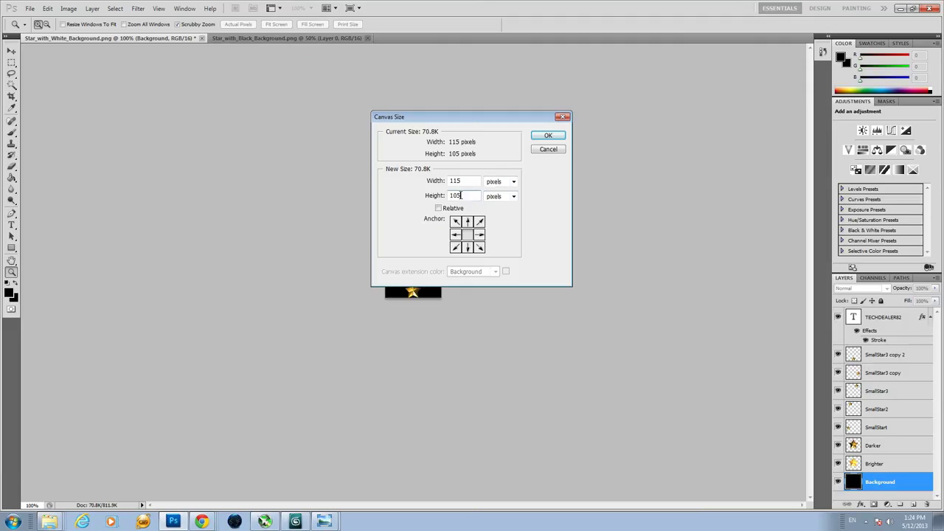
click(557, 137)
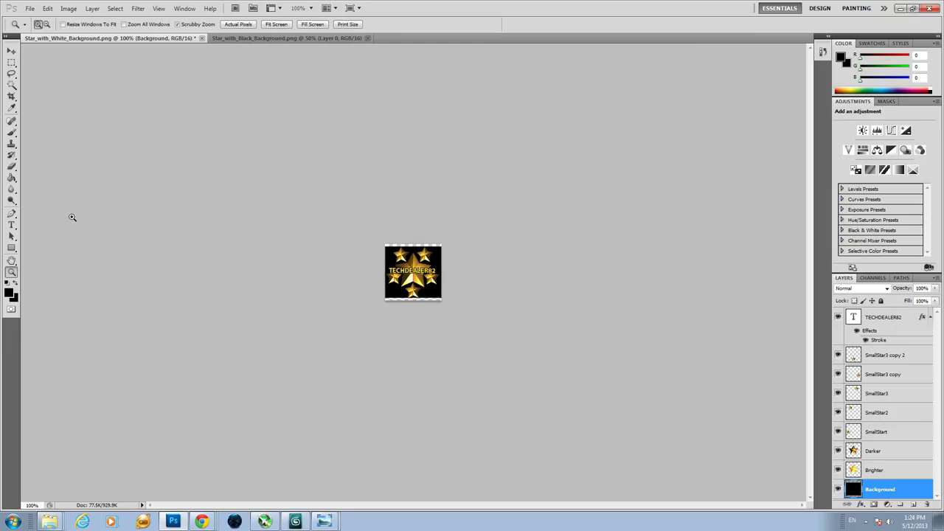
- Paint Bucket the new transparent strips above and below the stars black
click(11, 179)
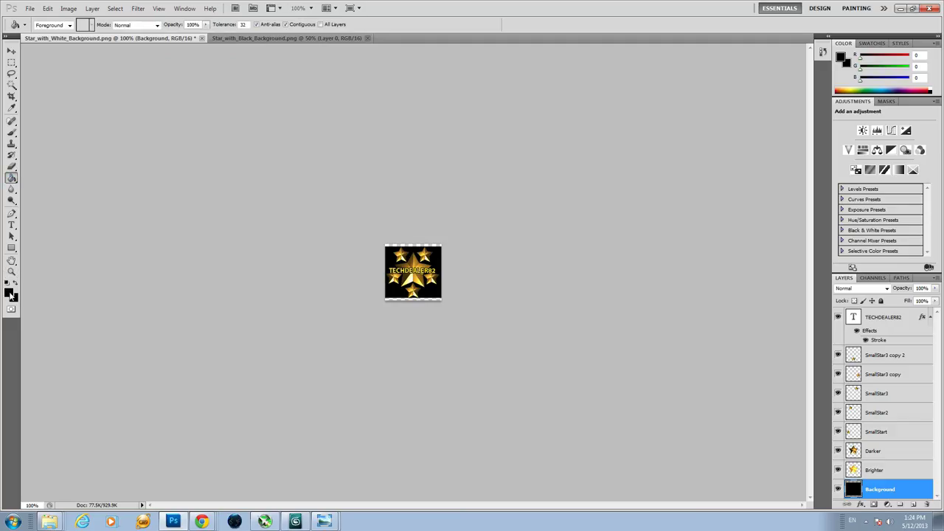
click(415, 246)
click(418, 298)
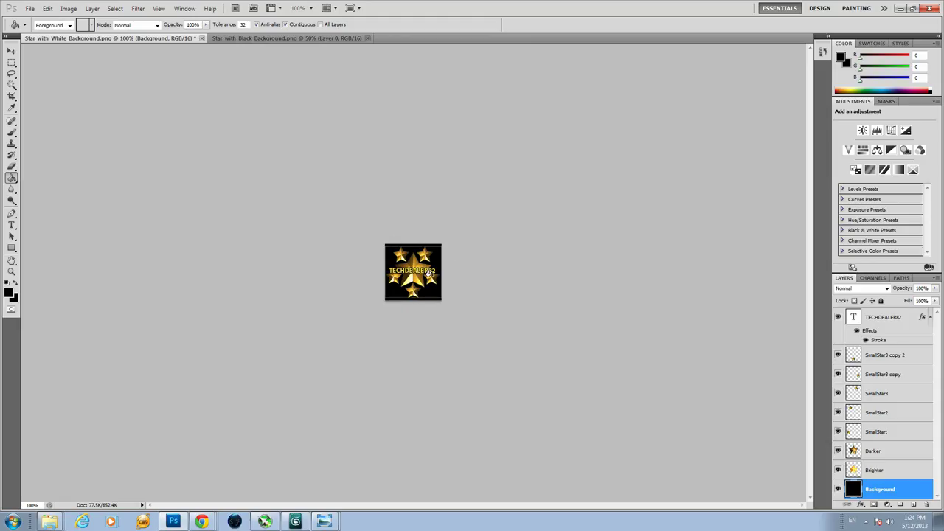
- Select all, clear the Background layer, refill it solid black, and deselect
click(13, 64)
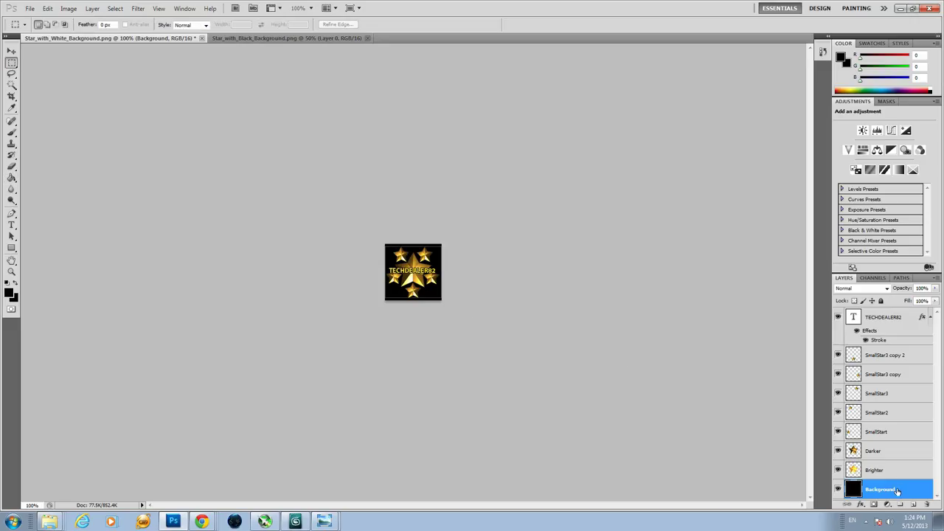
click(116, 9)
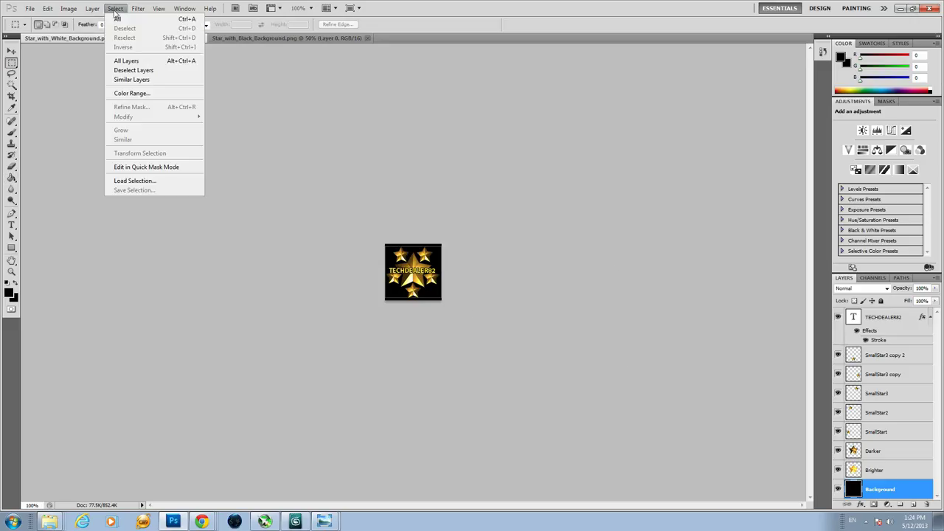
click(119, 18)
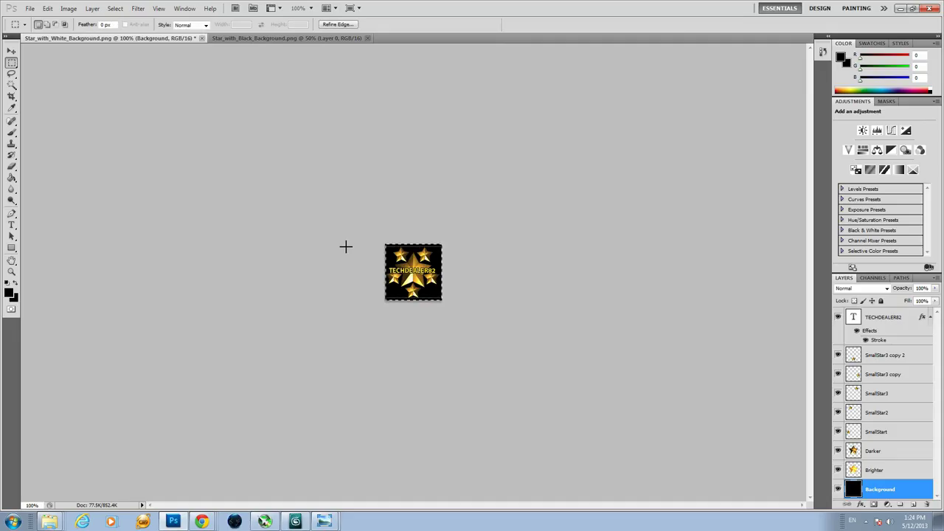
key(Delete)
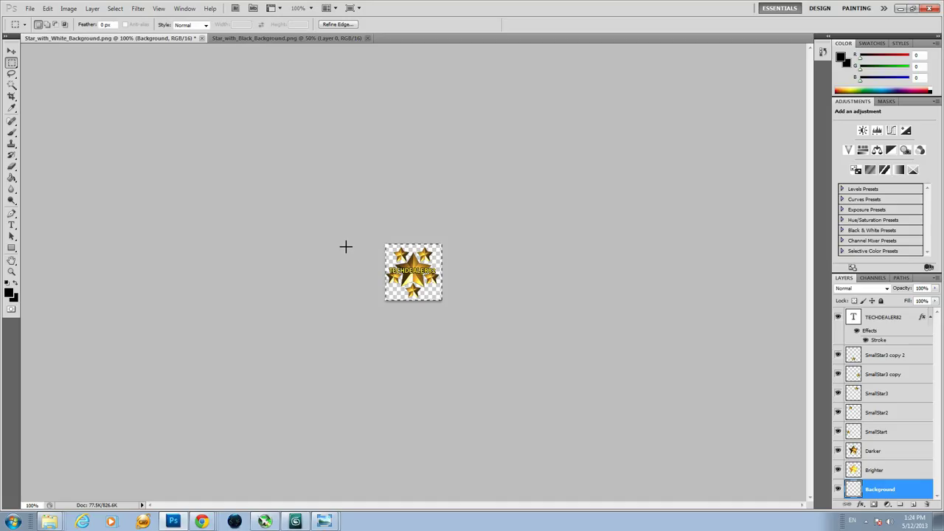
click(12, 178)
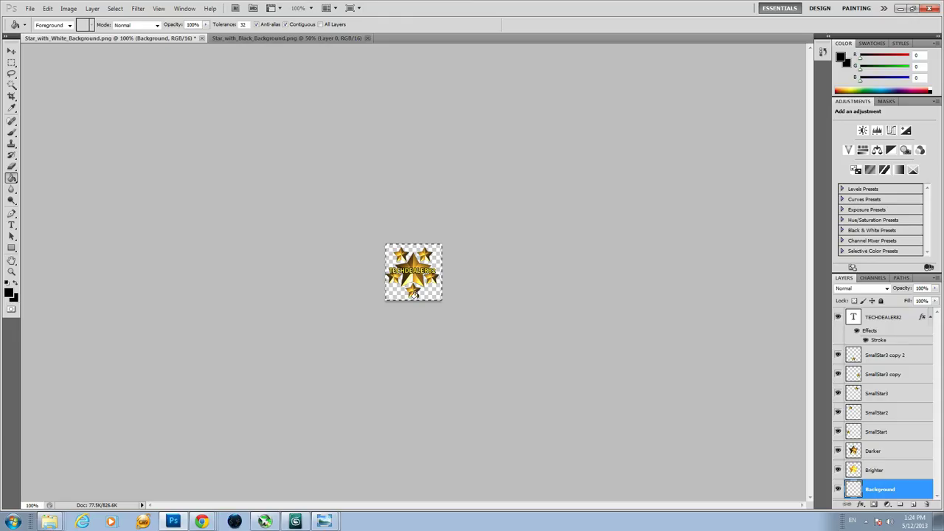
click(422, 297)
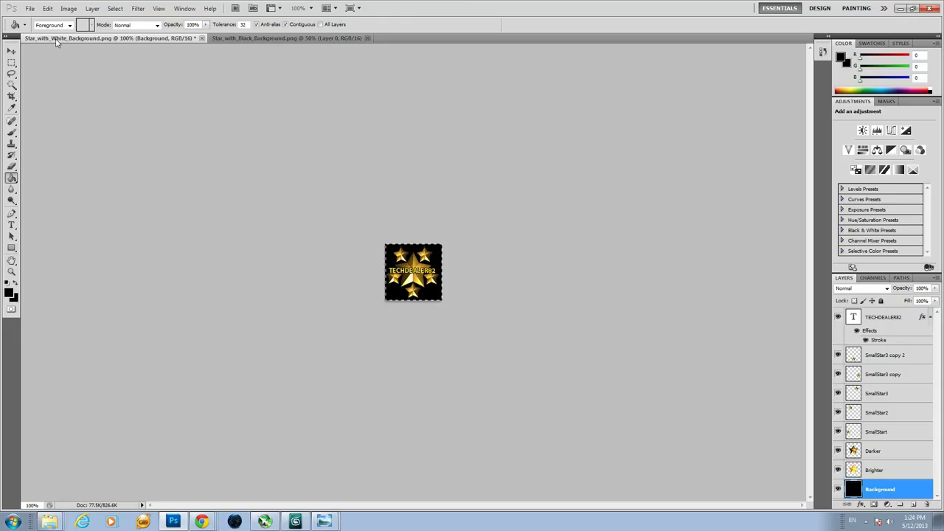
key(ctrl+d)
click(12, 63)
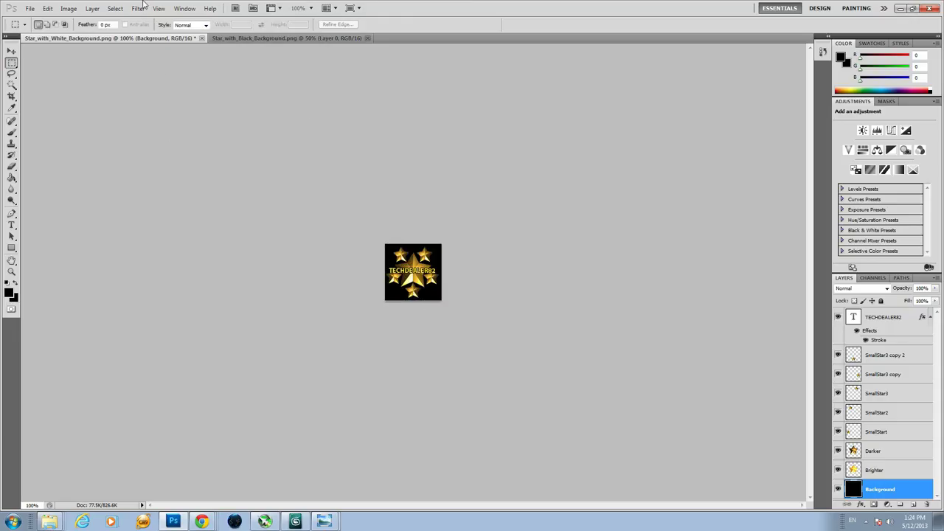
click(68, 8)
- Cancel the Image Size dialog and switch to the star.png preview in Windows Photo Viewer
click(81, 86)
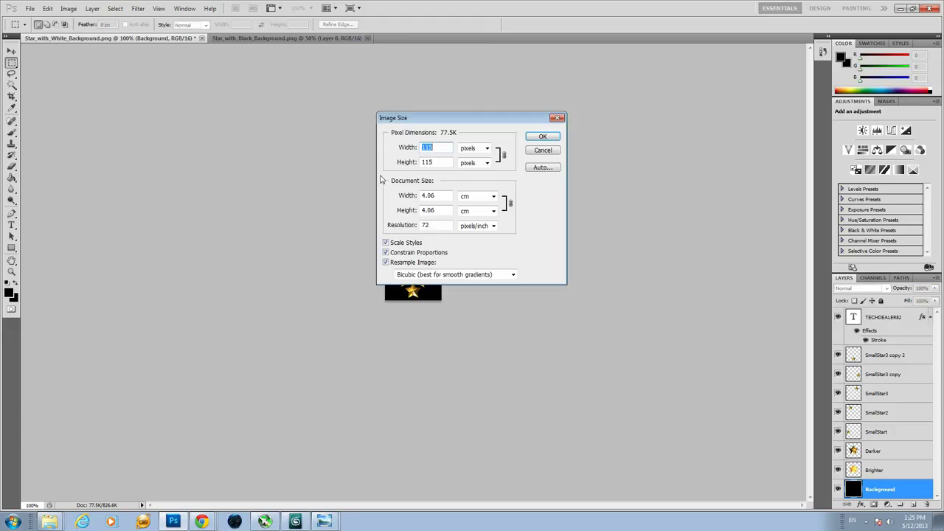
click(548, 150)
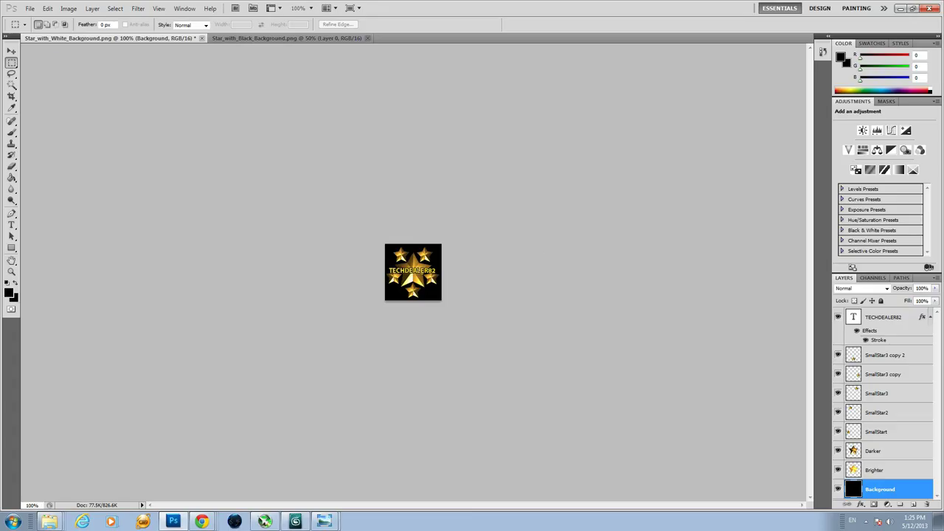
click(332, 523)
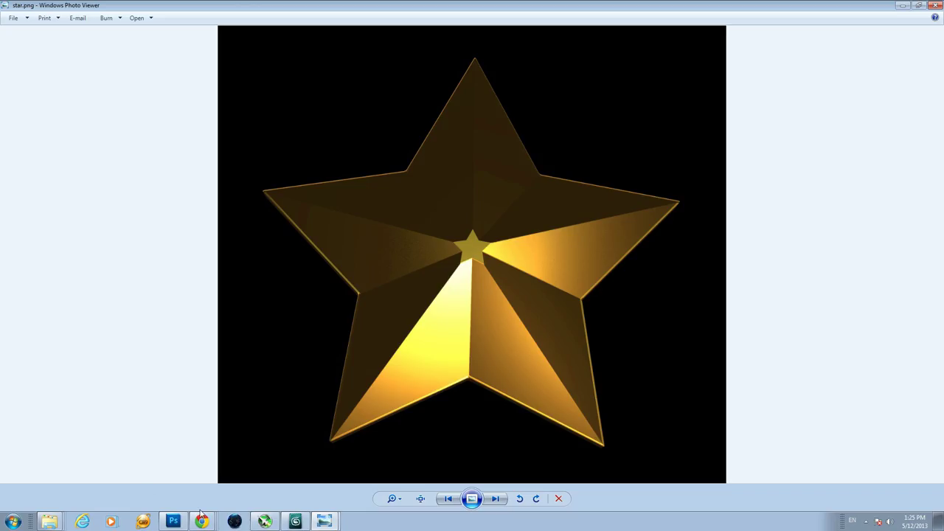
- Switch from Windows Photo Viewer back to the Photoshop star document
click(173, 522)
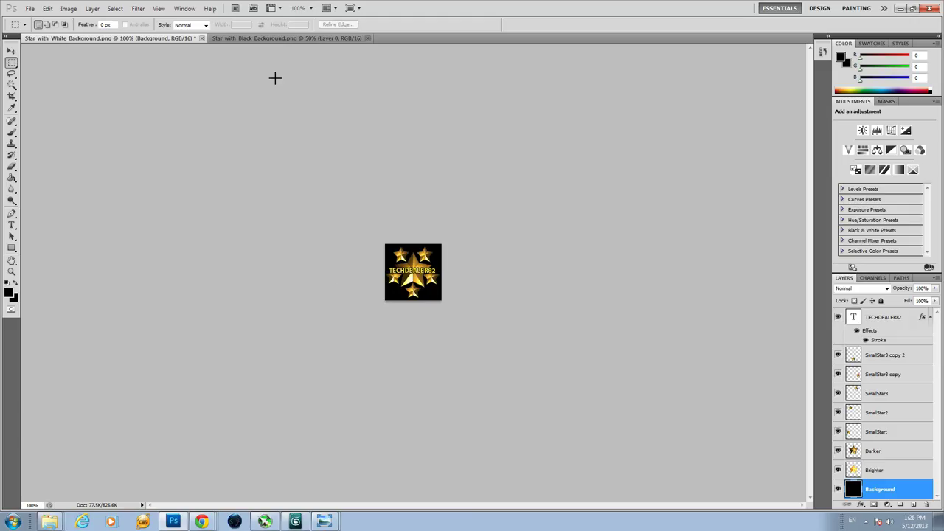
- Step Backward four times, undoing the black refill, clear and selection edits
click(47, 9)
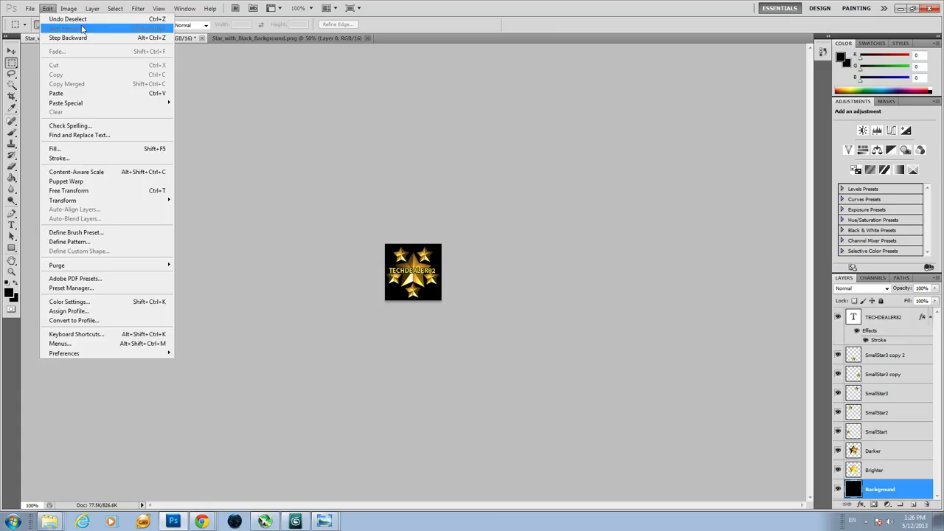
click(87, 37)
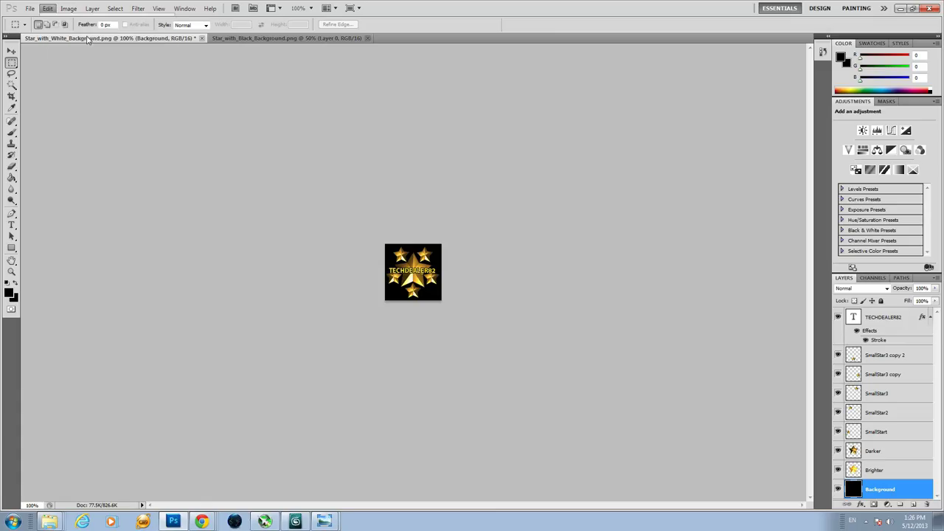
click(47, 9)
click(54, 38)
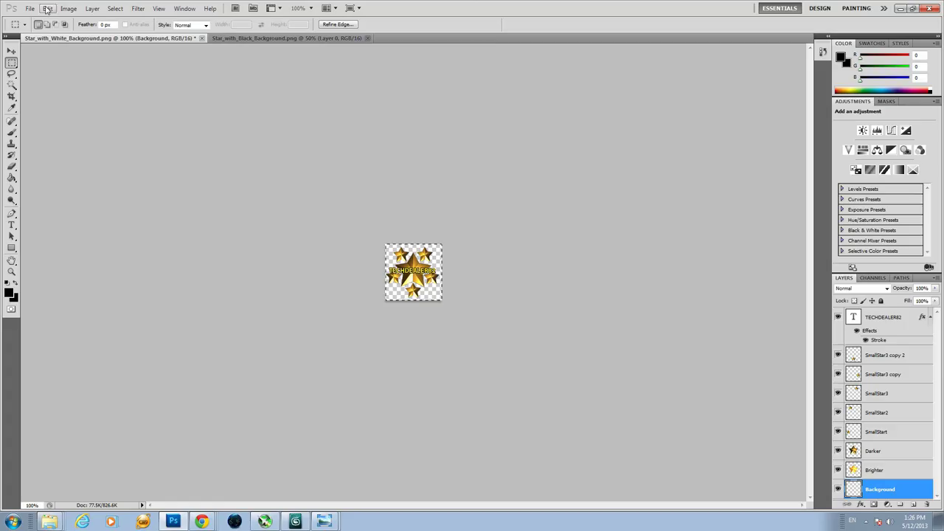
click(48, 9)
click(62, 38)
click(47, 9)
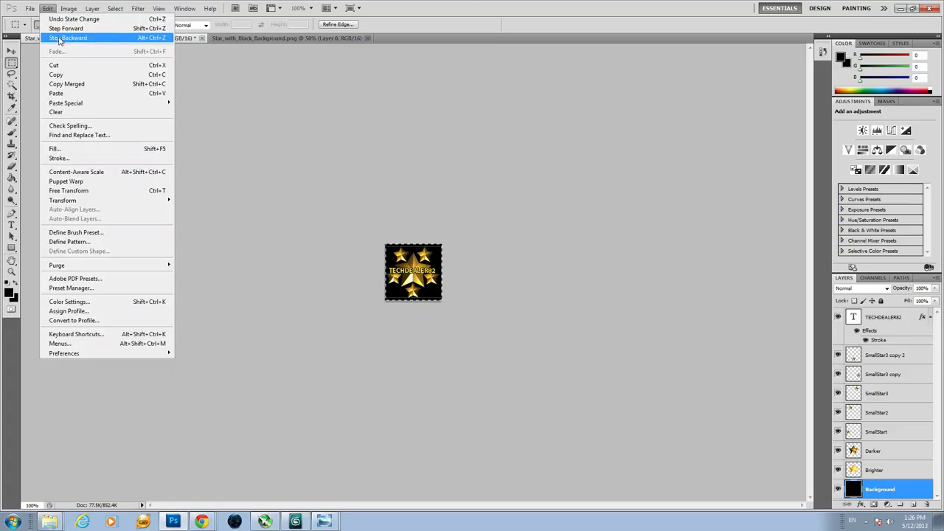
click(59, 38)
- Step Backward four more times, restoring the star image to its pre-resize size
click(51, 10)
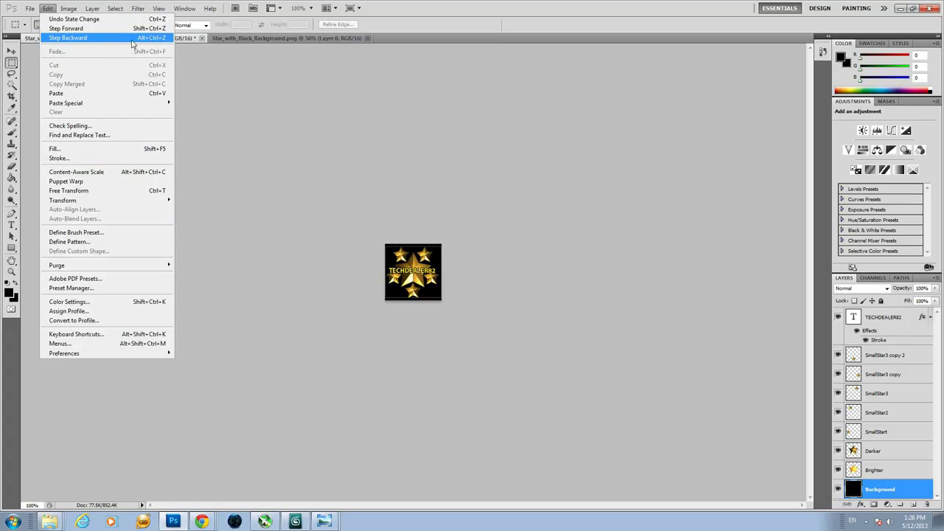
click(103, 37)
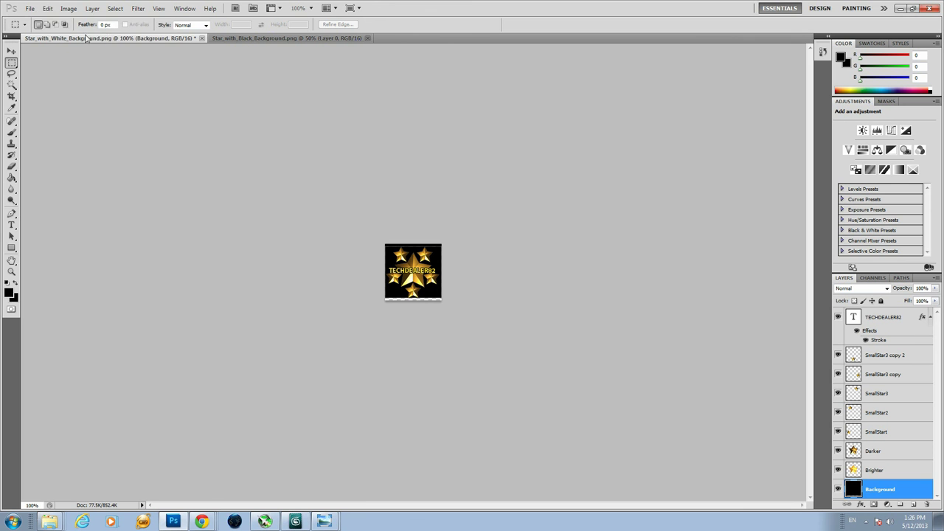
click(47, 9)
click(63, 38)
click(47, 9)
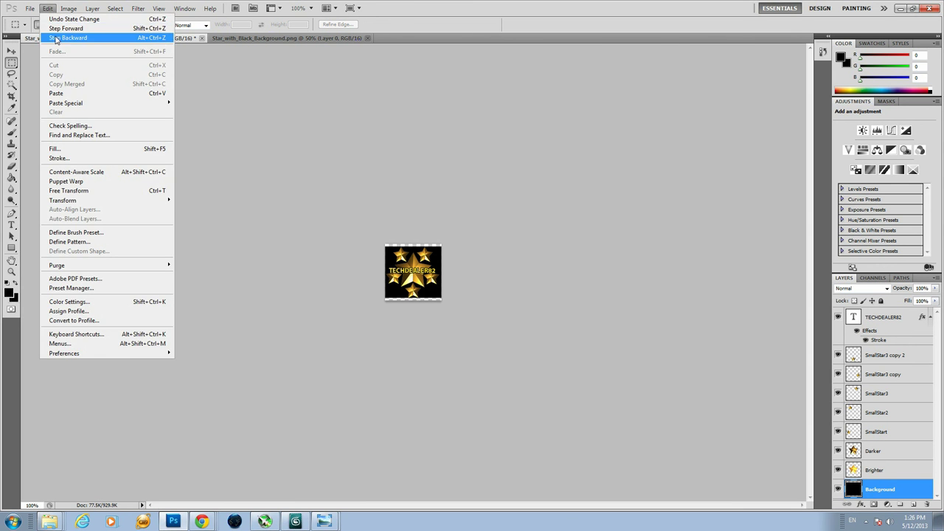
click(60, 37)
click(47, 8)
click(61, 38)
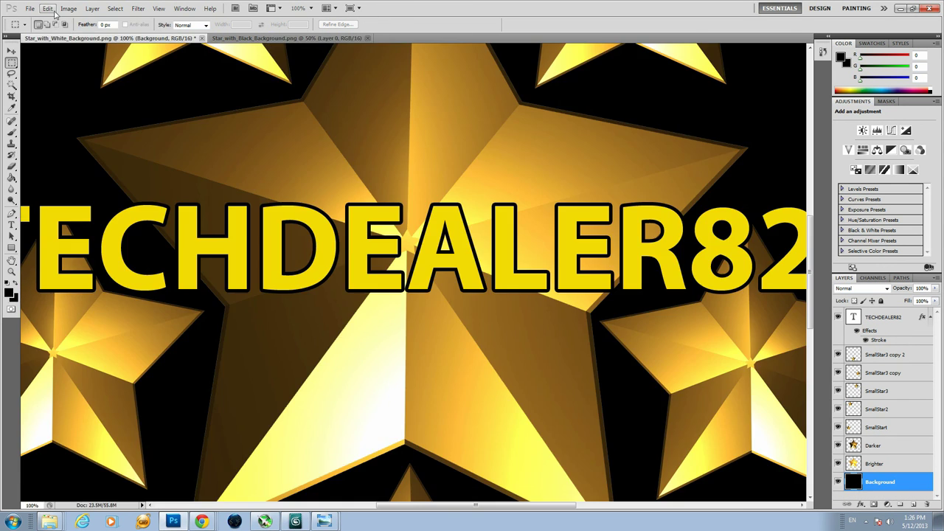
- Fit the whole image on screen and select the TECHDEALER82 text layer
click(11, 271)
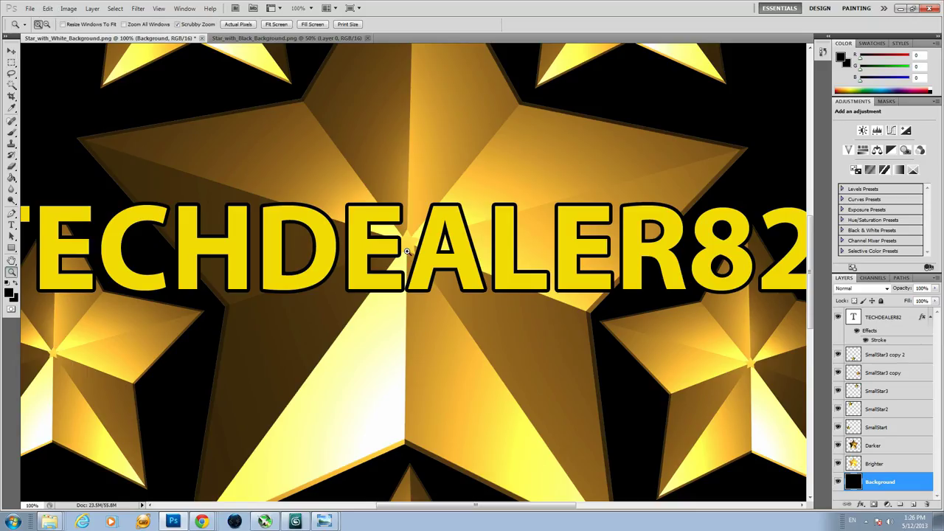
right_click(407, 252)
click(441, 259)
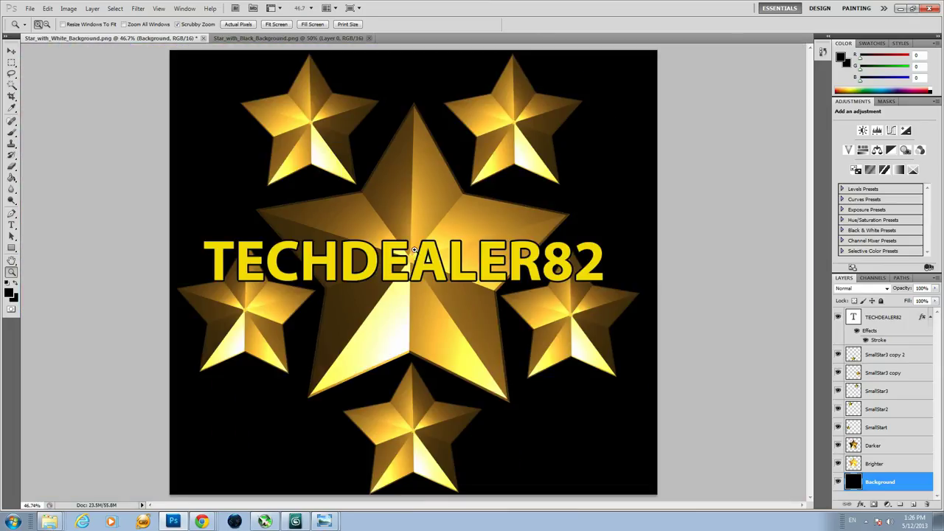
click(888, 317)
- Replace the TECHDEALER82 title text with MOROZACADEMY
click(12, 224)
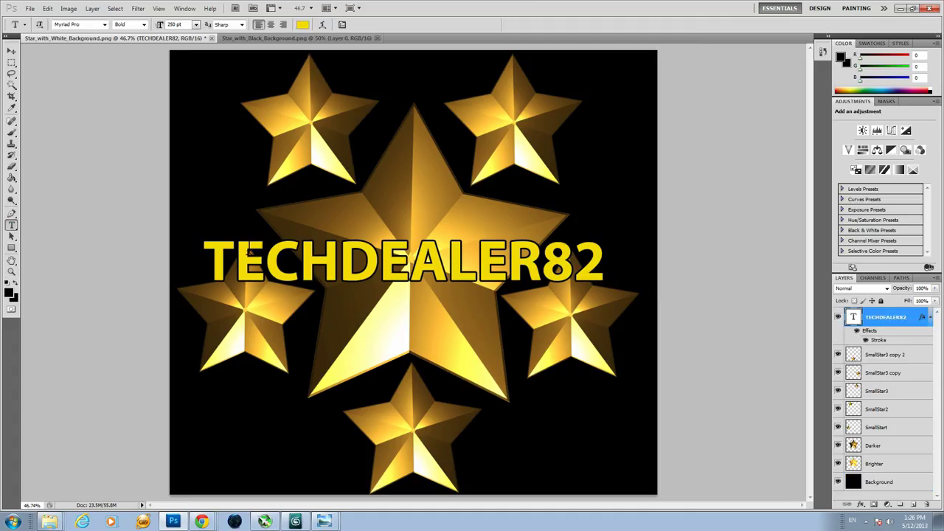
double_click(284, 257)
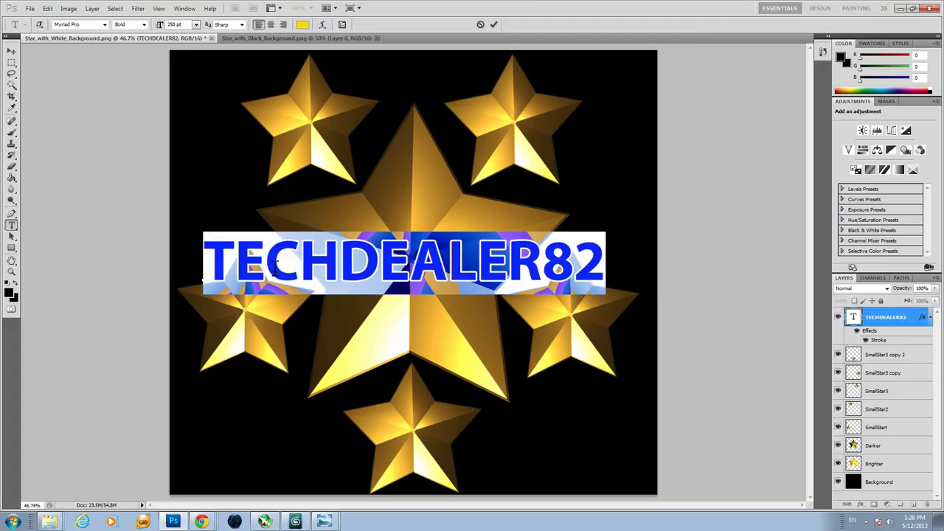
text(moro)
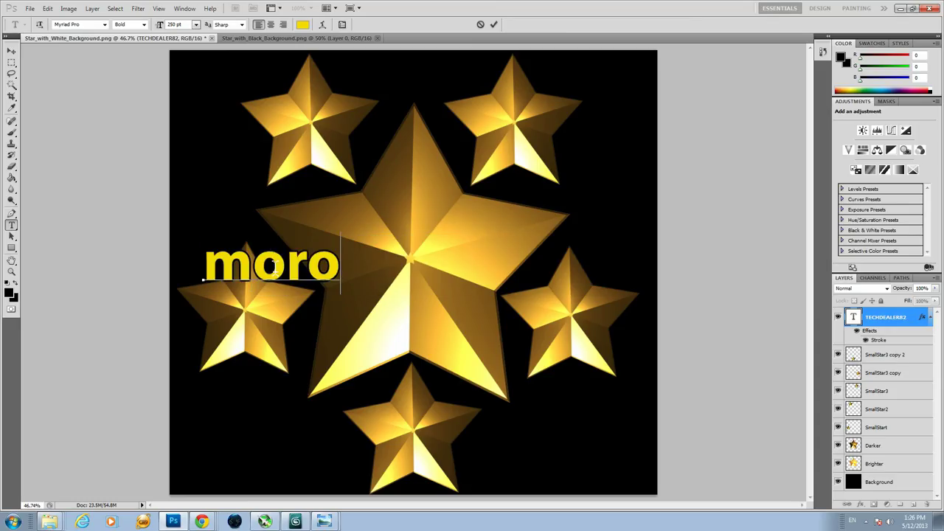
key(BackSpace)
key(BackSpace)
key(BackSpace)
key(BackSpace)
text(MOR)
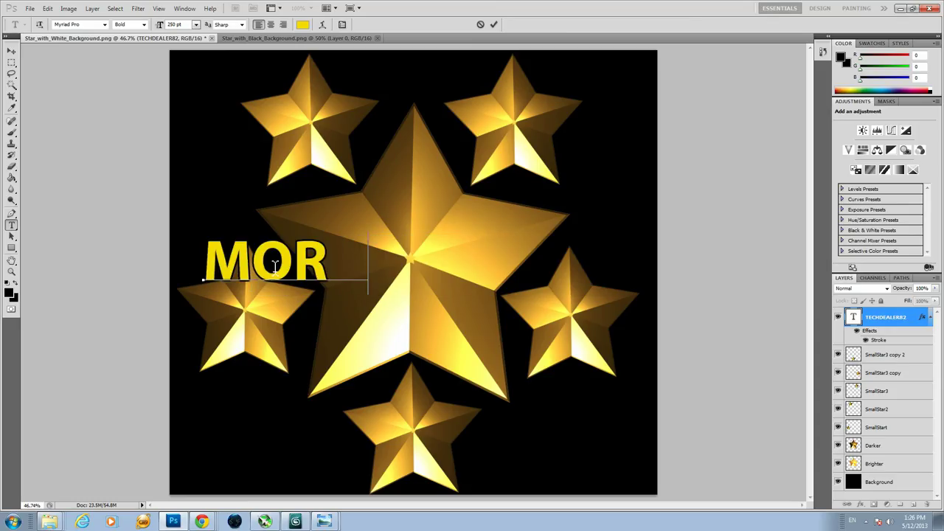
text(OZA)
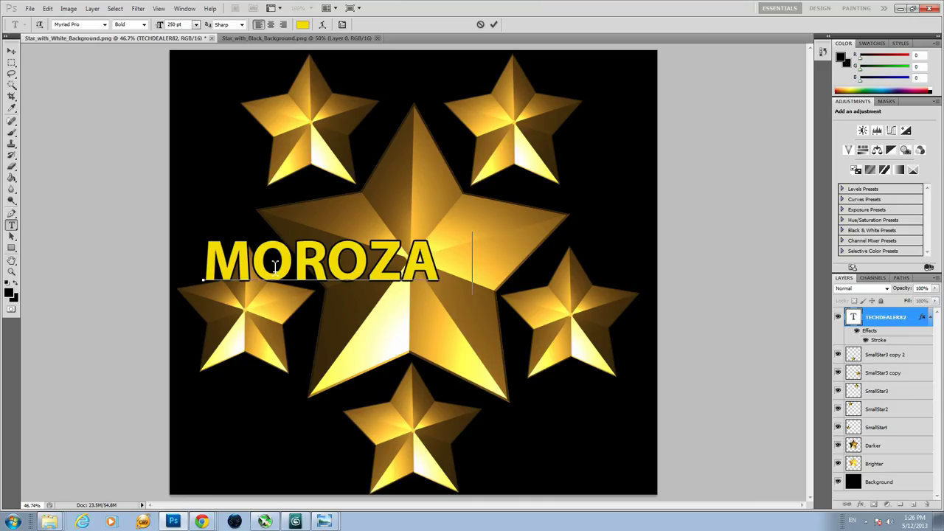
text(CADEMY)
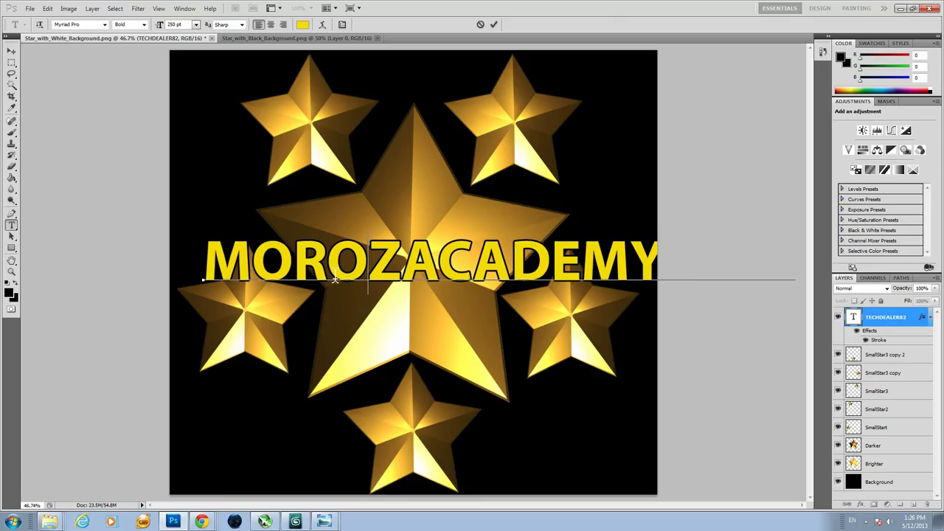
key(ctrl+a)
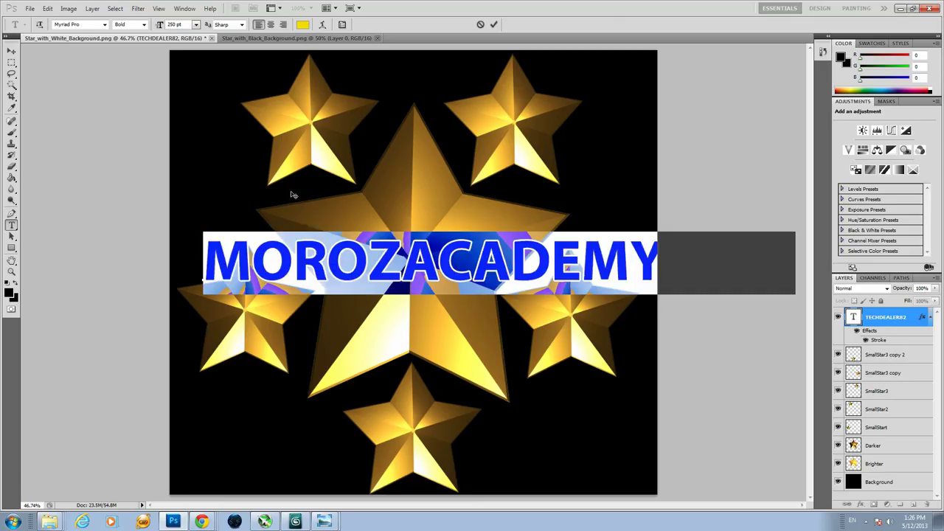
- Set the new title to 72 pt and commit the text edit
click(196, 24)
click(178, 194)
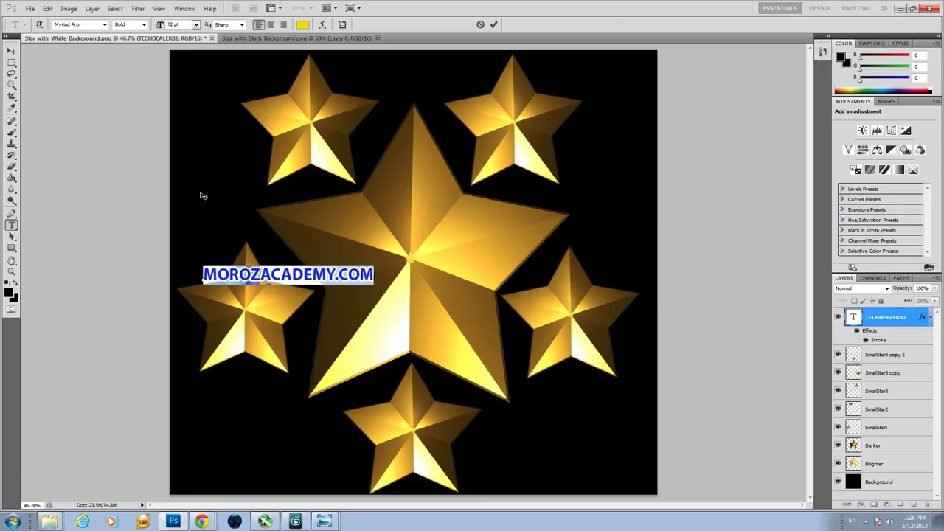
click(11, 64)
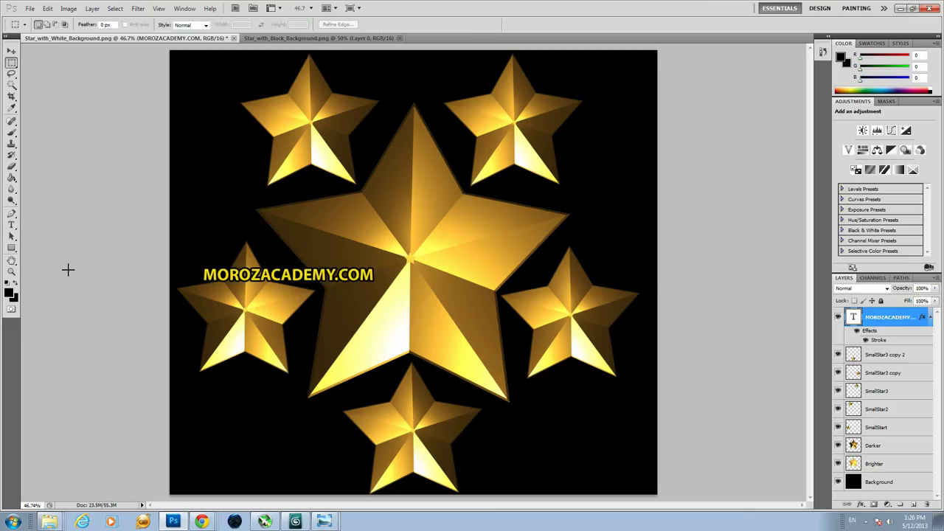
click(11, 225)
- Resize the MOROZACADEMY.COM line to 150 pt after trying 200 pt
triple_click(282, 277)
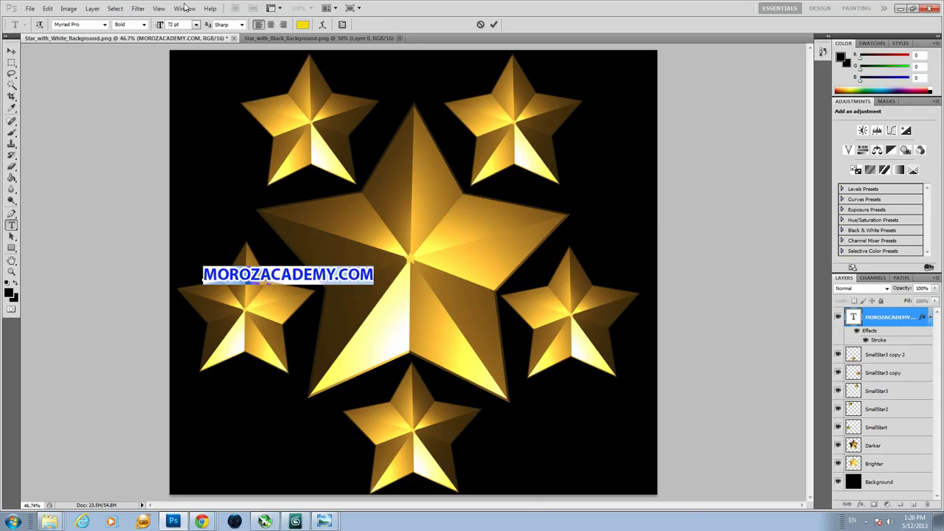
double_click(173, 24)
text(200)
key(Return)
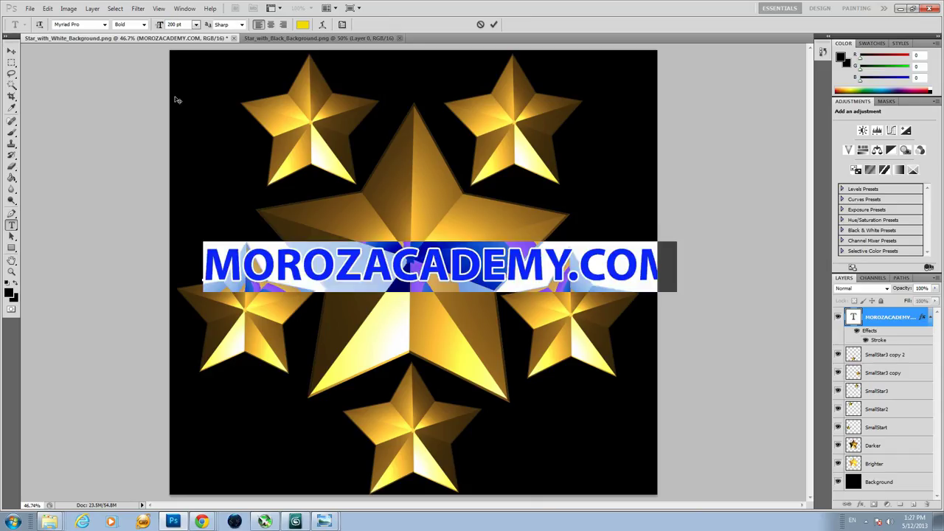
text(2)
key(Return)
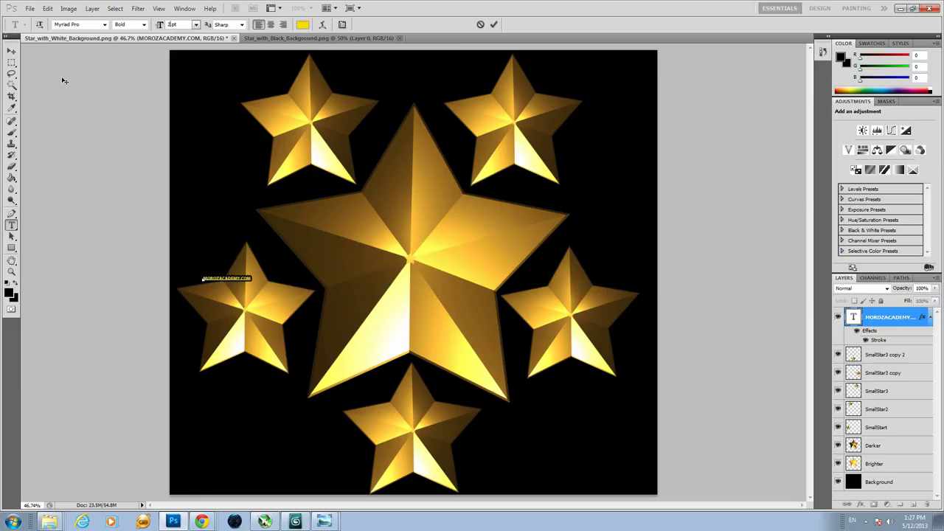
text(150)
key(Return)
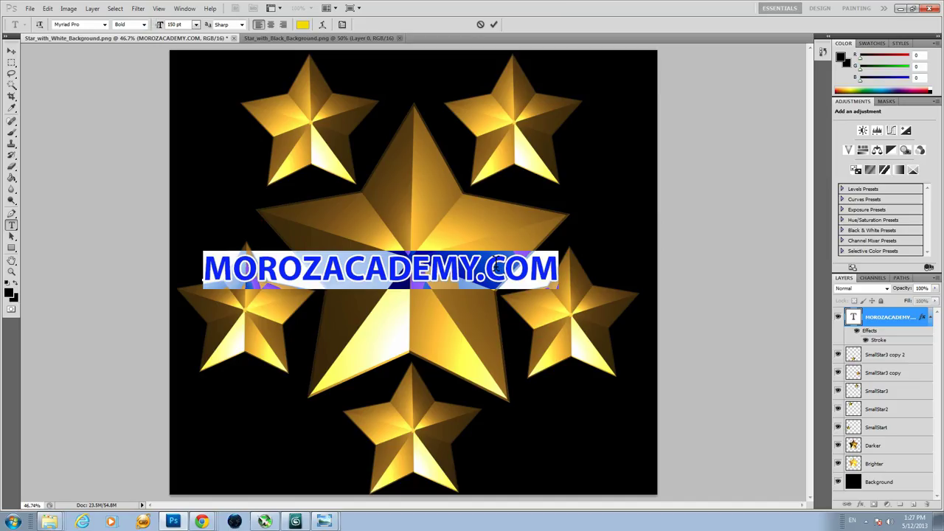
click(557, 271)
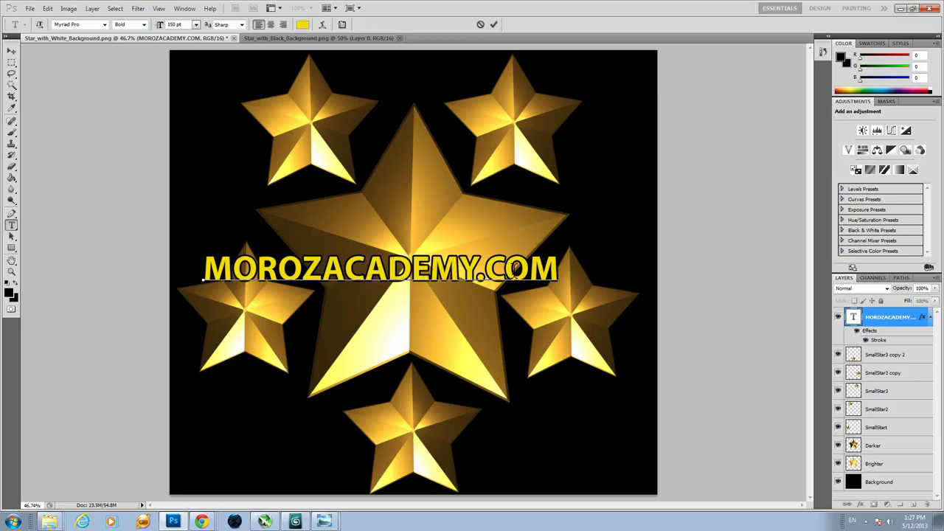
key(Return)
text(www)
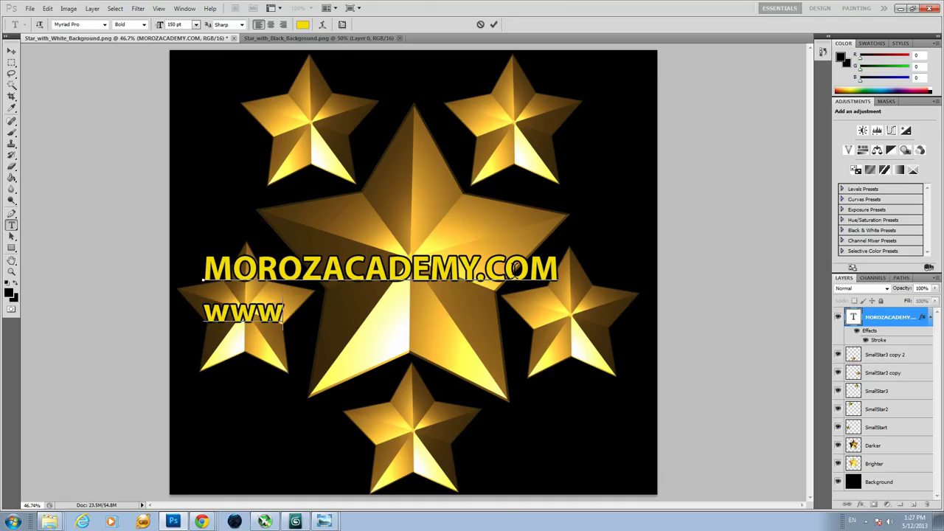
text(.you)
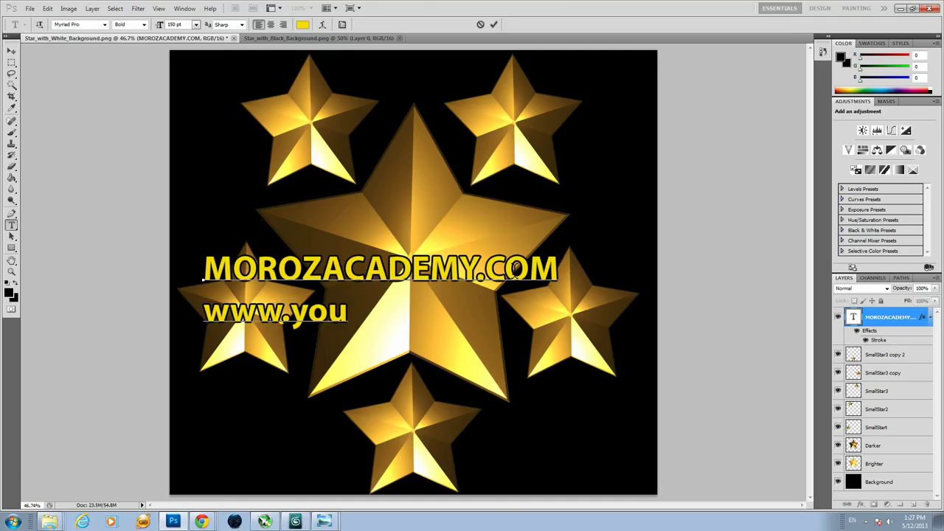
text(tube.com/)
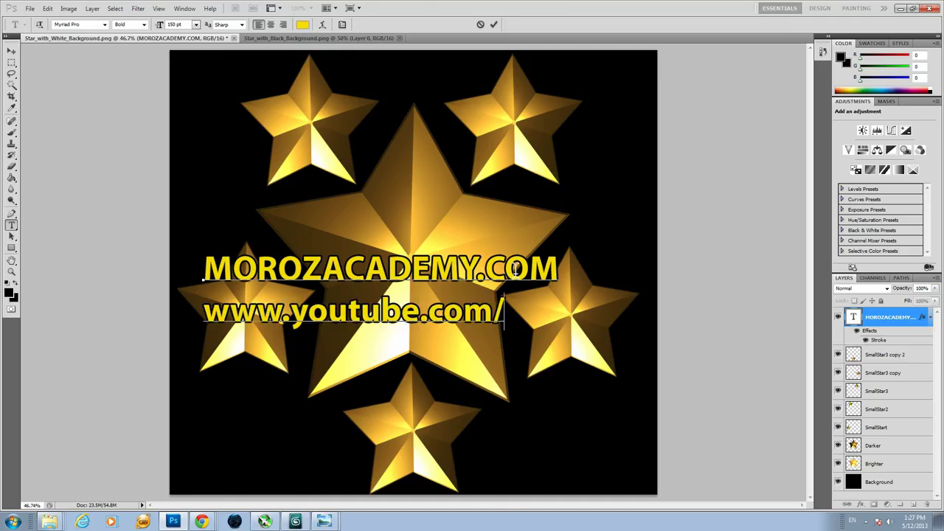
text(morozacad)
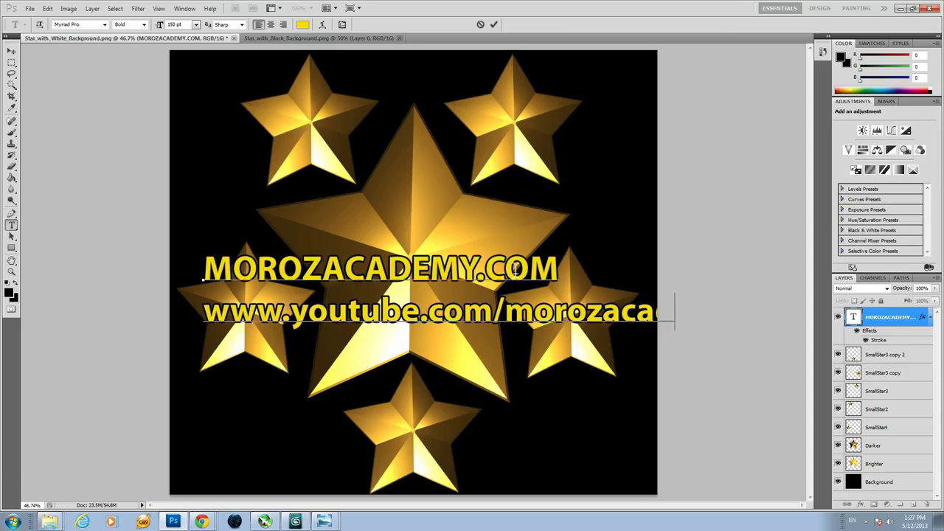
text(e)
key(shift+Home)
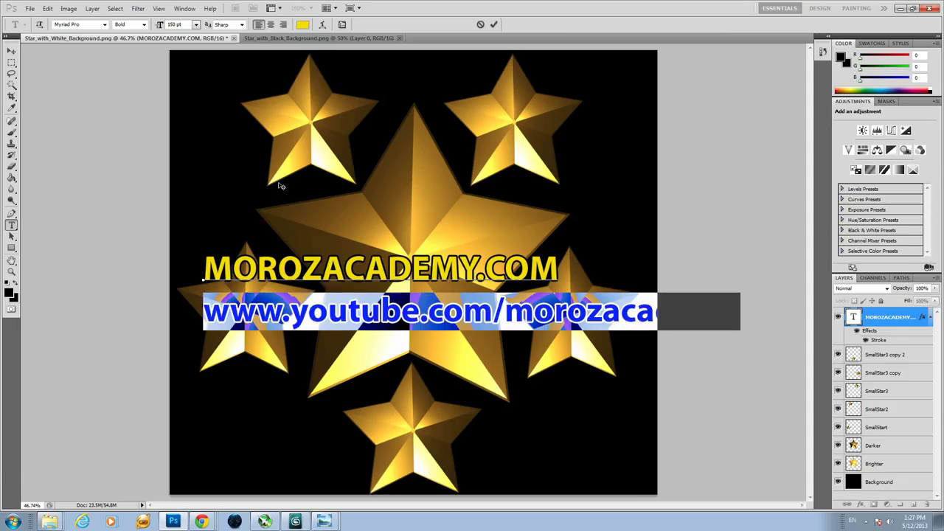
click(195, 24)
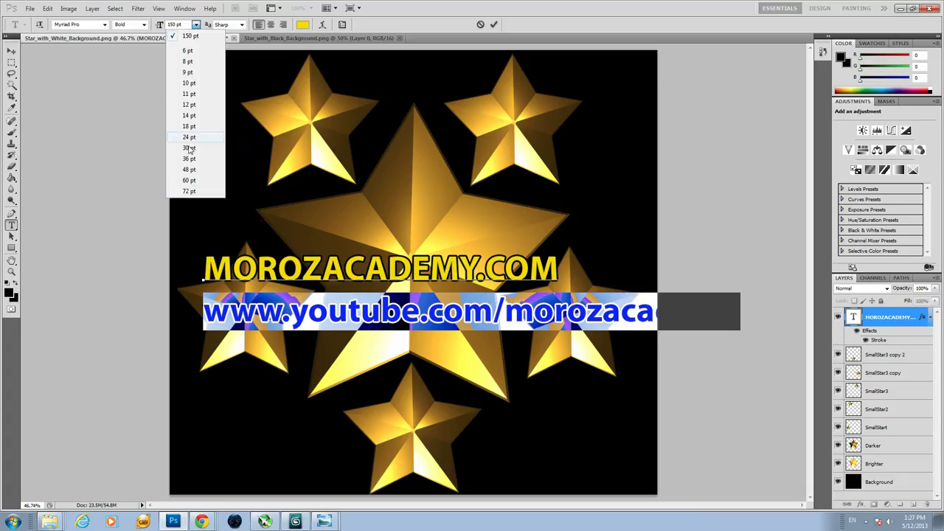
click(193, 196)
click(11, 63)
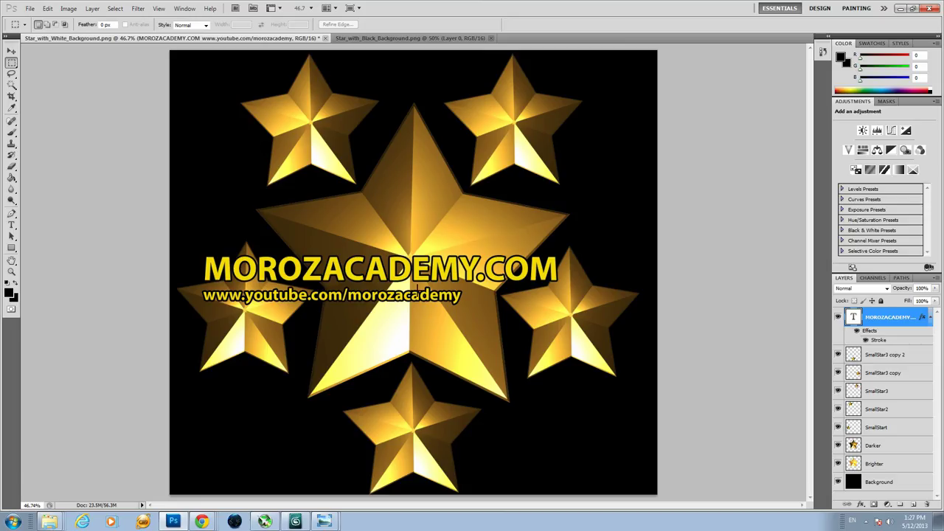
- Hide the MOROZACADEMY.COM text and the five SmallStar layers, then select the Darker layer
click(837, 317)
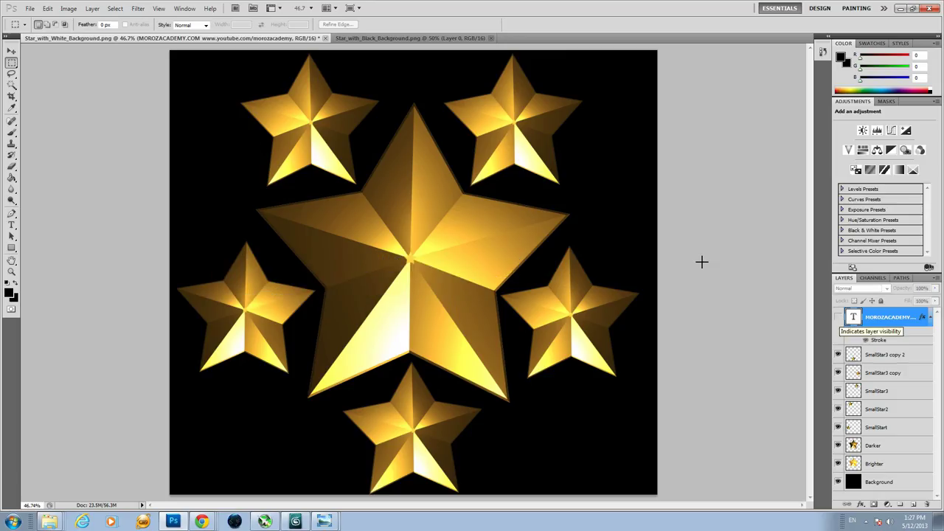
click(837, 355)
click(837, 372)
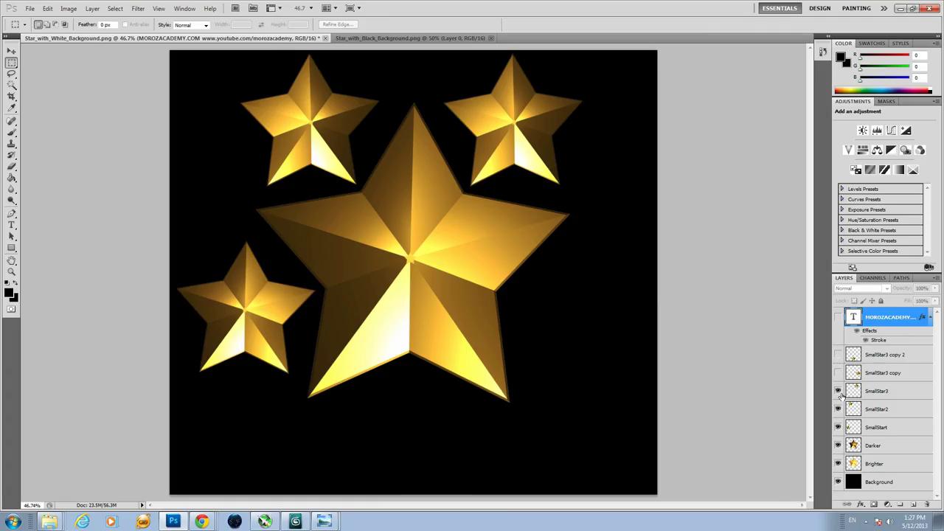
click(837, 391)
click(838, 409)
click(838, 427)
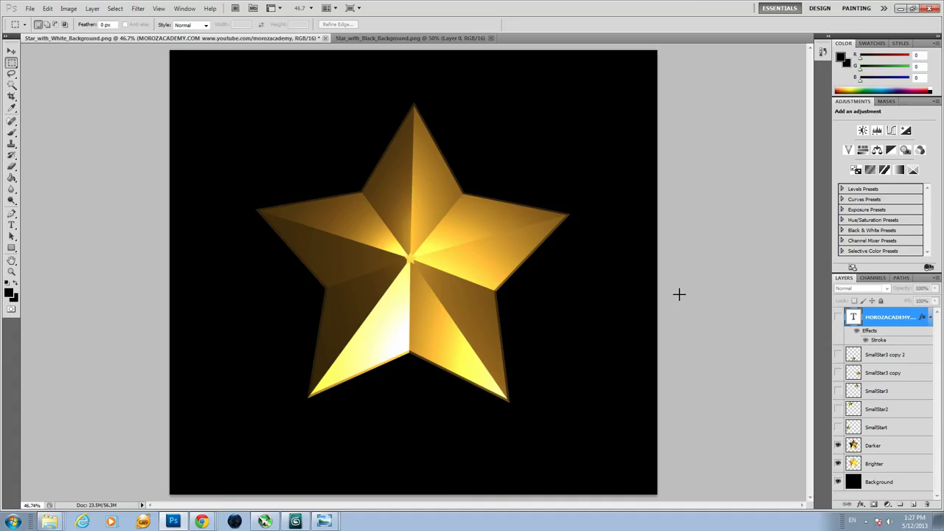
click(872, 446)
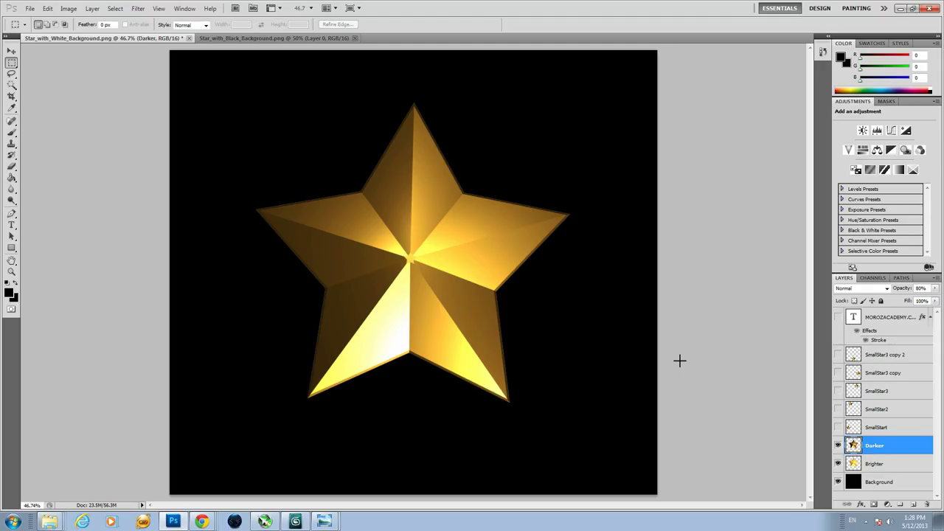
- Select all and copy merged, then hide the black background layer
click(115, 8)
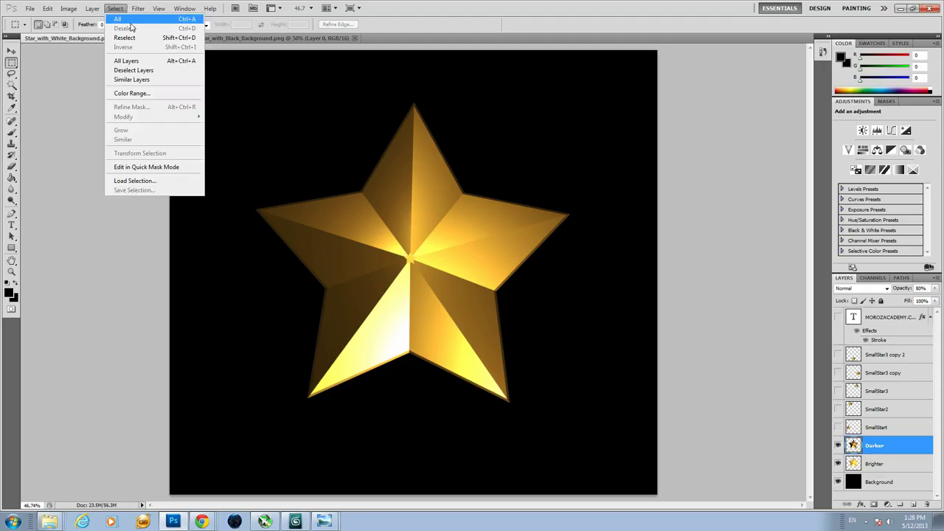
click(133, 22)
click(47, 8)
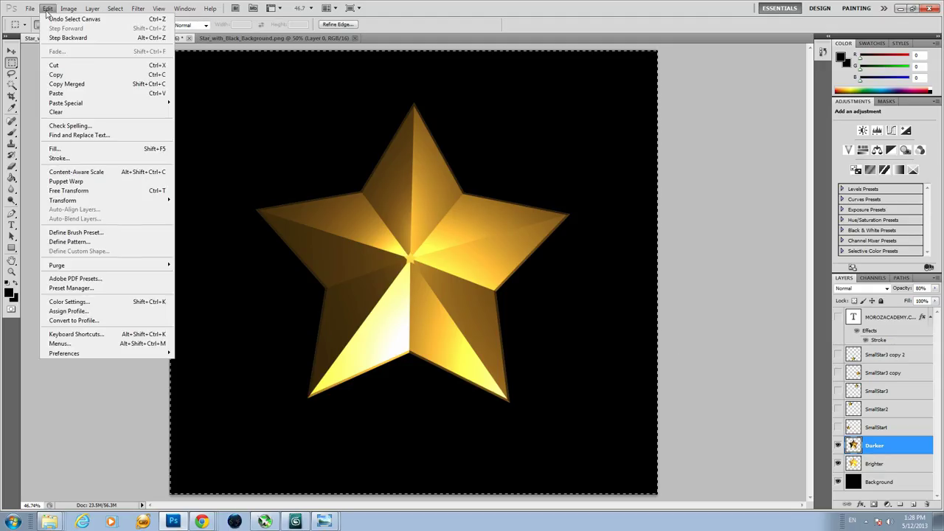
click(66, 76)
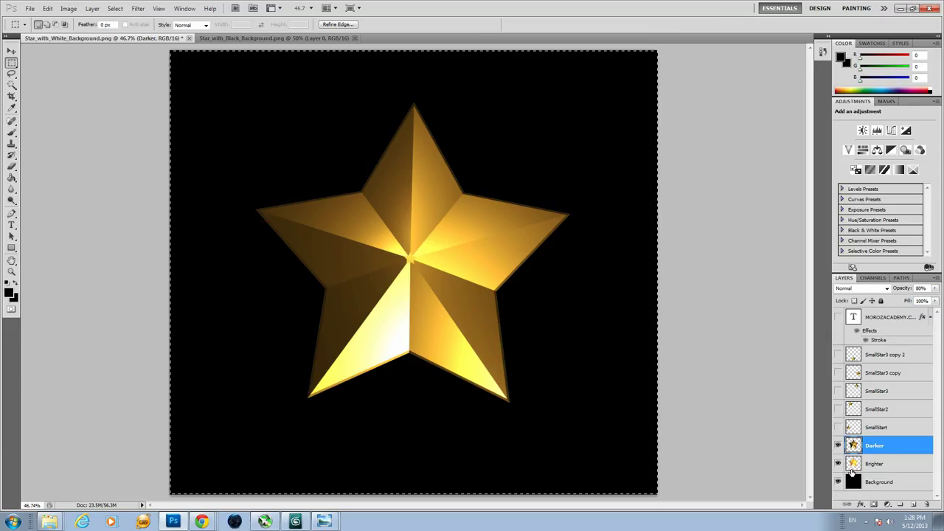
click(837, 481)
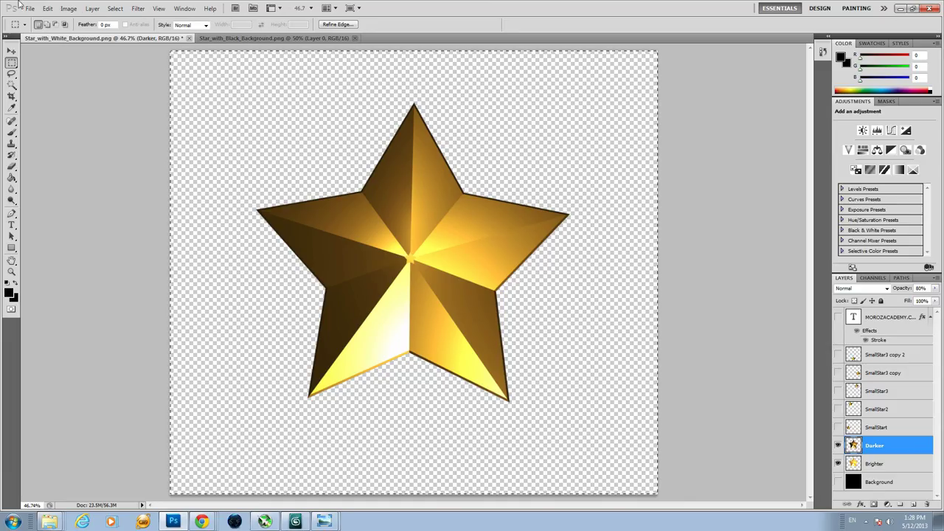
- Select all again, copy merged without the background, and paste it as Layer 1
click(115, 8)
click(117, 19)
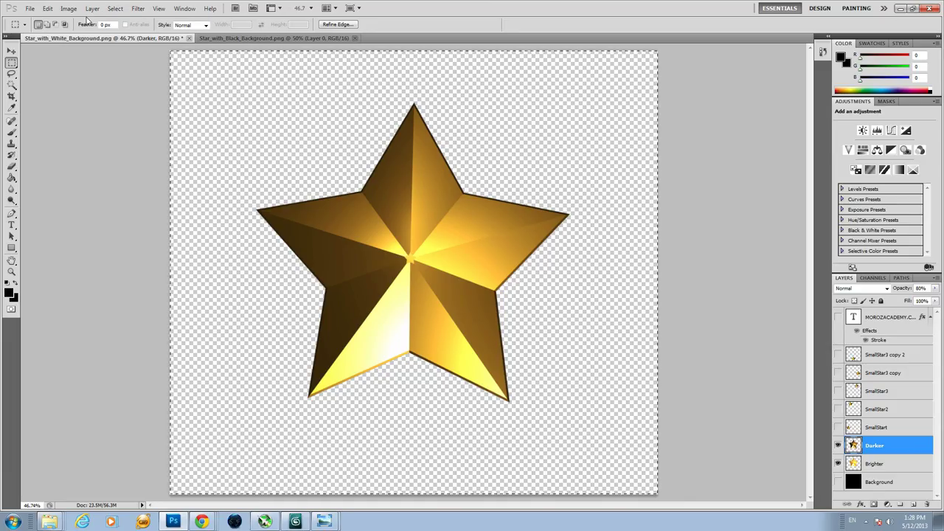
click(48, 9)
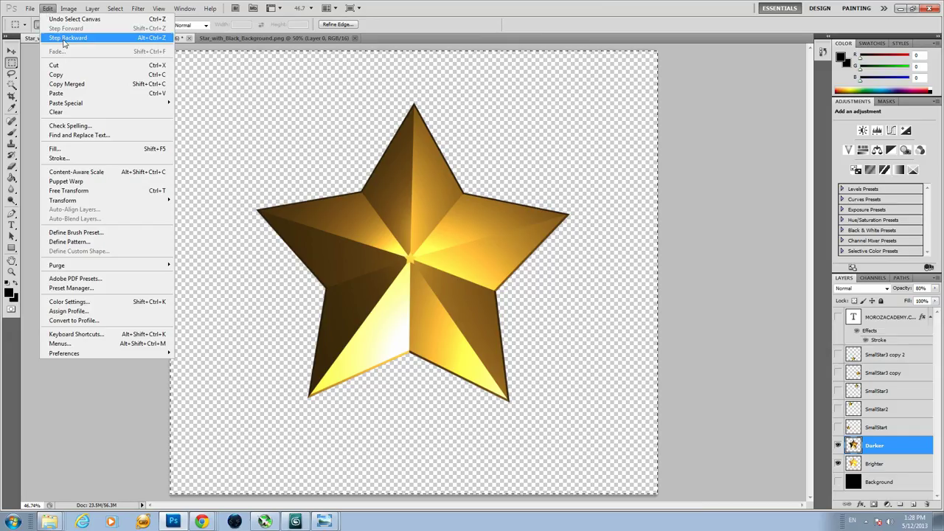
click(63, 69)
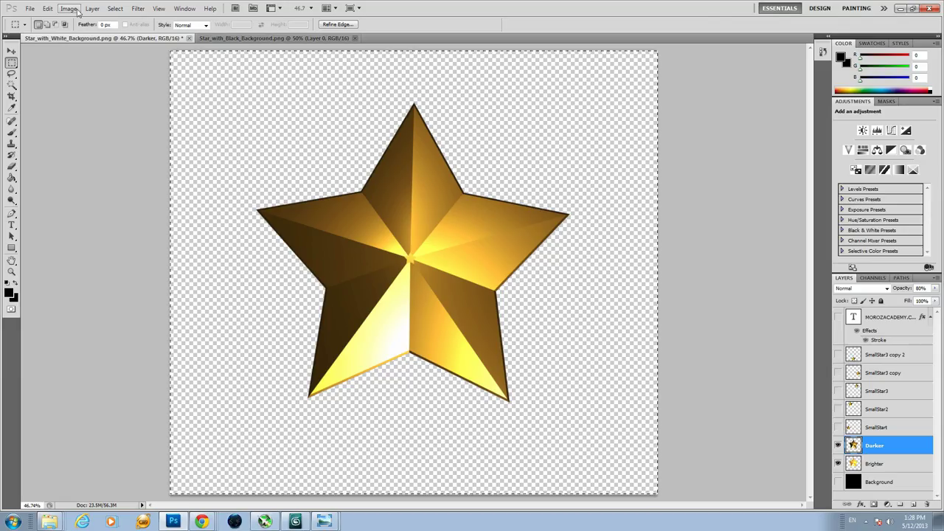
click(45, 8)
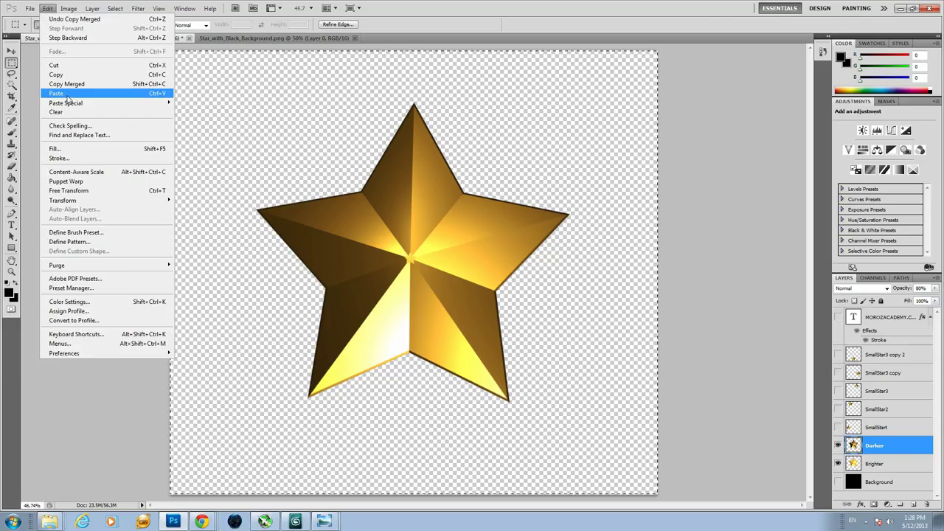
click(59, 93)
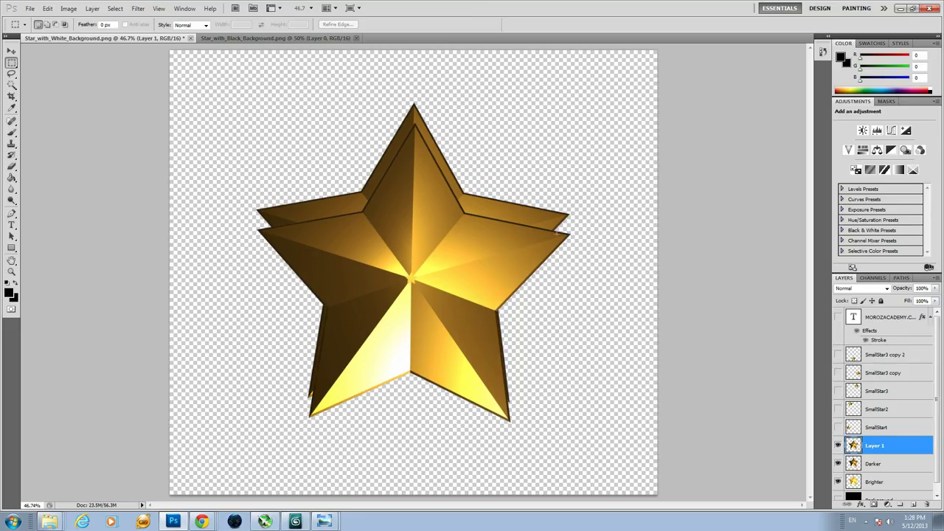
- Rename Layer 1 to FinalStar and hide the Darker and Brighter layers
double_click(874, 447)
text(FinalStar)
key(Return)
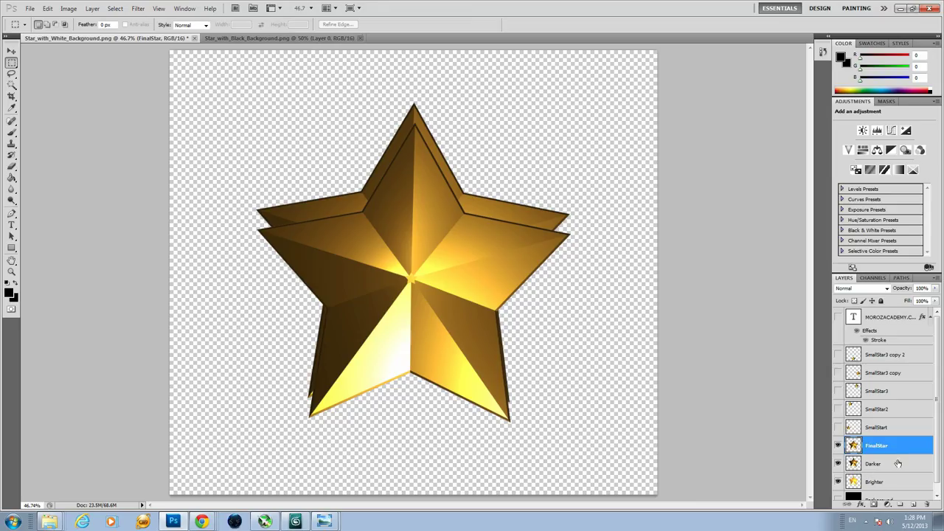
click(837, 464)
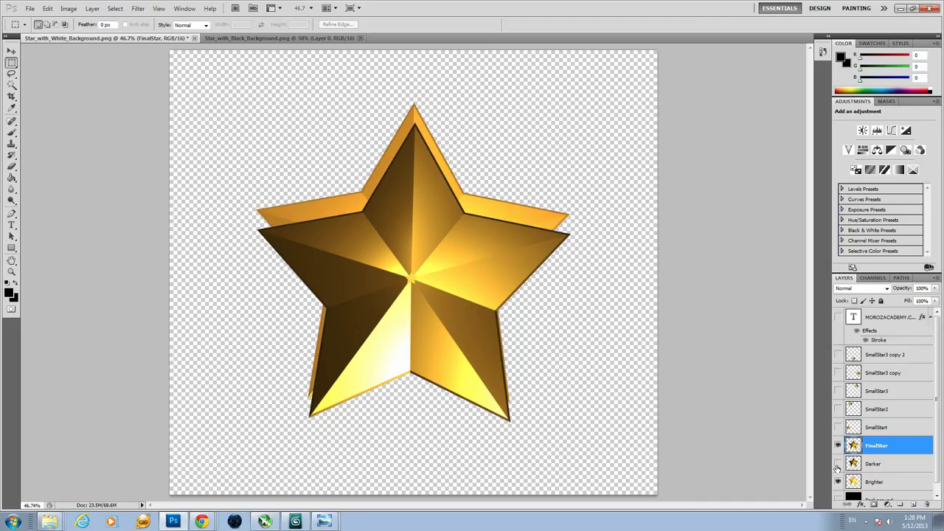
click(837, 481)
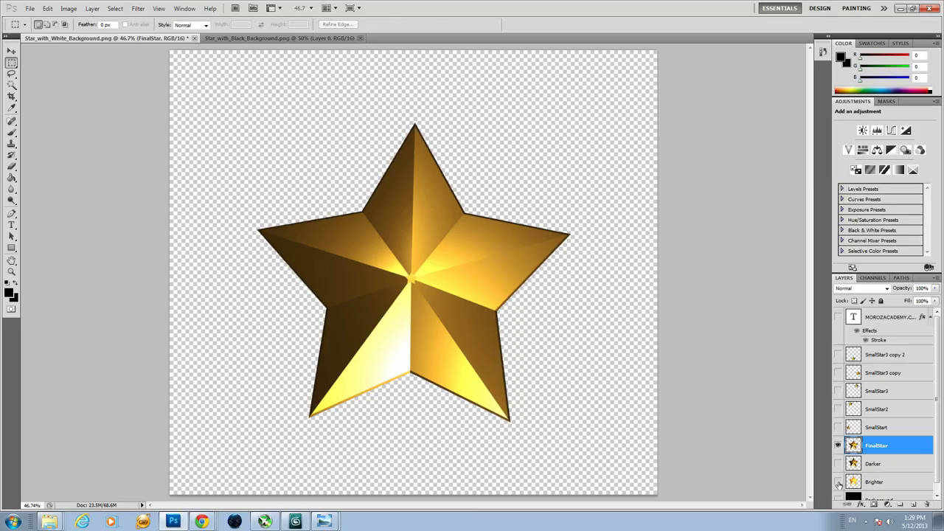
- Nudge the FinalStar star up three steps with the Move tool
click(11, 52)
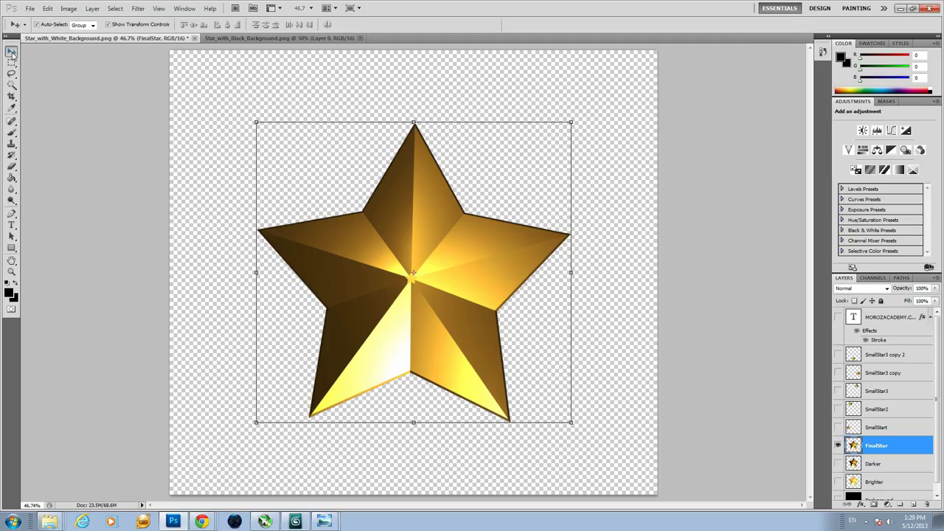
key(Up)
key(Up)
key(Up)
key(Up)
key(Up)
key(Up)
key(Up)
key(Up)
key(Up)
key(Up)
key(Up)
key(Up)
key(Up)
key(Up)
key(Up)
key(Up)
key(Up)
key(Up)
key(Up)
key(Up)
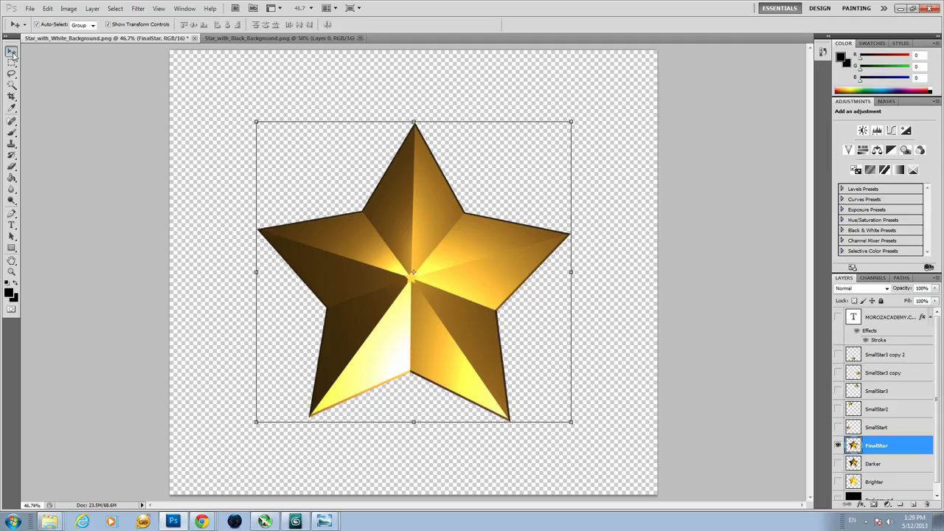
key(Up)
key(Up)
key(Up)
key(Up)
key(Up)
key(Up)
key(Up)
key(Up)
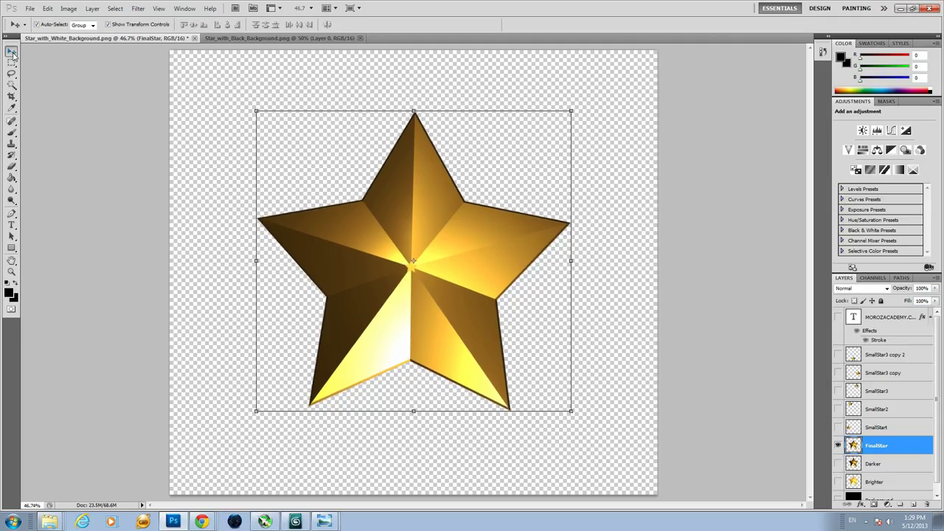
key(Up)
key(Up)
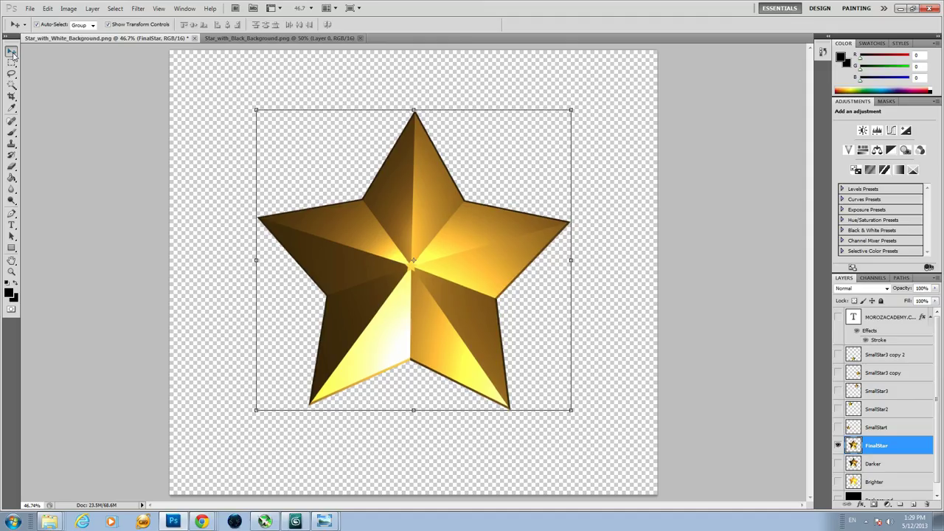
- Duplicate the FinalStar layer as 'FinalStar copy'
right_click(873, 448)
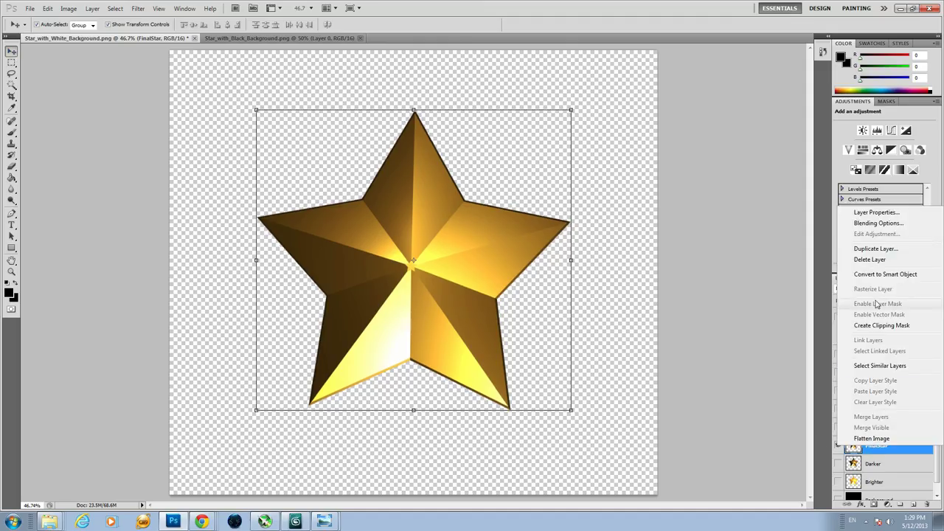
click(875, 248)
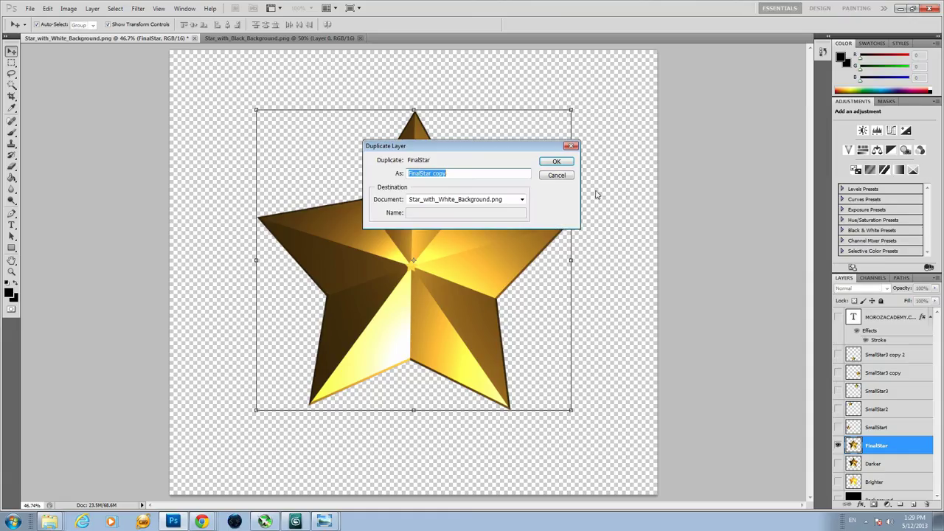
click(563, 163)
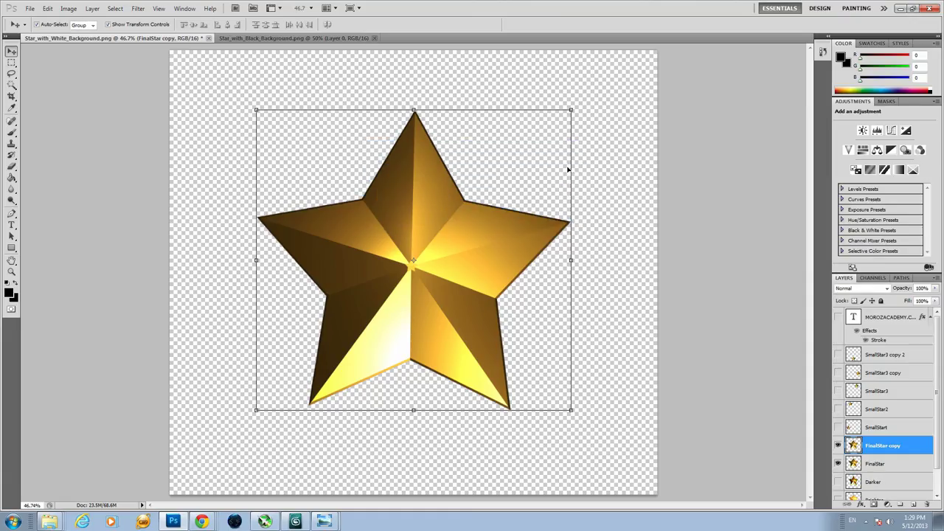
- Open and cancel the copy's Blending Options without changes, then select 'copy' in its name
double_click(875, 439)
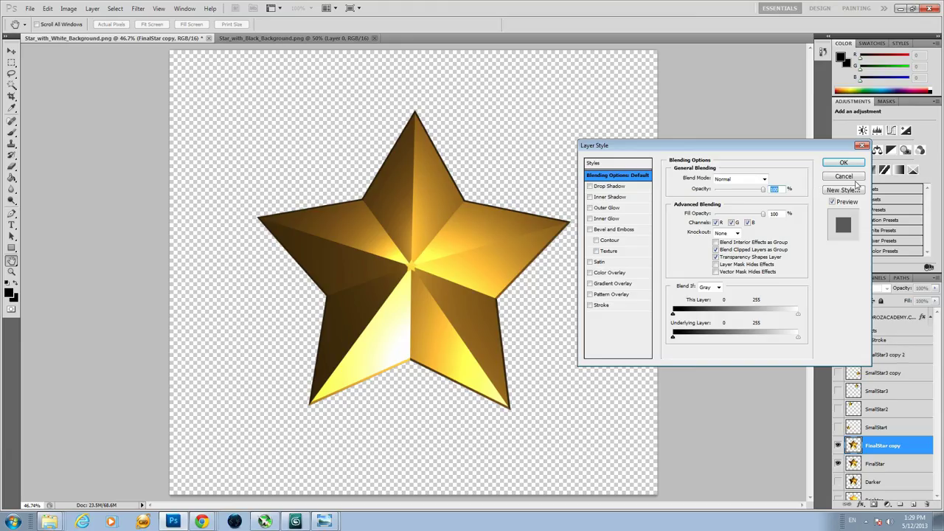
click(845, 177)
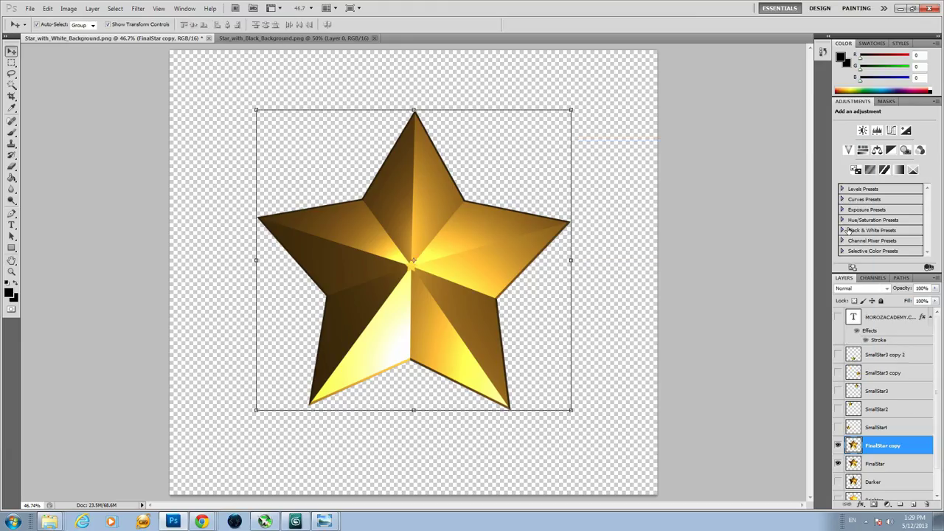
double_click(879, 446)
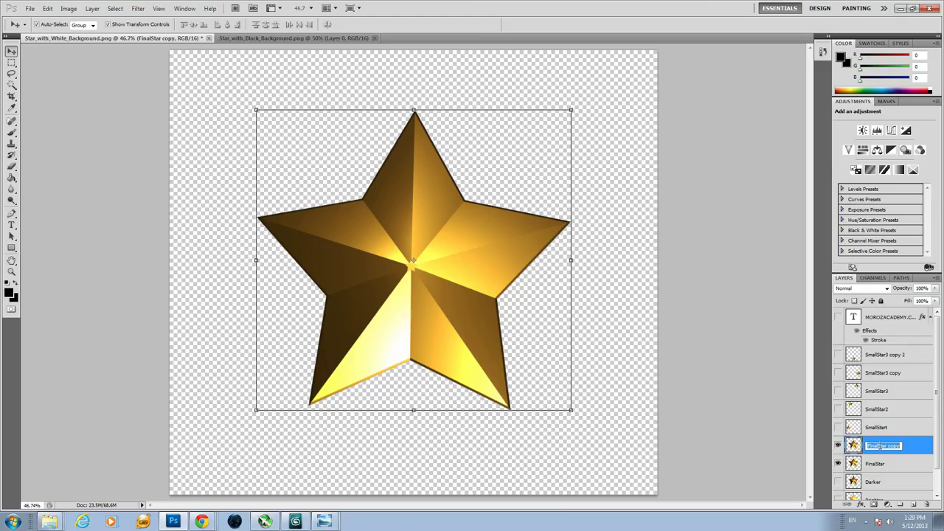
click(881, 445)
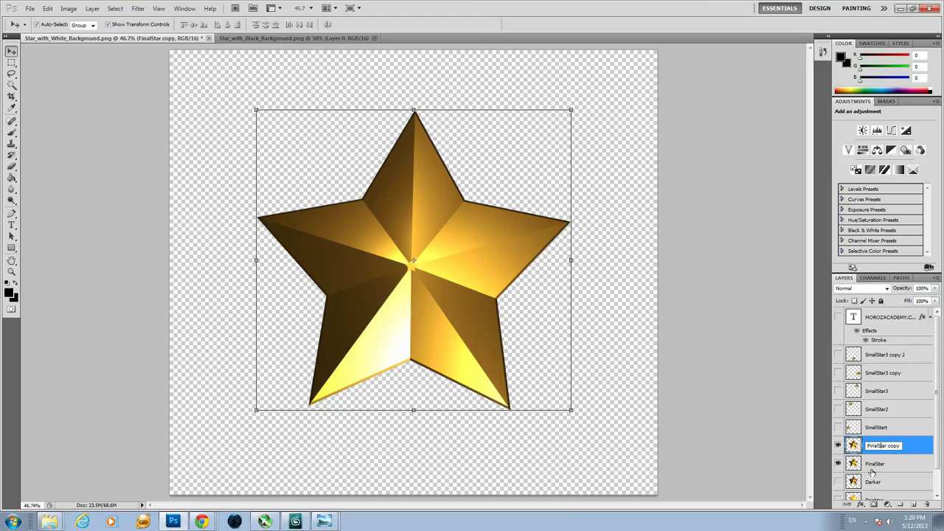
click(861, 506)
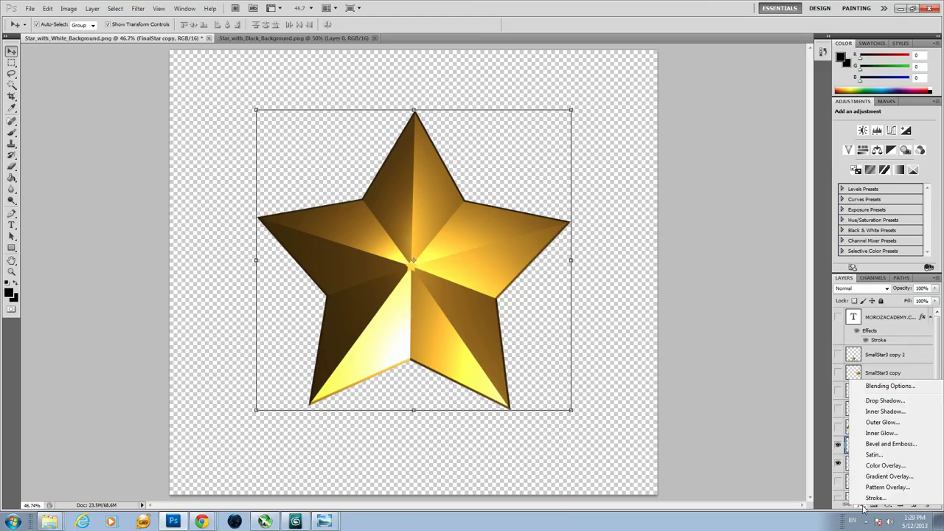
click(889, 387)
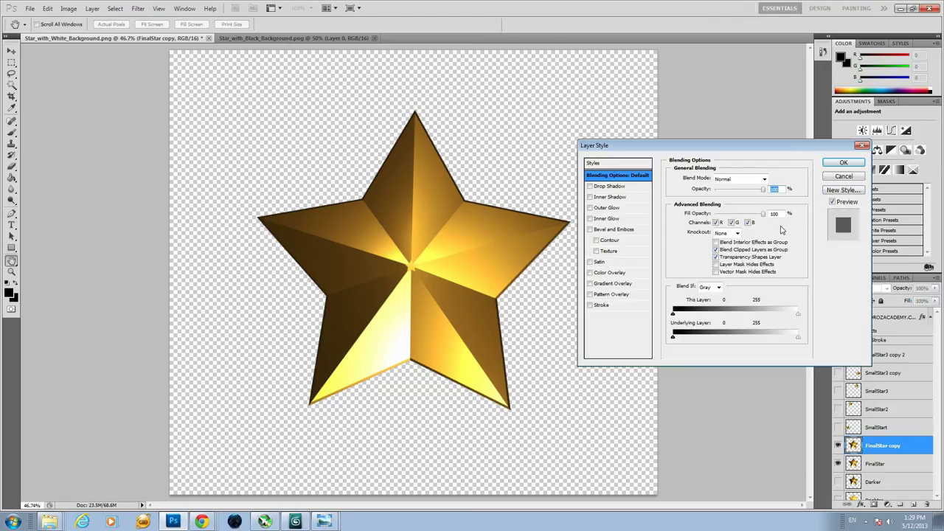
click(843, 176)
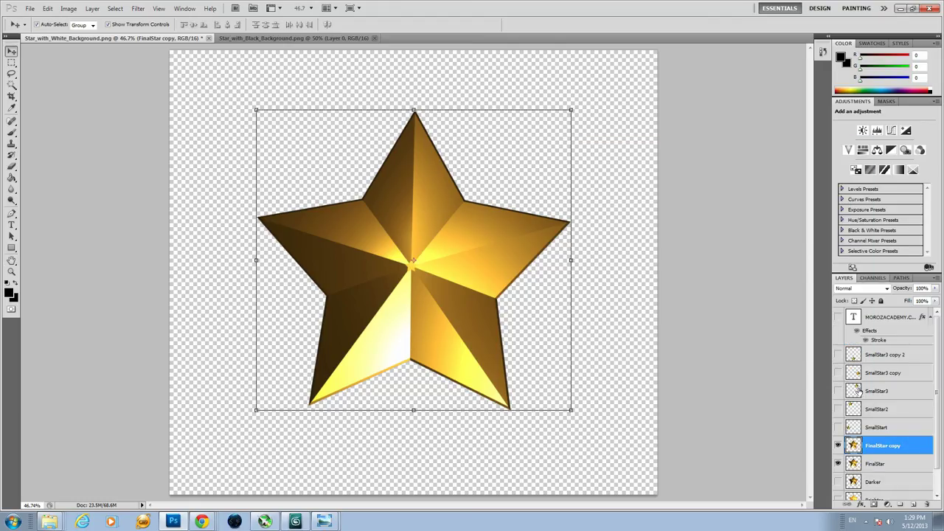
click(860, 506)
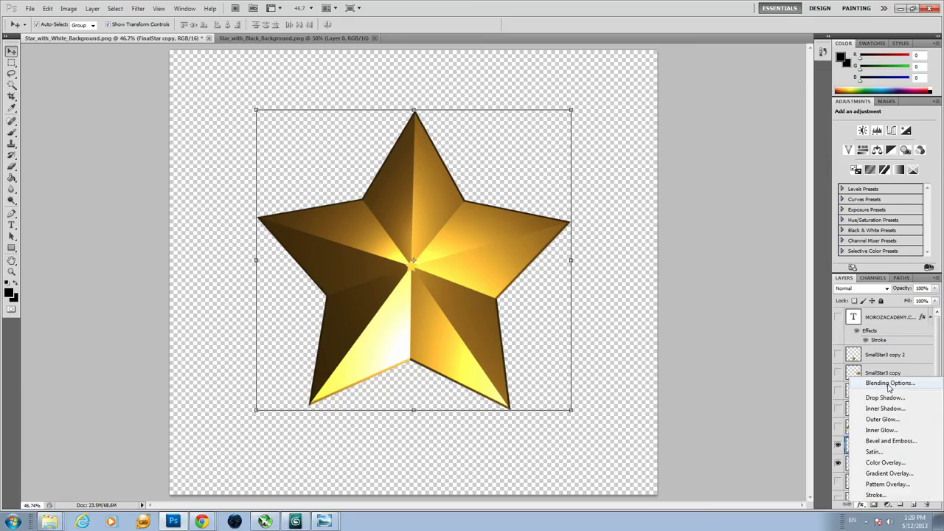
click(889, 383)
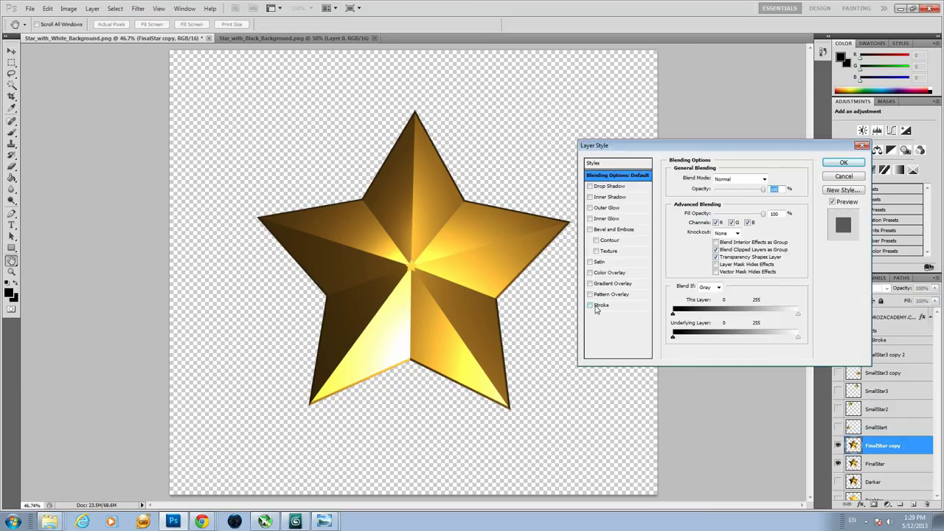
click(844, 176)
key(v)
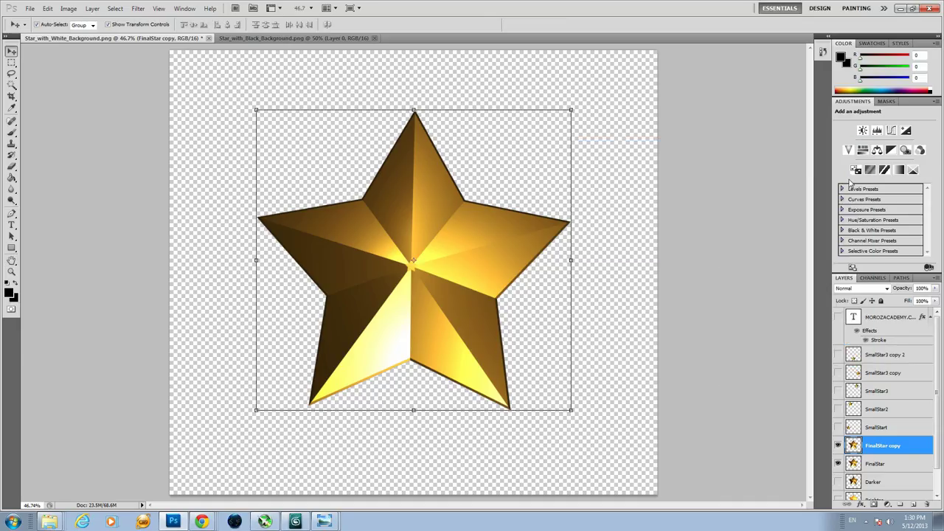
double_click(881, 447)
double_click(895, 445)
- Rename the copy to FinalStarMetalNoise and hide the FinalStar layer
text(MetalNoise)
key(Return)
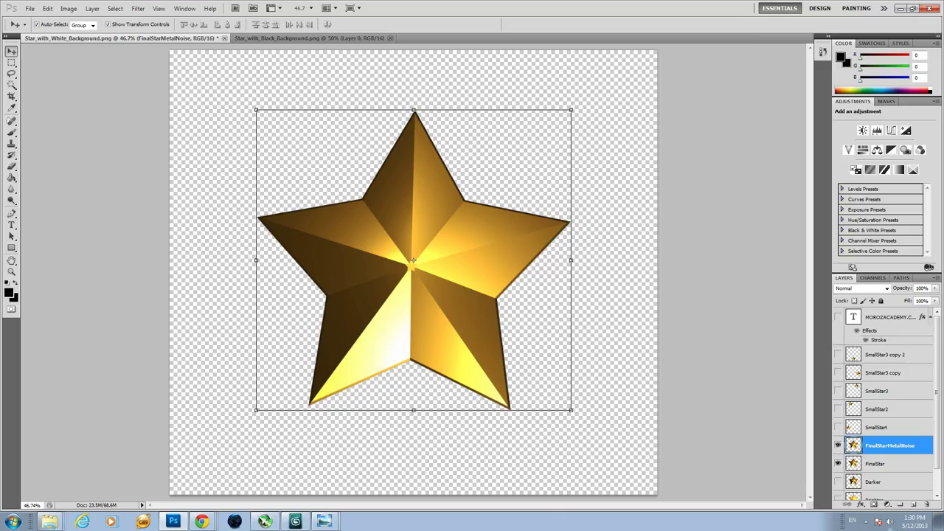
click(837, 463)
- Check FinalStarMetalNoise's layer style, then delete the layer
double_click(890, 451)
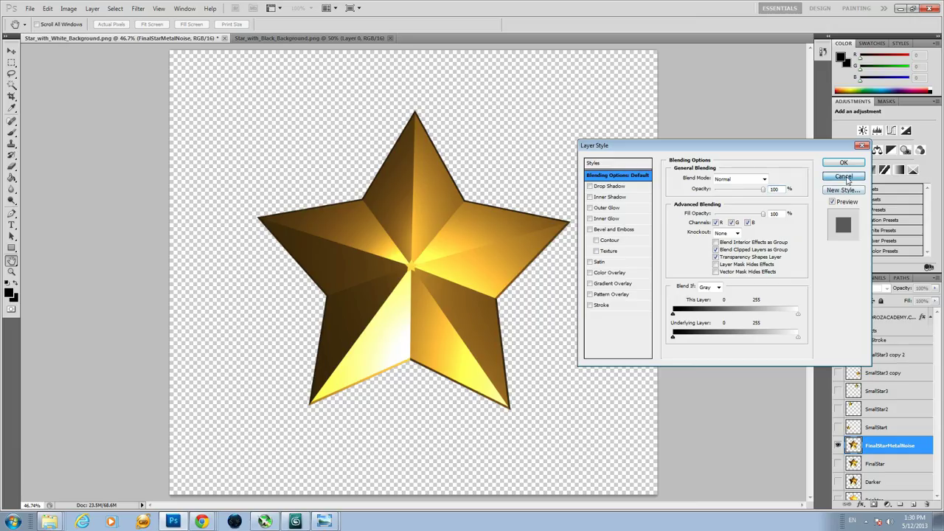
click(846, 179)
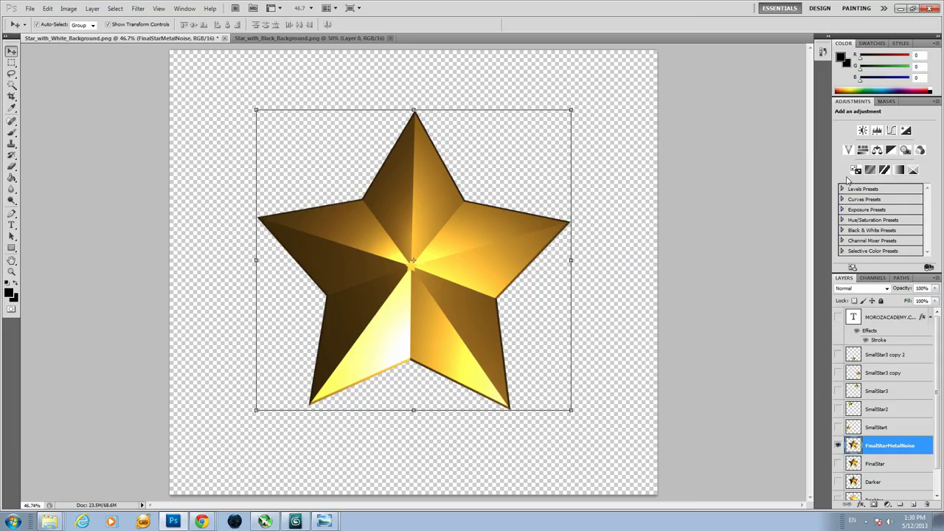
click(927, 504)
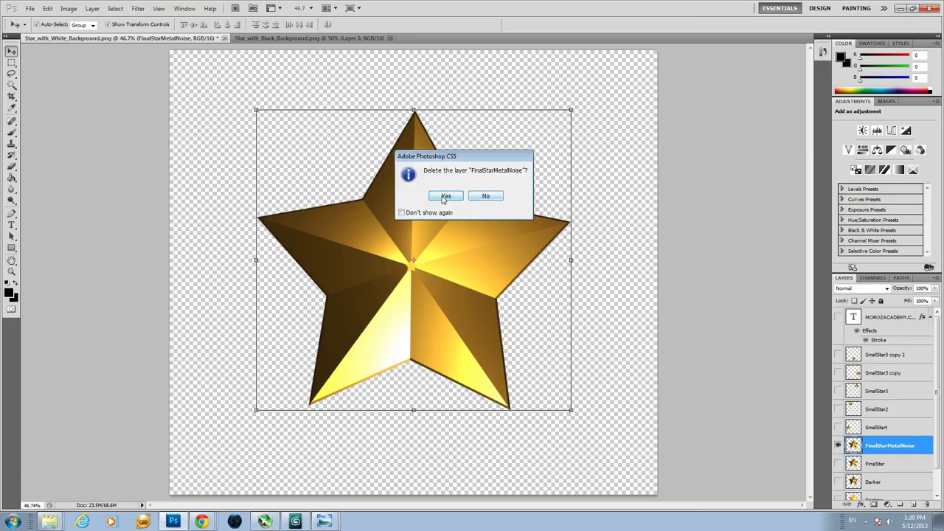
click(447, 196)
- Show FinalStar again and add a new layer above it named MetalNoise
click(838, 446)
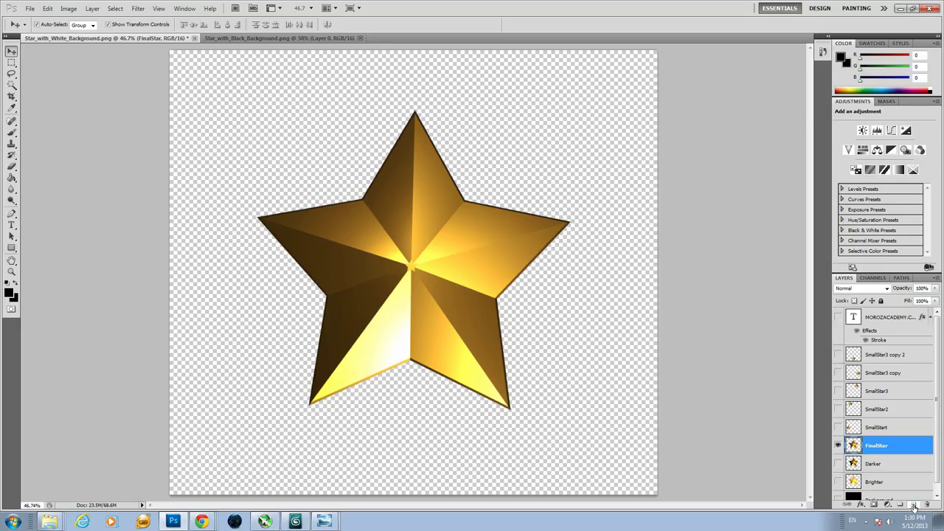
click(913, 506)
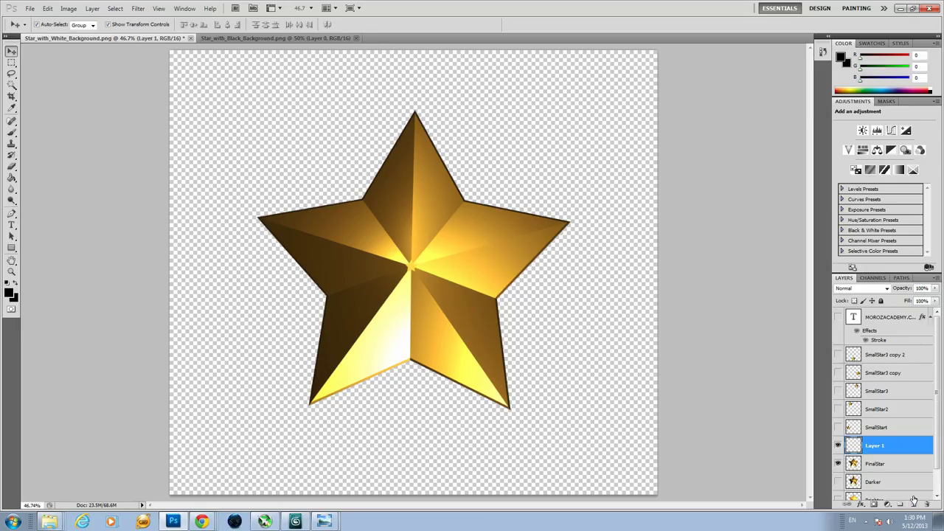
double_click(877, 447)
text(N)
text(etalNoise)
key(Return)
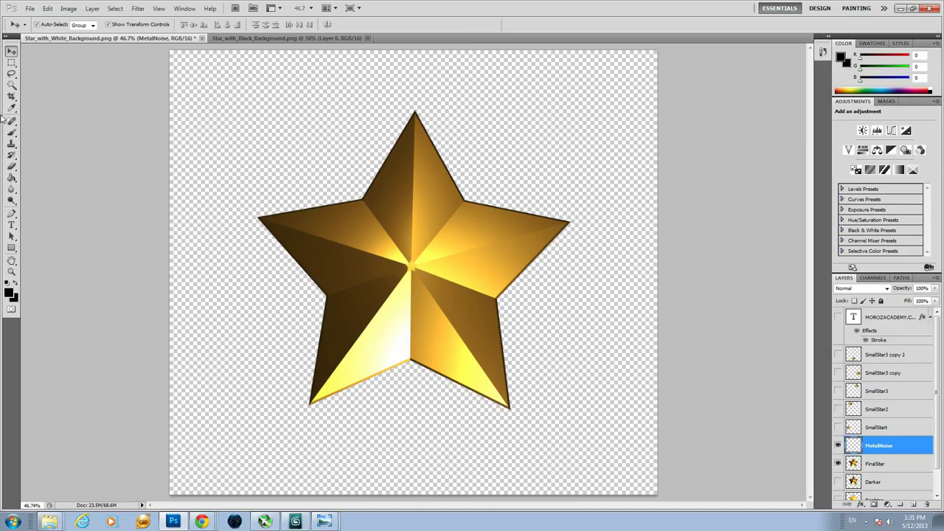
click(138, 9)
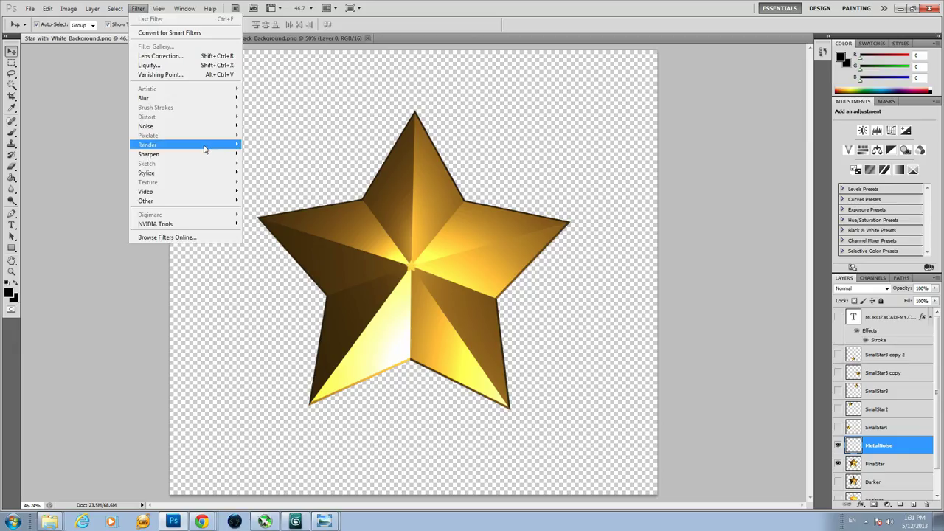
mouse_move(206, 149)
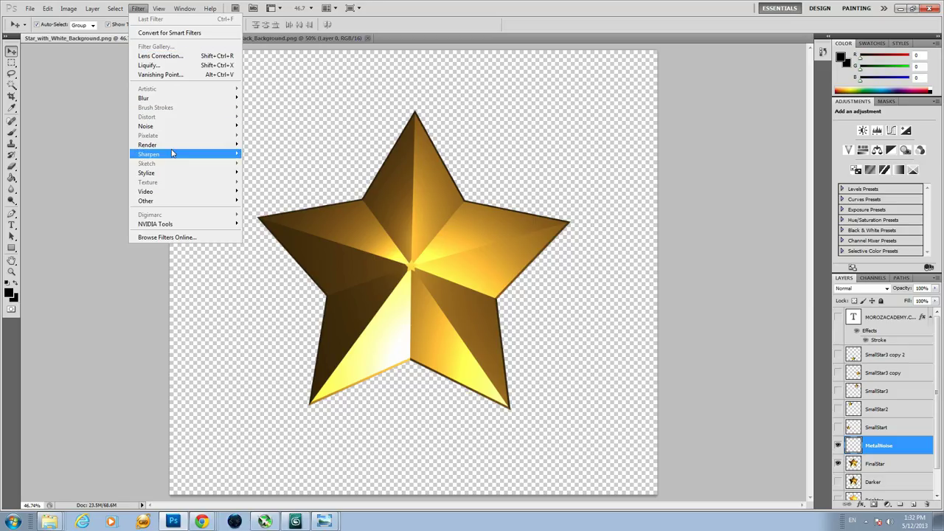
mouse_move(174, 147)
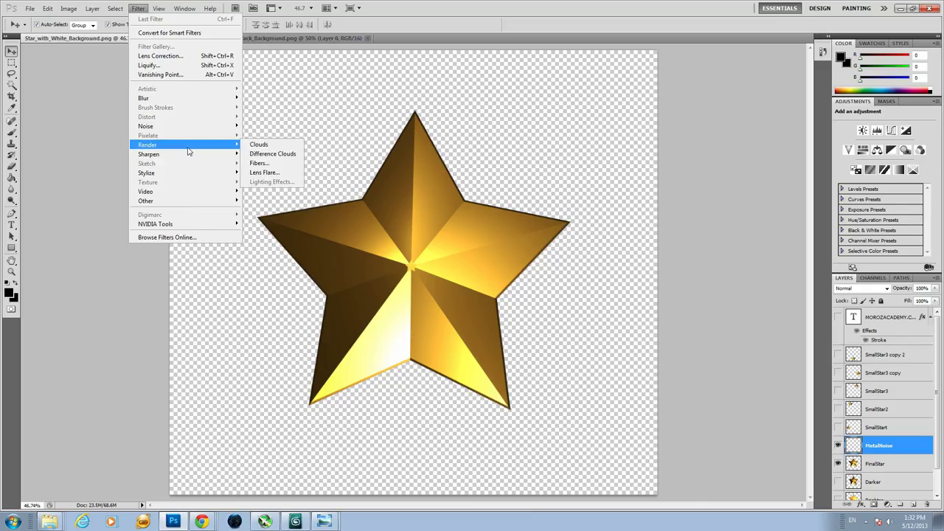
click(269, 153)
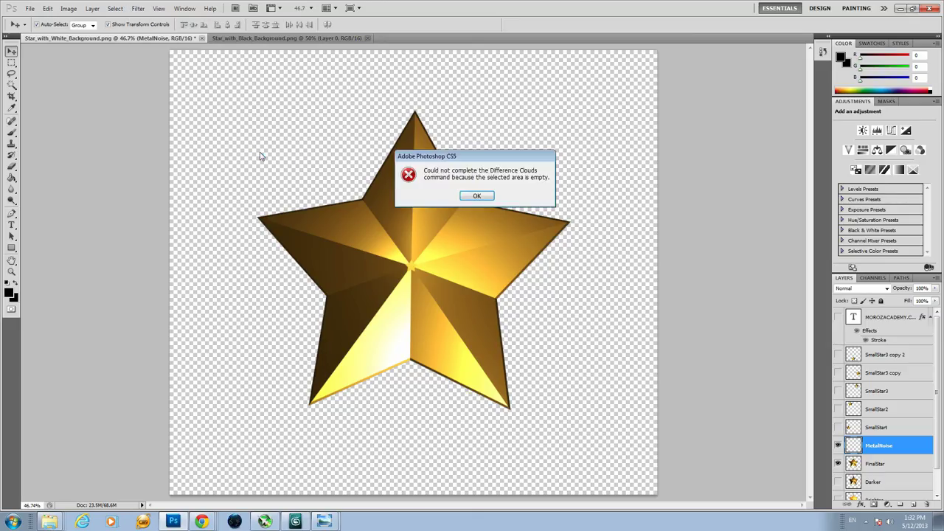
click(477, 196)
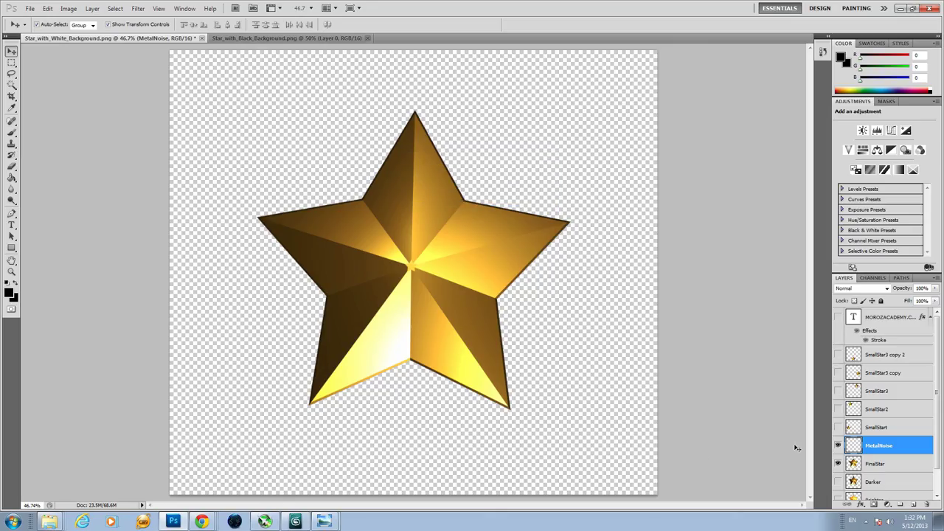
- Fill the empty MetalNoise layer with black using the Paint Bucket
click(12, 179)
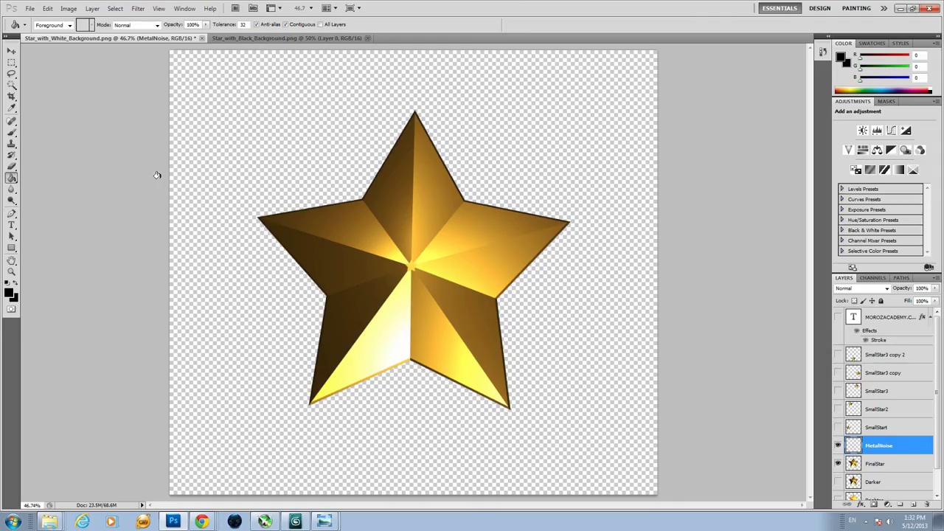
click(253, 139)
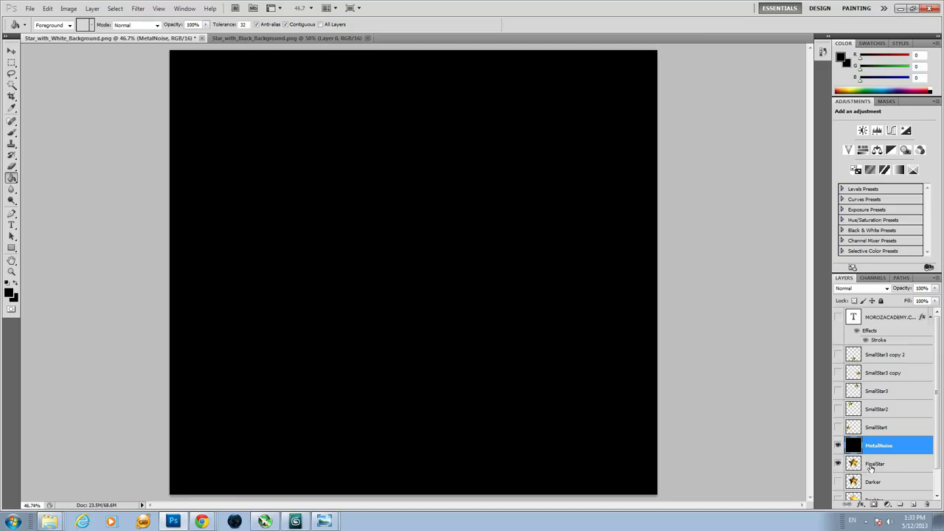
click(138, 8)
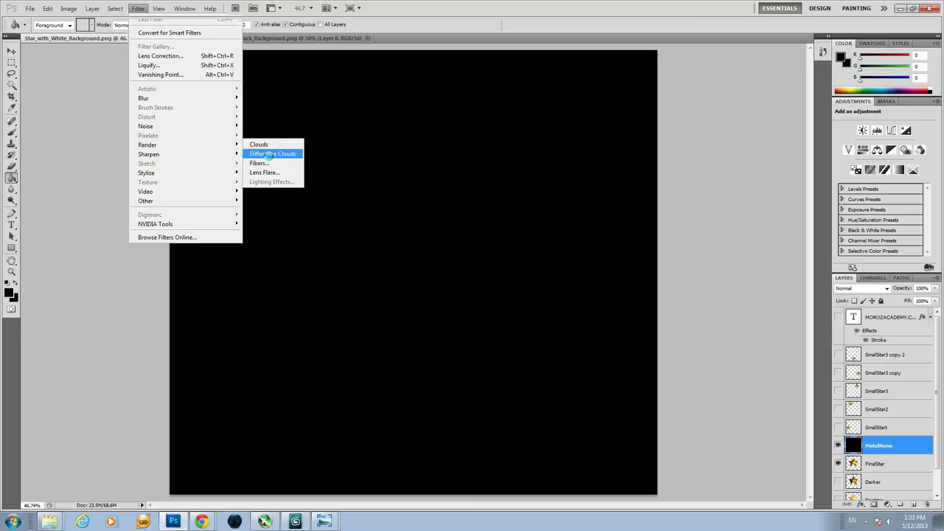
- Render Difference Clouds on MetalNoise, then preview a Dust & Scratches radius and cancel it
click(267, 153)
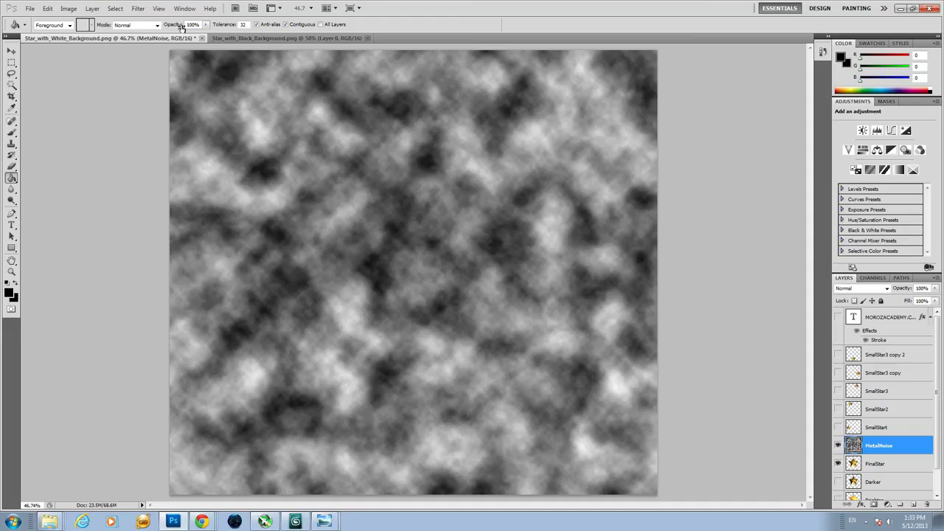
click(137, 9)
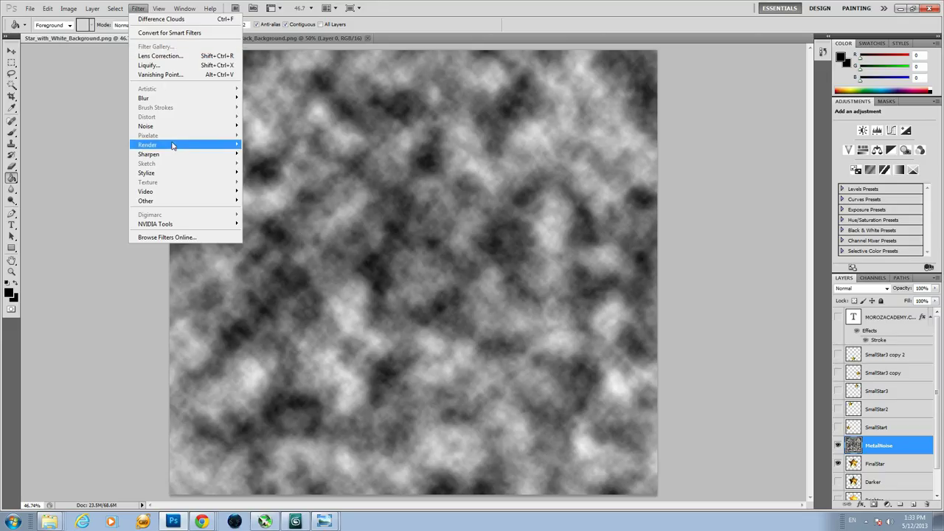
mouse_move(177, 175)
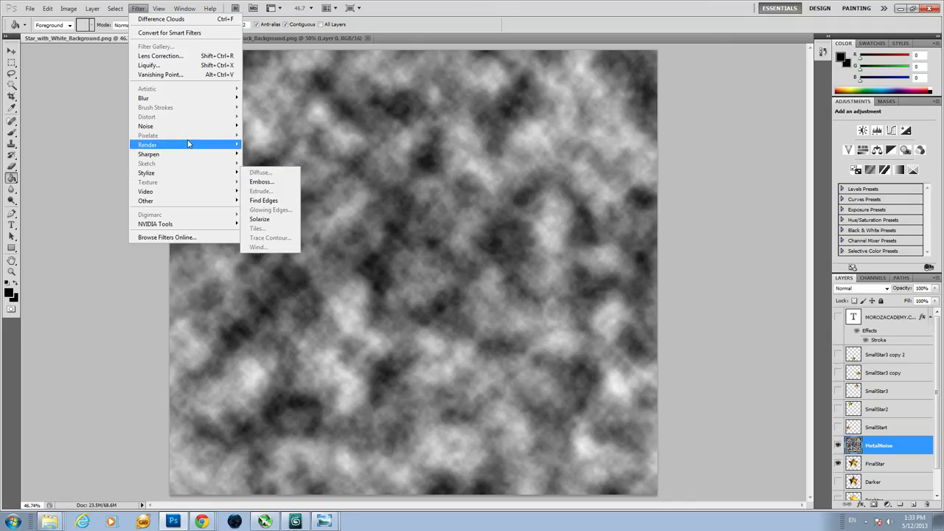
mouse_move(190, 129)
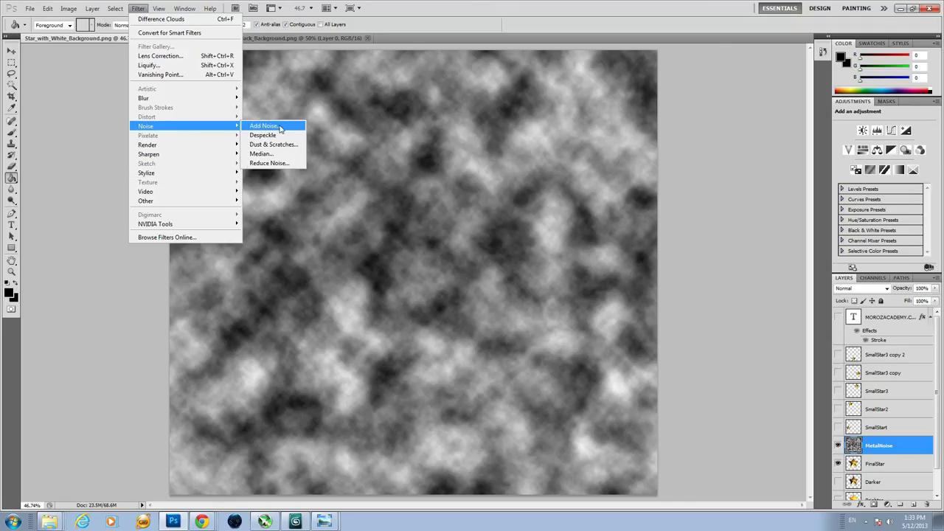
click(282, 146)
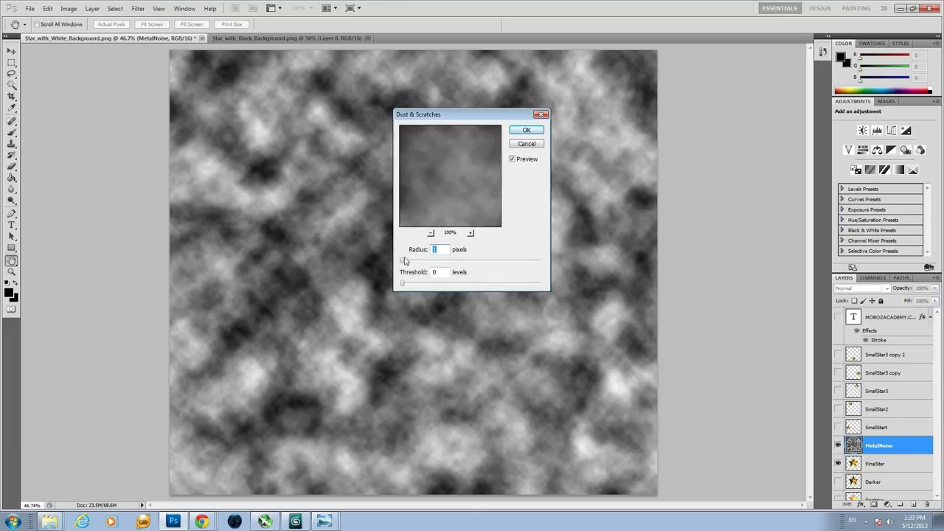
drag(404, 262, 404, 286)
click(527, 144)
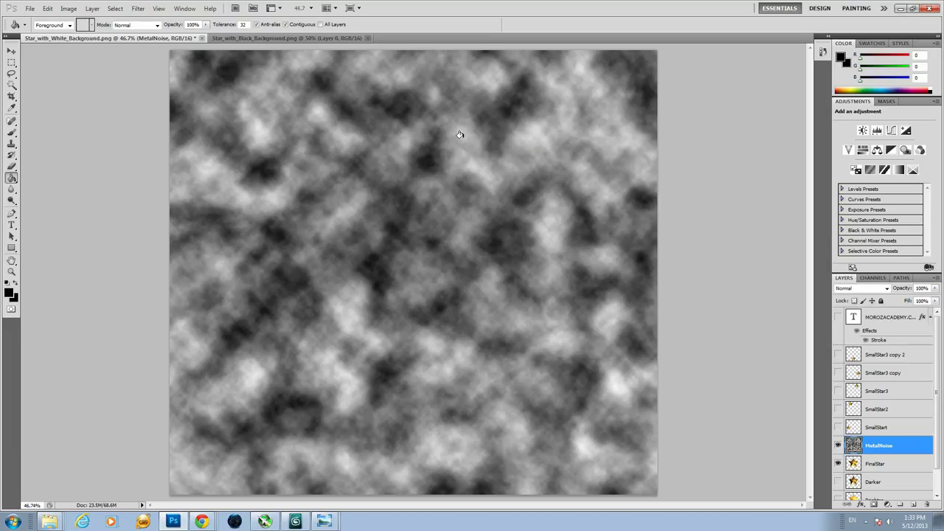
- Apply Add Noise to the clouds at 77.73%, Gaussian distribution, Monochromatic
click(138, 9)
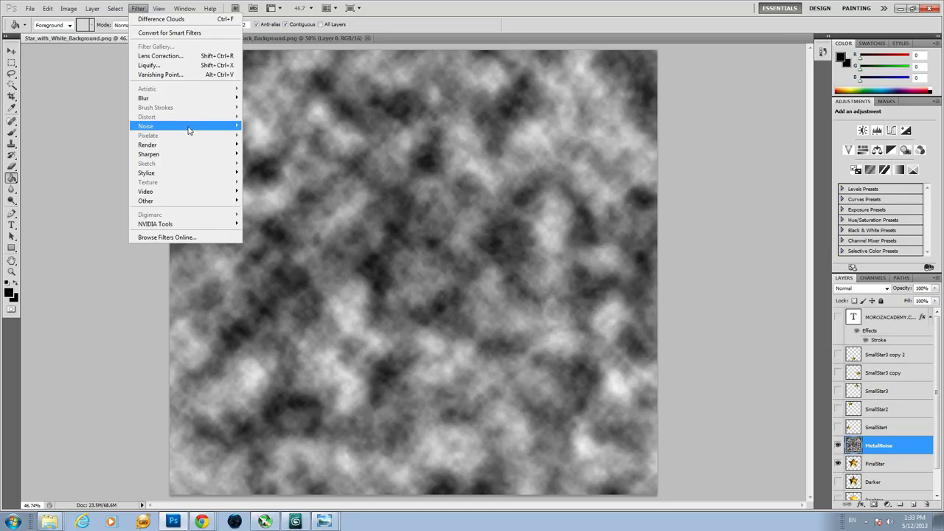
mouse_move(189, 128)
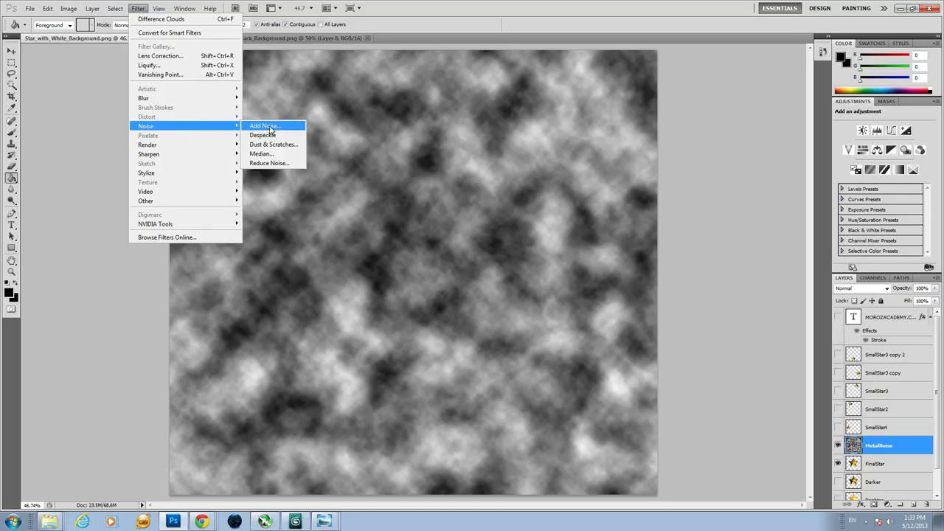
click(264, 126)
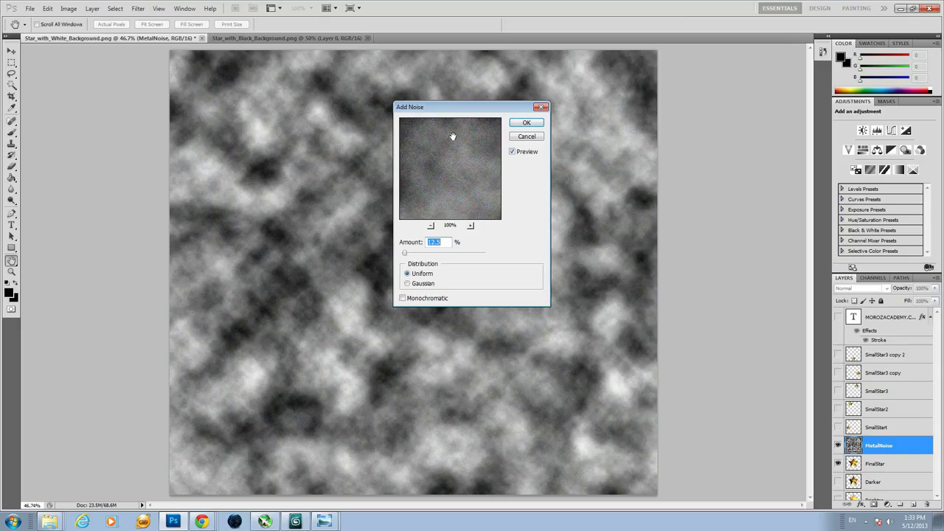
click(403, 298)
drag(405, 254, 418, 256)
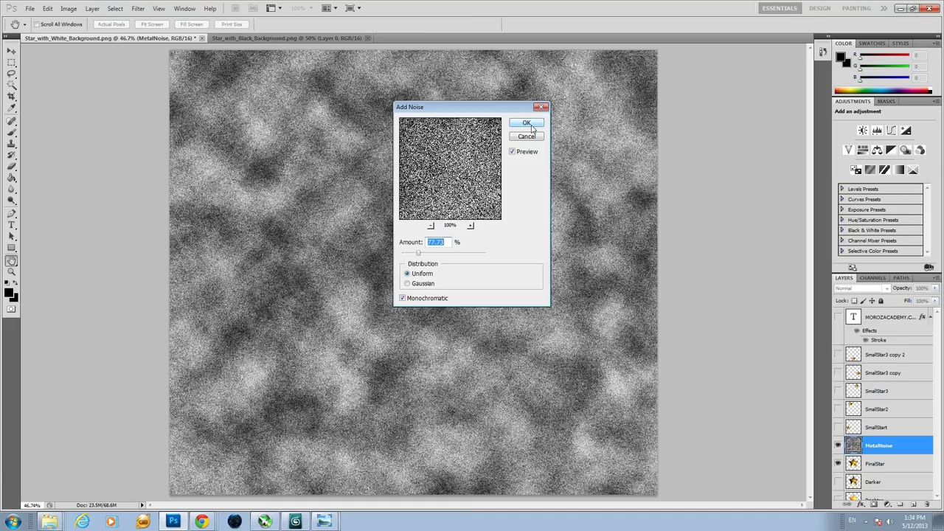
click(408, 285)
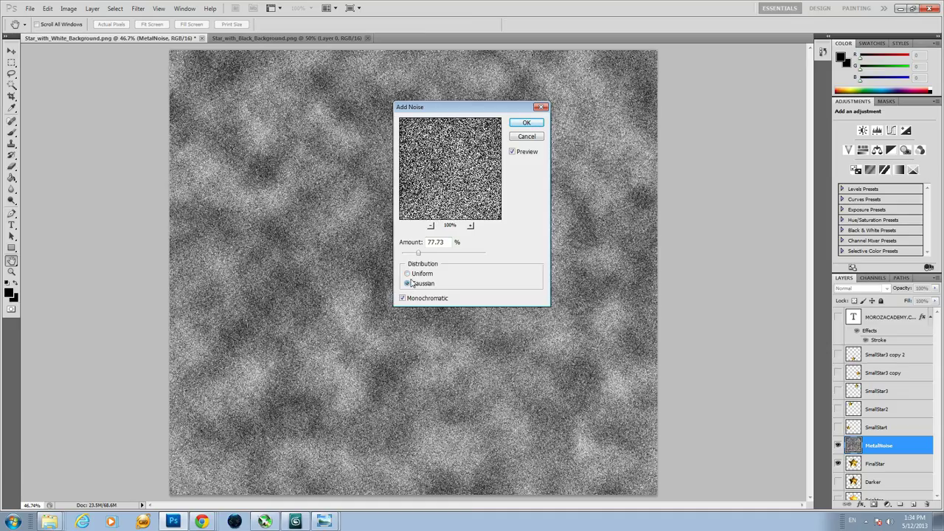
click(408, 274)
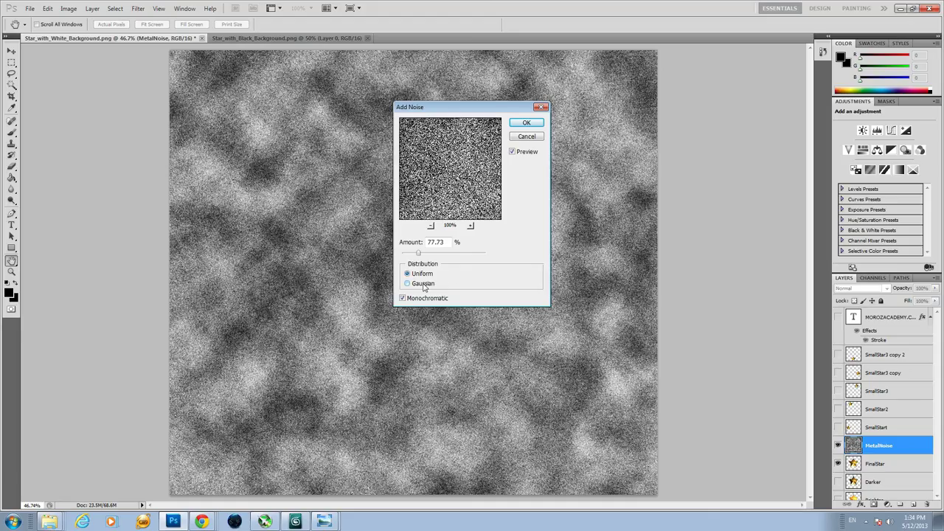
click(424, 285)
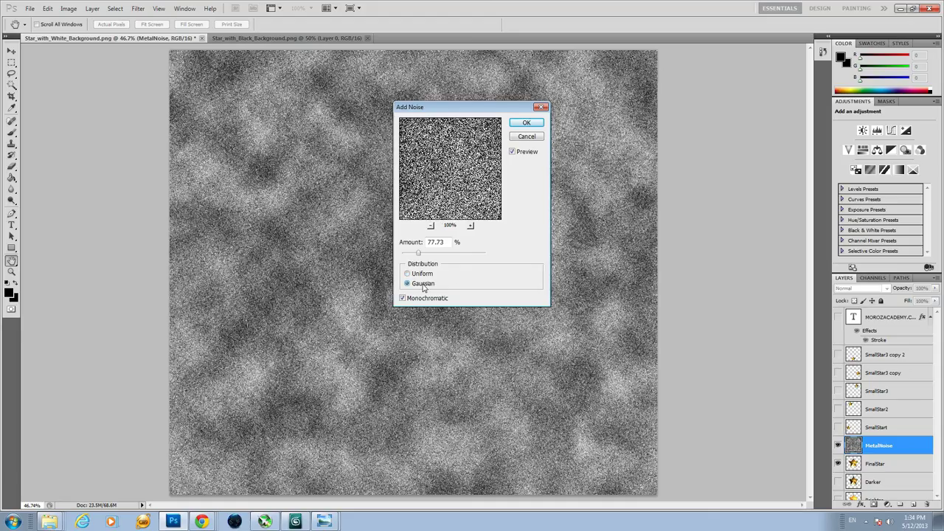
click(526, 123)
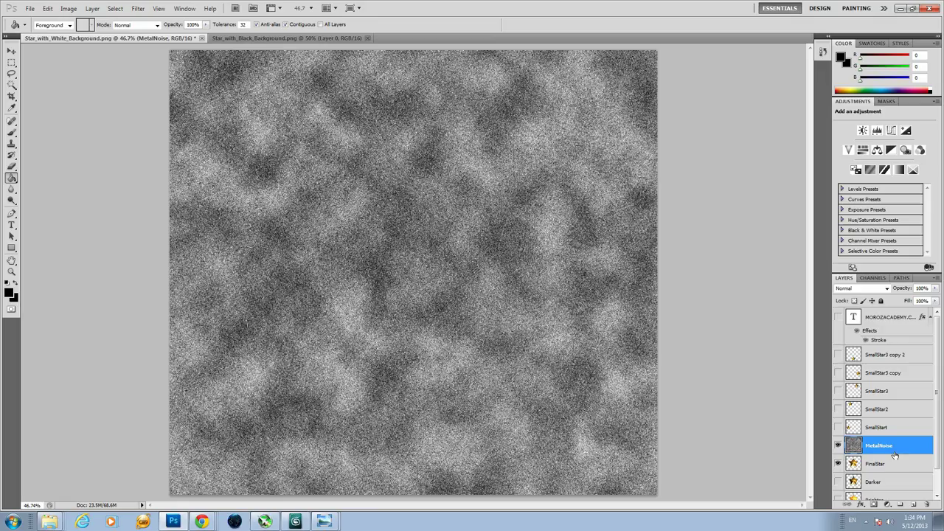
- Set the MetalNoise layer's blend mode to Overlay
click(853, 290)
key(Down)
click(853, 292)
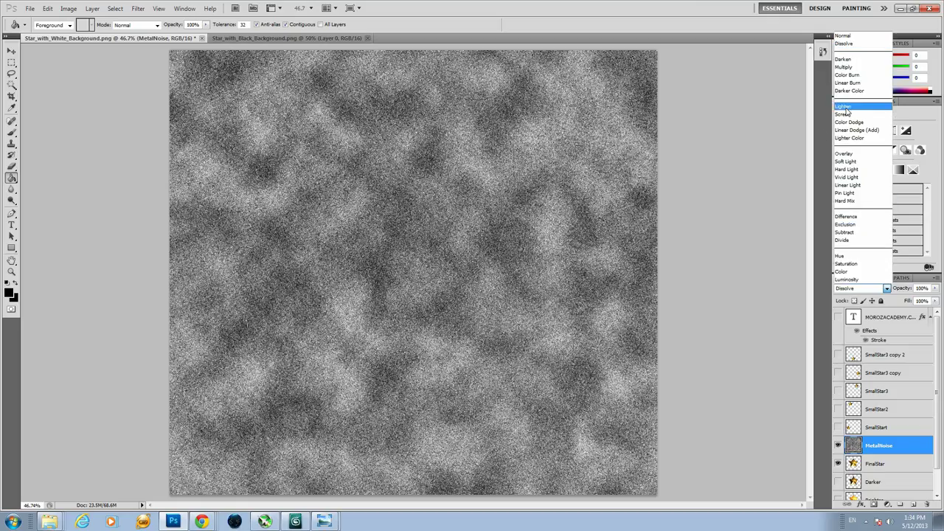
click(843, 153)
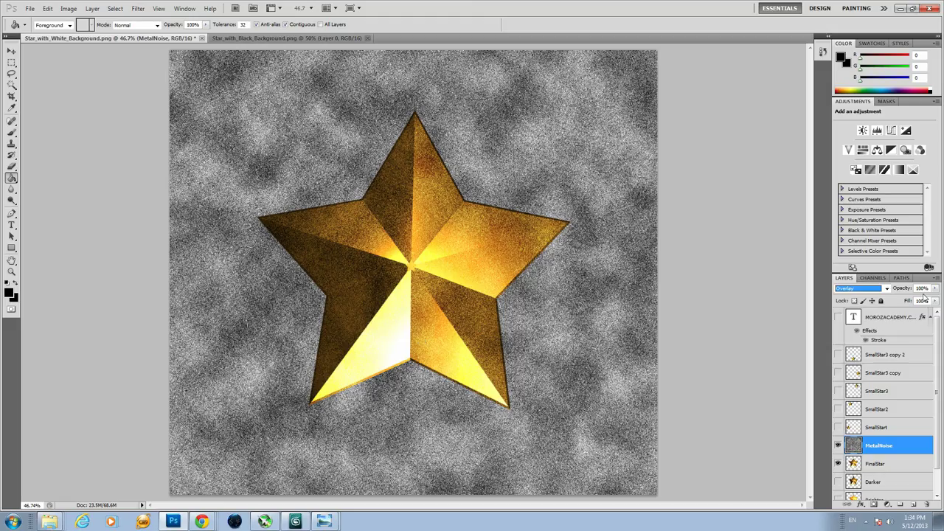
- Try lower opacity values, then leave the MetalNoise layer at 100% opacity
click(934, 289)
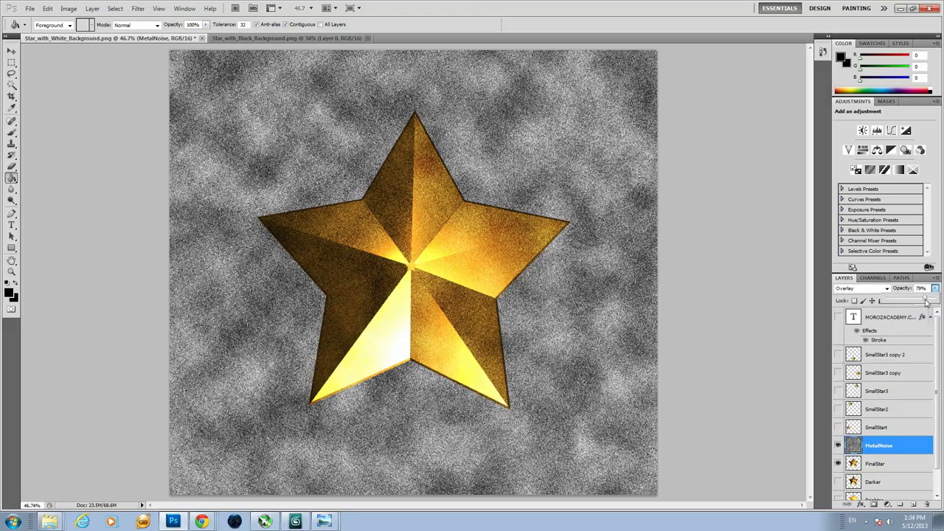
click(925, 302)
drag(925, 302, 898, 303)
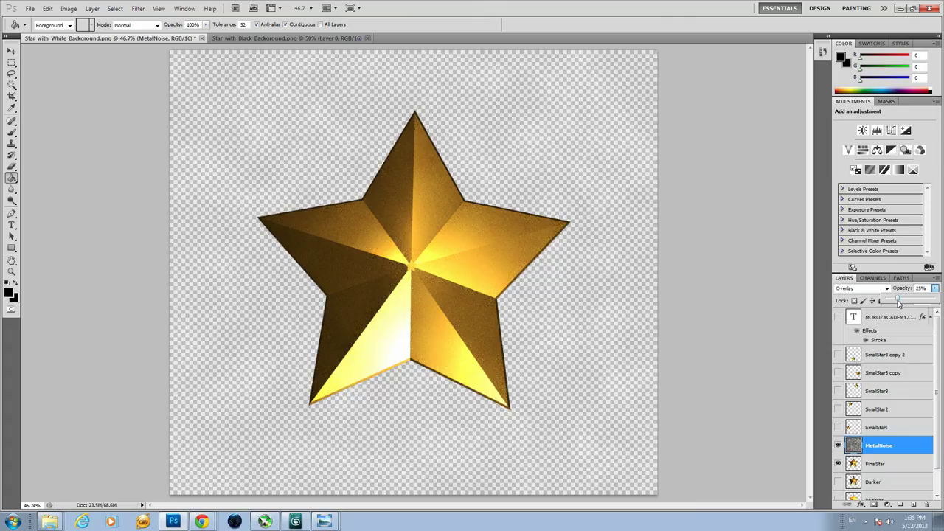
drag(898, 303, 941, 302)
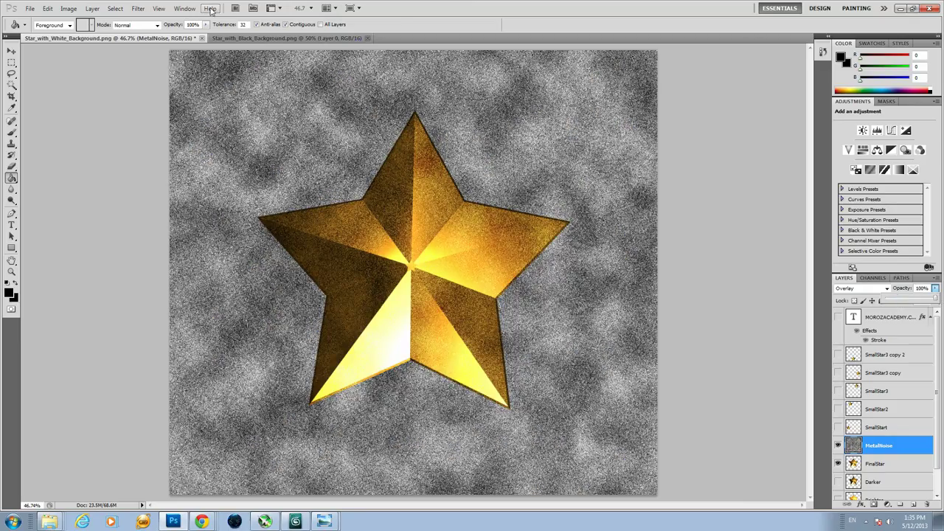
click(465, 13)
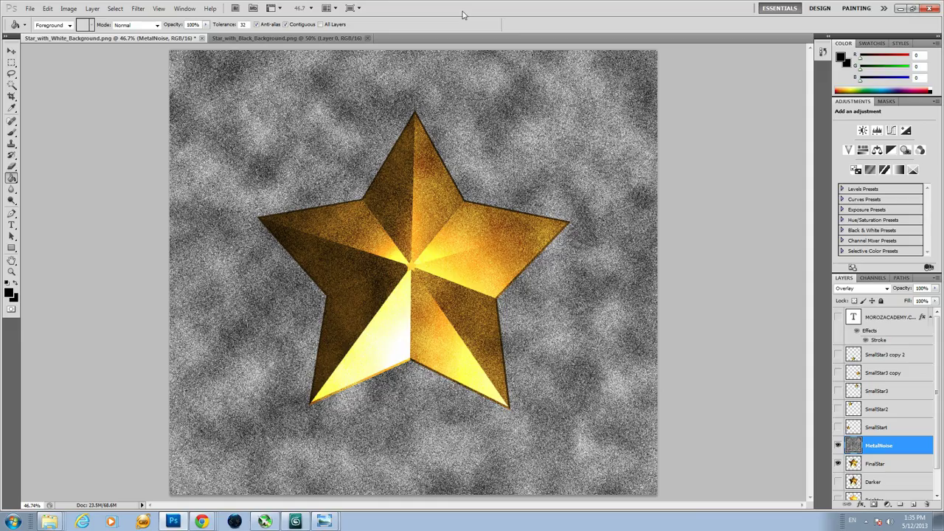
- Apply a Motion Blur at a 58° diagonal angle to the MetalNoise layer
click(137, 9)
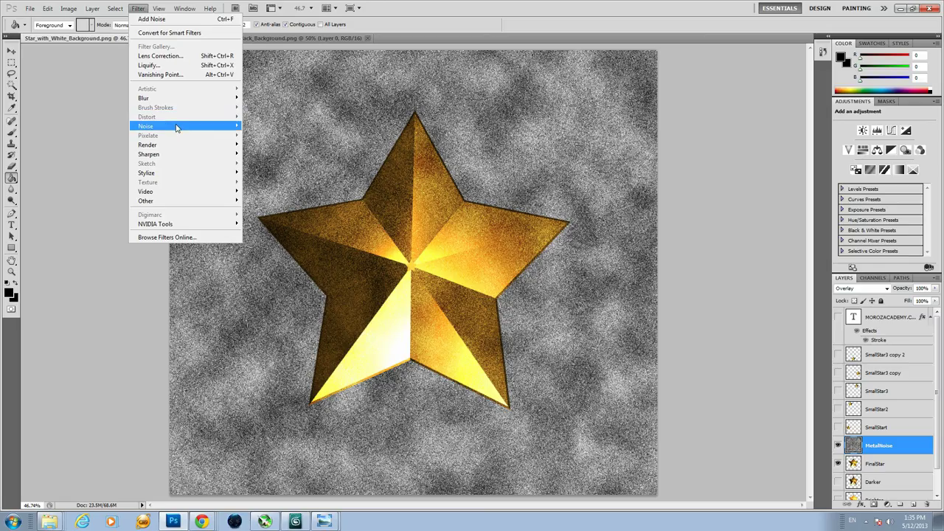
mouse_move(193, 98)
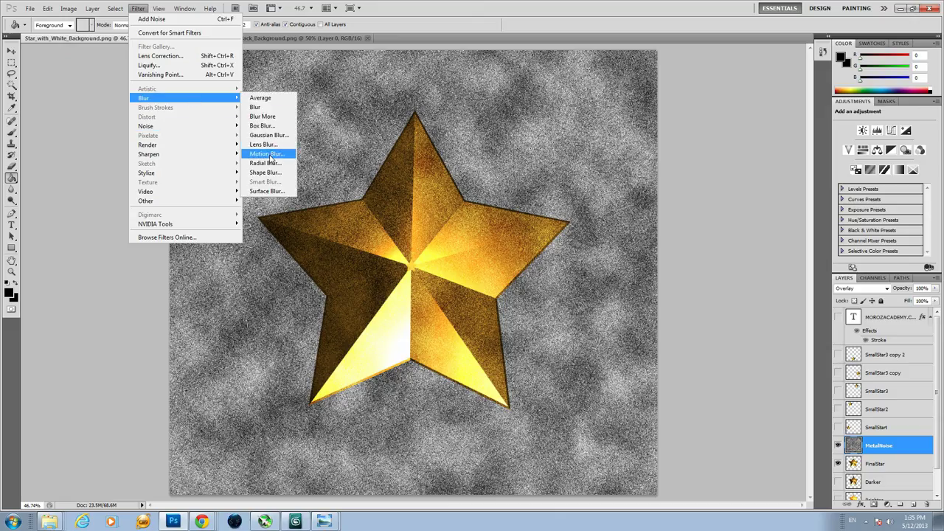
click(267, 153)
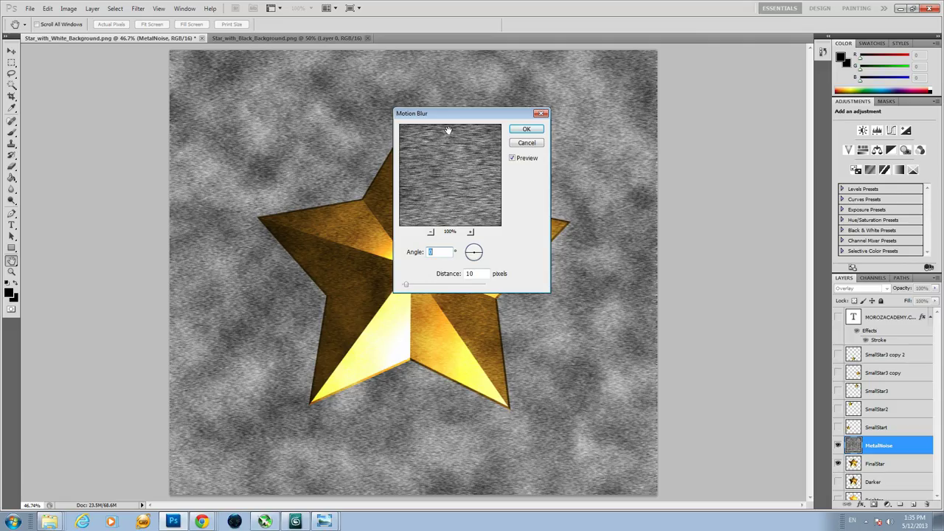
drag(455, 116, 593, 129)
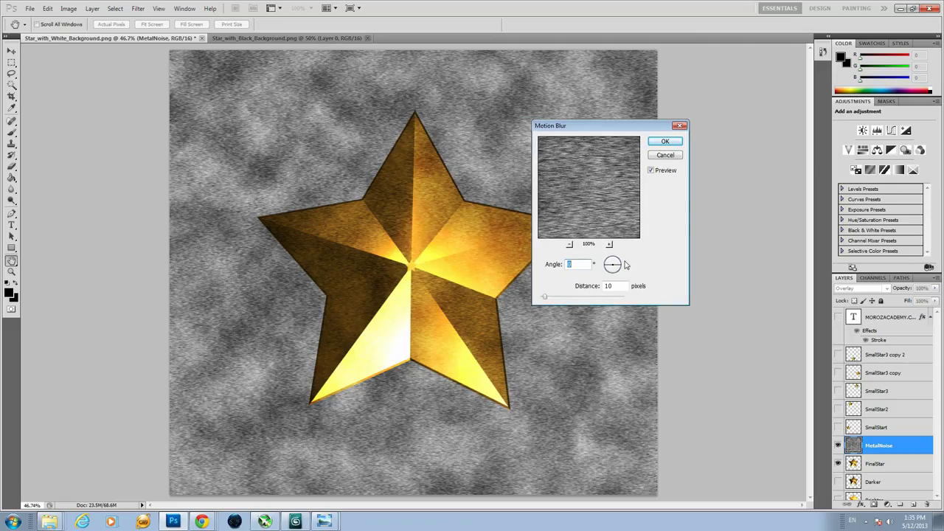
drag(625, 268, 619, 266)
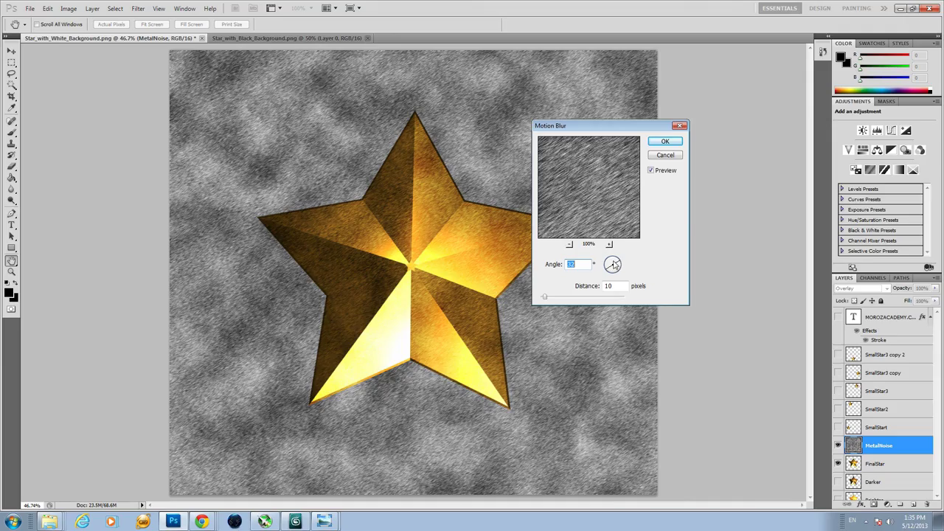
drag(616, 264, 615, 264)
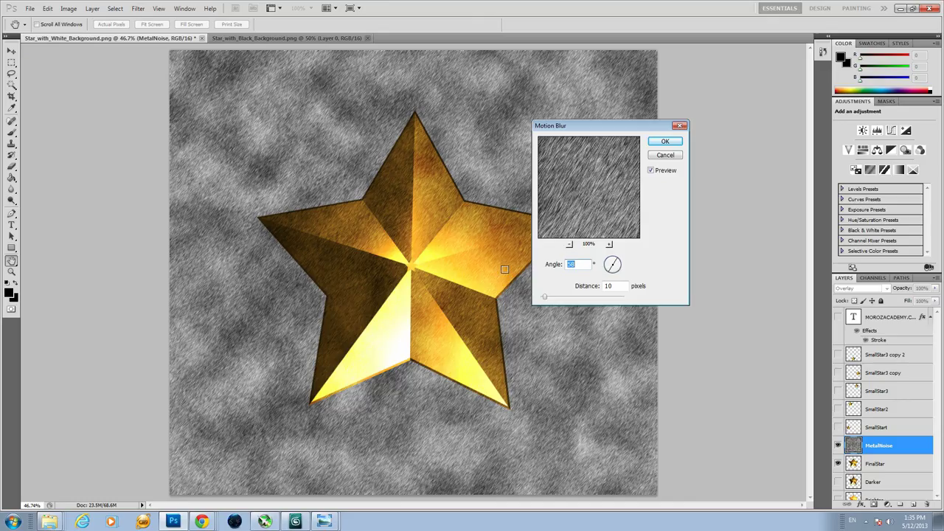
key(Return)
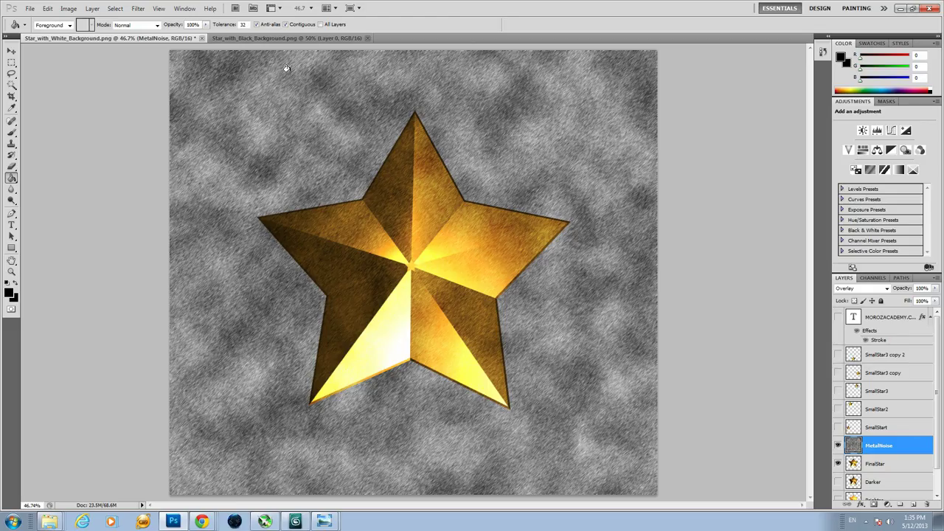
- Browse the Filter > Sharpen submenu and close it without applying anything
click(138, 9)
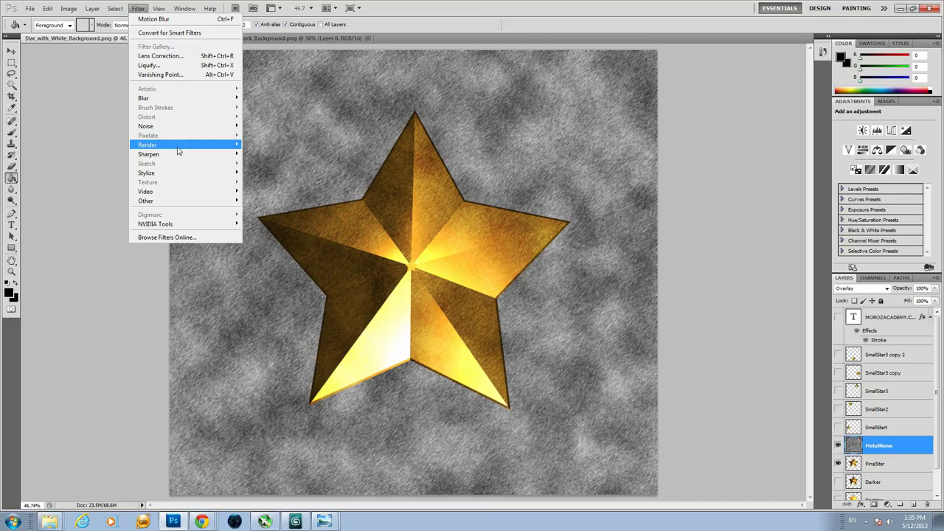
mouse_move(177, 155)
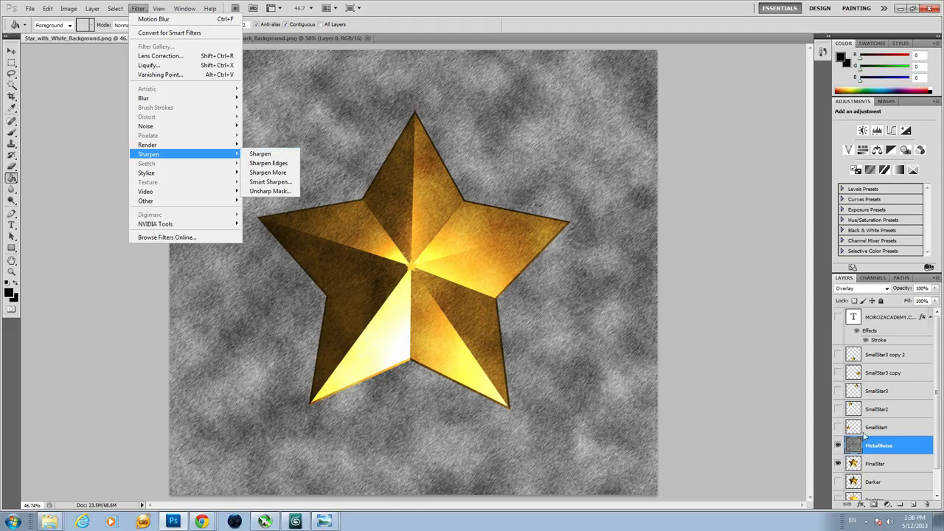
click(883, 447)
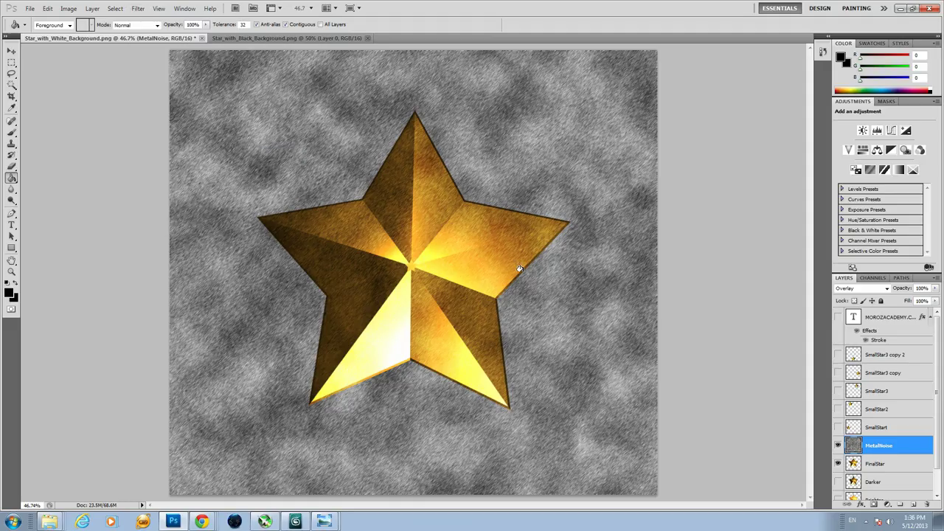
- Duplicate the MetalNoise layer under the name 'MetalNoiseFinal'
right_click(880, 447)
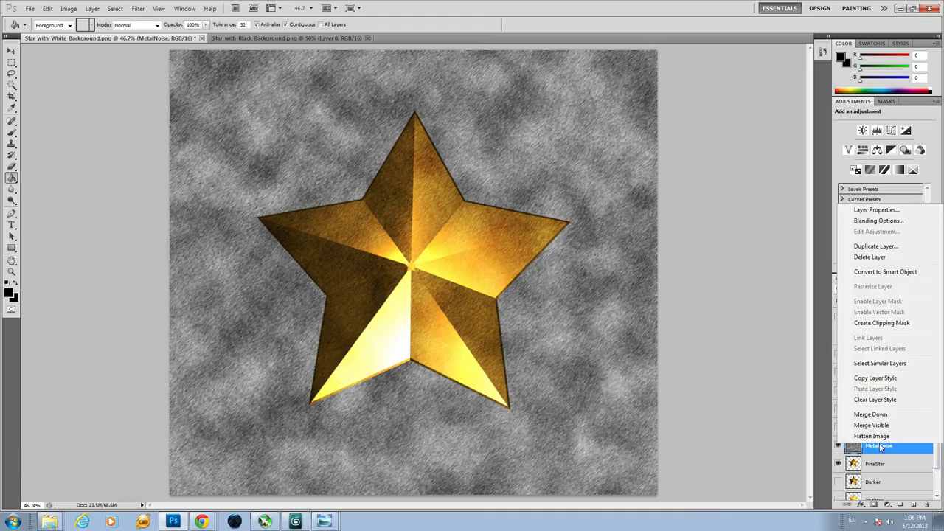
click(878, 247)
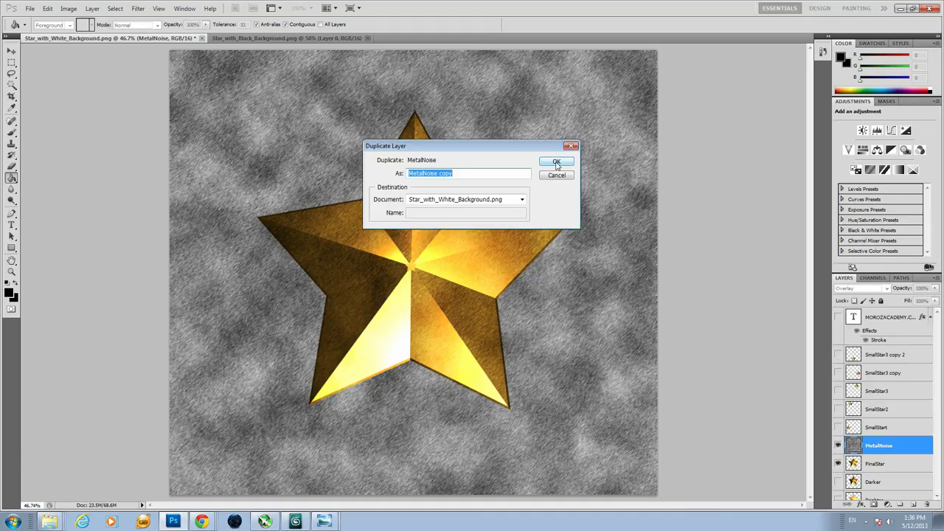
drag(437, 171, 527, 172)
text(Final)
key(Return)
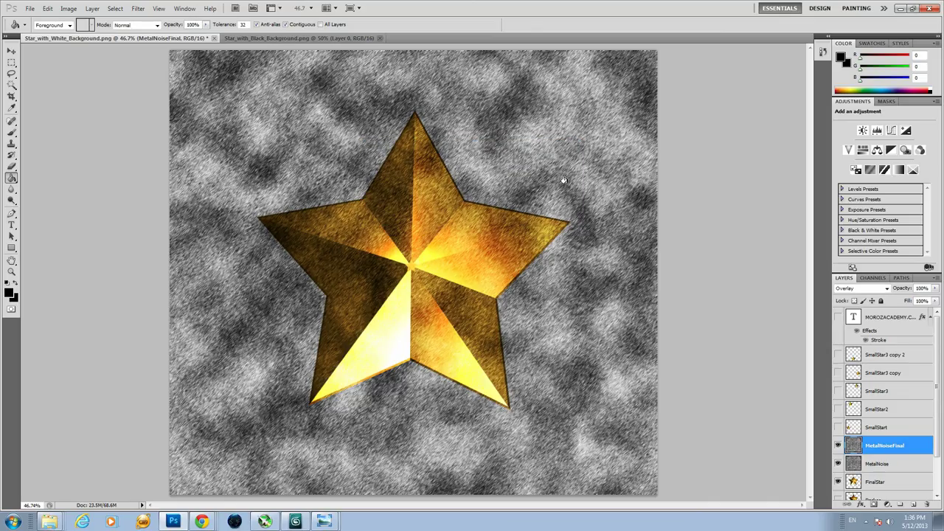
- Hide the original MetalNoise layer, briefly showing it again to compare
click(837, 464)
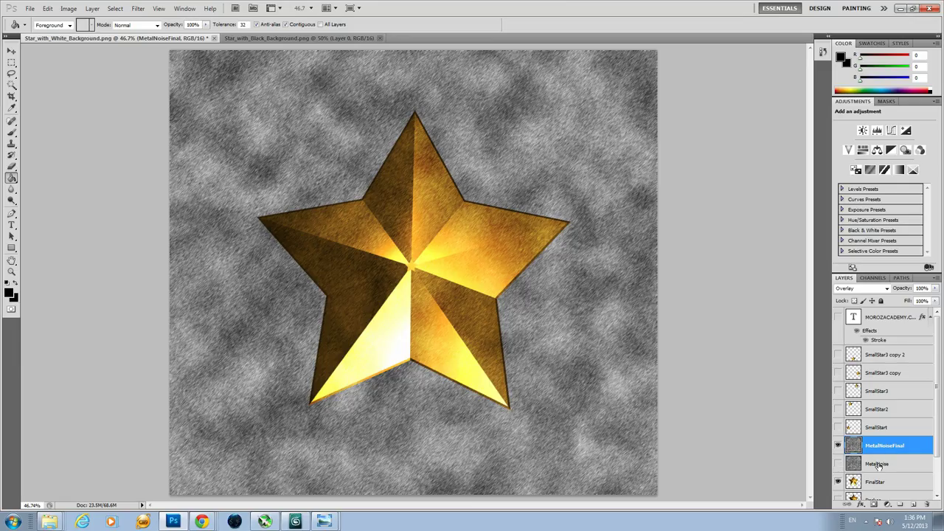
click(838, 465)
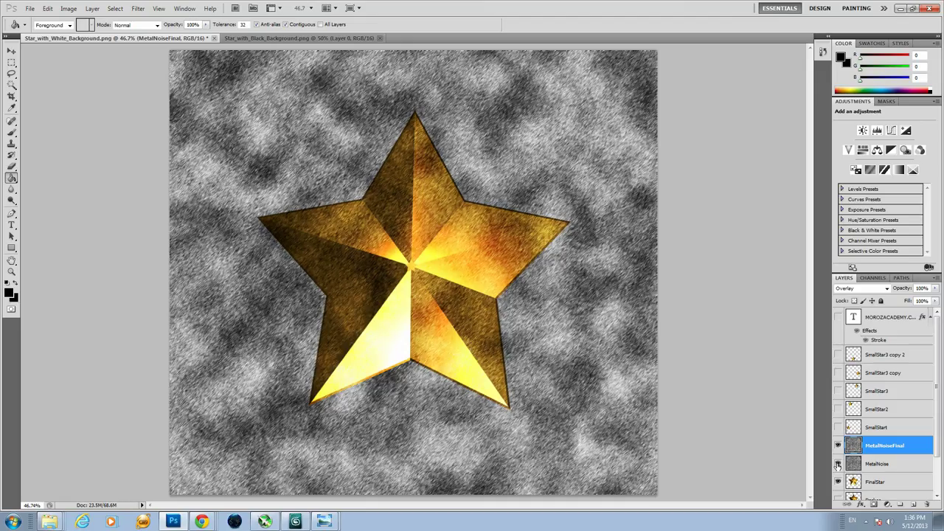
click(837, 464)
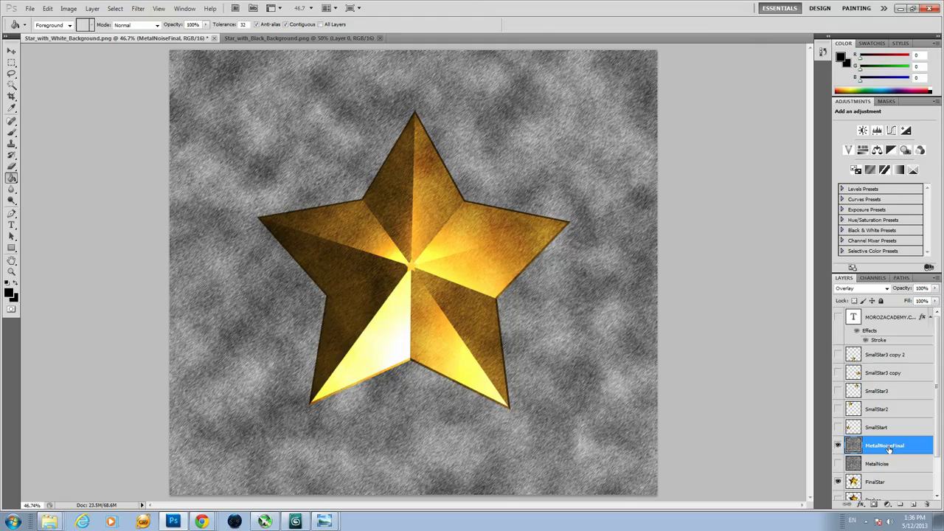
- Apply the Sharpen Edges filter to the MetalNoiseFinal layer
click(138, 8)
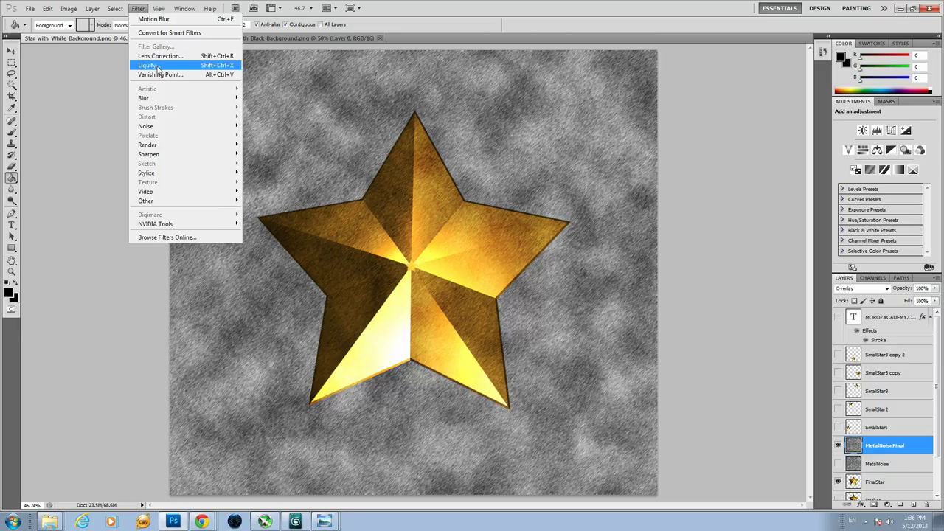
mouse_move(197, 154)
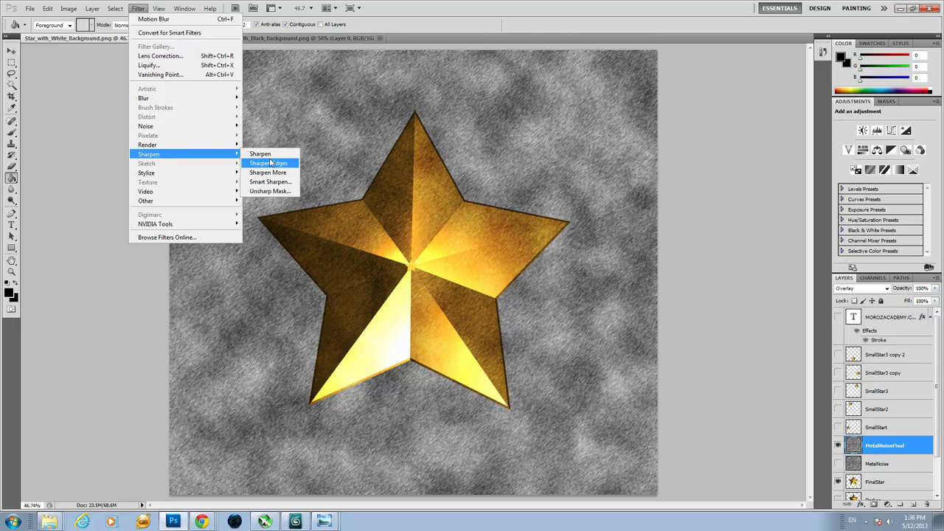
click(269, 163)
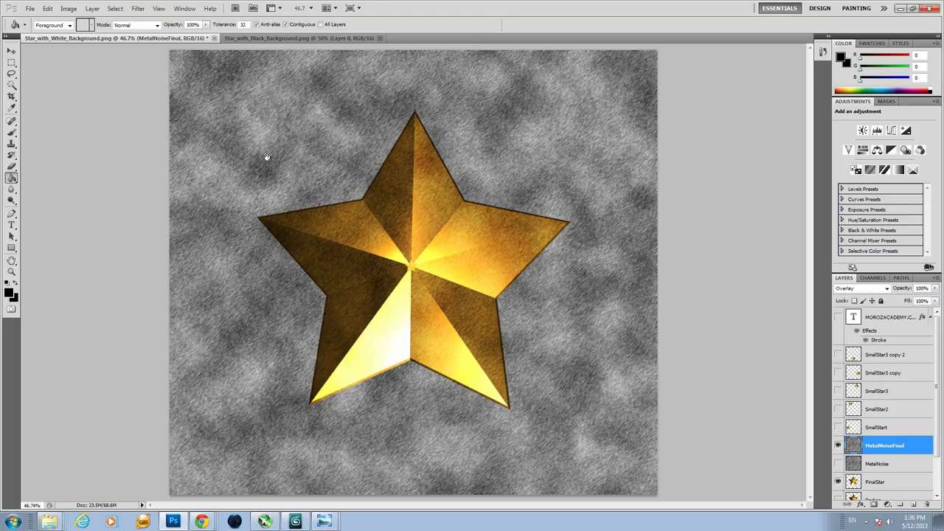
click(47, 8)
key(Escape)
- Apply Sharpen and then Sharpen More to MetalNoiseFinal
click(138, 8)
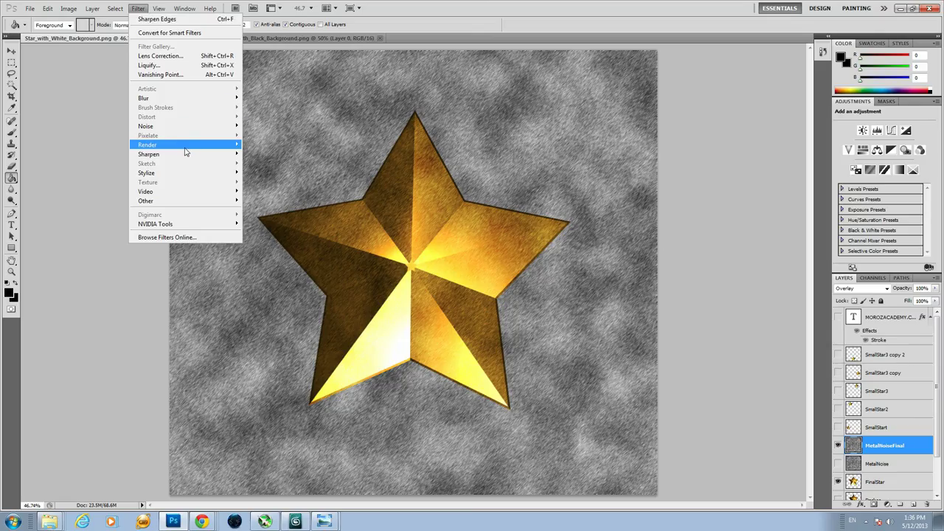
mouse_move(186, 153)
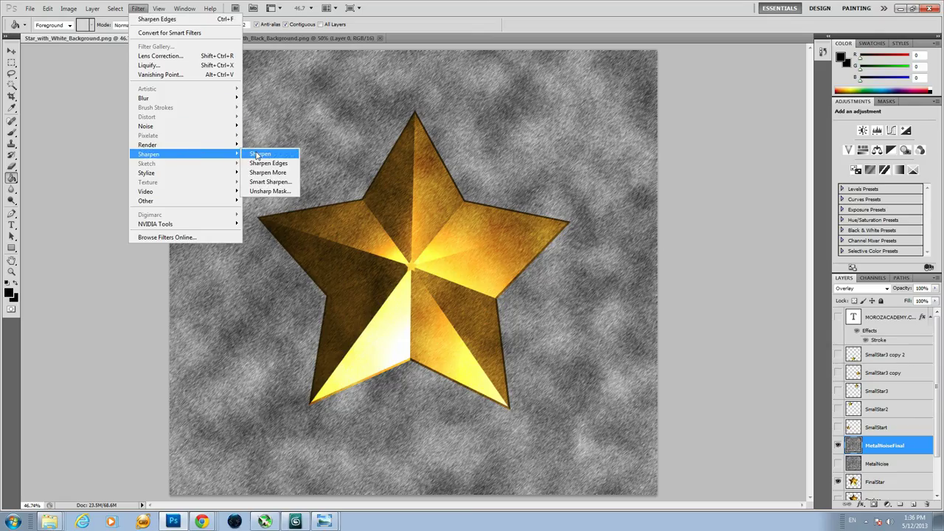
click(258, 154)
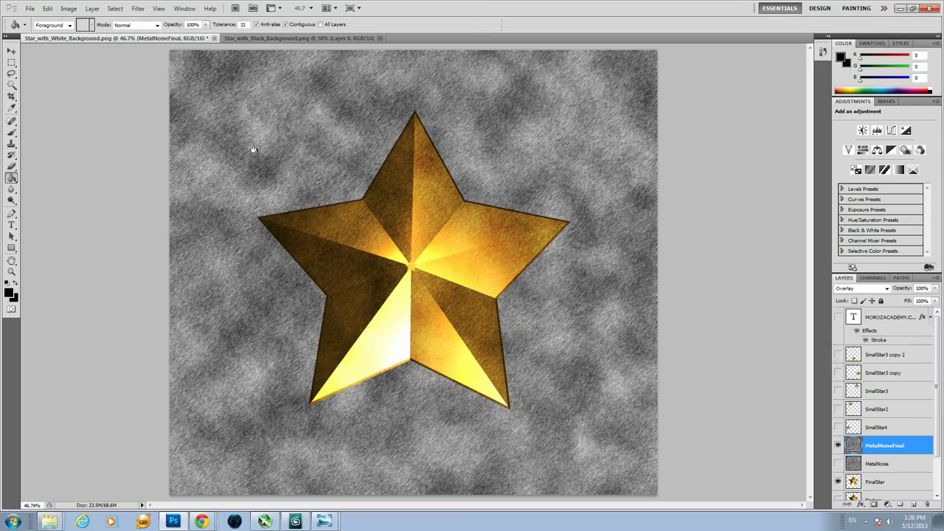
click(137, 8)
mouse_move(196, 154)
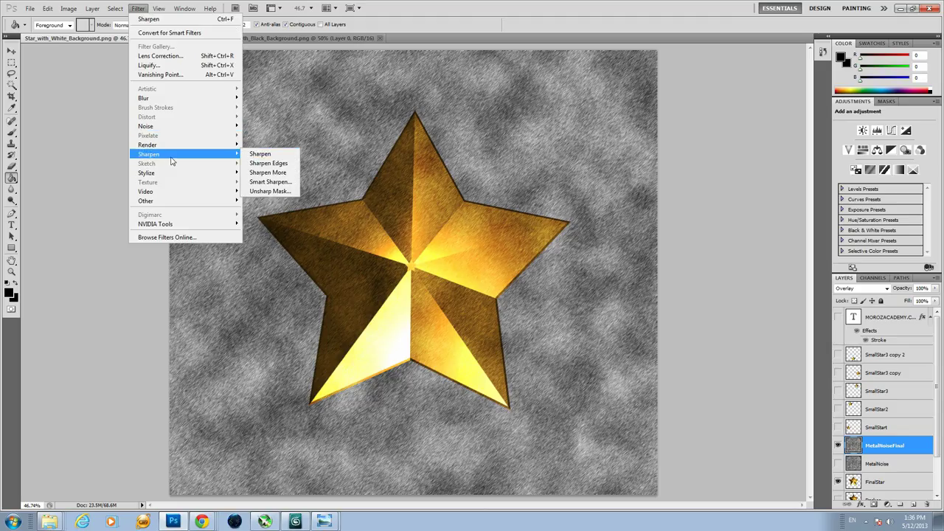
click(274, 173)
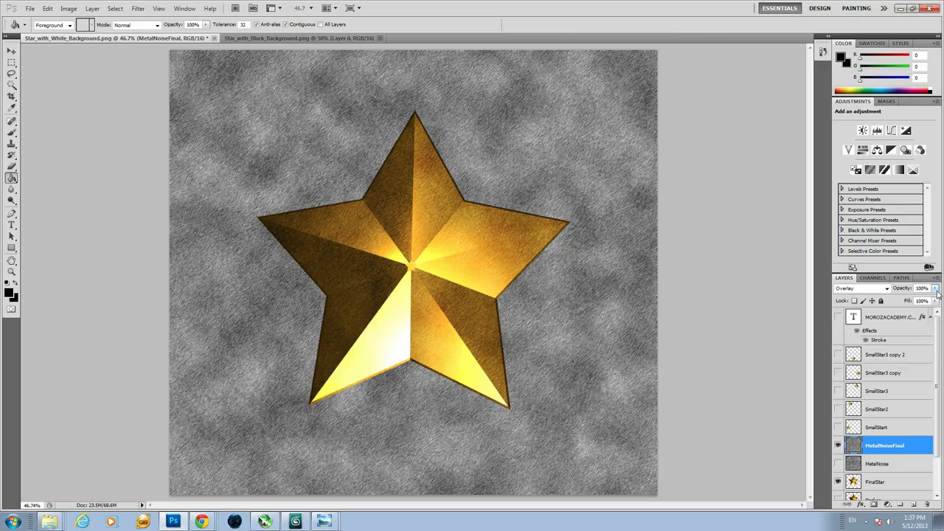
- Lower MetalNoiseFinal's opacity to 34%, then make FinalStar the active layer
drag(934, 288, 912, 301)
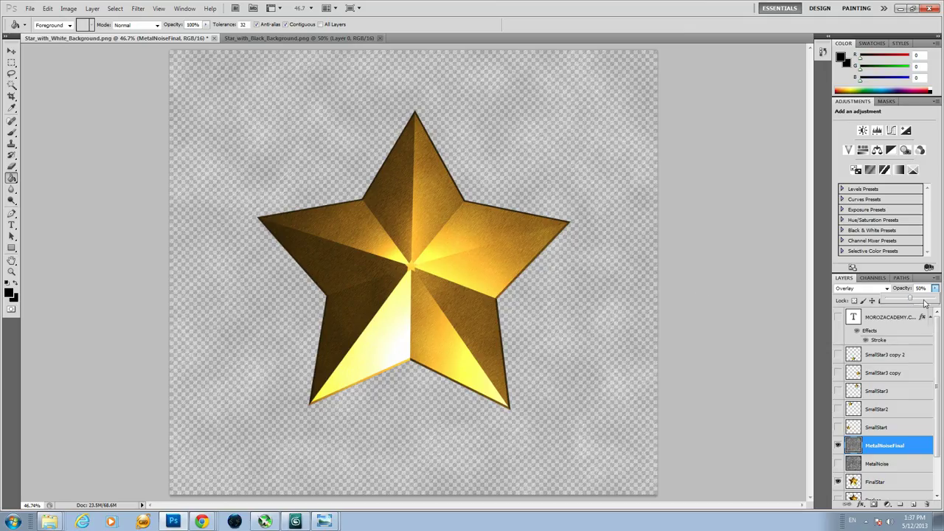
drag(909, 303, 903, 303)
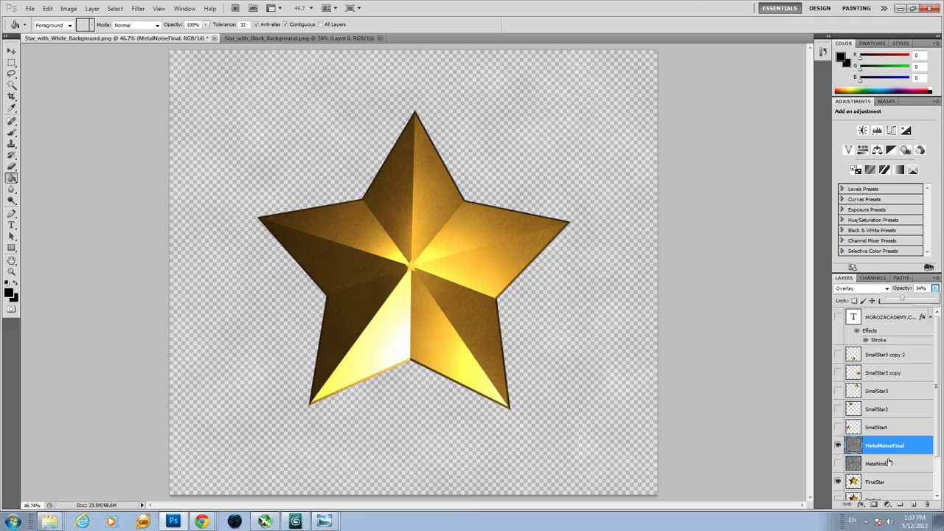
click(880, 485)
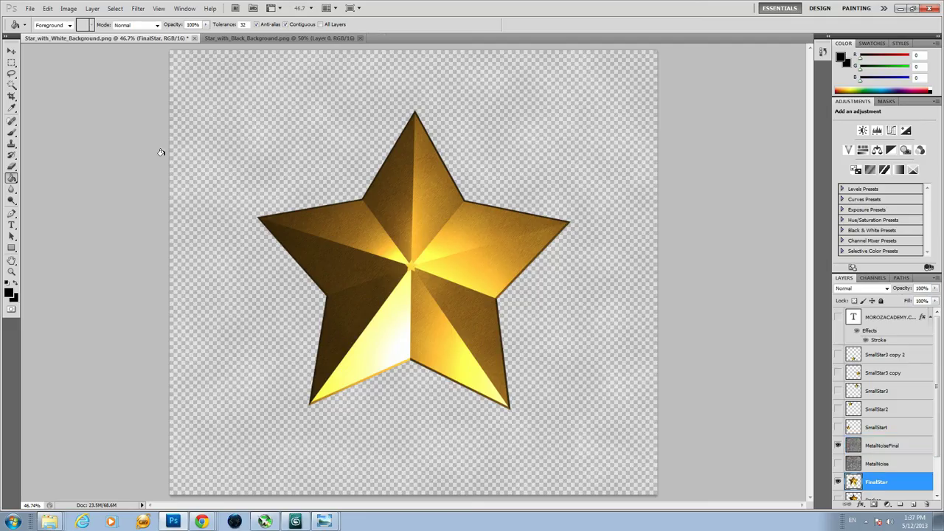
- Magic Wand the transparent area on FinalStar and delete it from MetalNoiseFinal
click(11, 86)
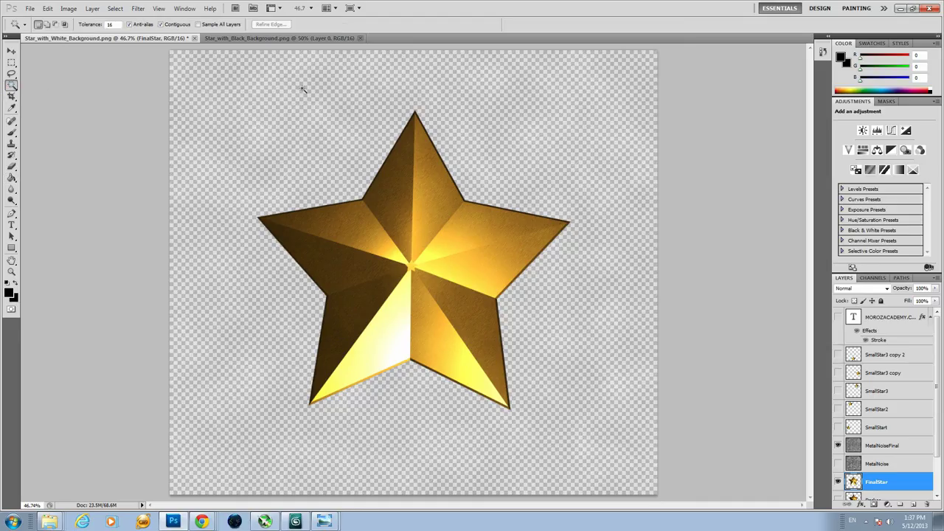
click(566, 122)
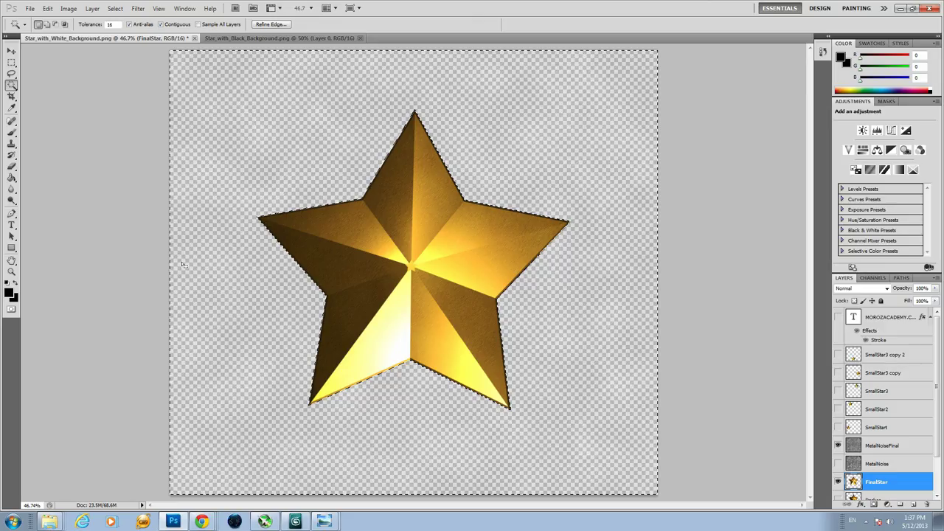
click(889, 449)
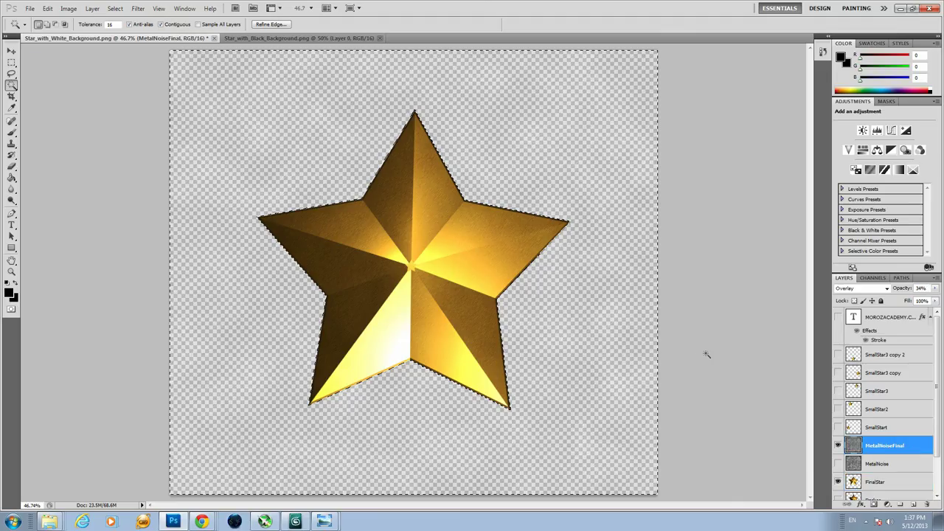
key(Delete)
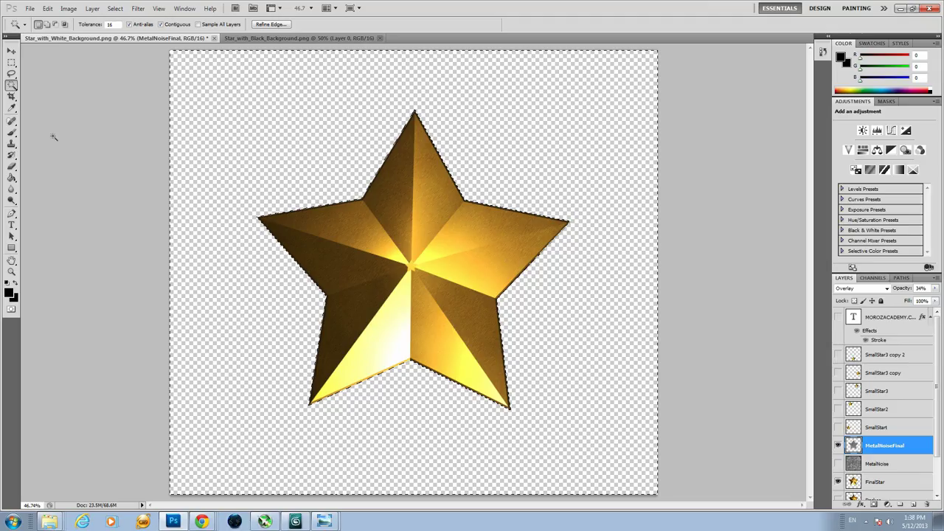
- Deselect, switch to the Move tool, and raise MetalNoiseFinal's opacity to 100%
click(11, 63)
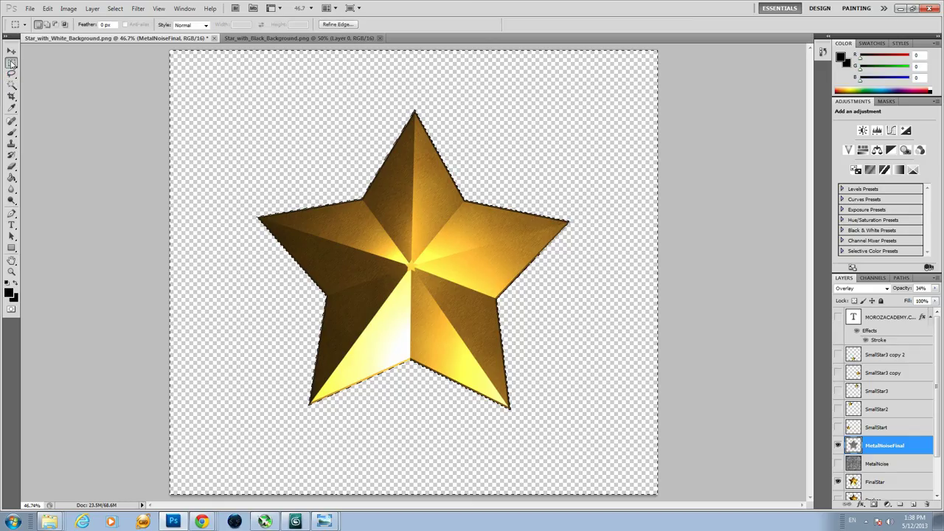
click(306, 96)
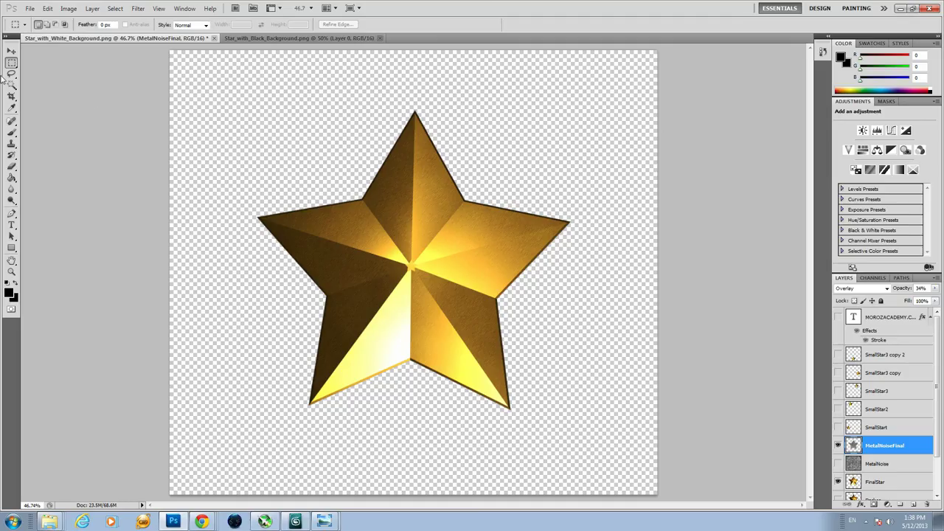
click(11, 51)
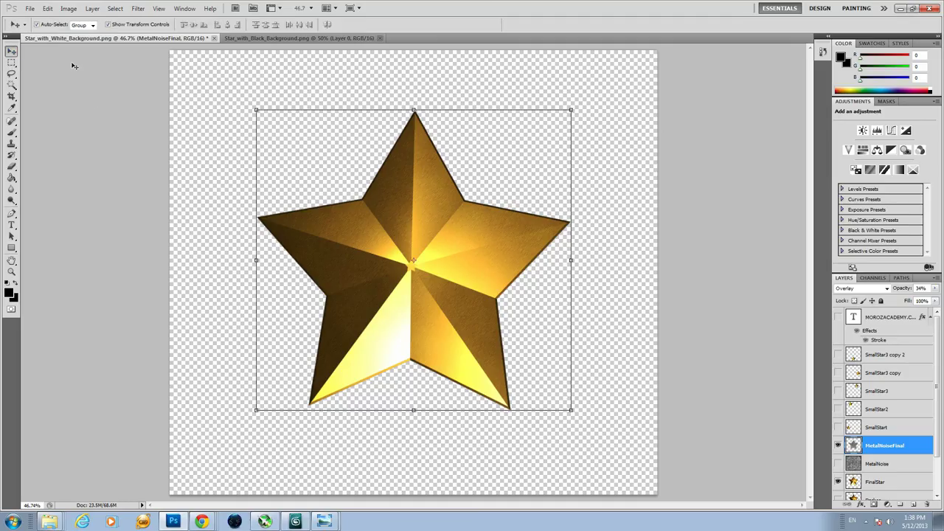
mouse_move(935, 288)
mouse_down()
mouse_move(906, 300)
mouse_move(935, 300)
mouse_up()
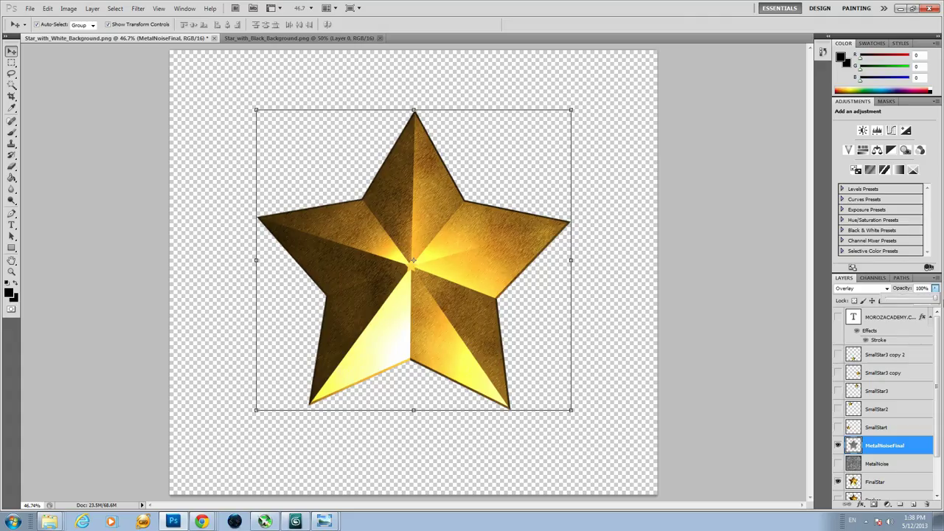